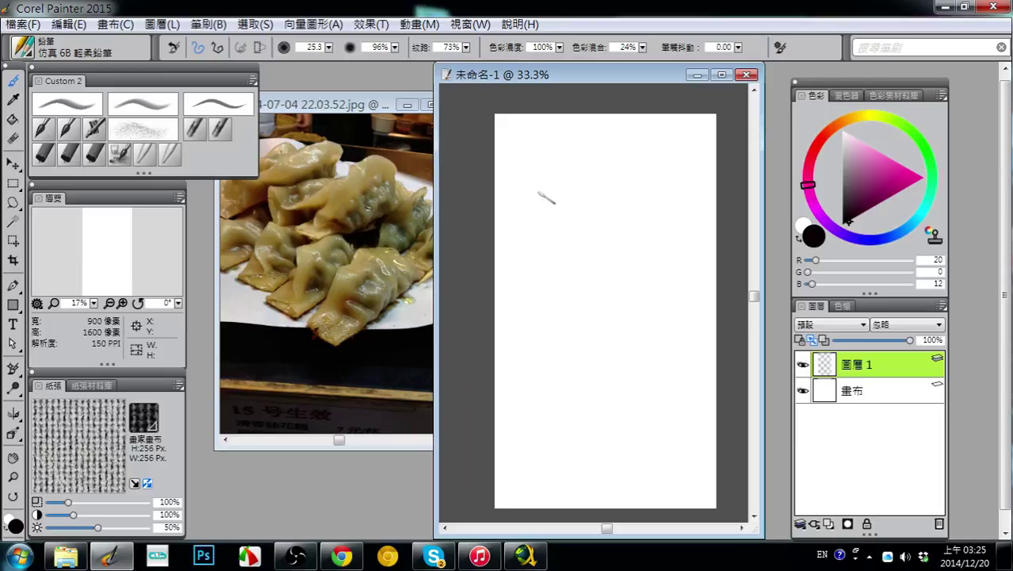
# - Sketch a small head with eyes and an open mouth near the canvas top, adding a raised forearm beside it and shoulder lines
pyautogui.moveTo(557, 167)
pyautogui.mouseDown()
pyautogui.moveTo(593, 181)
pyautogui.moveTo(553, 190)
pyautogui.moveTo(575, 204)
pyautogui.mouseUp()
pyautogui.click(577, 176)
pyautogui.click(559, 180)
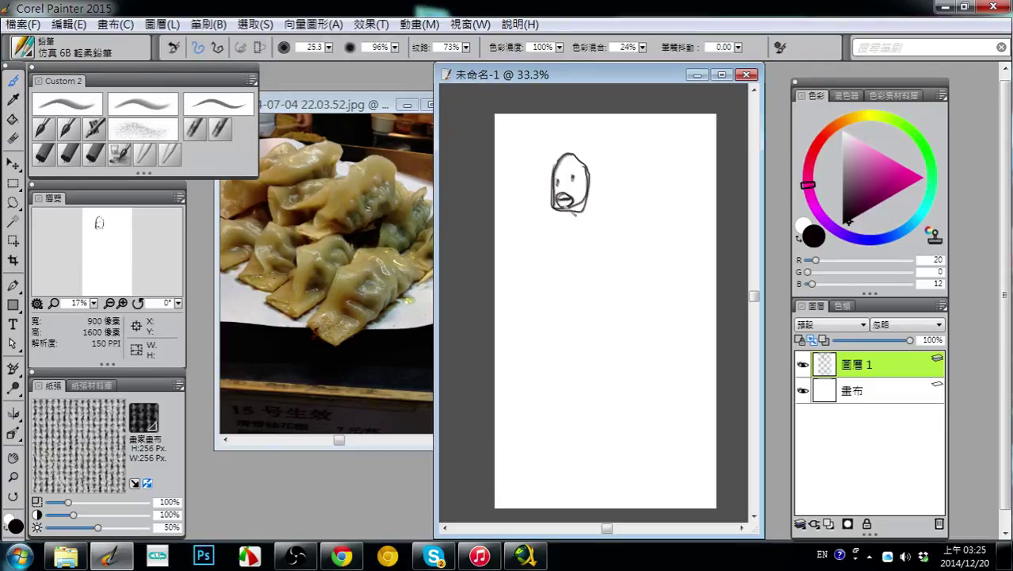
pyautogui.moveTo(520, 237)
pyautogui.mouseDown()
pyautogui.moveTo(555, 222)
pyautogui.moveTo(558, 236)
pyautogui.moveTo(527, 251)
pyautogui.moveTo(538, 209)
pyautogui.moveTo(554, 222)
pyautogui.moveTo(505, 259)
pyautogui.moveTo(512, 279)
pyautogui.moveTo(526, 270)
pyautogui.moveTo(528, 240)
pyautogui.moveTo(521, 259)
pyautogui.moveTo(544, 232)
pyautogui.moveTo(520, 255)
pyautogui.mouseUp()
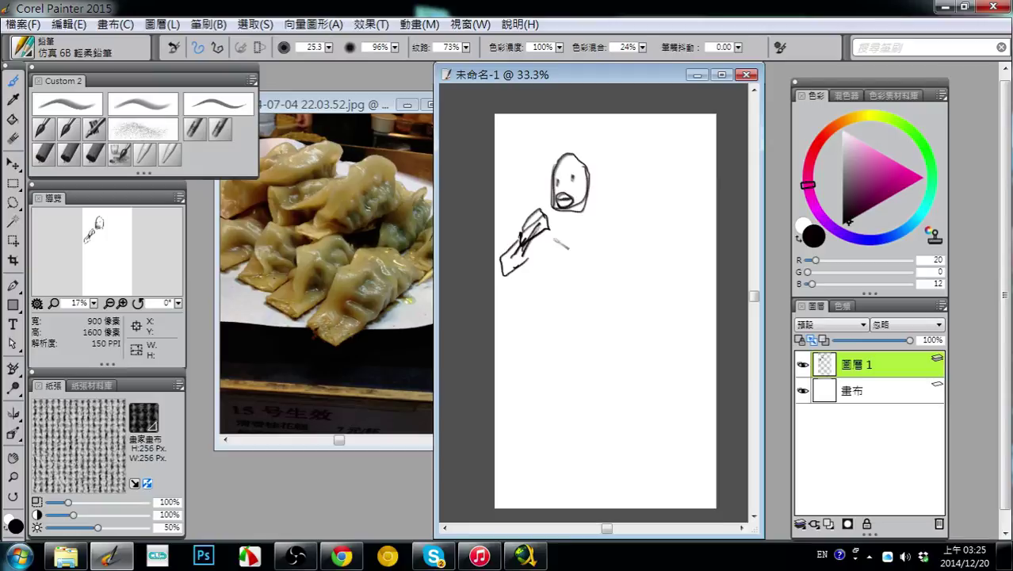
pyautogui.moveTo(522, 272)
pyautogui.mouseDown()
pyautogui.moveTo(547, 272)
pyautogui.moveTo(559, 251)
pyautogui.mouseUp()
pyautogui.moveTo(565, 214)
pyautogui.mouseDown()
pyautogui.moveTo(596, 219)
pyautogui.moveTo(595, 196)
pyautogui.moveTo(582, 226)
pyautogui.moveTo(568, 224)
pyautogui.moveTo(621, 220)
pyautogui.moveTo(612, 212)
pyautogui.moveTo(619, 257)
pyautogui.mouseUp()
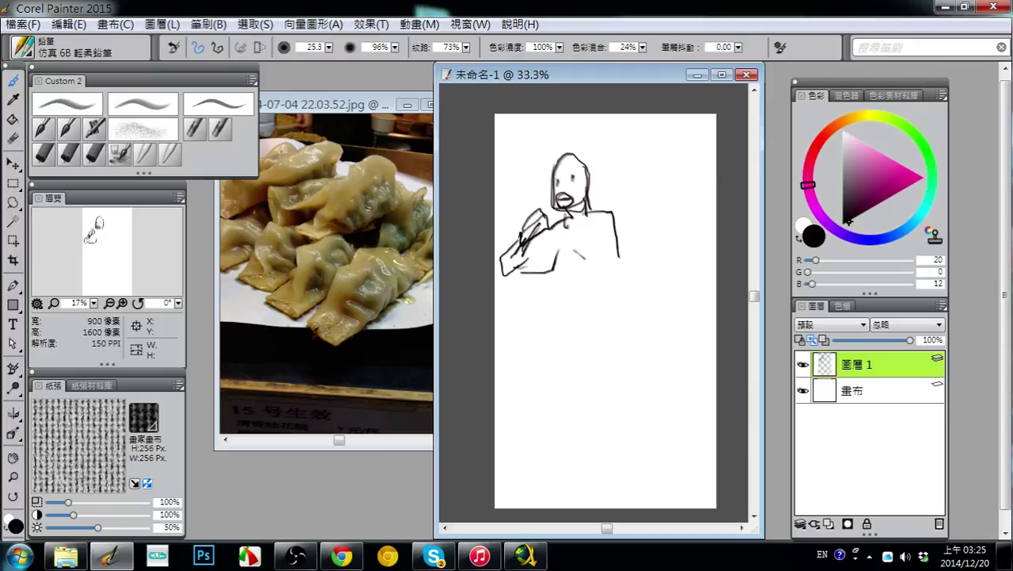
# - Draw the figure's torso and bent arms leaning on a tabletop, and fill in the dark hair and beard
pyautogui.moveTo(553, 249); pyautogui.dragTo(564, 295)
pyautogui.moveTo(616, 214); pyautogui.dragTo(656, 276)
pyautogui.moveTo(604, 225); pyautogui.dragTo(605, 262)
pyautogui.moveTo(621, 209)
pyautogui.mouseDown()
pyautogui.moveTo(645, 274)
pyautogui.moveTo(603, 286)
pyautogui.moveTo(621, 286)
pyautogui.moveTo(574, 275)
pyautogui.mouseUp()
pyautogui.moveTo(594, 257)
pyautogui.mouseDown()
pyautogui.moveTo(556, 283)
pyautogui.moveTo(582, 278)
pyautogui.mouseUp()
pyautogui.moveTo(591, 280)
pyautogui.mouseDown()
pyautogui.moveTo(513, 290)
pyautogui.moveTo(595, 279)
pyautogui.mouseUp()
pyautogui.moveTo(512, 301); pyautogui.dragTo(582, 312)
pyautogui.moveTo(656, 274); pyautogui.dragTo(591, 307)
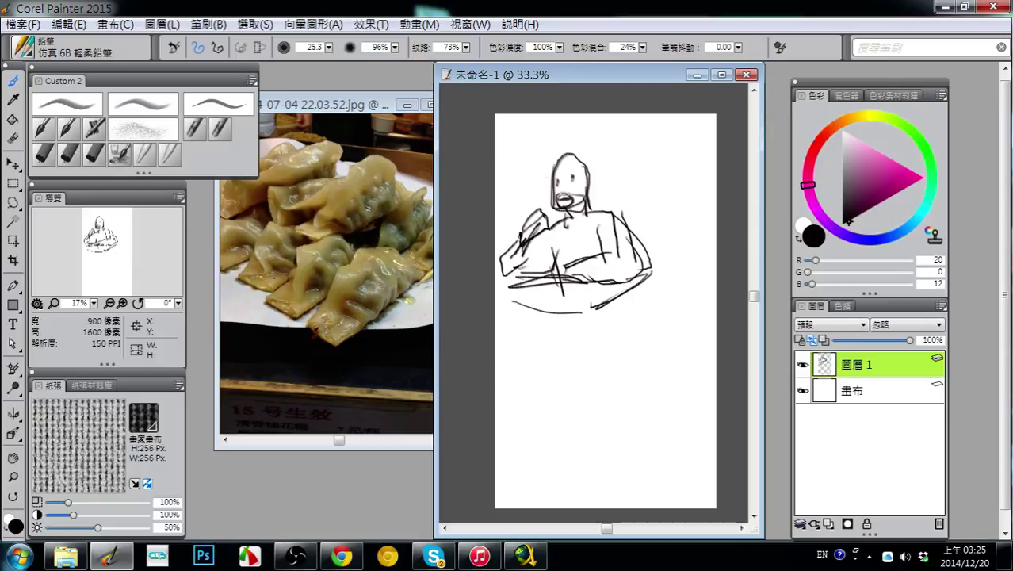
pyautogui.moveTo(561, 192)
pyautogui.mouseDown()
pyautogui.moveTo(592, 201)
pyautogui.moveTo(552, 211)
pyautogui.moveTo(579, 170)
pyautogui.moveTo(591, 171)
pyautogui.moveTo(550, 176)
pyautogui.moveTo(585, 156)
pyautogui.moveTo(614, 171)
pyautogui.moveTo(587, 187)
pyautogui.moveTo(594, 195)
pyautogui.moveTo(585, 179)
pyautogui.moveTo(601, 200)
pyautogui.mouseUp()
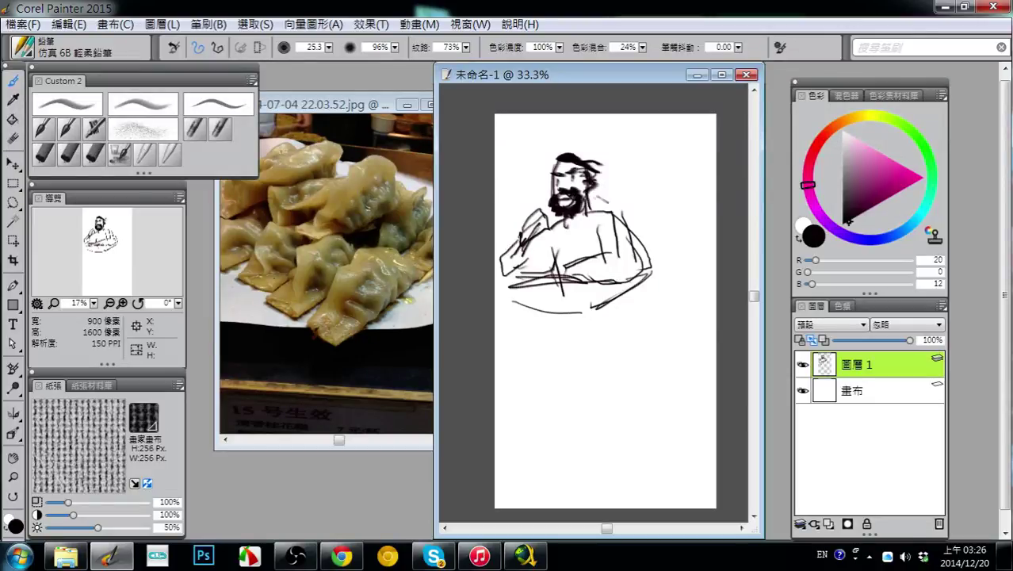
# - Sketch a second tilted head outline below the first figure, with a small pointed mouth shape at its chin
pyautogui.moveTo(622, 258)
pyautogui.mouseDown()
pyautogui.moveTo(615, 242)
pyautogui.moveTo(579, 244)
pyautogui.mouseUp()
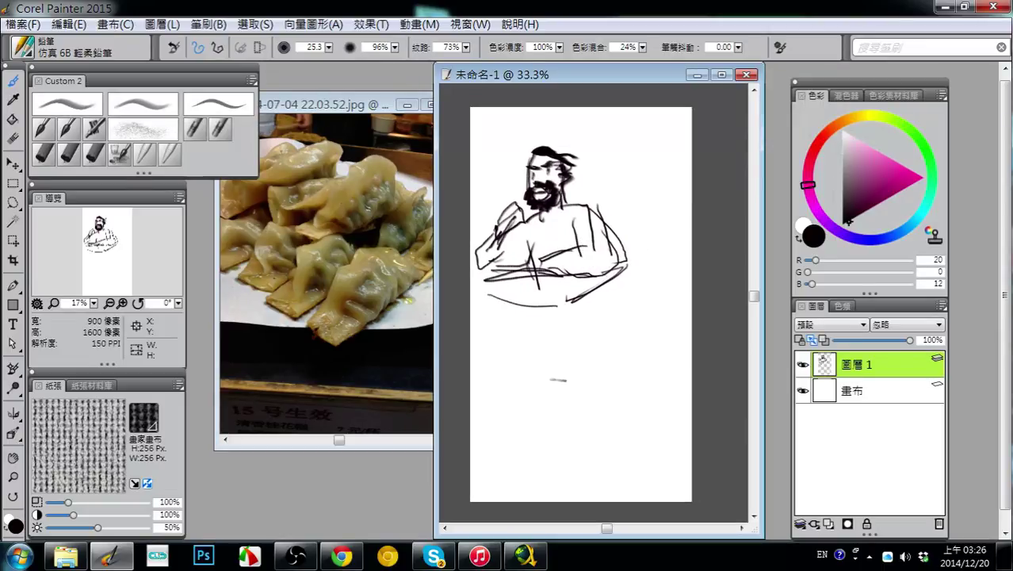
pyautogui.moveTo(552, 334); pyautogui.dragTo(529, 309)
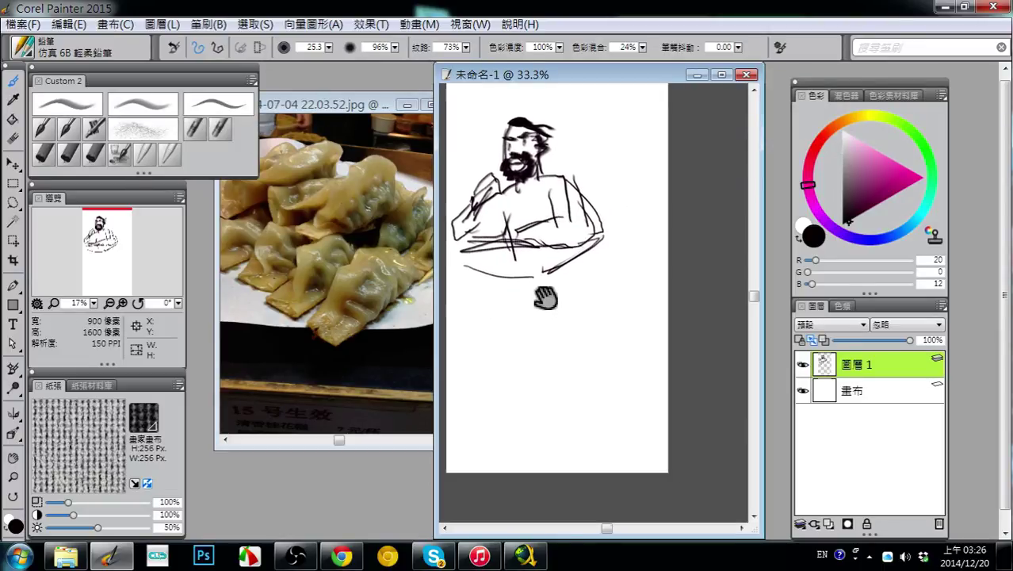
pyautogui.moveTo(580, 265)
pyautogui.mouseDown()
pyautogui.moveTo(549, 300)
pyautogui.moveTo(566, 323)
pyautogui.moveTo(582, 266)
pyautogui.moveTo(602, 304)
pyautogui.mouseUp()
pyautogui.moveTo(577, 320)
pyautogui.mouseDown()
pyautogui.moveTo(587, 327)
pyautogui.moveTo(600, 314)
pyautogui.moveTo(573, 316)
pyautogui.moveTo(585, 328)
pyautogui.mouseUp()
pyautogui.moveTo(572, 322)
pyautogui.mouseDown()
pyautogui.moveTo(585, 335)
pyautogui.moveTo(557, 342)
pyautogui.mouseUp()
pyautogui.moveTo(558, 341)
pyautogui.mouseDown()
pyautogui.moveTo(566, 351)
pyautogui.moveTo(558, 341)
pyautogui.mouseUp()
pyautogui.moveTo(557, 341); pyautogui.dragTo(560, 348)
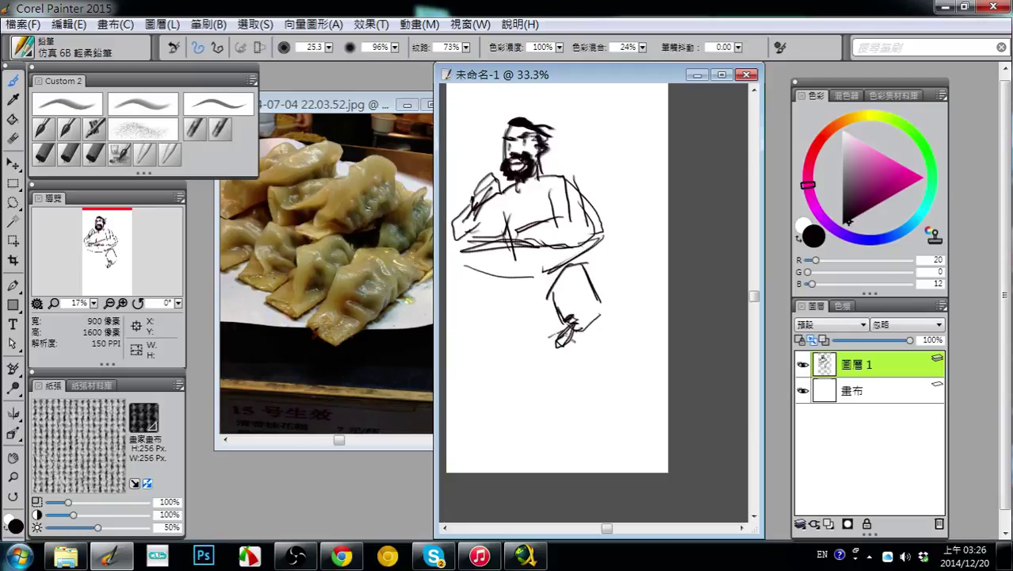
# - Scribble a hand holding food directly in front of the second head's mouth
pyautogui.moveTo(559, 331)
pyautogui.mouseDown()
pyautogui.moveTo(528, 332)
pyautogui.moveTo(531, 345)
pyautogui.moveTo(534, 317)
pyautogui.moveTo(526, 342)
pyautogui.moveTo(515, 337)
pyautogui.moveTo(553, 345)
pyautogui.moveTo(526, 347)
pyautogui.moveTo(548, 341)
pyautogui.mouseUp()
pyautogui.moveTo(529, 354)
pyautogui.mouseDown()
pyautogui.moveTo(538, 363)
pyautogui.moveTo(523, 363)
pyautogui.mouseUp()
pyautogui.moveTo(557, 343); pyautogui.dragTo(527, 365)
pyautogui.moveTo(539, 349); pyautogui.dragTo(517, 363)
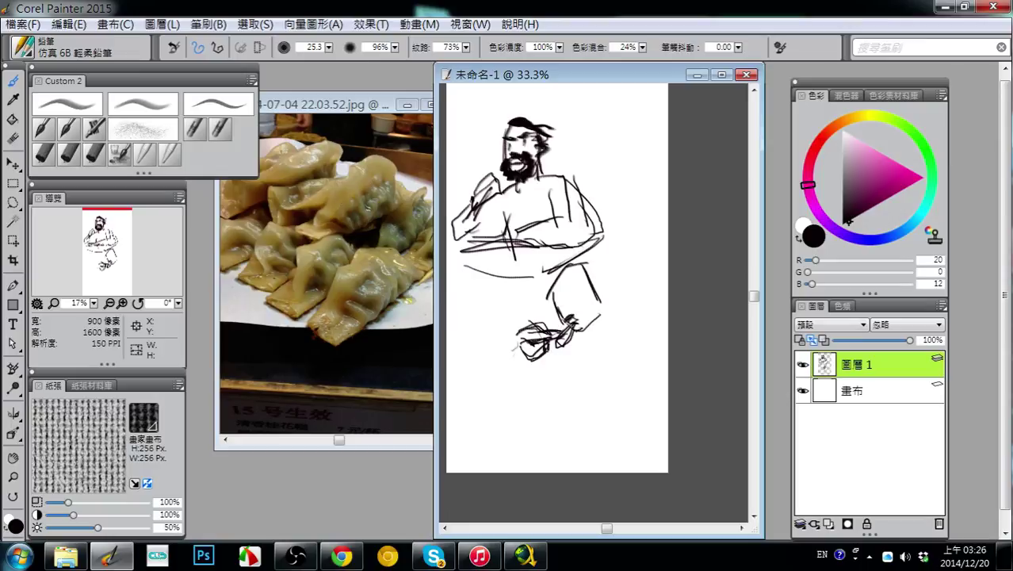
pyautogui.moveTo(597, 294)
pyautogui.mouseDown()
pyautogui.moveTo(607, 302)
pyautogui.moveTo(598, 322)
pyautogui.moveTo(589, 316)
pyautogui.moveTo(588, 326)
pyautogui.moveTo(600, 304)
pyautogui.moveTo(568, 322)
pyautogui.mouseUp()
pyautogui.hotkey('ctrl', 'z')
pyautogui.hotkey('ctrl', 'z')
# - Add the ear, neck and sloping shoulder lines behind the second head, plus extra marks on the hand
pyautogui.moveTo(588, 290); pyautogui.dragTo(606, 309)
pyautogui.moveTo(605, 317)
pyautogui.mouseDown()
pyautogui.moveTo(594, 337)
pyautogui.moveTo(620, 308)
pyautogui.mouseUp()
pyautogui.moveTo(601, 304); pyautogui.dragTo(638, 330)
pyautogui.moveTo(557, 320); pyautogui.dragTo(551, 331)
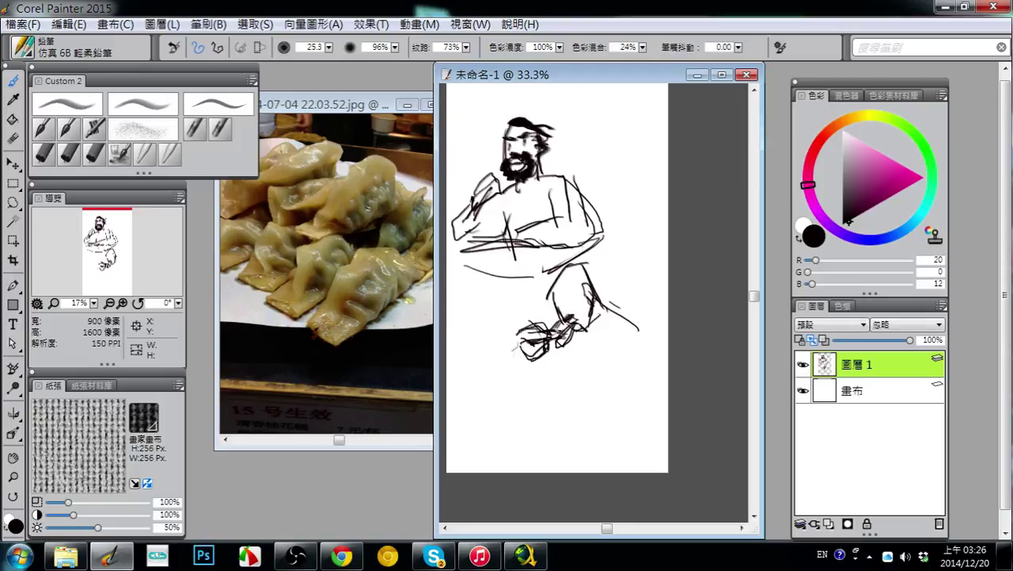
# - Sketch a third, boxy head below the second figure, with a bar-shaped form at its mouth and a neck and shoulder curve
pyautogui.moveTo(316, 562)
pyautogui.moveTo(574, 351)
pyautogui.mouseDown()
pyautogui.moveTo(575, 395)
pyautogui.moveTo(606, 393)
pyautogui.moveTo(607, 346)
pyautogui.moveTo(607, 390)
pyautogui.moveTo(543, 388)
pyautogui.moveTo(546, 405)
pyautogui.mouseUp()
pyautogui.moveTo(546, 404)
pyautogui.mouseDown()
pyautogui.moveTo(573, 396)
pyautogui.moveTo(571, 367)
pyautogui.moveTo(586, 411)
pyautogui.mouseUp()
pyautogui.moveTo(600, 377)
pyautogui.mouseDown()
pyautogui.moveTo(623, 400)
pyautogui.moveTo(611, 417)
pyautogui.mouseUp()
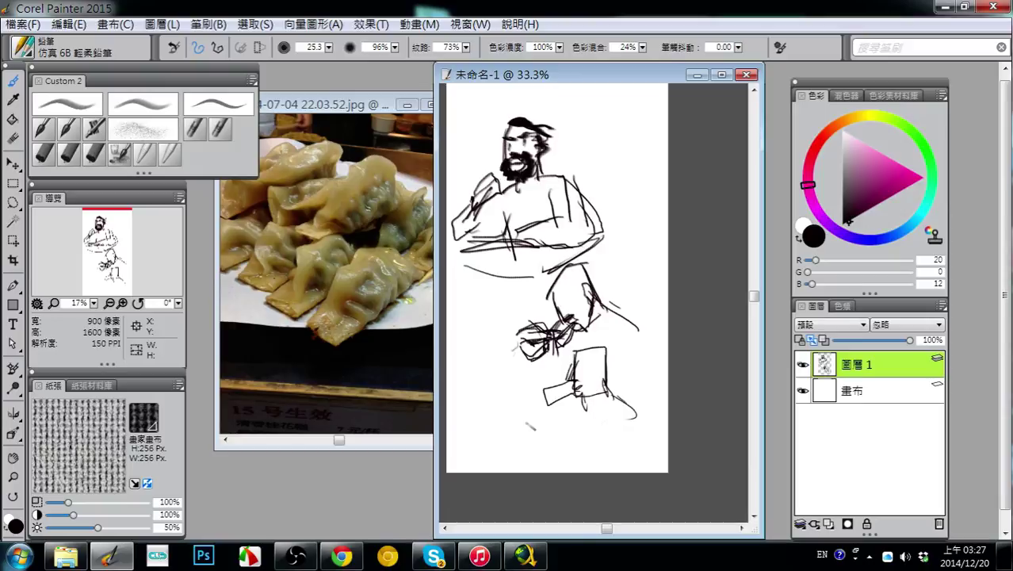
# - Draw the third figure's raised hand, forearm and curved torso lines down to the canvas's lower edge
pyautogui.moveTo(526, 419)
pyautogui.mouseDown()
pyautogui.moveTo(547, 440)
pyautogui.moveTo(559, 421)
pyautogui.moveTo(545, 438)
pyautogui.moveTo(562, 440)
pyautogui.moveTo(536, 445)
pyautogui.moveTo(557, 423)
pyautogui.mouseUp()
pyautogui.moveTo(531, 415); pyautogui.dragTo(539, 431)
pyautogui.moveTo(530, 425)
pyautogui.mouseDown()
pyautogui.moveTo(547, 436)
pyautogui.moveTo(558, 423)
pyautogui.moveTo(575, 426)
pyautogui.moveTo(579, 441)
pyautogui.moveTo(559, 457)
pyautogui.moveTo(575, 471)
pyautogui.mouseUp()
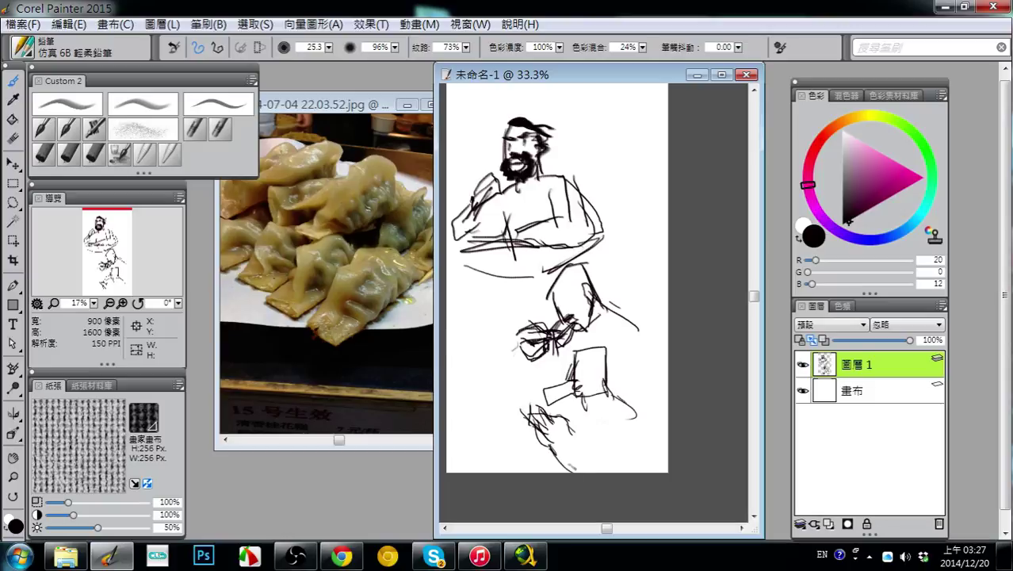
pyautogui.moveTo(561, 428)
pyautogui.mouseDown()
pyautogui.moveTo(585, 453)
pyautogui.moveTo(606, 443)
pyautogui.moveTo(604, 458)
pyautogui.mouseUp()
pyautogui.moveTo(610, 421)
pyautogui.mouseDown()
pyautogui.moveTo(592, 449)
pyautogui.moveTo(613, 471)
pyautogui.mouseUp()
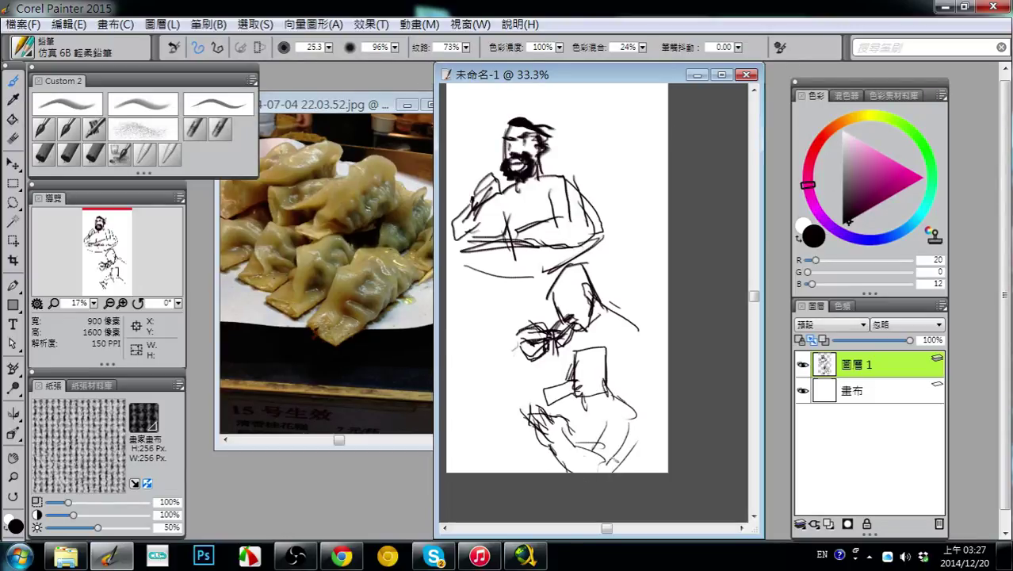
pyautogui.moveTo(577, 400); pyautogui.dragTo(563, 441)
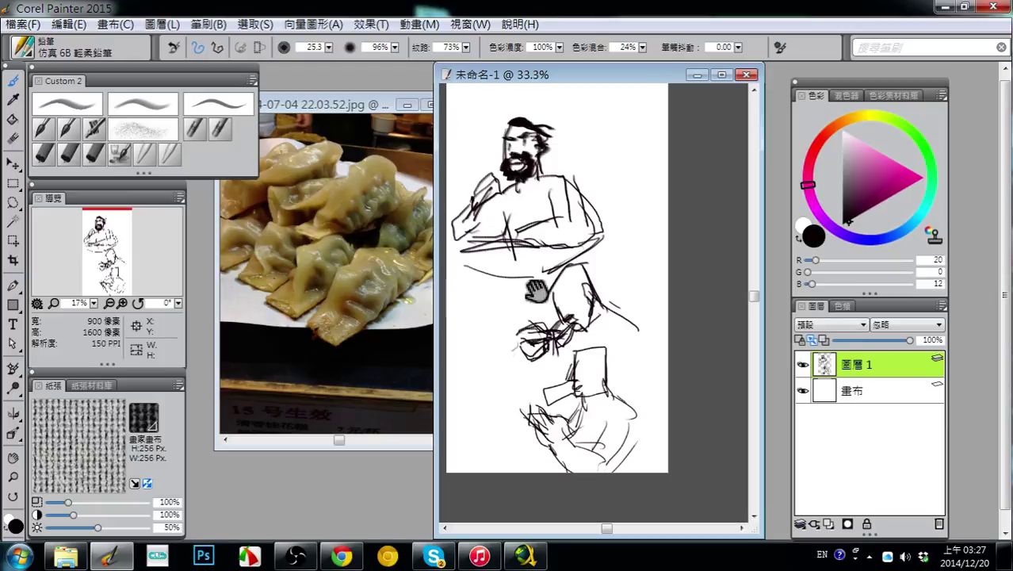
# - Sketch a fourth boxy head left of the second figure, with a shoulder line and a large rounded shape below it
pyautogui.moveTo(528, 285); pyautogui.dragTo(545, 310)
pyautogui.moveTo(512, 339)
pyautogui.mouseDown()
pyautogui.moveTo(520, 323)
pyautogui.moveTo(506, 347)
pyautogui.moveTo(529, 333)
pyautogui.moveTo(515, 351)
pyautogui.moveTo(549, 322)
pyautogui.moveTo(559, 332)
pyautogui.mouseUp()
pyautogui.moveTo(555, 354); pyautogui.dragTo(539, 382)
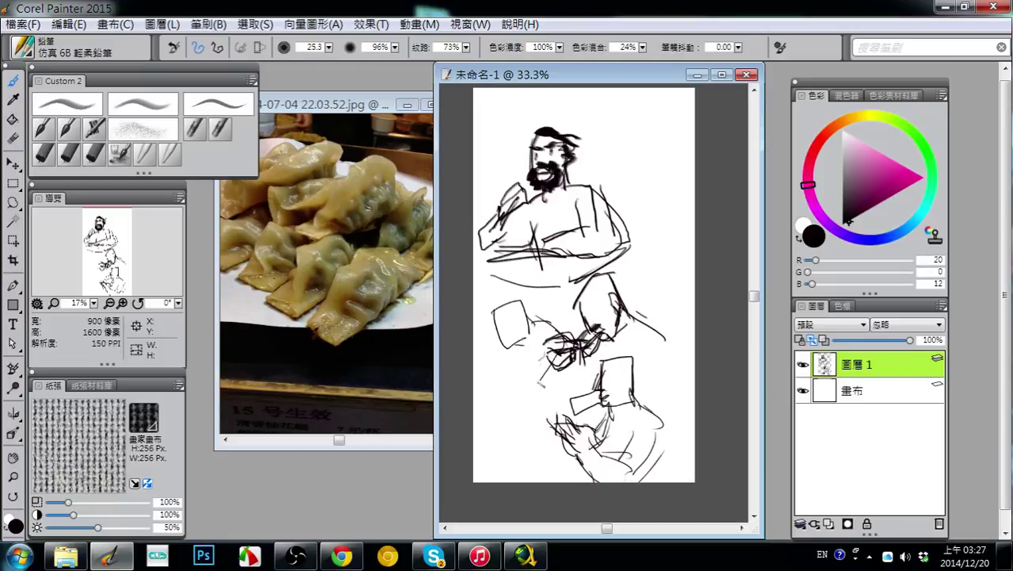
pyautogui.moveTo(520, 350); pyautogui.dragTo(506, 386)
pyautogui.moveTo(520, 346)
pyautogui.mouseDown()
pyautogui.moveTo(508, 382)
pyautogui.moveTo(528, 392)
pyautogui.mouseUp()
pyautogui.moveTo(547, 355); pyautogui.dragTo(530, 393)
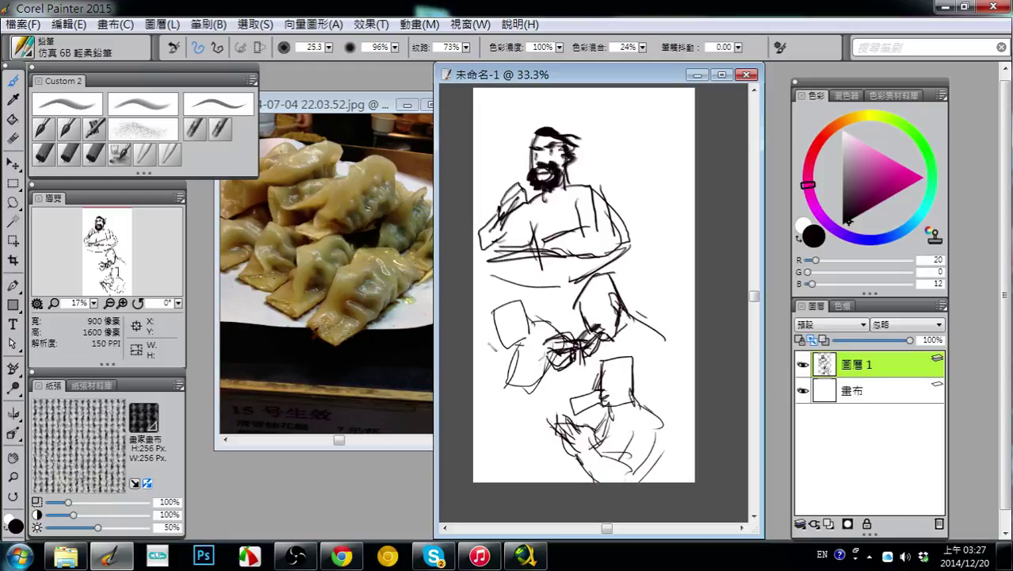
# - Add the fourth figure's shoulders, arms and overlapping body contours around the rounded shape, down to a flat oval below
pyautogui.moveTo(490, 337)
pyautogui.mouseDown()
pyautogui.moveTo(474, 352)
pyautogui.moveTo(482, 363)
pyautogui.mouseUp()
pyautogui.moveTo(483, 363)
pyautogui.mouseDown()
pyautogui.moveTo(500, 360)
pyautogui.moveTo(481, 370)
pyautogui.moveTo(501, 386)
pyautogui.mouseUp()
pyautogui.moveTo(485, 369)
pyautogui.mouseDown()
pyautogui.moveTo(518, 393)
pyautogui.moveTo(505, 379)
pyautogui.mouseUp()
pyautogui.moveTo(505, 377)
pyautogui.mouseDown()
pyautogui.moveTo(534, 393)
pyautogui.moveTo(545, 366)
pyautogui.mouseUp()
pyautogui.moveTo(547, 362)
pyautogui.mouseDown()
pyautogui.moveTo(537, 385)
pyautogui.moveTo(508, 367)
pyautogui.mouseUp()
pyautogui.moveTo(544, 350)
pyautogui.mouseDown()
pyautogui.moveTo(514, 367)
pyautogui.moveTo(558, 380)
pyautogui.mouseUp()
pyautogui.moveTo(570, 336); pyautogui.dragTo(568, 389)
pyautogui.moveTo(573, 360)
pyautogui.mouseDown()
pyautogui.moveTo(552, 403)
pyautogui.moveTo(519, 393)
pyautogui.mouseUp()
pyautogui.moveTo(526, 391); pyautogui.dragTo(535, 402)
pyautogui.moveTo(569, 363)
pyautogui.mouseDown()
pyautogui.moveTo(574, 395)
pyautogui.moveTo(525, 409)
pyautogui.moveTo(526, 420)
pyautogui.moveTo(565, 435)
pyautogui.mouseUp()
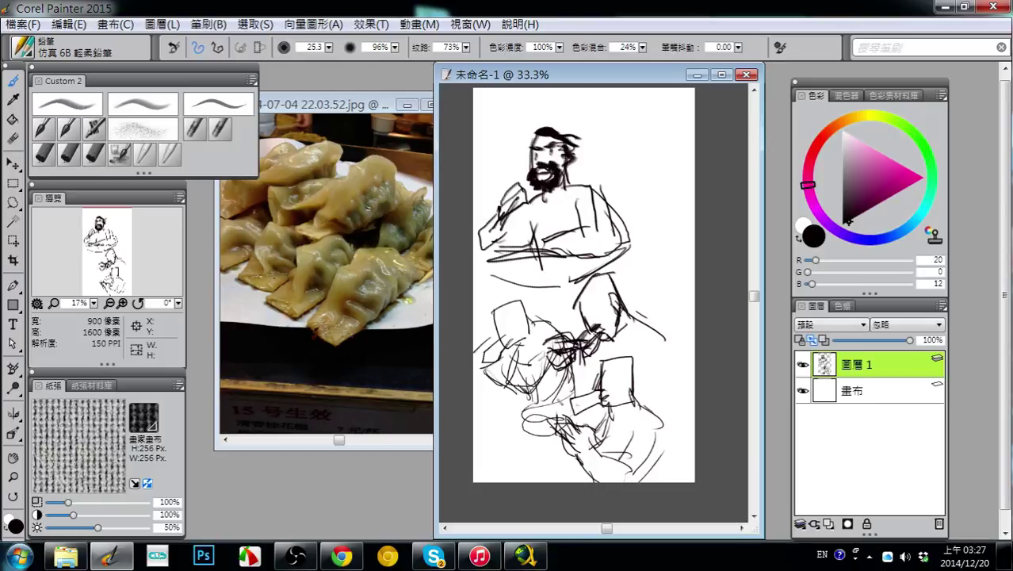
# - Draw the facial features and hair strokes on the fourth figure's boxy head
pyautogui.moveTo(513, 303)
pyautogui.mouseDown()
pyautogui.moveTo(530, 287)
pyautogui.moveTo(536, 298)
pyautogui.moveTo(499, 328)
pyautogui.moveTo(516, 305)
pyautogui.moveTo(509, 359)
pyautogui.moveTo(524, 330)
pyautogui.moveTo(513, 344)
pyautogui.mouseUp()
pyautogui.moveTo(501, 343); pyautogui.dragTo(519, 327)
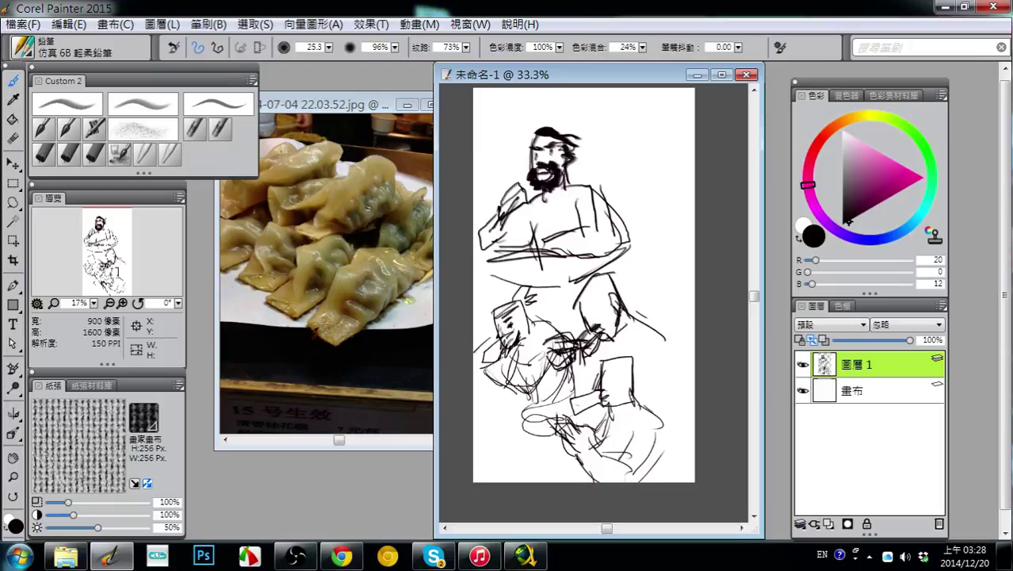
pyautogui.moveTo(496, 327)
pyautogui.mouseDown()
pyautogui.moveTo(508, 339)
pyautogui.moveTo(539, 328)
pyautogui.mouseUp()
# - On a new layer with 圖層 1 hidden, sketch a boxy head and a hand with fingers to its left
pyautogui.click(828, 523)
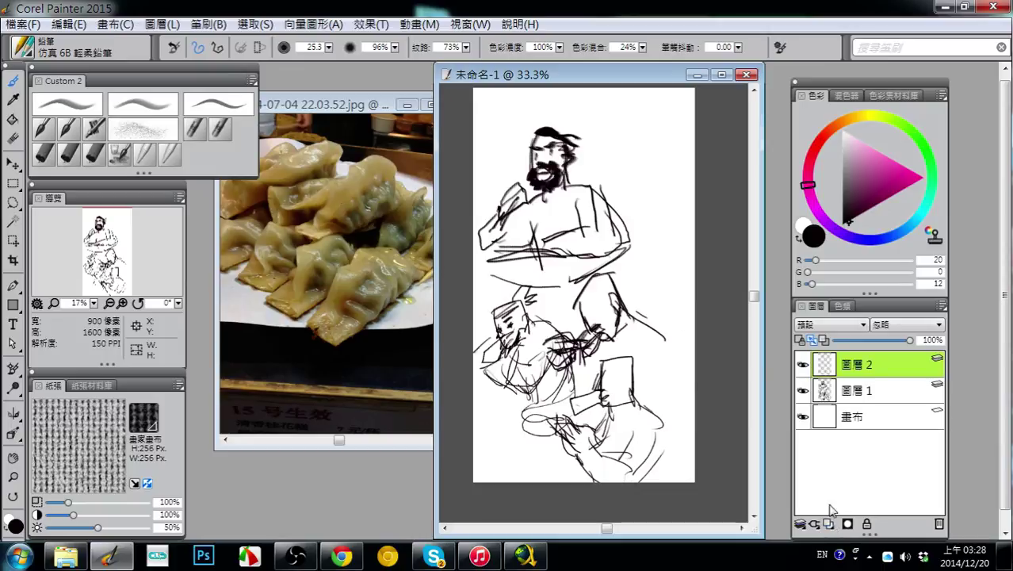
pyautogui.click(803, 391)
pyautogui.moveTo(535, 170)
pyautogui.mouseDown()
pyautogui.moveTo(532, 227)
pyautogui.moveTo(572, 228)
pyautogui.moveTo(539, 220)
pyautogui.moveTo(521, 231)
pyautogui.moveTo(546, 239)
pyautogui.moveTo(533, 236)
pyautogui.mouseUp()
pyautogui.moveTo(547, 229)
pyautogui.mouseDown()
pyautogui.moveTo(486, 244)
pyautogui.moveTo(512, 228)
pyautogui.moveTo(488, 240)
pyautogui.moveTo(509, 240)
pyautogui.moveTo(487, 269)
pyautogui.moveTo(501, 267)
pyautogui.moveTo(504, 239)
pyautogui.moveTo(498, 275)
pyautogui.moveTo(514, 240)
pyautogui.moveTo(511, 280)
pyautogui.moveTo(485, 277)
pyautogui.mouseUp()
pyautogui.moveTo(518, 239)
pyautogui.mouseDown()
pyautogui.moveTo(526, 260)
pyautogui.moveTo(486, 300)
pyautogui.mouseUp()
pyautogui.moveTo(519, 274); pyautogui.dragTo(502, 292)
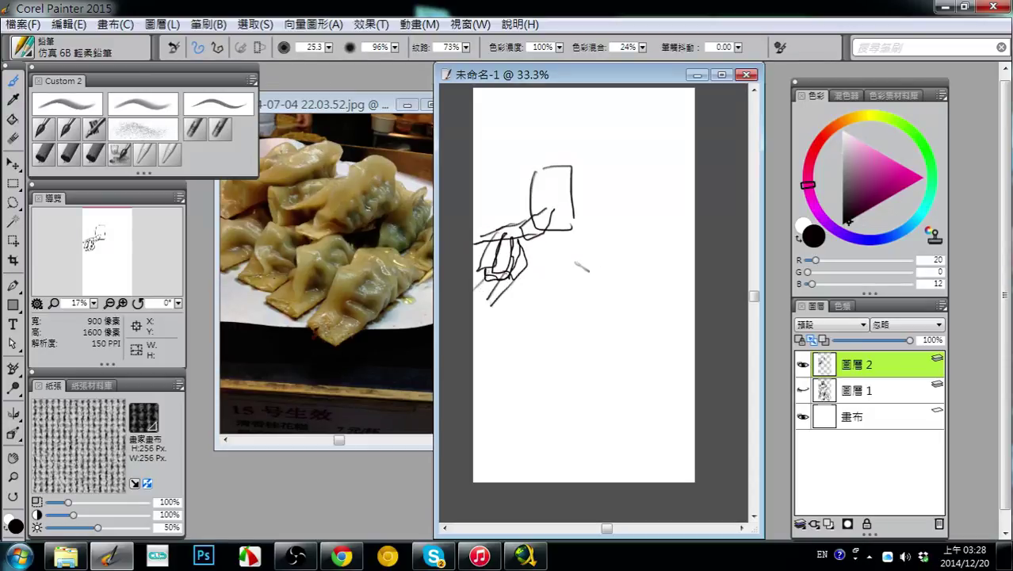
# - Sketch the other hand at the head's lower right corner, with its forearm running down to the elbow
pyautogui.moveTo(558, 223)
pyautogui.mouseDown()
pyautogui.moveTo(584, 216)
pyautogui.moveTo(588, 240)
pyautogui.moveTo(564, 238)
pyautogui.moveTo(591, 259)
pyautogui.mouseUp()
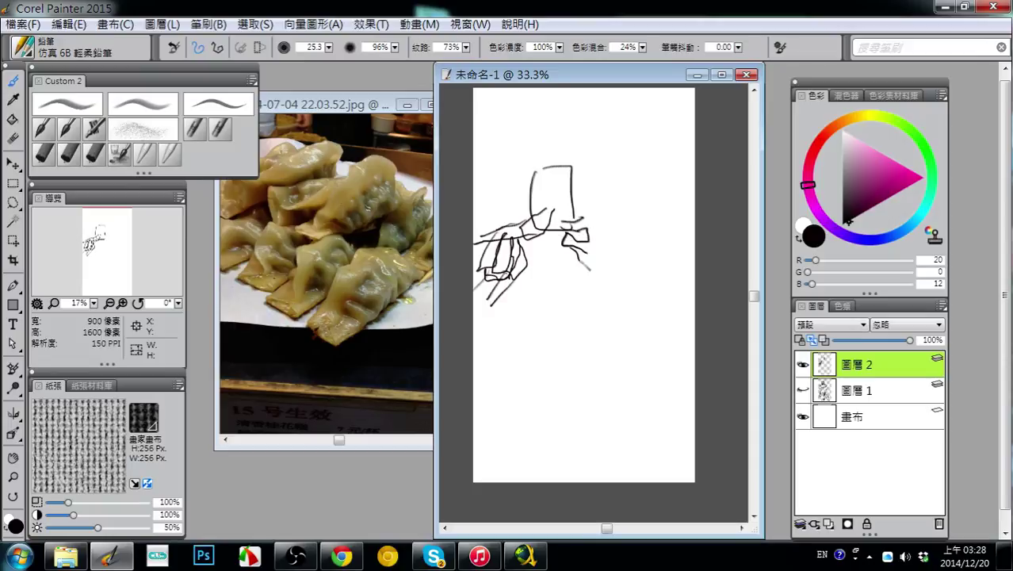
pyautogui.moveTo(587, 216)
pyautogui.mouseDown()
pyautogui.moveTo(617, 243)
pyautogui.moveTo(585, 218)
pyautogui.mouseUp()
pyautogui.moveTo(600, 222)
pyautogui.mouseDown()
pyautogui.moveTo(622, 258)
pyautogui.moveTo(606, 261)
pyautogui.moveTo(617, 297)
pyautogui.mouseUp()
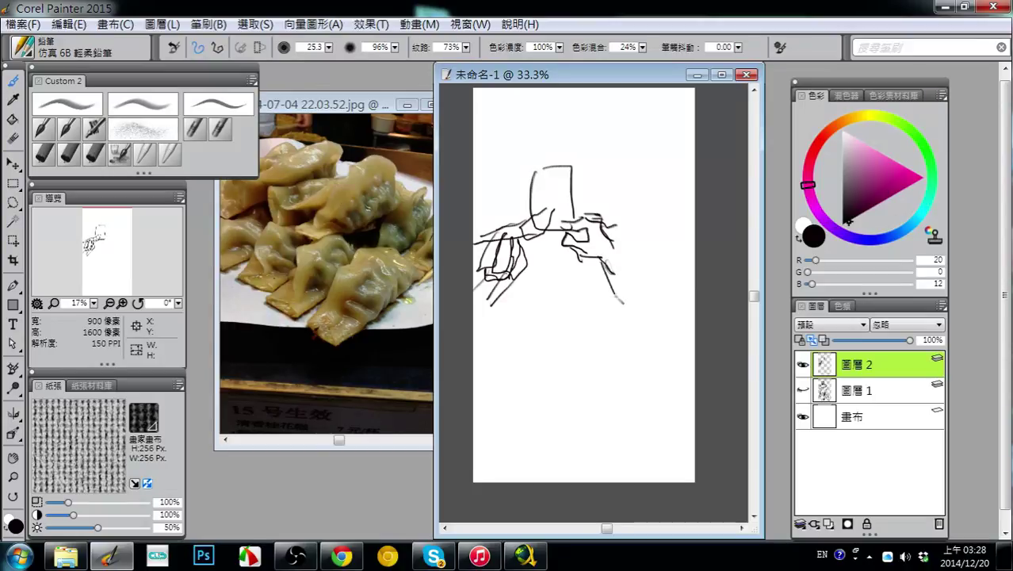
pyautogui.moveTo(612, 242)
pyautogui.mouseDown()
pyautogui.moveTo(646, 283)
pyautogui.moveTo(644, 309)
pyautogui.mouseUp()
# - Close the elbow, draw the tabletop line across the figure, and add the torso side lines above it
pyautogui.moveTo(627, 273)
pyautogui.mouseDown()
pyautogui.moveTo(647, 304)
pyautogui.moveTo(554, 295)
pyautogui.mouseUp()
pyautogui.moveTo(482, 299); pyautogui.dragTo(609, 289)
pyautogui.moveTo(520, 301); pyautogui.dragTo(620, 290)
pyautogui.moveTo(532, 244); pyautogui.dragTo(532, 293)
pyautogui.moveTo(520, 260); pyautogui.dragTo(527, 296)
pyautogui.moveTo(594, 265); pyautogui.dragTo(587, 294)
pyautogui.moveTo(595, 258)
pyautogui.mouseDown()
pyautogui.moveTo(587, 304)
pyautogui.moveTo(605, 288)
pyautogui.mouseUp()
pyautogui.moveTo(546, 283); pyautogui.dragTo(556, 304)
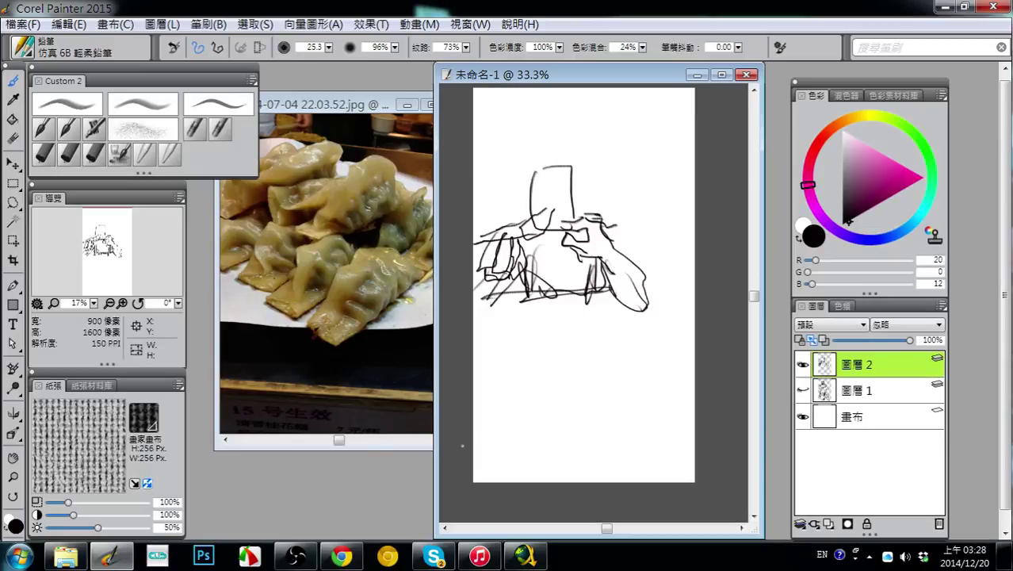
# - Hide 圖層 2 and add a new layer above it for another sketch
pyautogui.click(803, 390)
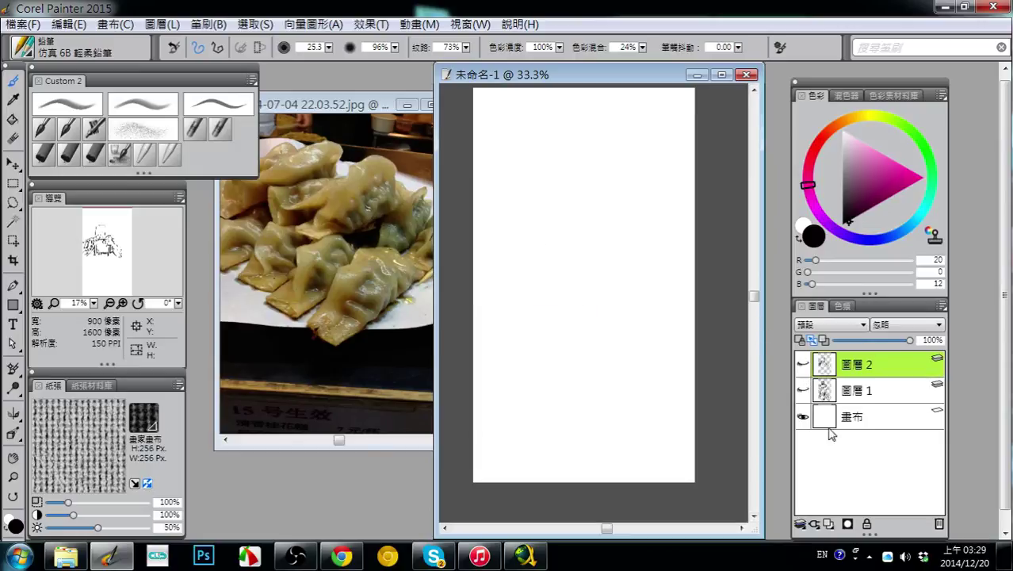
pyautogui.click(828, 524)
pyautogui.press('space')
pyautogui.moveTo(564, 241); pyautogui.dragTo(565, 260)
# - Sketch a large angular head outline in the upper part of the canvas, undoing the first long curve
pyautogui.moveTo(538, 132)
pyautogui.mouseDown()
pyautogui.moveTo(517, 271)
pyautogui.moveTo(547, 349)
pyautogui.mouseUp()
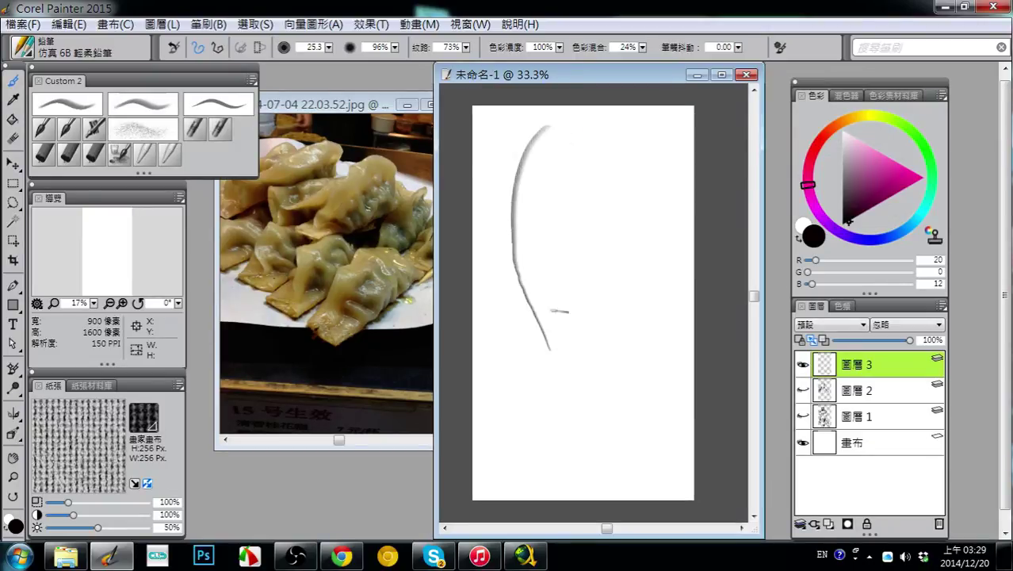
pyautogui.hotkey('ctrl', 'z')
pyautogui.moveTo(554, 145)
pyautogui.mouseDown()
pyautogui.moveTo(529, 247)
pyautogui.moveTo(542, 287)
pyautogui.moveTo(603, 269)
pyautogui.mouseUp()
pyautogui.moveTo(564, 302); pyautogui.dragTo(609, 283)
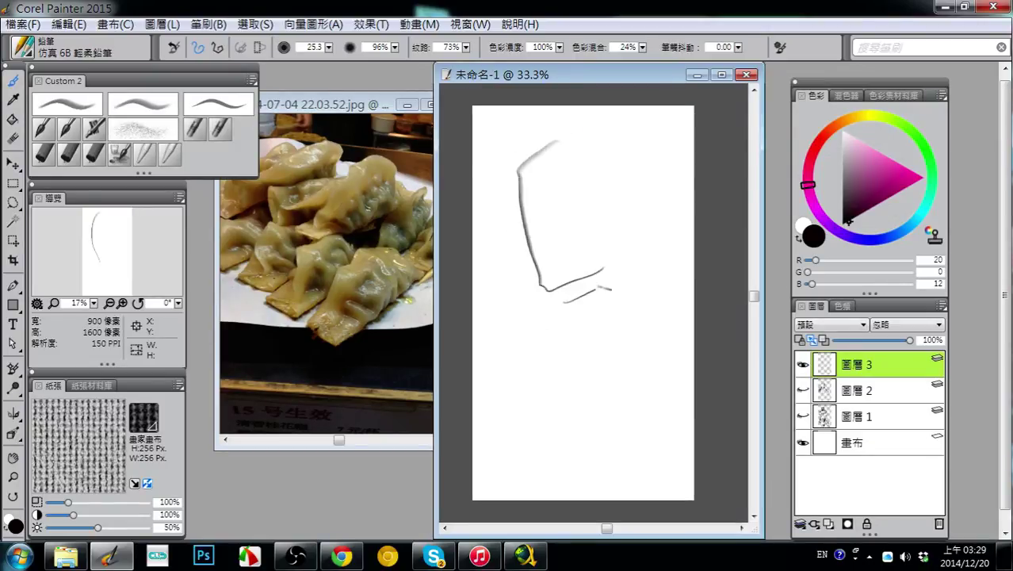
pyautogui.moveTo(574, 139)
pyautogui.mouseDown()
pyautogui.moveTo(629, 147)
pyautogui.moveTo(640, 238)
pyautogui.mouseUp()
pyautogui.moveTo(612, 151)
pyautogui.mouseDown()
pyautogui.moveTo(629, 244)
pyautogui.moveTo(604, 284)
pyautogui.mouseUp()
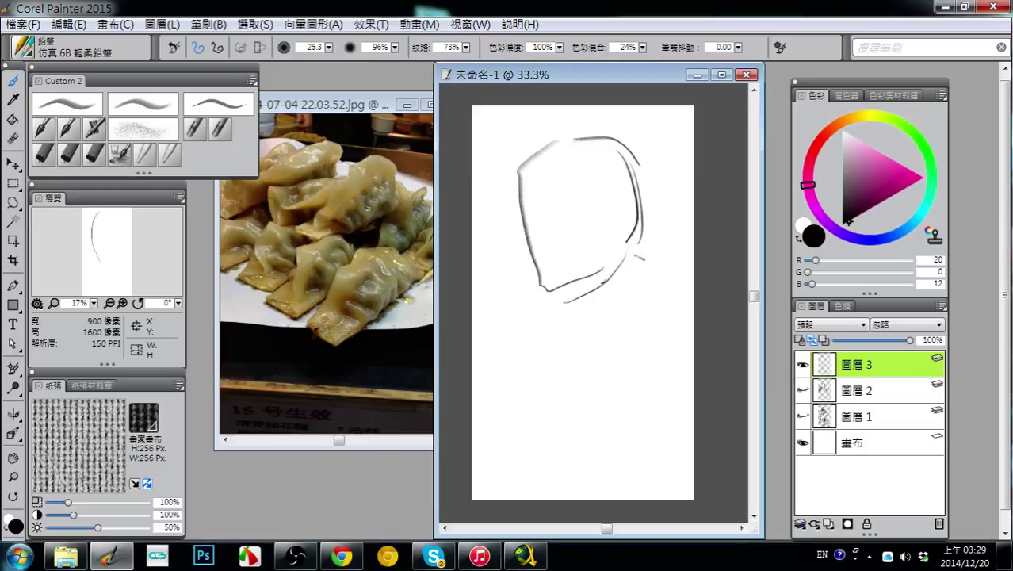
# - Add neck and shoulder lines beside the large head and a scribble under its chin
pyautogui.moveTo(631, 228); pyautogui.dragTo(661, 280)
pyautogui.moveTo(582, 293)
pyautogui.mouseDown()
pyautogui.moveTo(569, 290)
pyautogui.moveTo(588, 308)
pyautogui.moveTo(600, 308)
pyautogui.moveTo(574, 298)
pyautogui.moveTo(612, 309)
pyautogui.mouseUp()
pyautogui.moveTo(634, 227)
pyautogui.mouseDown()
pyautogui.moveTo(667, 259)
pyautogui.moveTo(676, 242)
pyautogui.moveTo(683, 249)
pyautogui.moveTo(693, 278)
pyautogui.mouseUp()
# - Sketch the mouth area and a block-shaped raised hand left of the jaw, undoing the last stray strokes
pyautogui.moveTo(537, 256)
pyautogui.mouseDown()
pyautogui.moveTo(548, 264)
pyautogui.moveTo(477, 310)
pyautogui.moveTo(491, 333)
pyautogui.mouseUp()
pyautogui.moveTo(544, 296); pyautogui.dragTo(490, 348)
pyautogui.moveTo(558, 243)
pyautogui.mouseDown()
pyautogui.moveTo(563, 273)
pyautogui.moveTo(546, 265)
pyautogui.moveTo(560, 269)
pyautogui.moveTo(508, 282)
pyautogui.mouseUp()
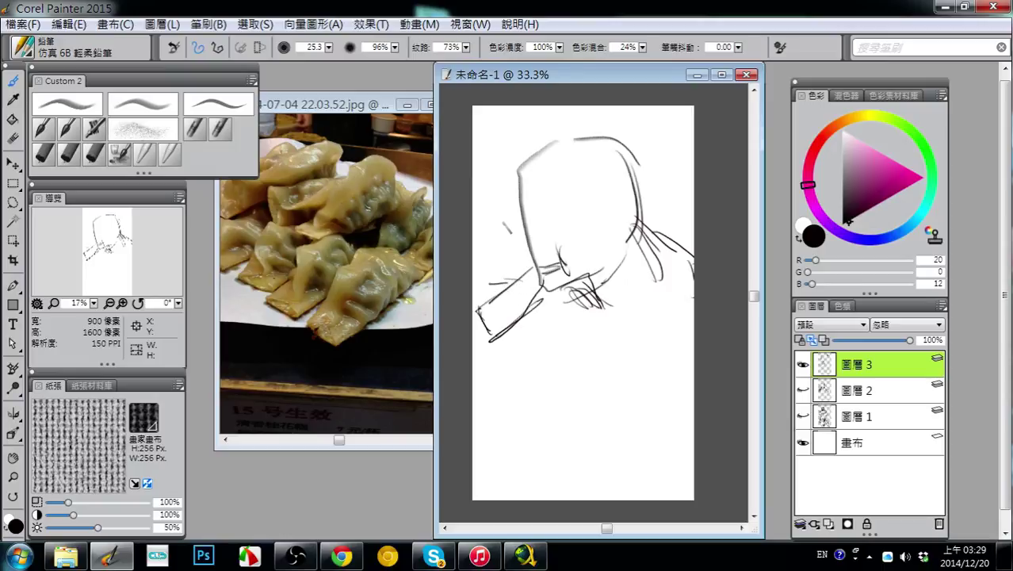
pyautogui.moveTo(511, 233)
pyautogui.mouseDown()
pyautogui.moveTo(523, 247)
pyautogui.moveTo(506, 266)
pyautogui.moveTo(523, 249)
pyautogui.moveTo(505, 253)
pyautogui.moveTo(508, 289)
pyautogui.mouseUp()
pyautogui.hotkey('ctrl', 'z')
pyautogui.hotkey('ctrl', 'z')
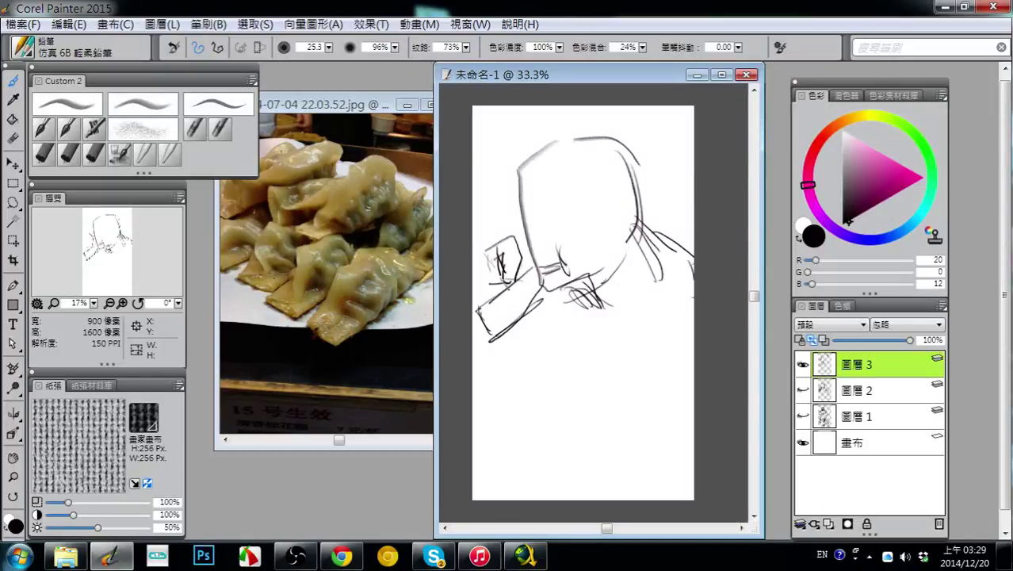
# - Shade and outline the fingers of the raised hand, darken the jaw edge beside it, and undo the last strokes
pyautogui.moveTo(499, 255)
pyautogui.mouseDown()
pyautogui.moveTo(486, 291)
pyautogui.moveTo(492, 240)
pyautogui.moveTo(514, 286)
pyautogui.moveTo(536, 306)
pyautogui.mouseUp()
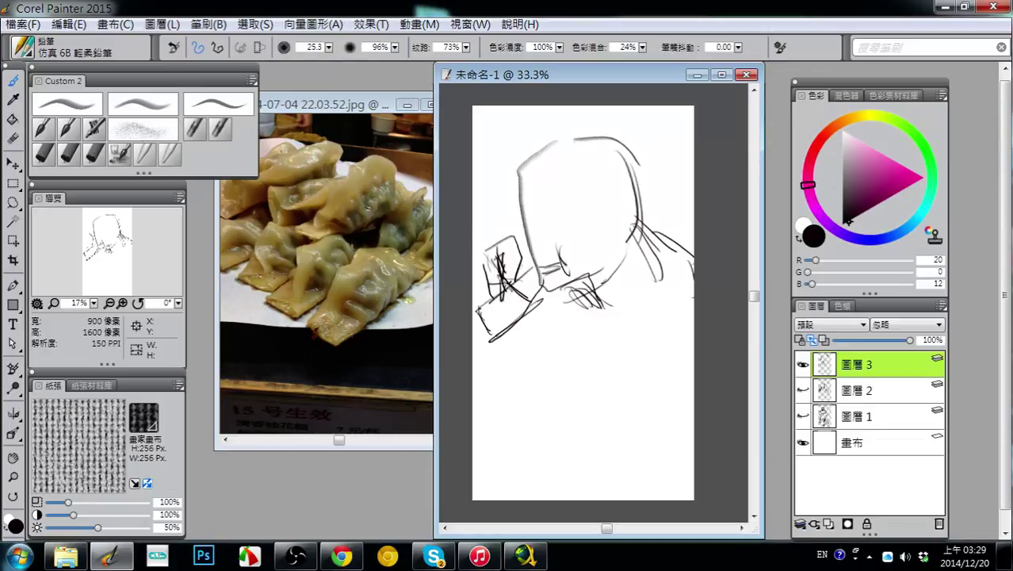
pyautogui.moveTo(499, 277); pyautogui.dragTo(531, 319)
pyautogui.moveTo(479, 282); pyautogui.dragTo(477, 310)
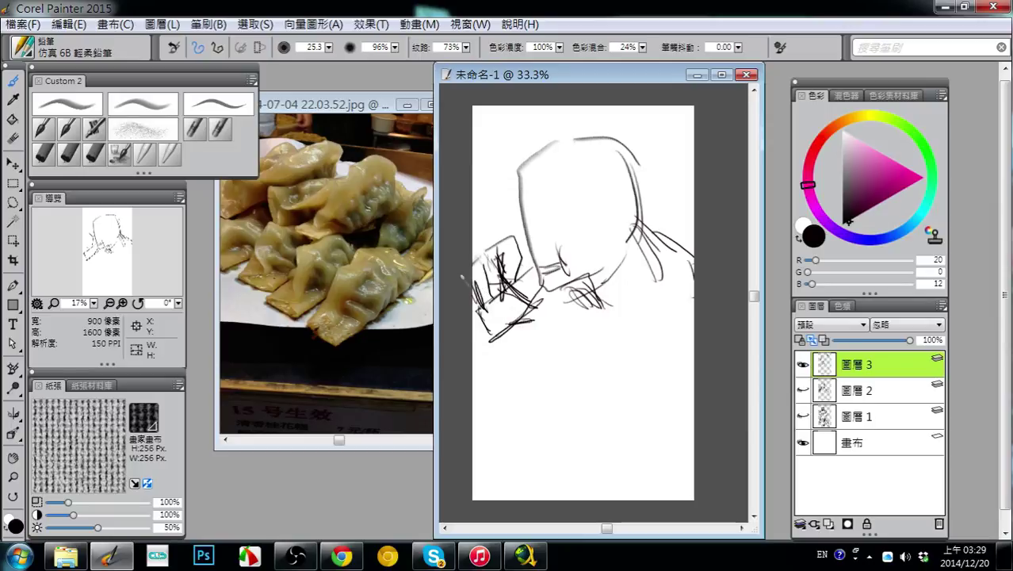
pyautogui.moveTo(501, 242); pyautogui.dragTo(474, 252)
pyautogui.moveTo(532, 214)
pyautogui.mouseDown()
pyautogui.moveTo(543, 224)
pyautogui.moveTo(528, 240)
pyautogui.moveTo(546, 258)
pyautogui.moveTo(524, 251)
pyautogui.moveTo(534, 258)
pyautogui.mouseUp()
pyautogui.hotkey('ctrl', 'z')
pyautogui.hotkey('ctrl', 'z')
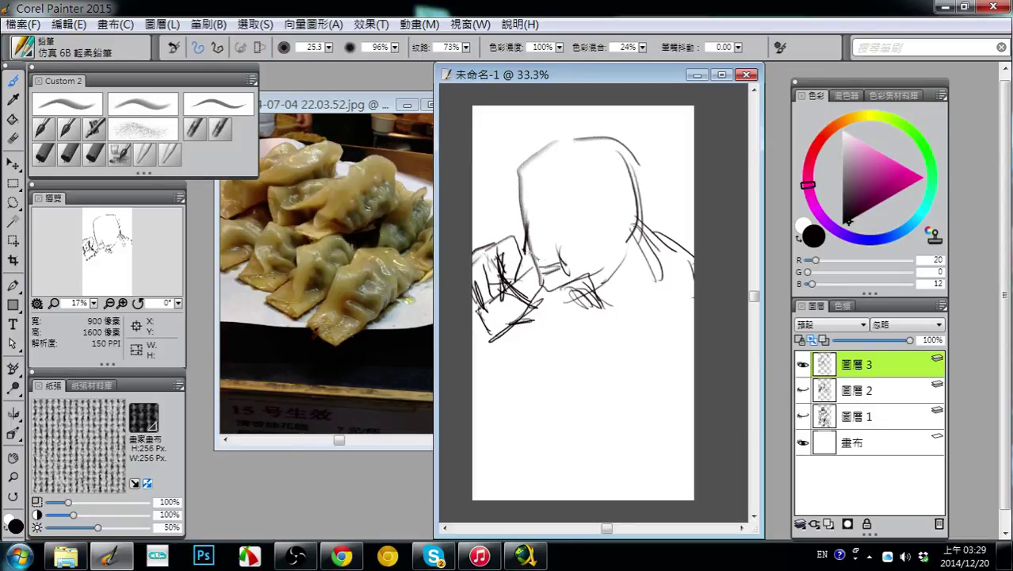
# - Sketch a short wrist line under the raised hand and a large open curve along the lower-left edge of the canvas
pyautogui.moveTo(612, 311); pyautogui.dragTo(611, 286)
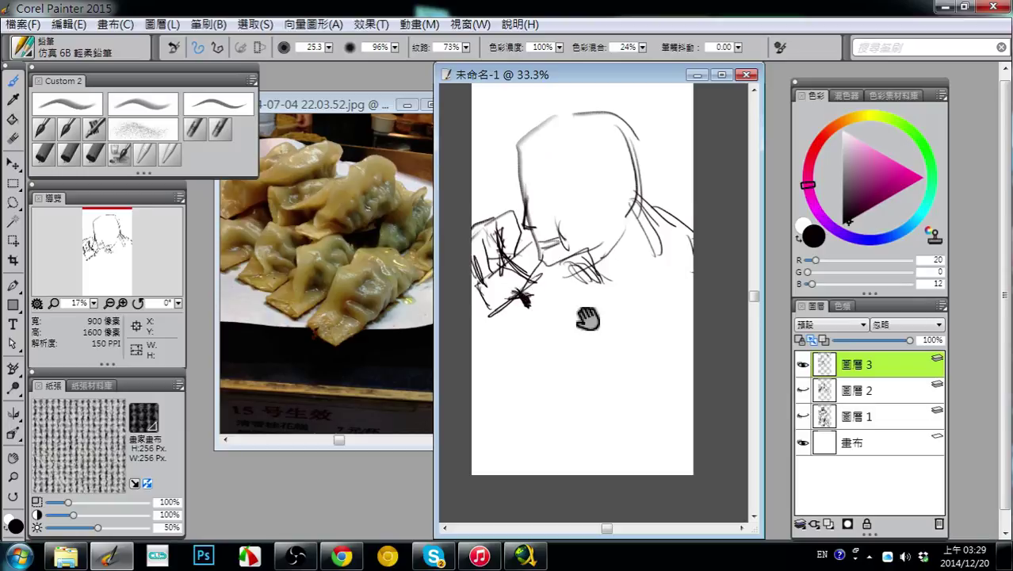
pyautogui.moveTo(588, 317); pyautogui.dragTo(576, 289)
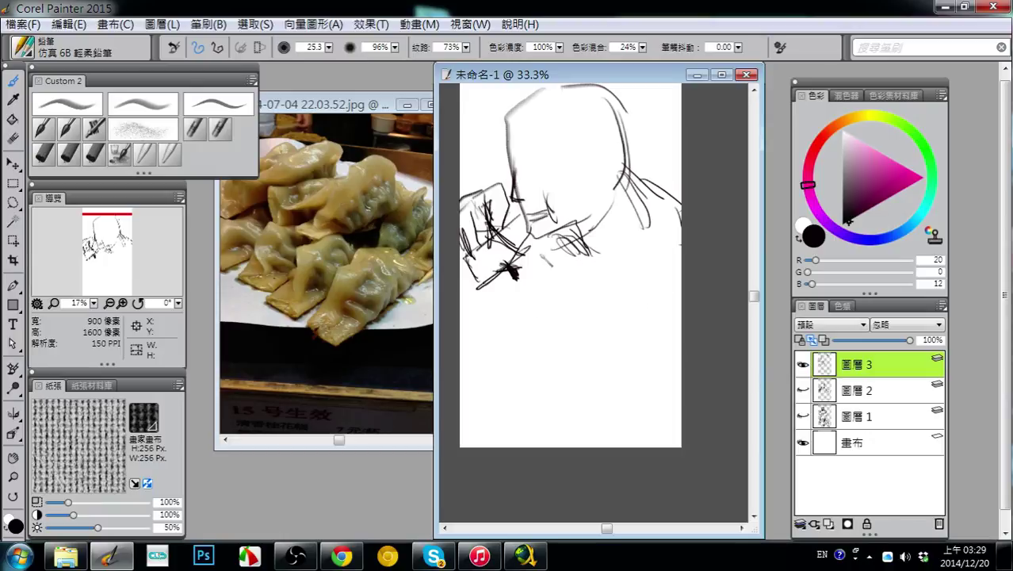
pyautogui.moveTo(505, 273); pyautogui.dragTo(520, 312)
pyautogui.moveTo(462, 295); pyautogui.dragTo(478, 374)
pyautogui.moveTo(464, 333); pyautogui.dragTo(500, 369)
pyautogui.moveTo(510, 370); pyautogui.dragTo(520, 378)
pyautogui.moveTo(466, 333); pyautogui.dragTo(511, 391)
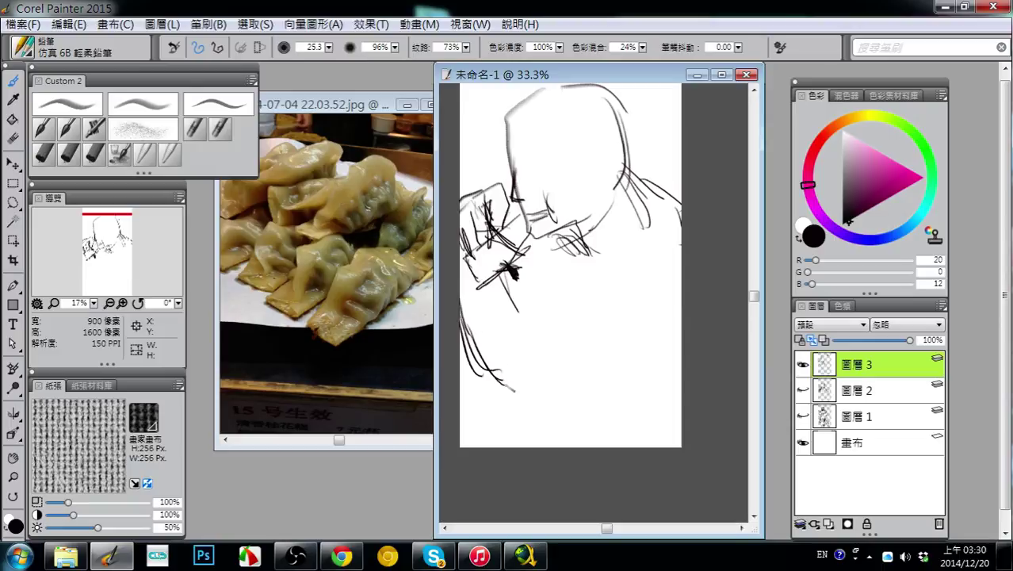
pyautogui.moveTo(469, 360)
pyautogui.mouseDown()
pyautogui.moveTo(515, 404)
pyautogui.moveTo(539, 379)
pyautogui.mouseUp()
# - Add diagonal collar lines from the chin toward the wrist and fold lines below the shoulder
pyautogui.moveTo(571, 244)
pyautogui.mouseDown()
pyautogui.moveTo(509, 324)
pyautogui.moveTo(517, 309)
pyautogui.mouseUp()
pyautogui.moveTo(577, 230); pyautogui.dragTo(541, 271)
pyautogui.moveTo(636, 194); pyautogui.dragTo(640, 230)
pyautogui.moveTo(621, 216)
pyautogui.mouseDown()
pyautogui.moveTo(634, 230)
pyautogui.moveTo(609, 291)
pyautogui.mouseUp()
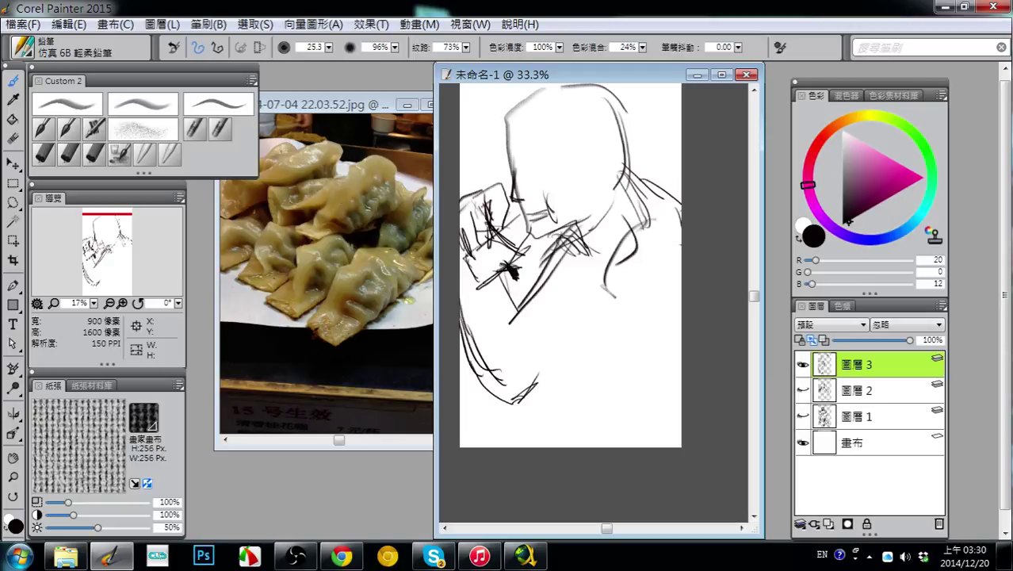
pyautogui.moveTo(636, 250); pyautogui.dragTo(618, 303)
pyautogui.moveTo(620, 297); pyautogui.dragTo(630, 305)
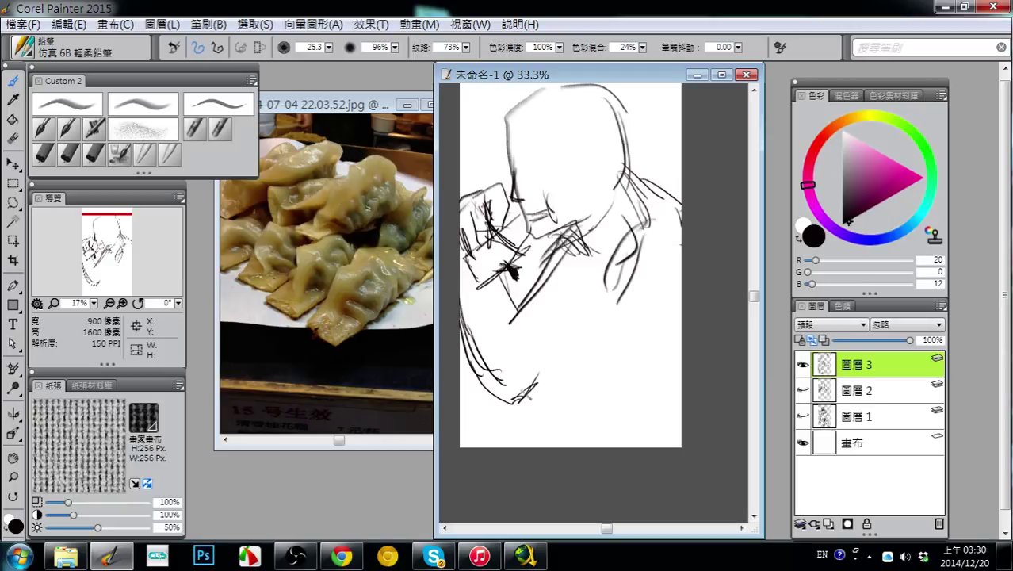
# - Extend the lower-left curve upward into a bowl-like shape and add arcs across its inside
pyautogui.moveTo(588, 333)
pyautogui.mouseDown()
pyautogui.moveTo(521, 400)
pyautogui.moveTo(523, 379)
pyautogui.moveTo(501, 393)
pyautogui.mouseUp()
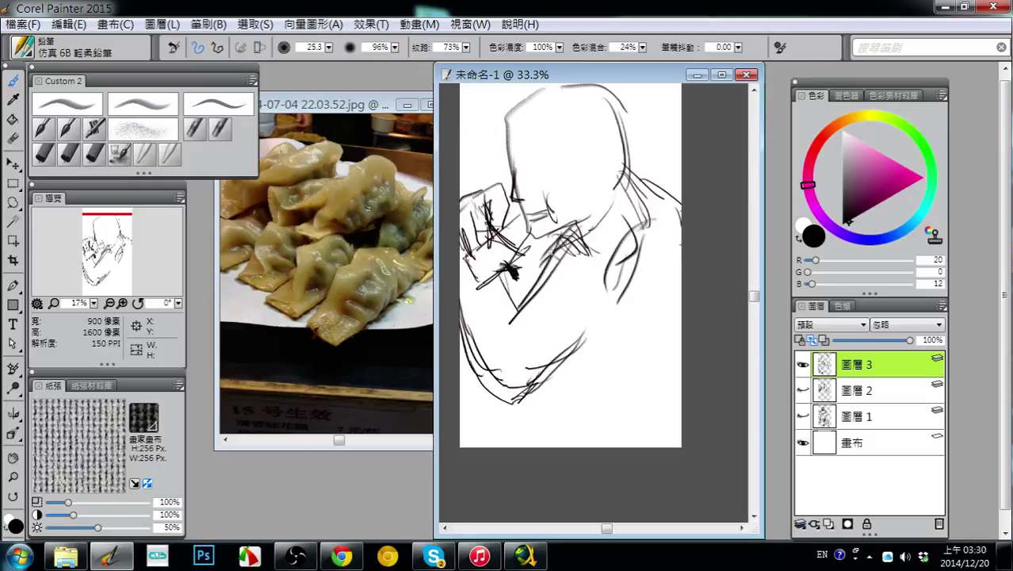
pyautogui.moveTo(518, 303); pyautogui.dragTo(538, 294)
pyautogui.moveTo(471, 343)
pyautogui.mouseDown()
pyautogui.moveTo(525, 369)
pyautogui.moveTo(590, 322)
pyautogui.mouseUp()
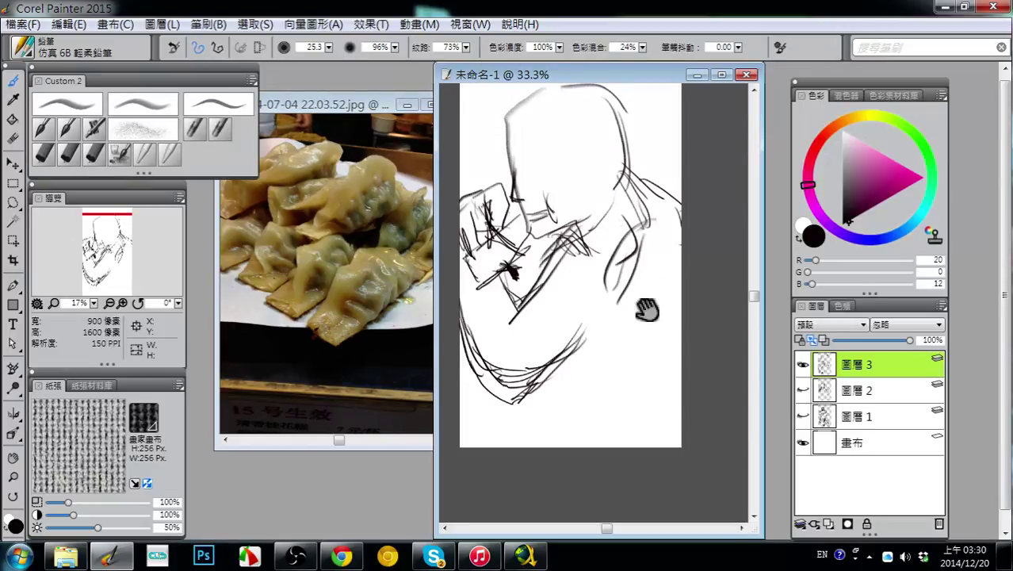
# - Sketch a rounded second hand inside the bowl-like shape and scribble dark accents where it meets the collar and the rim
pyautogui.moveTo(647, 309)
pyautogui.mouseDown()
pyautogui.moveTo(682, 314)
pyautogui.moveTo(643, 324)
pyautogui.moveTo(664, 390)
pyautogui.moveTo(644, 335)
pyautogui.mouseUp()
pyautogui.moveTo(642, 388); pyautogui.dragTo(658, 425)
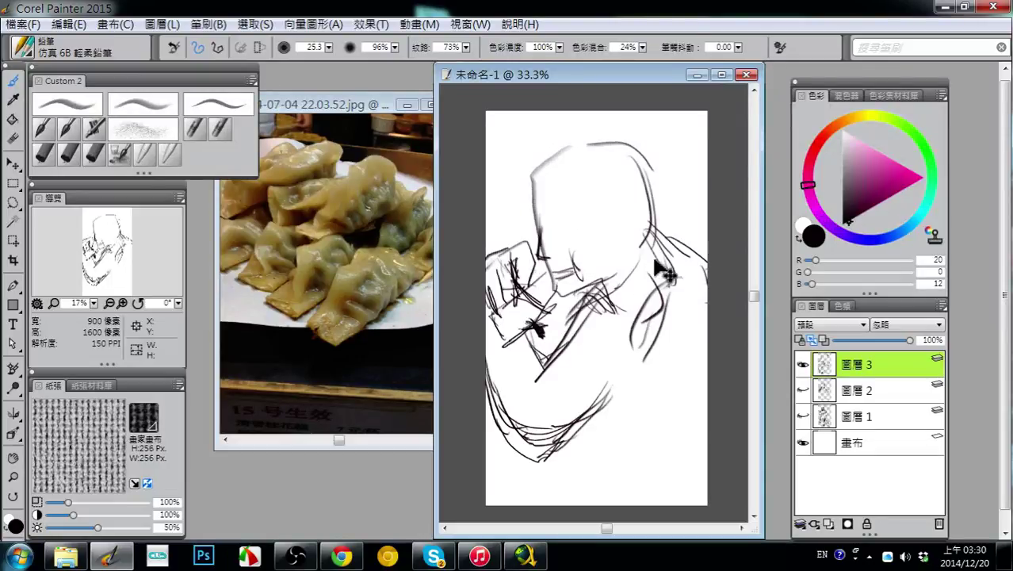
pyautogui.moveTo(614, 338); pyautogui.dragTo(587, 301)
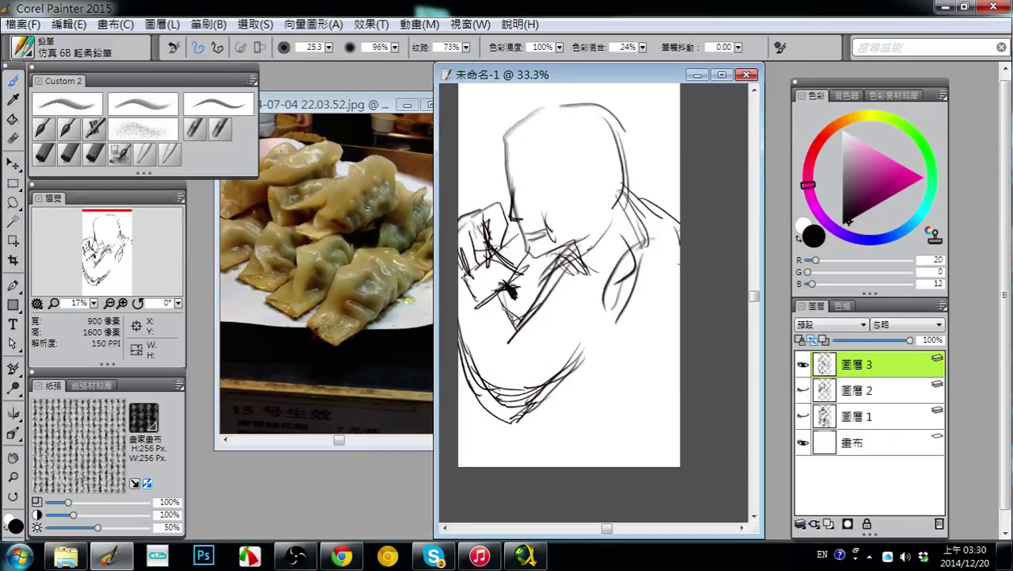
pyautogui.moveTo(493, 316)
pyautogui.mouseDown()
pyautogui.moveTo(504, 334)
pyautogui.moveTo(534, 334)
pyautogui.moveTo(542, 369)
pyautogui.mouseUp()
pyautogui.moveTo(475, 317)
pyautogui.mouseDown()
pyautogui.moveTo(508, 384)
pyautogui.moveTo(520, 369)
pyautogui.mouseUp()
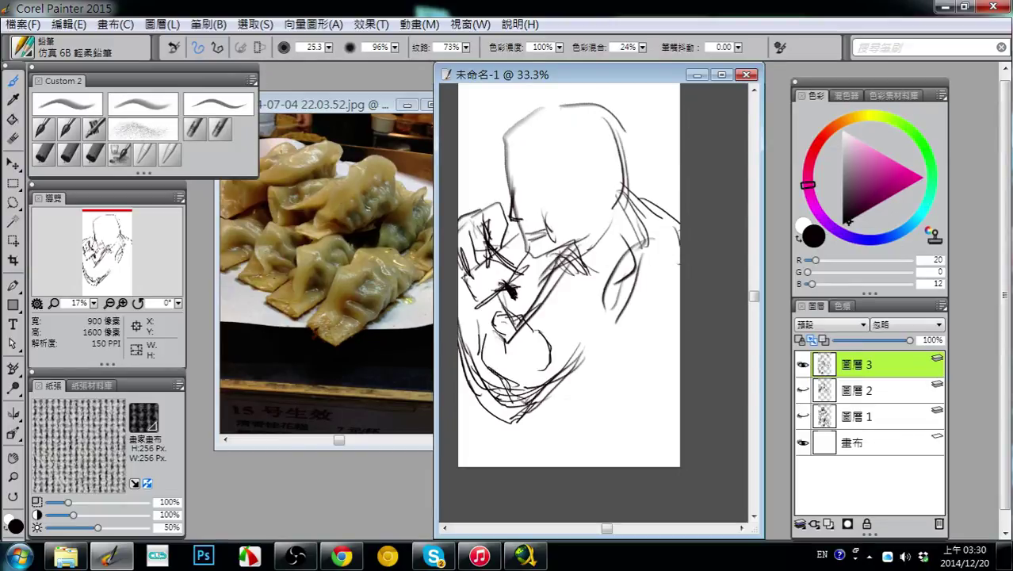
pyautogui.moveTo(530, 326)
pyautogui.mouseDown()
pyautogui.moveTo(572, 356)
pyautogui.moveTo(558, 340)
pyautogui.mouseUp()
pyautogui.moveTo(482, 306)
pyautogui.mouseDown()
pyautogui.moveTo(484, 344)
pyautogui.moveTo(515, 292)
pyautogui.moveTo(505, 332)
pyautogui.moveTo(526, 295)
pyautogui.moveTo(539, 300)
pyautogui.mouseUp()
pyautogui.moveTo(523, 396)
pyautogui.mouseDown()
pyautogui.moveTo(534, 374)
pyautogui.moveTo(561, 382)
pyautogui.mouseUp()
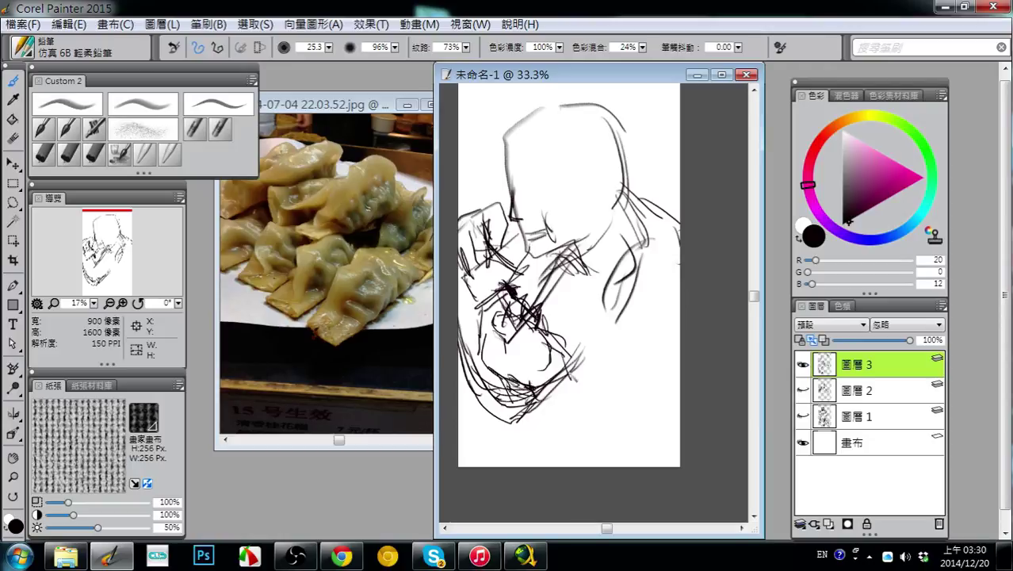
pyautogui.moveTo(577, 343)
pyautogui.mouseDown()
pyautogui.moveTo(558, 382)
pyautogui.moveTo(548, 374)
pyautogui.moveTo(558, 369)
pyautogui.moveTo(552, 415)
pyautogui.mouseUp()
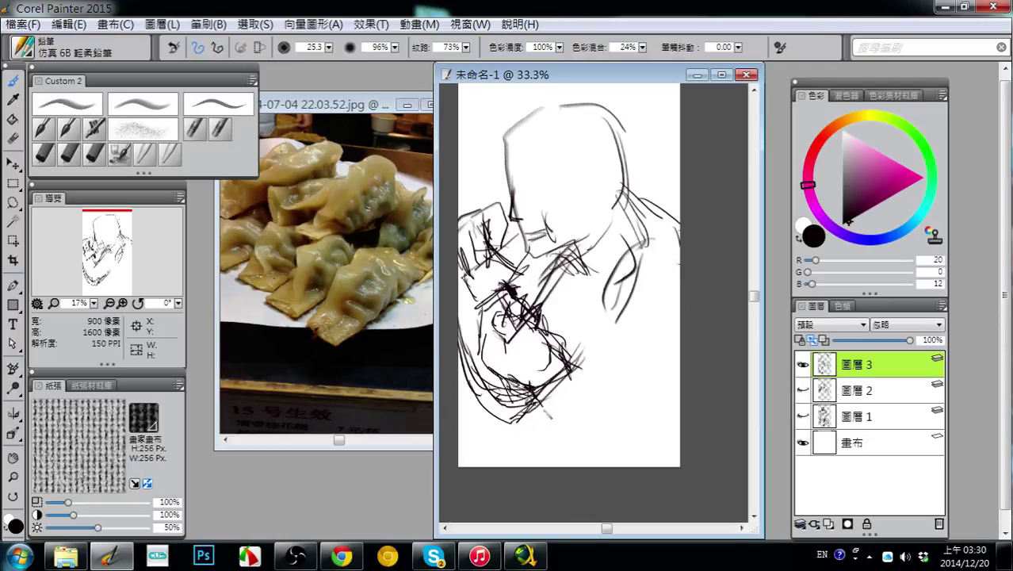
# - Sketch the arm from the lower hand to an elbow near the bottom and up to the shoulder, plus a small curved arrow beside the head
pyautogui.moveTo(585, 371)
pyautogui.mouseDown()
pyautogui.moveTo(575, 388)
pyautogui.moveTo(599, 407)
pyautogui.mouseUp()
pyautogui.moveTo(540, 402); pyautogui.dragTo(571, 467)
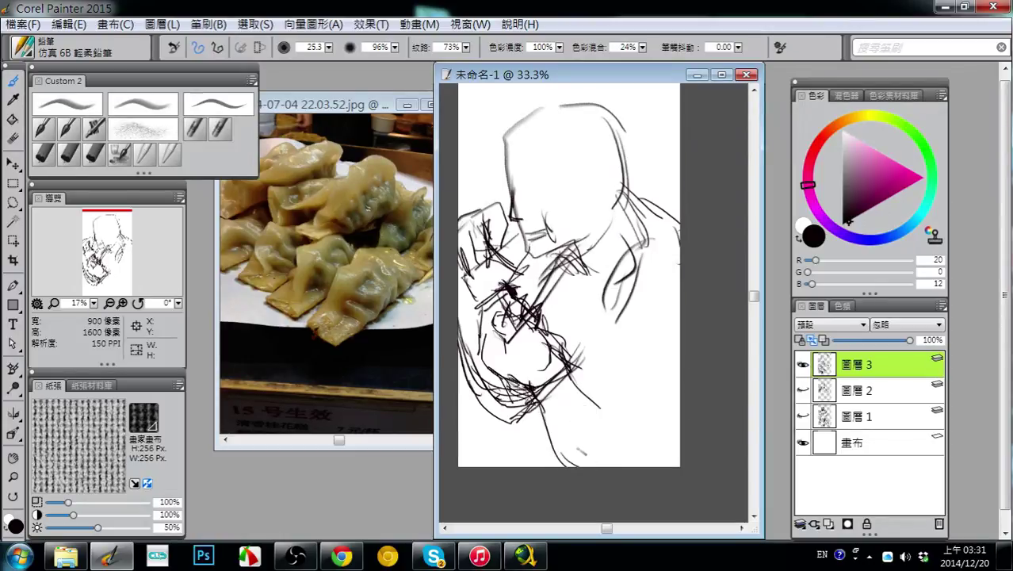
pyautogui.moveTo(581, 392)
pyautogui.mouseDown()
pyautogui.moveTo(634, 436)
pyautogui.moveTo(643, 427)
pyautogui.mouseUp()
pyautogui.moveTo(609, 466); pyautogui.dragTo(635, 442)
pyautogui.moveTo(651, 335); pyautogui.dragTo(617, 443)
pyautogui.moveTo(639, 379); pyautogui.dragTo(616, 441)
pyautogui.moveTo(609, 312); pyautogui.dragTo(639, 354)
pyautogui.moveTo(623, 265); pyautogui.dragTo(637, 363)
pyautogui.moveTo(625, 292); pyautogui.dragTo(622, 339)
pyautogui.moveTo(626, 345)
pyautogui.mouseDown()
pyautogui.moveTo(617, 432)
pyautogui.moveTo(567, 466)
pyautogui.mouseUp()
pyautogui.moveTo(577, 357); pyautogui.dragTo(620, 424)
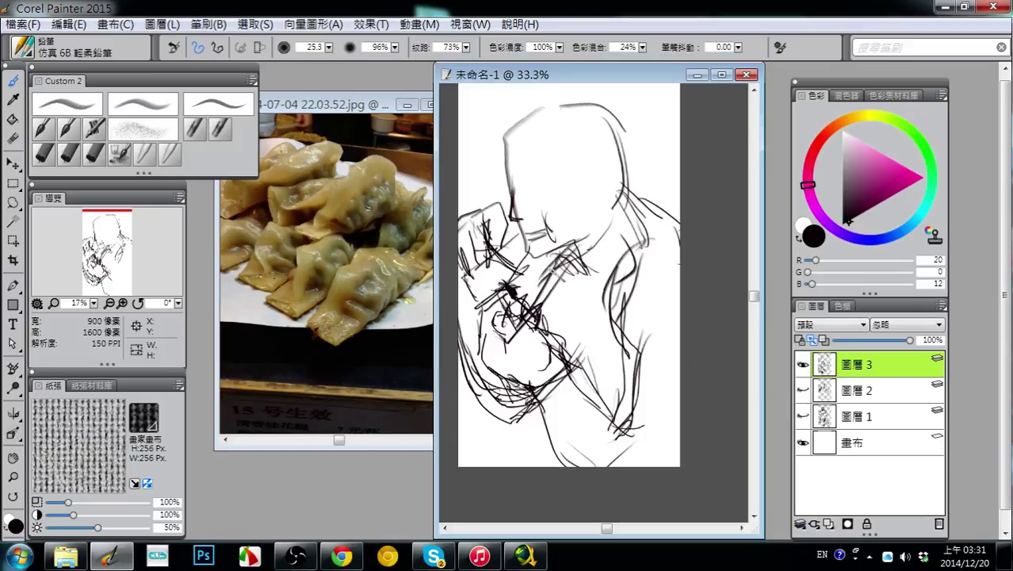
pyautogui.moveTo(580, 345); pyautogui.dragTo(609, 417)
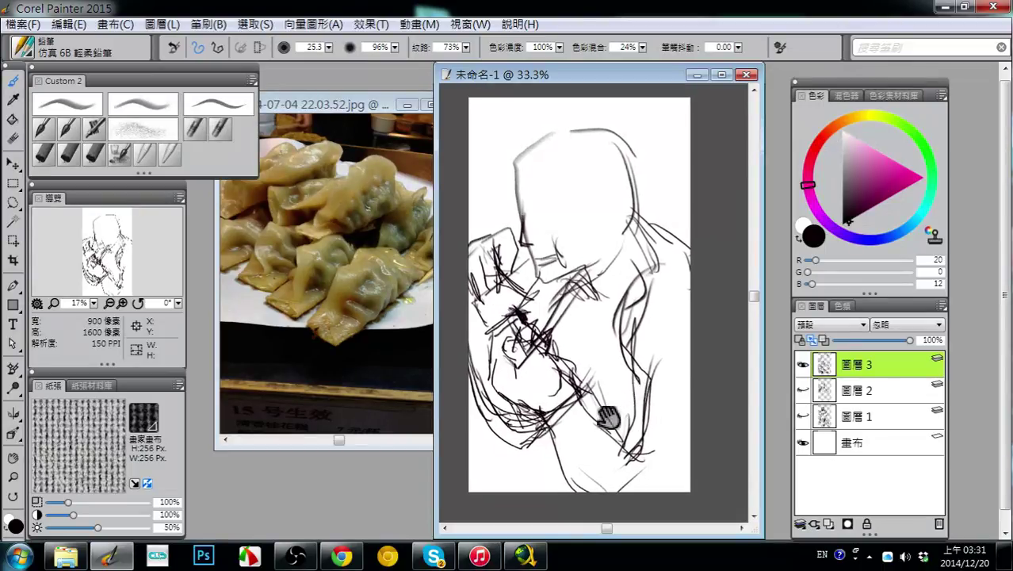
pyautogui.moveTo(687, 185)
pyautogui.mouseDown()
pyautogui.moveTo(648, 135)
pyautogui.moveTo(643, 147)
pyautogui.moveTo(661, 128)
pyautogui.moveTo(653, 148)
pyautogui.mouseUp()
# - Lower the sketch layer's opacity to about 38% and add a new layer above it
pyautogui.click(863, 339)
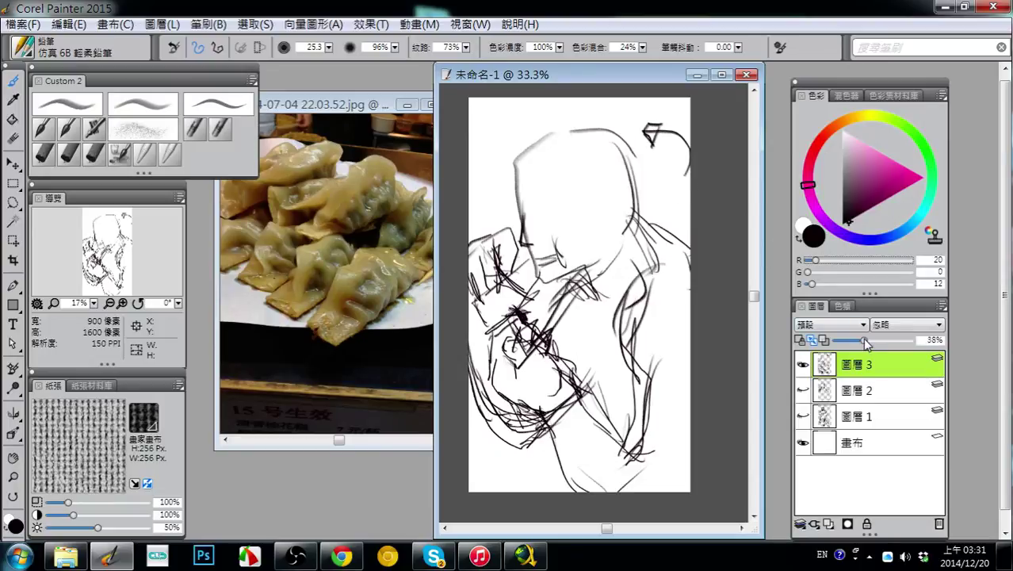
pyautogui.click(847, 524)
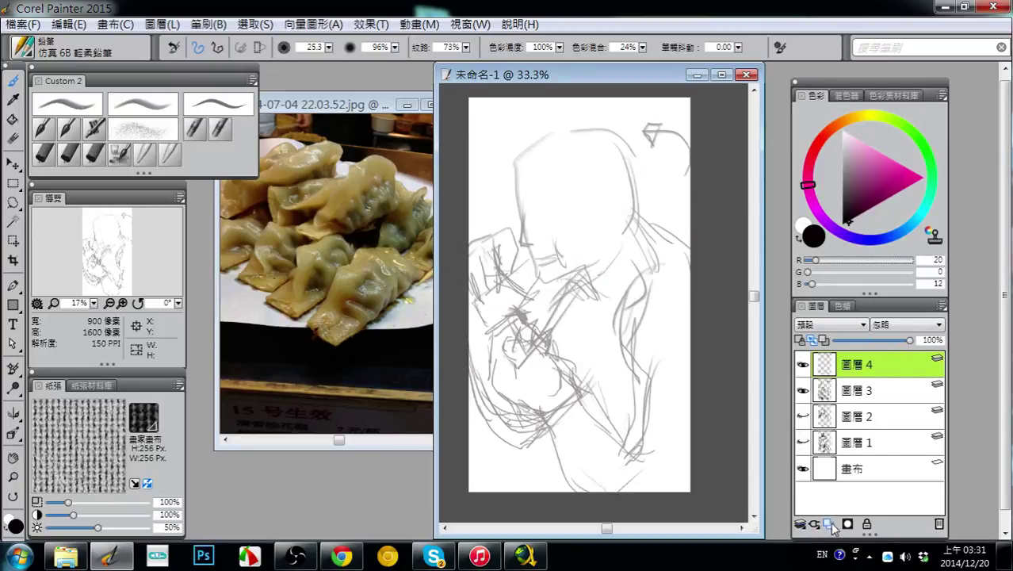
# - Try redrawing the head over the faded sketch with a bold outline, dark jaw edge and ear
pyautogui.moveTo(605, 276)
pyautogui.mouseDown()
pyautogui.moveTo(619, 292)
pyautogui.moveTo(613, 281)
pyautogui.mouseUp()
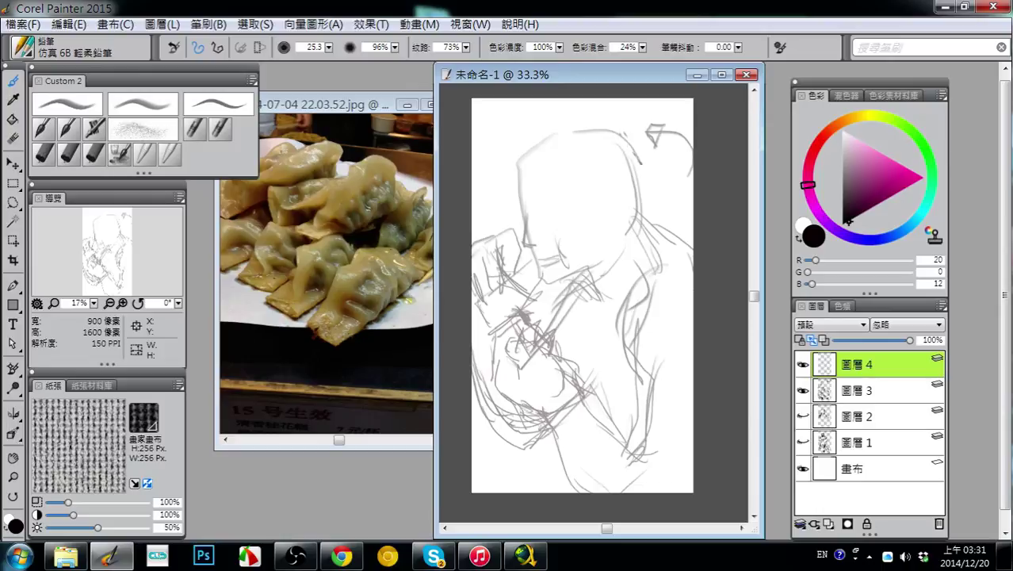
pyautogui.moveTo(622, 132)
pyautogui.mouseDown()
pyautogui.moveTo(627, 139)
pyautogui.moveTo(596, 123)
pyautogui.moveTo(533, 137)
pyautogui.moveTo(511, 170)
pyautogui.moveTo(530, 301)
pyautogui.moveTo(612, 275)
pyautogui.mouseUp()
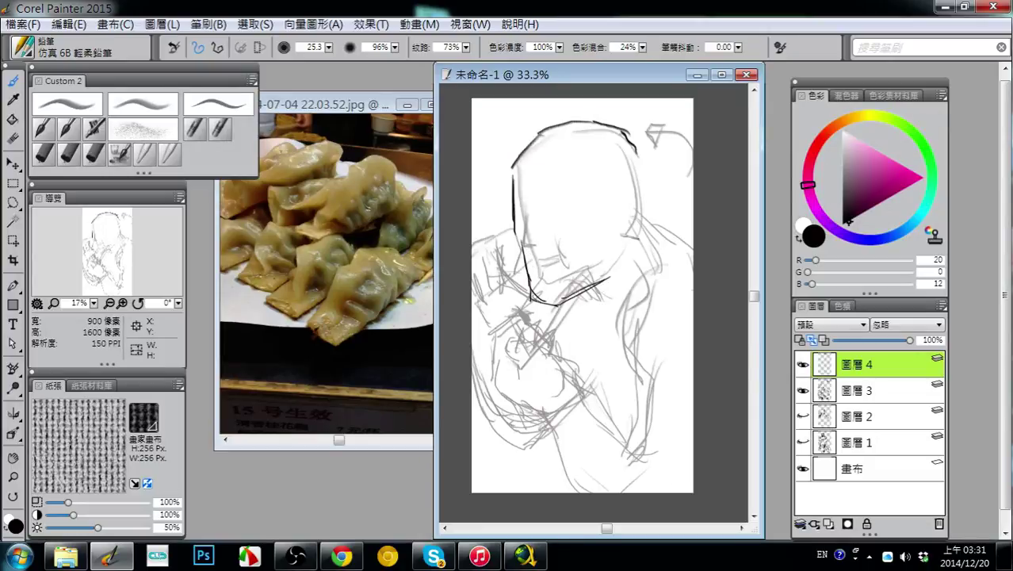
pyautogui.moveTo(621, 224)
pyautogui.mouseDown()
pyautogui.moveTo(615, 276)
pyautogui.moveTo(649, 237)
pyautogui.mouseUp()
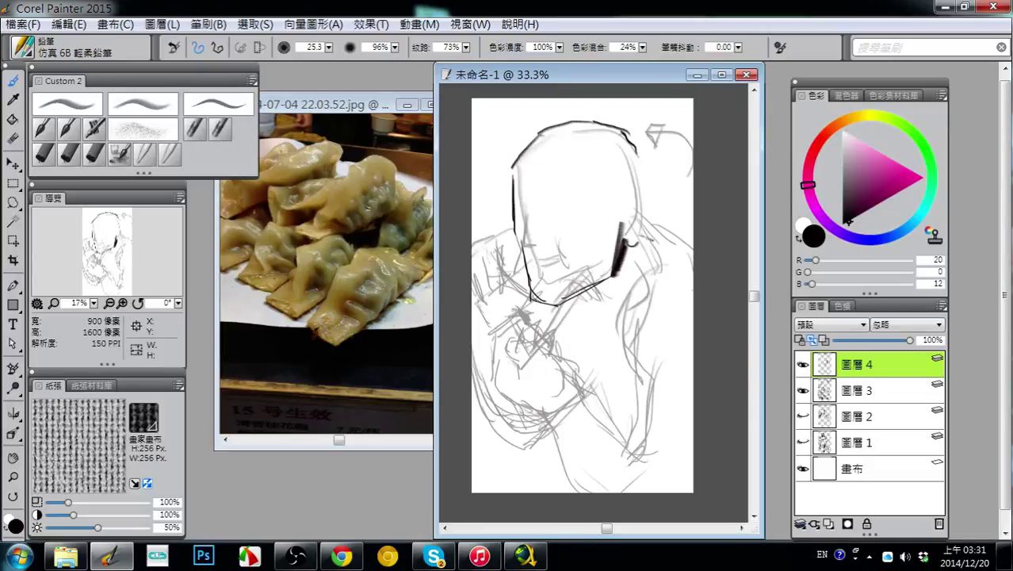
pyautogui.moveTo(627, 201)
pyautogui.mouseDown()
pyautogui.moveTo(648, 192)
pyautogui.moveTo(623, 241)
pyautogui.mouseUp()
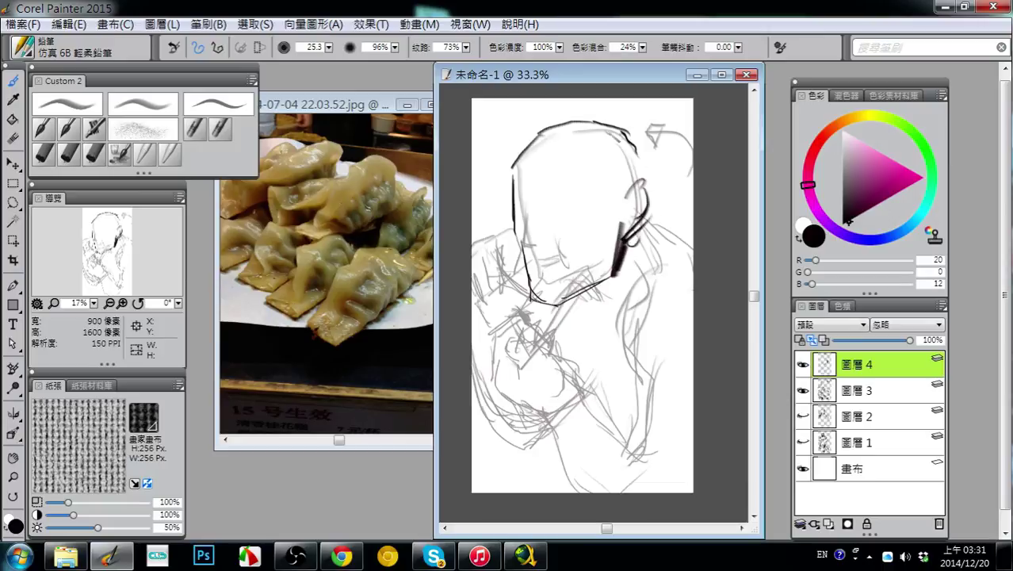
pyautogui.moveTo(604, 124)
pyautogui.mouseDown()
pyautogui.moveTo(650, 164)
pyautogui.moveTo(652, 245)
pyautogui.mouseUp()
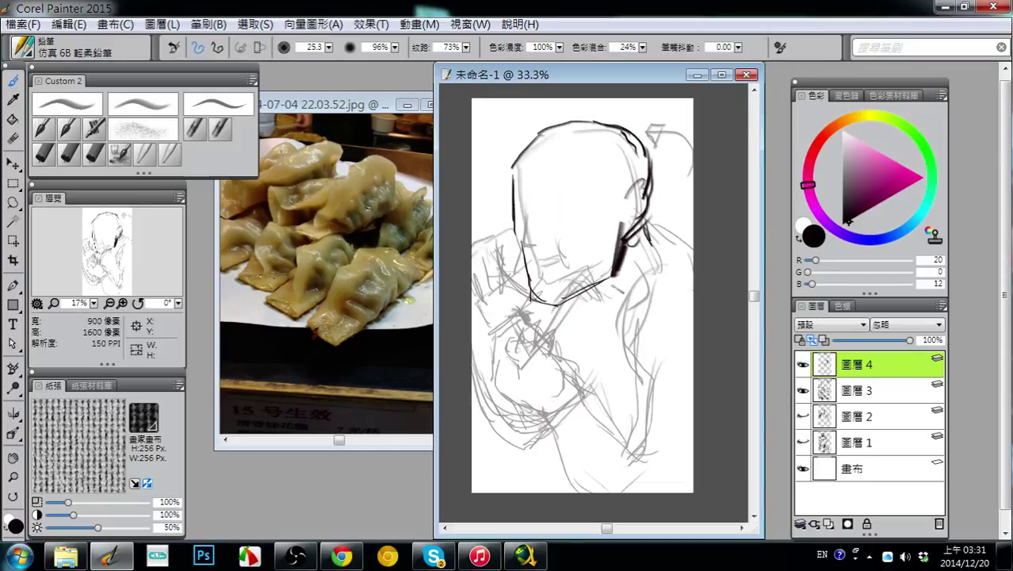
# - Try redrawing the neck mark, the raised hand's slanted lines and the curved lower hand in bold strokes
pyautogui.moveTo(575, 299); pyautogui.dragTo(584, 333)
pyautogui.moveTo(581, 335); pyautogui.dragTo(593, 342)
pyautogui.moveTo(548, 269); pyautogui.dragTo(491, 310)
pyautogui.moveTo(529, 286)
pyautogui.mouseDown()
pyautogui.moveTo(478, 334)
pyautogui.moveTo(487, 354)
pyautogui.mouseUp()
pyautogui.moveTo(552, 300)
pyautogui.mouseDown()
pyautogui.moveTo(501, 365)
pyautogui.moveTo(509, 347)
pyautogui.moveTo(497, 357)
pyautogui.mouseUp()
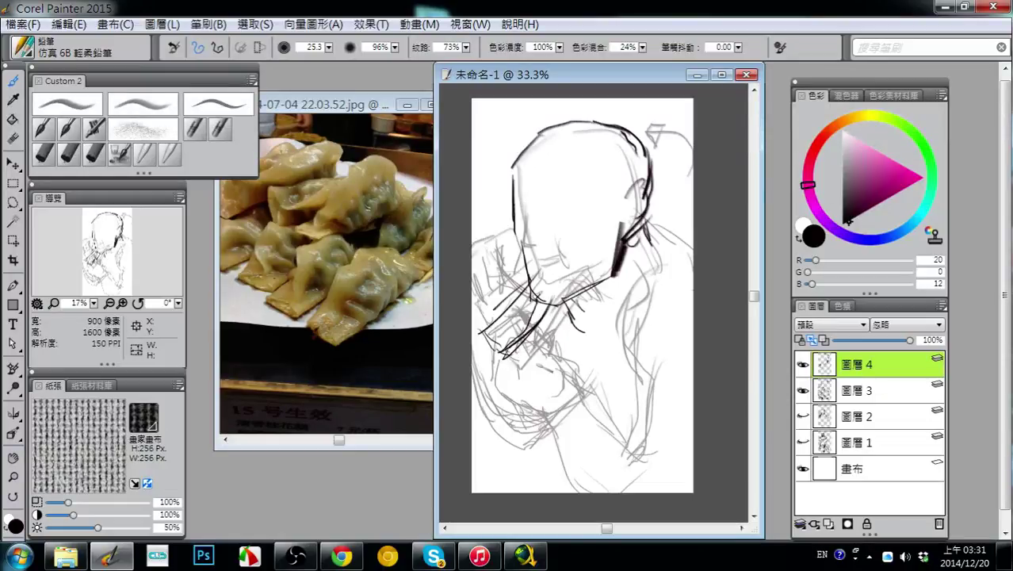
pyautogui.moveTo(518, 359)
pyautogui.mouseDown()
pyautogui.moveTo(523, 374)
pyautogui.moveTo(543, 366)
pyautogui.moveTo(536, 388)
pyautogui.moveTo(549, 409)
pyautogui.mouseUp()
pyautogui.moveTo(479, 353)
pyautogui.mouseDown()
pyautogui.moveTo(492, 382)
pyautogui.moveTo(530, 401)
pyautogui.moveTo(522, 419)
pyautogui.moveTo(548, 426)
pyautogui.mouseUp()
pyautogui.moveTo(521, 389)
pyautogui.mouseDown()
pyautogui.moveTo(547, 405)
pyautogui.moveTo(537, 418)
pyautogui.moveTo(573, 435)
pyautogui.mouseUp()
pyautogui.moveTo(488, 339)
pyautogui.mouseDown()
pyautogui.moveTo(506, 374)
pyautogui.moveTo(529, 388)
pyautogui.mouseUp()
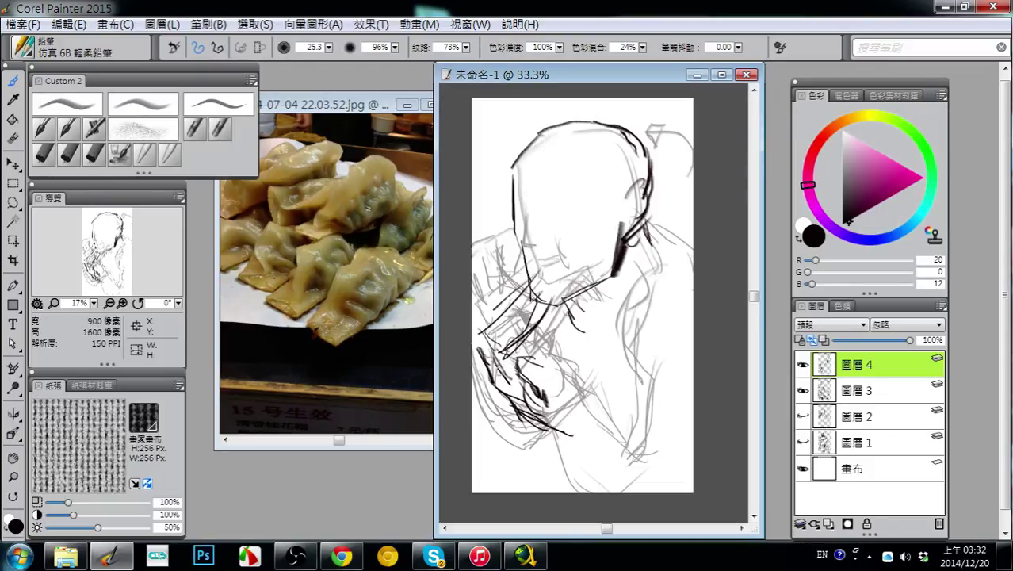
# - Try adding bold fingers to the lower hand and forearm lines running down to the canvas's lower edge
pyautogui.press('n')
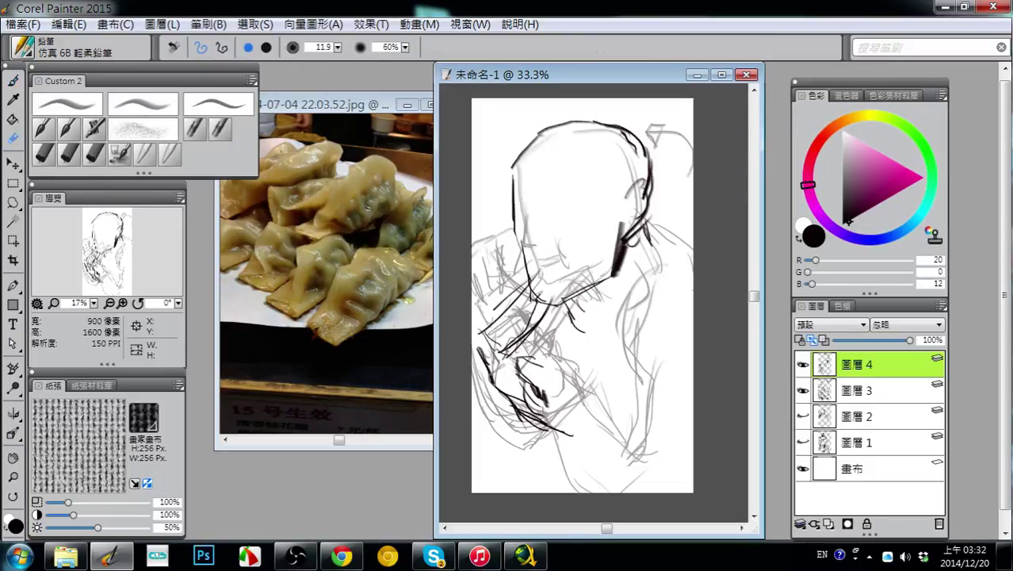
pyautogui.press('b')
pyautogui.moveTo(504, 369); pyautogui.dragTo(542, 380)
pyautogui.moveTo(516, 344)
pyautogui.mouseDown()
pyautogui.moveTo(591, 385)
pyautogui.moveTo(564, 366)
pyautogui.moveTo(580, 382)
pyautogui.moveTo(552, 379)
pyautogui.moveTo(564, 365)
pyautogui.mouseUp()
pyautogui.moveTo(547, 349); pyautogui.dragTo(568, 379)
pyautogui.moveTo(571, 373)
pyautogui.mouseDown()
pyautogui.moveTo(614, 413)
pyautogui.moveTo(601, 403)
pyautogui.mouseUp()
pyautogui.moveTo(587, 436)
pyautogui.mouseDown()
pyautogui.moveTo(572, 449)
pyautogui.moveTo(589, 465)
pyautogui.moveTo(580, 438)
pyautogui.moveTo(587, 484)
pyautogui.mouseUp()
pyautogui.moveTo(604, 400)
pyautogui.mouseDown()
pyautogui.moveTo(651, 448)
pyautogui.moveTo(657, 481)
pyautogui.mouseUp()
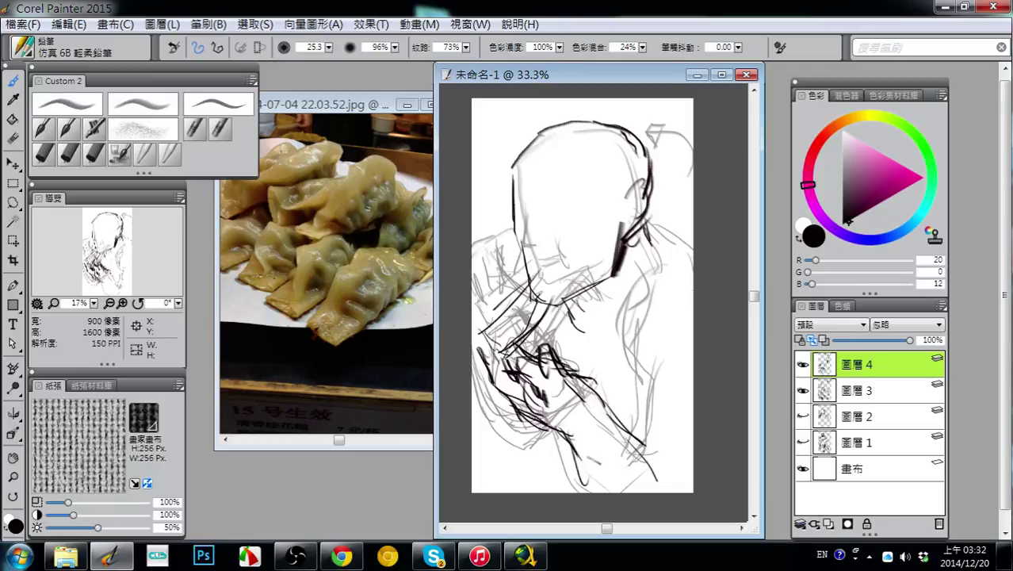
pyautogui.moveTo(560, 433); pyautogui.dragTo(608, 492)
pyautogui.moveTo(585, 458); pyautogui.dragTo(599, 485)
# - Replace the redrawn line layer with a new empty layer and undo the first short stroke on it
pyautogui.click(937, 524)
pyautogui.click(848, 524)
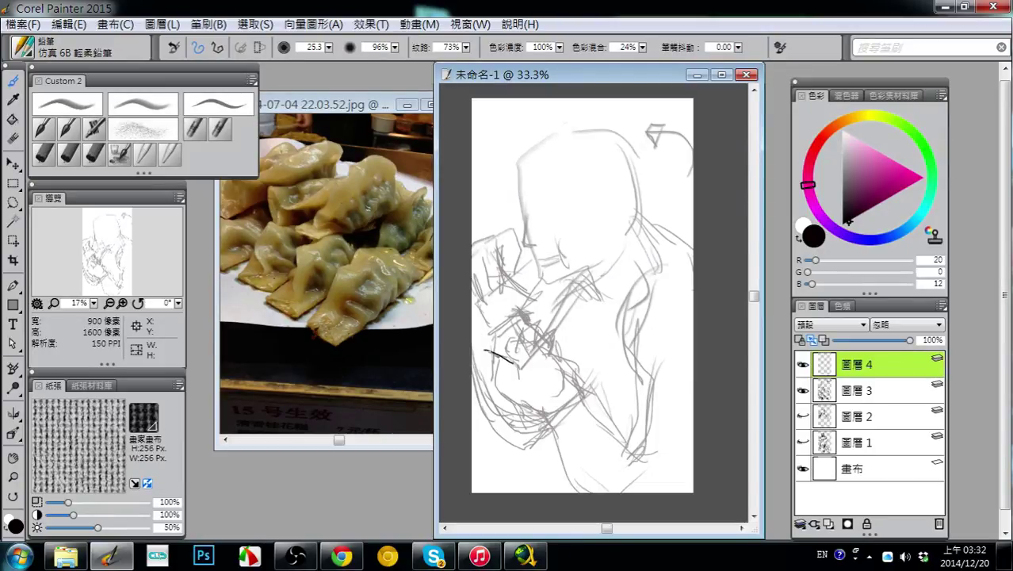
pyautogui.hotkey('ctrl', 'z')
# - Outline an angular block-shaped hand in bold lines over the faded sketch, with a bent finger form above it at the canvas edge
pyautogui.moveTo(471, 385)
pyautogui.mouseDown()
pyautogui.moveTo(507, 411)
pyautogui.moveTo(570, 333)
pyautogui.moveTo(523, 319)
pyautogui.moveTo(559, 353)
pyautogui.moveTo(521, 386)
pyautogui.moveTo(499, 361)
pyautogui.moveTo(508, 355)
pyautogui.moveTo(499, 394)
pyautogui.moveTo(474, 385)
pyautogui.moveTo(487, 319)
pyautogui.moveTo(577, 292)
pyautogui.moveTo(544, 314)
pyautogui.moveTo(604, 304)
pyautogui.moveTo(561, 342)
pyautogui.mouseUp()
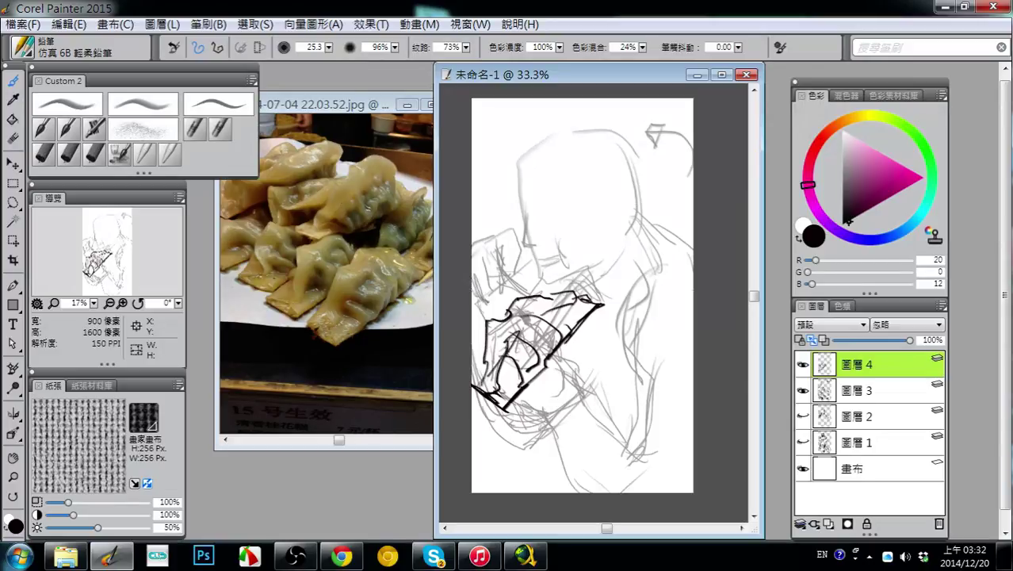
pyautogui.moveTo(472, 296)
pyautogui.mouseDown()
pyautogui.moveTo(482, 264)
pyautogui.moveTo(504, 259)
pyautogui.moveTo(517, 278)
pyautogui.mouseUp()
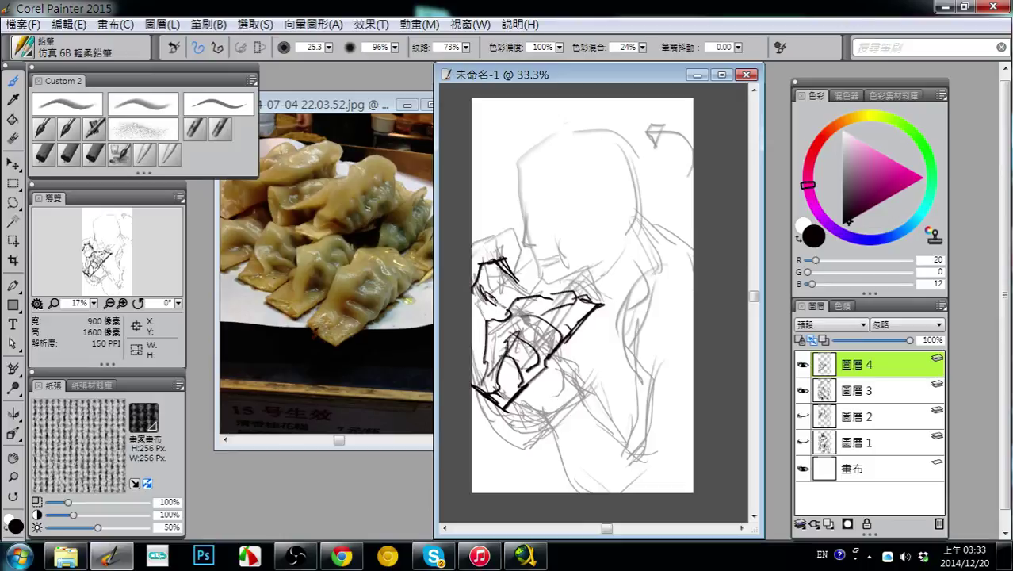
pyautogui.moveTo(513, 274)
pyautogui.mouseDown()
pyautogui.moveTo(519, 303)
pyautogui.moveTo(485, 318)
pyautogui.moveTo(490, 328)
pyautogui.moveTo(468, 349)
pyautogui.mouseUp()
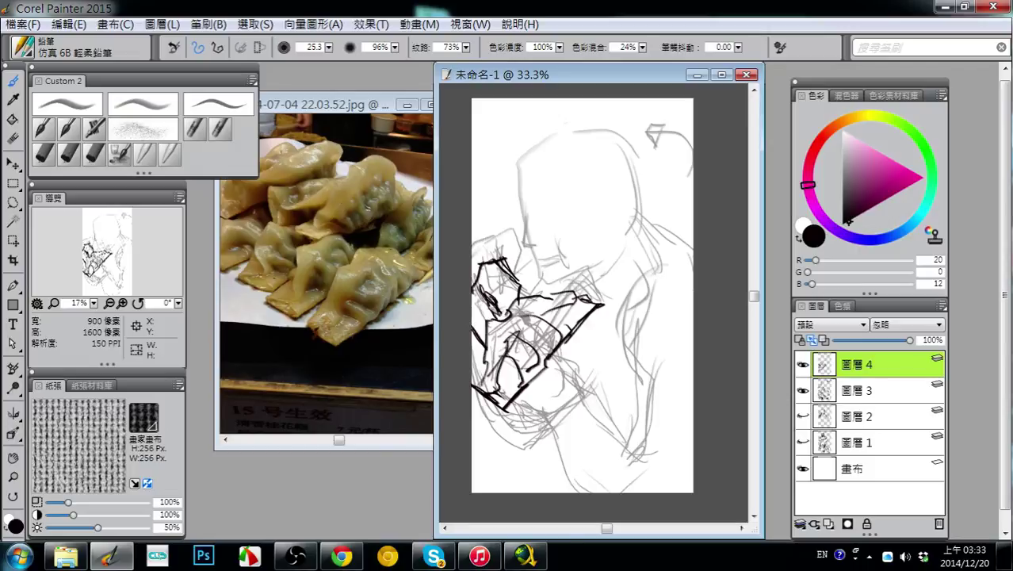
# - Add two short rods with circular ends to the angular hand and reinforce its lower contour
pyautogui.moveTo(541, 301)
pyautogui.mouseDown()
pyautogui.moveTo(489, 311)
pyautogui.moveTo(564, 304)
pyautogui.moveTo(504, 305)
pyautogui.mouseUp()
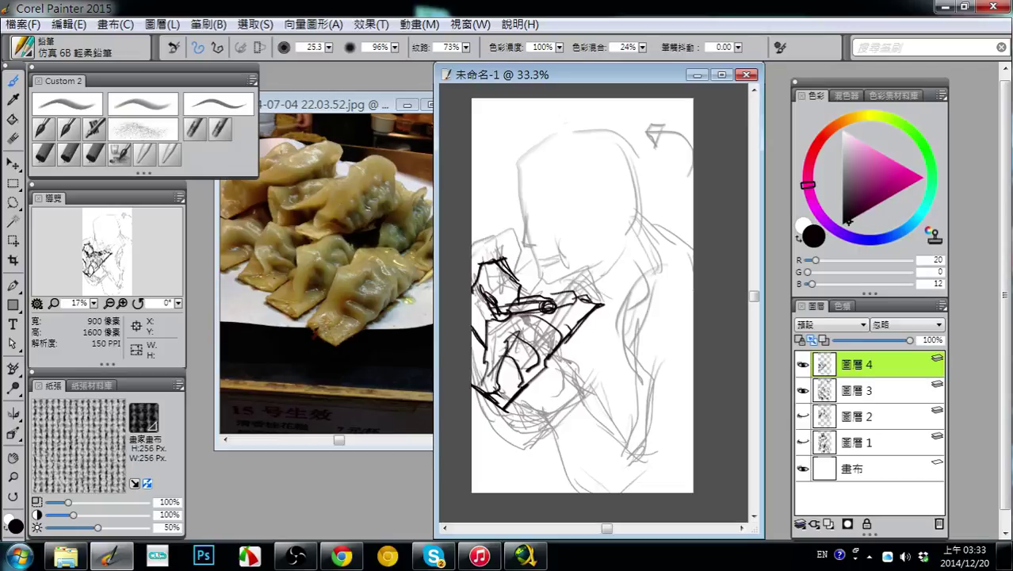
pyautogui.moveTo(551, 351)
pyautogui.mouseDown()
pyautogui.moveTo(593, 365)
pyautogui.moveTo(532, 371)
pyautogui.moveTo(550, 363)
pyautogui.mouseUp()
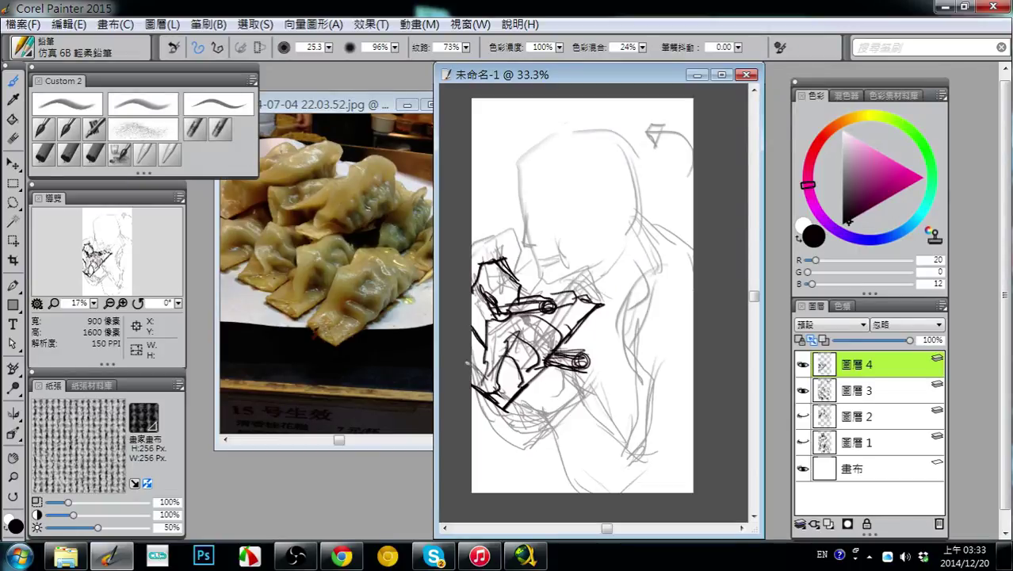
pyautogui.moveTo(468, 367)
pyautogui.mouseDown()
pyautogui.moveTo(490, 385)
pyautogui.moveTo(488, 407)
pyautogui.moveTo(516, 414)
pyautogui.moveTo(507, 418)
pyautogui.mouseUp()
pyautogui.moveTo(547, 371); pyautogui.dragTo(524, 406)
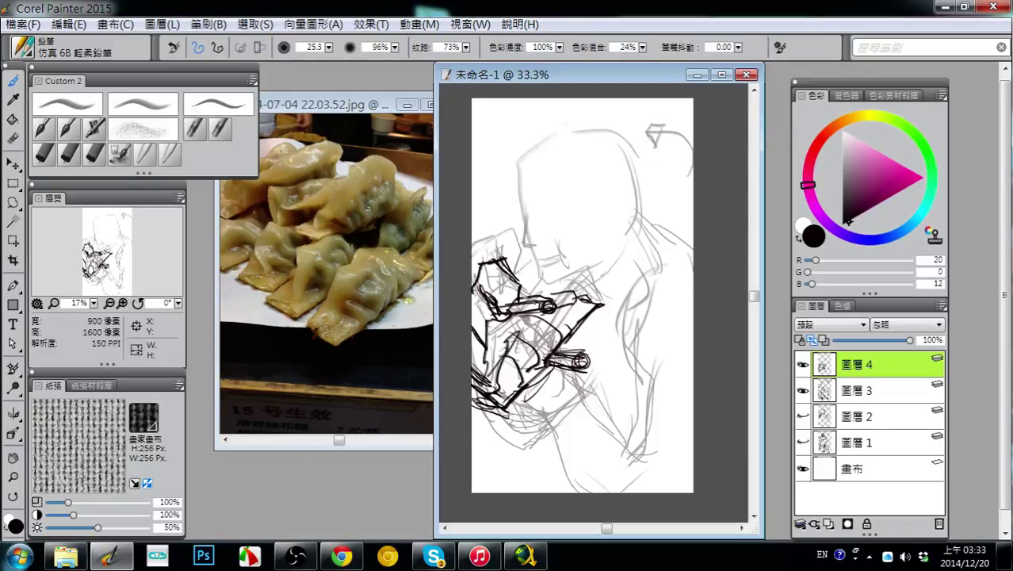
pyautogui.moveTo(520, 285); pyautogui.dragTo(518, 304)
# - Draw the face's nose profile in bold angled strokes along the front of the faded head, above the hand
pyautogui.moveTo(570, 272); pyautogui.dragTo(540, 288)
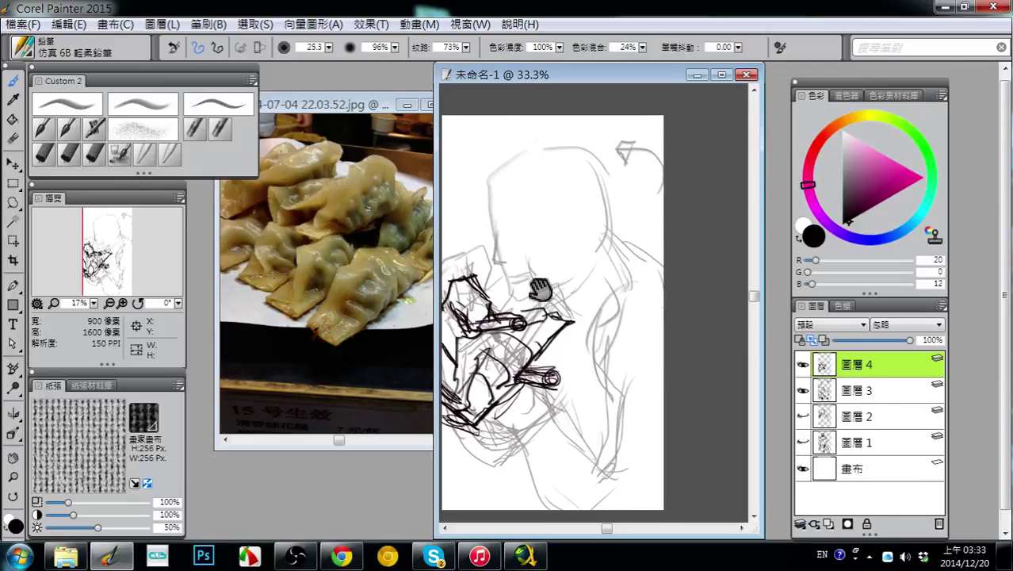
pyautogui.moveTo(474, 238)
pyautogui.mouseDown()
pyautogui.moveTo(509, 262)
pyautogui.moveTo(515, 236)
pyautogui.moveTo(501, 272)
pyautogui.mouseUp()
pyautogui.moveTo(497, 227); pyautogui.dragTo(504, 273)
pyautogui.moveTo(496, 207)
pyautogui.mouseDown()
pyautogui.moveTo(501, 252)
pyautogui.moveTo(522, 282)
pyautogui.mouseUp()
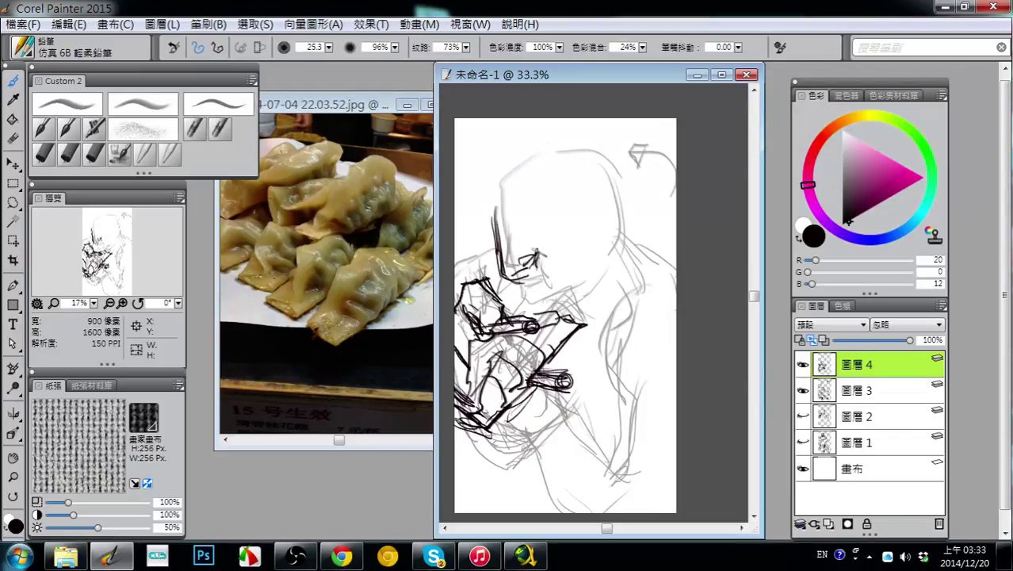
# - Shape the nostril and mouth front, and extend the face profile upward past the brow to the canvas edge in bold strokes
pyautogui.moveTo(526, 234); pyautogui.dragTo(539, 258)
pyautogui.moveTo(552, 292)
pyautogui.mouseDown()
pyautogui.moveTo(532, 279)
pyautogui.moveTo(513, 292)
pyautogui.moveTo(535, 302)
pyautogui.mouseUp()
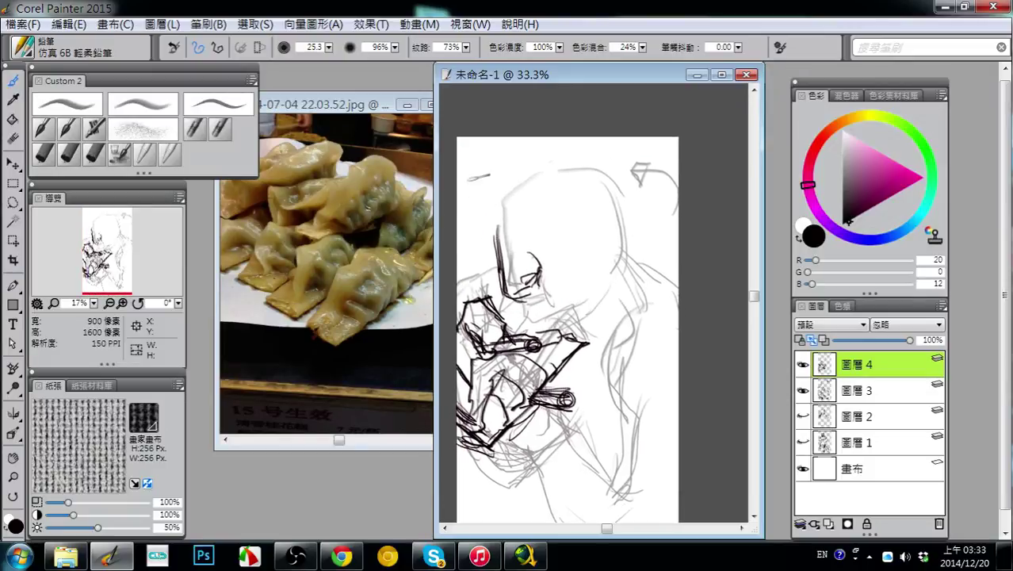
pyautogui.moveTo(460, 164); pyautogui.dragTo(495, 251)
pyautogui.moveTo(475, 146); pyautogui.dragTo(470, 191)
pyautogui.moveTo(502, 228); pyautogui.dragTo(461, 175)
pyautogui.moveTo(484, 242); pyautogui.dragTo(514, 283)
pyautogui.moveTo(497, 249); pyautogui.dragTo(483, 270)
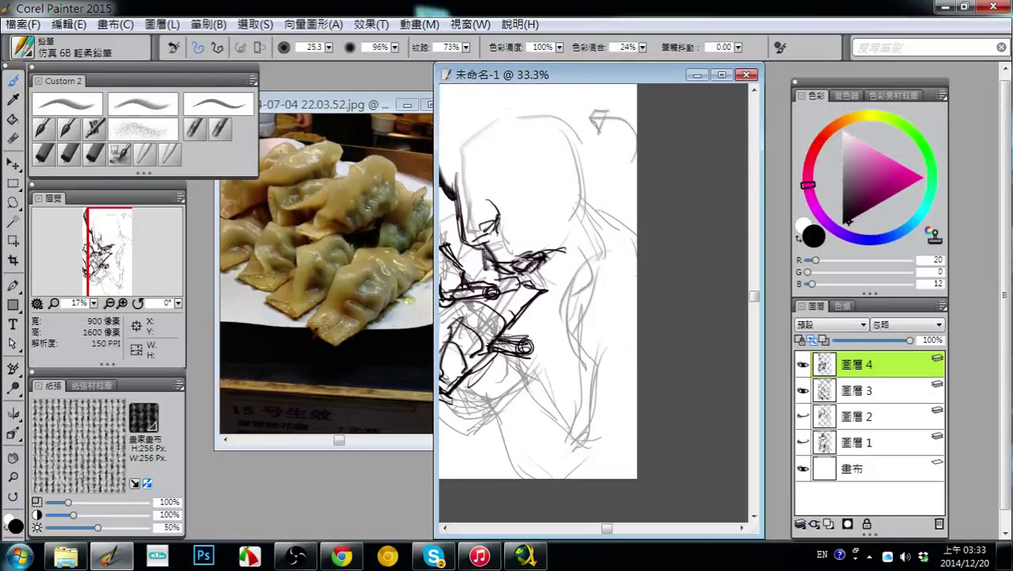
# - Draw the open mouth below the nose with a dark-filled corner, erasing excess lines between strokes
pyautogui.moveTo(517, 261)
pyautogui.mouseDown()
pyautogui.moveTo(569, 250)
pyautogui.moveTo(551, 264)
pyautogui.moveTo(565, 265)
pyautogui.moveTo(536, 252)
pyautogui.moveTo(561, 255)
pyautogui.moveTo(523, 253)
pyautogui.moveTo(553, 227)
pyautogui.moveTo(569, 245)
pyautogui.moveTo(583, 234)
pyautogui.moveTo(561, 263)
pyautogui.mouseUp()
pyautogui.press('n')
pyautogui.press('b')
pyautogui.moveTo(558, 263)
pyautogui.mouseDown()
pyautogui.moveTo(559, 284)
pyautogui.moveTo(559, 266)
pyautogui.moveTo(535, 298)
pyautogui.moveTo(552, 262)
pyautogui.moveTo(542, 277)
pyautogui.mouseUp()
pyautogui.moveTo(528, 266); pyautogui.dragTo(536, 281)
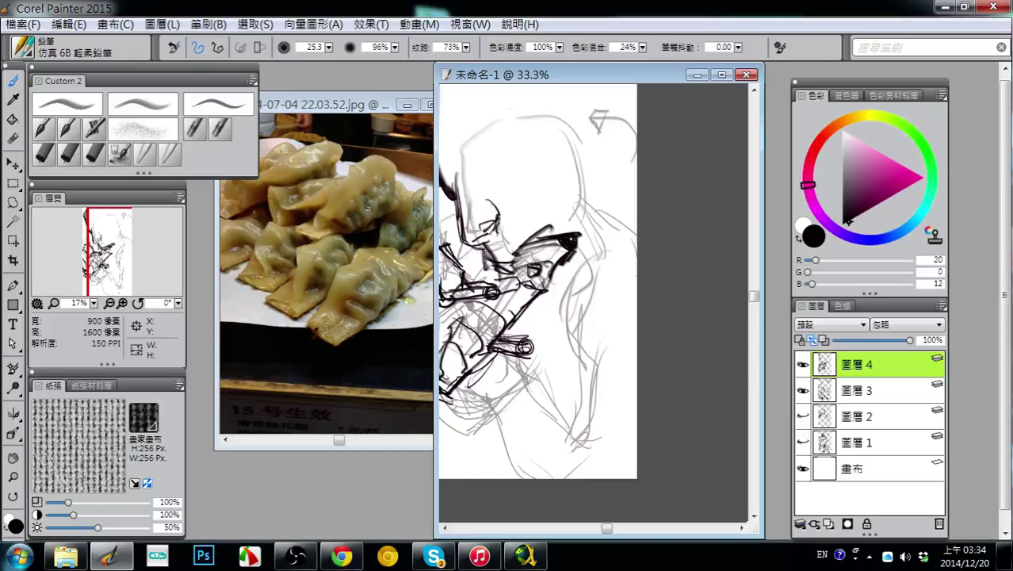
pyautogui.moveTo(561, 242); pyautogui.dragTo(528, 265)
pyautogui.moveTo(565, 242); pyautogui.dragTo(540, 258)
# - Draw the chin and a curved contour from below the mouth down and back up to the canvas edge
pyautogui.moveTo(583, 297)
pyautogui.mouseDown()
pyautogui.moveTo(607, 324)
pyautogui.moveTo(608, 303)
pyautogui.mouseUp()
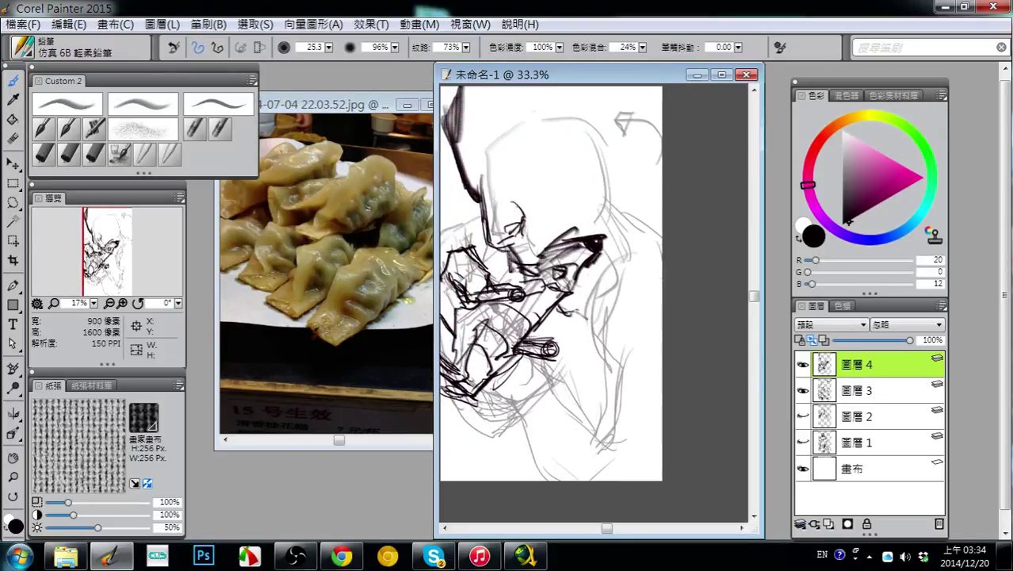
pyautogui.moveTo(578, 314)
pyautogui.mouseDown()
pyautogui.moveTo(592, 345)
pyautogui.moveTo(621, 351)
pyautogui.moveTo(661, 314)
pyautogui.moveTo(661, 288)
pyautogui.moveTo(636, 328)
pyautogui.moveTo(647, 340)
pyautogui.moveTo(637, 341)
pyautogui.mouseUp()
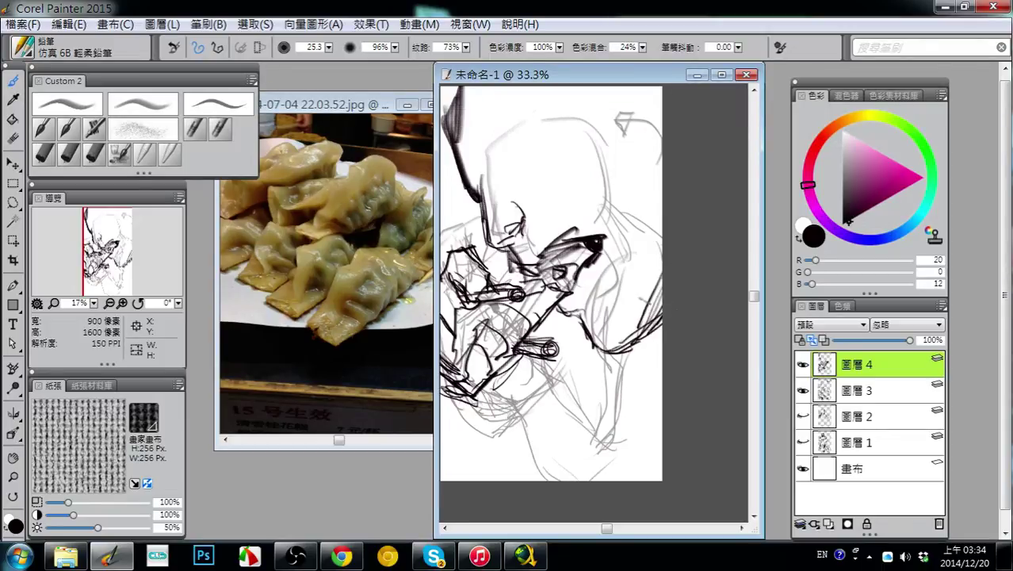
pyautogui.moveTo(548, 223); pyautogui.dragTo(570, 284)
# - Block in a thick black eyebrow and sketch the dark eye beside it, erasing the faint lines around them
pyautogui.moveTo(497, 215)
pyautogui.mouseDown()
pyautogui.moveTo(527, 228)
pyautogui.moveTo(520, 198)
pyautogui.moveTo(553, 187)
pyautogui.moveTo(535, 203)
pyautogui.moveTo(542, 174)
pyautogui.moveTo(529, 211)
pyautogui.moveTo(539, 154)
pyautogui.mouseUp()
pyautogui.moveTo(520, 195)
pyautogui.mouseDown()
pyautogui.moveTo(553, 150)
pyautogui.moveTo(529, 224)
pyautogui.mouseUp()
pyautogui.press('n')
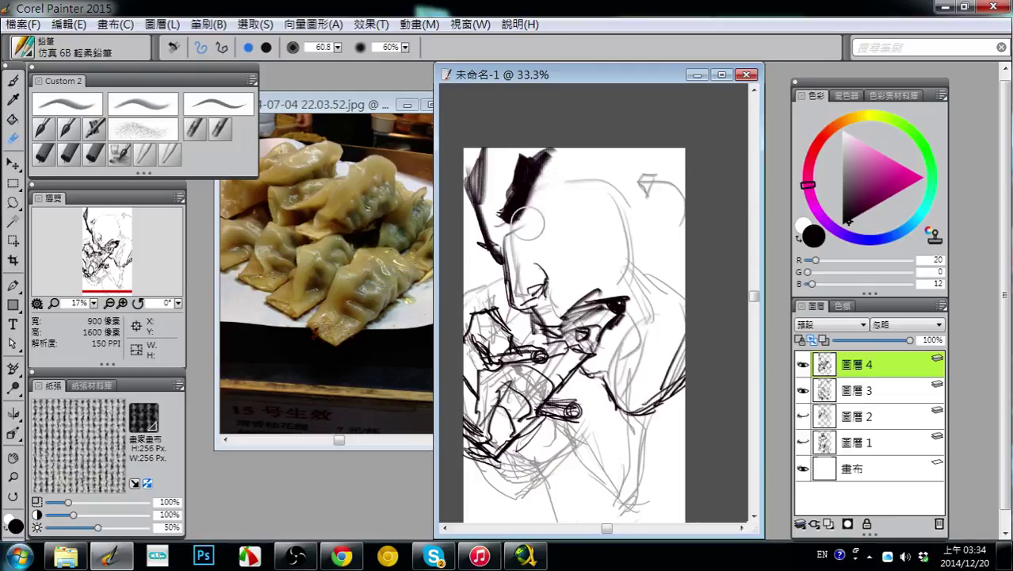
pyautogui.moveTo(542, 178)
pyautogui.mouseDown()
pyautogui.moveTo(528, 207)
pyautogui.moveTo(541, 233)
pyautogui.moveTo(545, 195)
pyautogui.moveTo(578, 190)
pyautogui.mouseUp()
pyautogui.press('b')
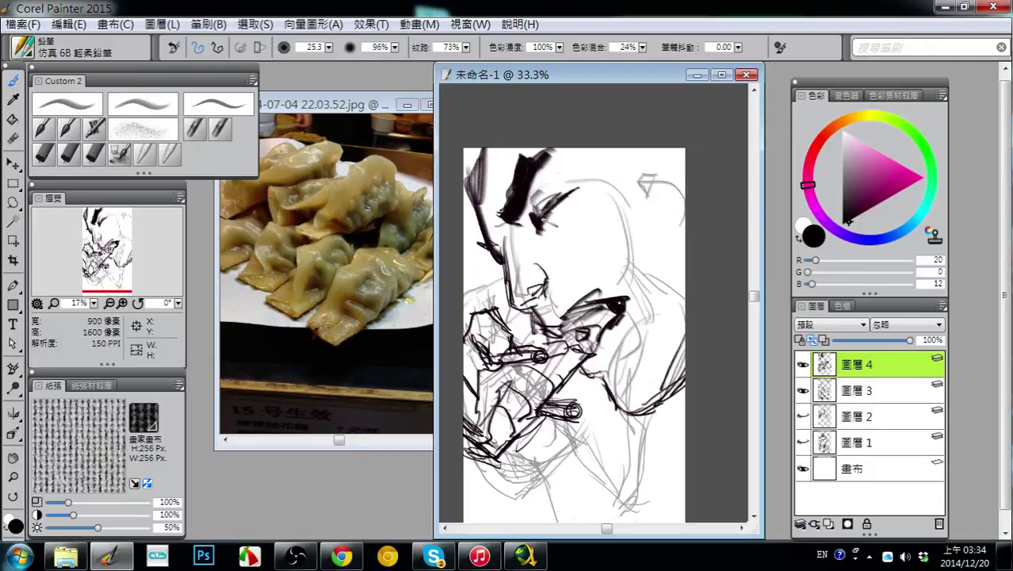
pyautogui.moveTo(542, 228)
pyautogui.mouseDown()
pyautogui.moveTo(570, 211)
pyautogui.moveTo(572, 230)
pyautogui.moveTo(582, 207)
pyautogui.moveTo(571, 241)
pyautogui.moveTo(550, 245)
pyautogui.mouseUp()
pyautogui.hotkey('ctrl', 'z')
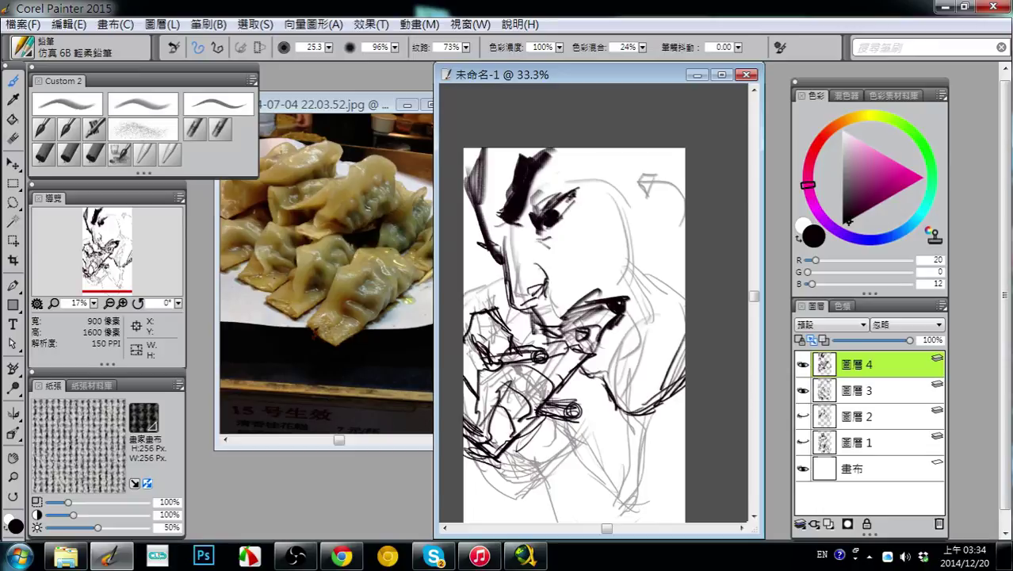
# - Place a faint mark on the side of the head and shade the jaw below the mouth corner with bold diagonal strokes
pyautogui.moveTo(621, 232); pyautogui.dragTo(601, 234)
pyautogui.moveTo(620, 320); pyautogui.dragTo(586, 361)
pyautogui.moveTo(634, 337); pyautogui.dragTo(604, 367)
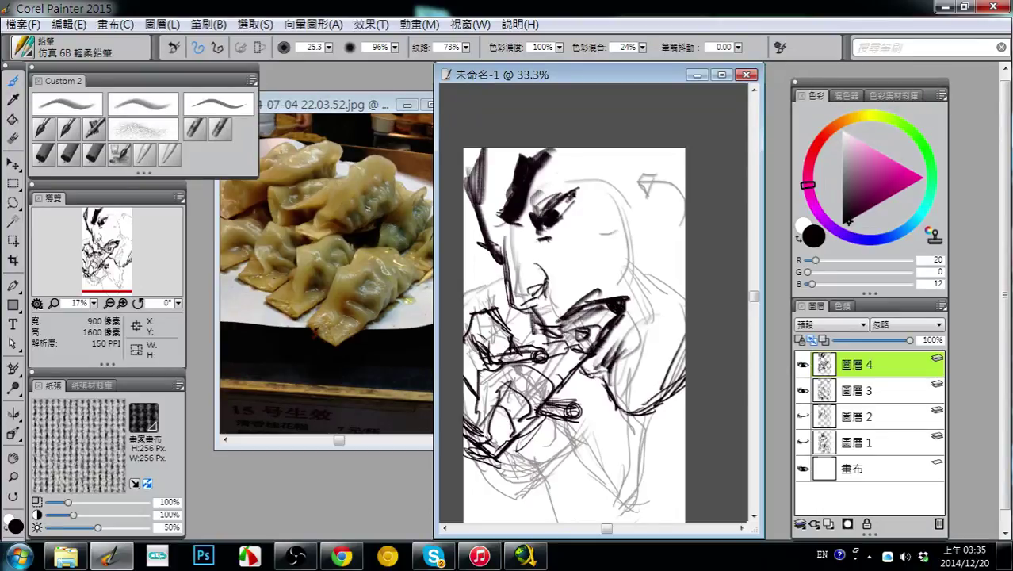
pyautogui.moveTo(585, 322)
pyautogui.mouseDown()
pyautogui.moveTo(558, 336)
pyautogui.moveTo(576, 334)
pyautogui.mouseUp()
# - Thicken the nose bridge and profile line in solid black and darken the nostril
pyautogui.moveTo(503, 238); pyautogui.dragTo(470, 258)
pyautogui.moveTo(487, 212)
pyautogui.mouseDown()
pyautogui.moveTo(479, 265)
pyautogui.moveTo(505, 282)
pyautogui.moveTo(490, 281)
pyautogui.mouseUp()
pyautogui.moveTo(523, 243)
pyautogui.mouseDown()
pyautogui.moveTo(492, 263)
pyautogui.moveTo(504, 313)
pyautogui.mouseUp()
pyautogui.moveTo(510, 248); pyautogui.dragTo(505, 277)
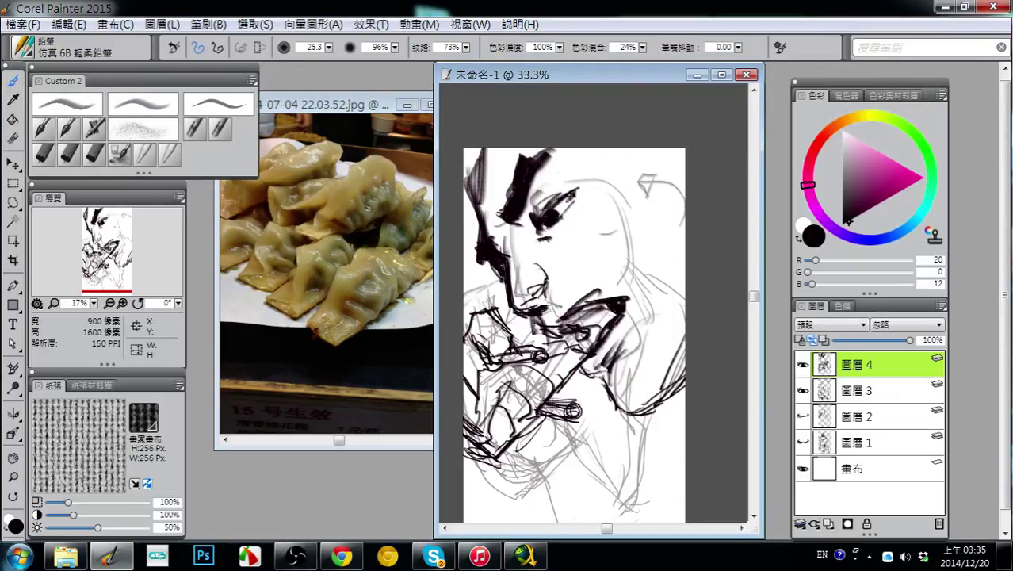
pyautogui.moveTo(546, 289)
pyautogui.mouseDown()
pyautogui.moveTo(531, 303)
pyautogui.moveTo(546, 271)
pyautogui.moveTo(551, 291)
pyautogui.moveTo(552, 275)
pyautogui.moveTo(530, 275)
pyautogui.mouseUp()
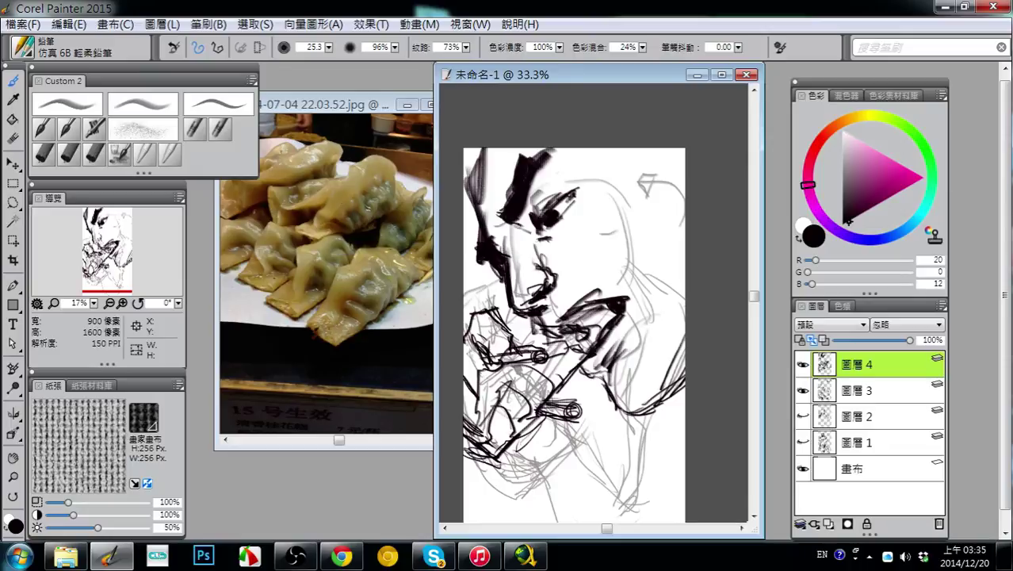
# - Clean up the forehead shading with the eraser and redraw the forehead edge in thick black
pyautogui.moveTo(536, 227)
pyautogui.mouseDown()
pyautogui.moveTo(522, 277)
pyautogui.moveTo(512, 258)
pyautogui.moveTo(555, 203)
pyautogui.moveTo(562, 219)
pyautogui.moveTo(611, 224)
pyautogui.mouseUp()
pyautogui.press('n')
pyautogui.moveTo(517, 144)
pyautogui.mouseDown()
pyautogui.moveTo(511, 129)
pyautogui.moveTo(488, 149)
pyautogui.moveTo(487, 179)
pyautogui.mouseUp()
pyautogui.press('b')
pyautogui.moveTo(496, 128)
pyautogui.mouseDown()
pyautogui.moveTo(487, 187)
pyautogui.moveTo(494, 155)
pyautogui.mouseUp()
pyautogui.moveTo(617, 324)
pyautogui.mouseDown()
pyautogui.moveTo(610, 265)
pyautogui.moveTo(645, 281)
pyautogui.moveTo(646, 272)
pyautogui.mouseUp()
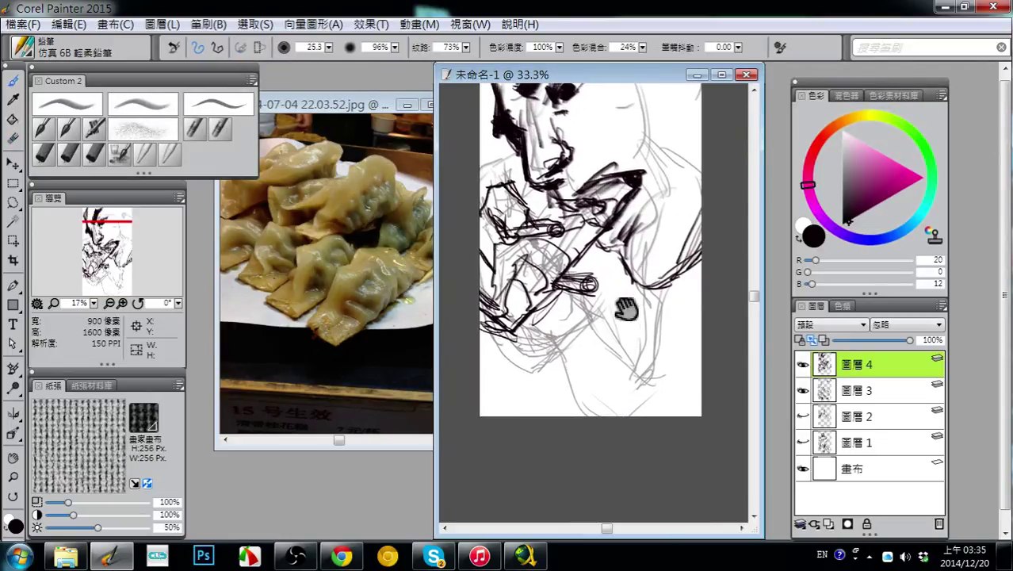
# - Extend lines from the lower rod to the curved contour and draw a heavy diagonal contour descending below the hand
pyautogui.moveTo(560, 296)
pyautogui.mouseDown()
pyautogui.moveTo(571, 329)
pyautogui.moveTo(602, 333)
pyautogui.moveTo(597, 344)
pyautogui.moveTo(602, 294)
pyautogui.moveTo(593, 286)
pyautogui.moveTo(621, 276)
pyautogui.moveTo(647, 286)
pyautogui.mouseUp()
pyautogui.moveTo(588, 340); pyautogui.dragTo(639, 370)
pyautogui.moveTo(638, 340); pyautogui.dragTo(648, 345)
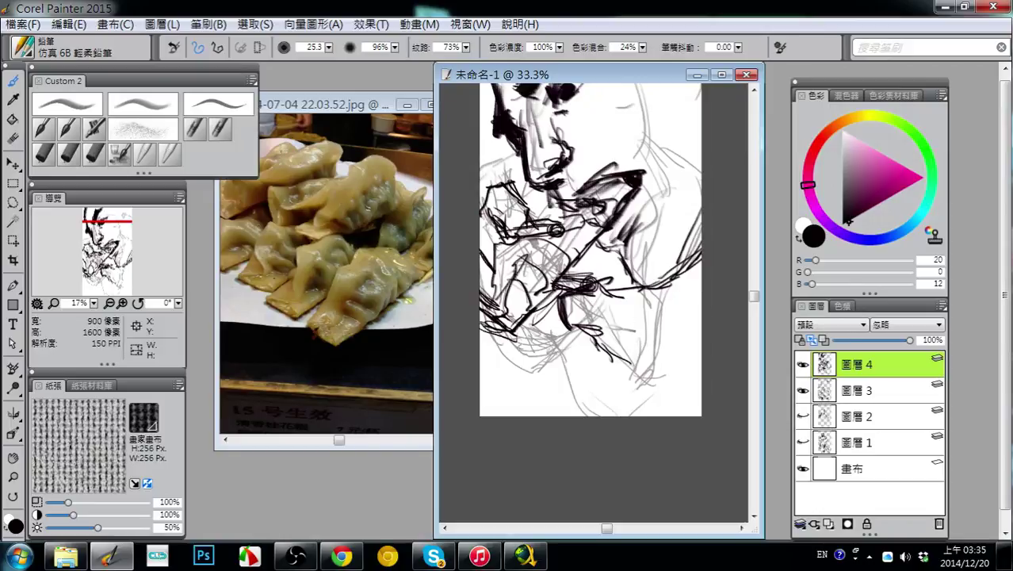
pyautogui.moveTo(573, 323); pyautogui.dragTo(601, 333)
pyautogui.moveTo(576, 325); pyautogui.dragTo(618, 342)
pyautogui.moveTo(604, 341)
pyautogui.mouseDown()
pyautogui.moveTo(664, 384)
pyautogui.moveTo(643, 382)
pyautogui.mouseUp()
pyautogui.moveTo(628, 367); pyautogui.dragTo(654, 392)
pyautogui.moveTo(656, 300)
pyautogui.mouseDown()
pyautogui.moveTo(674, 309)
pyautogui.moveTo(671, 289)
pyautogui.mouseUp()
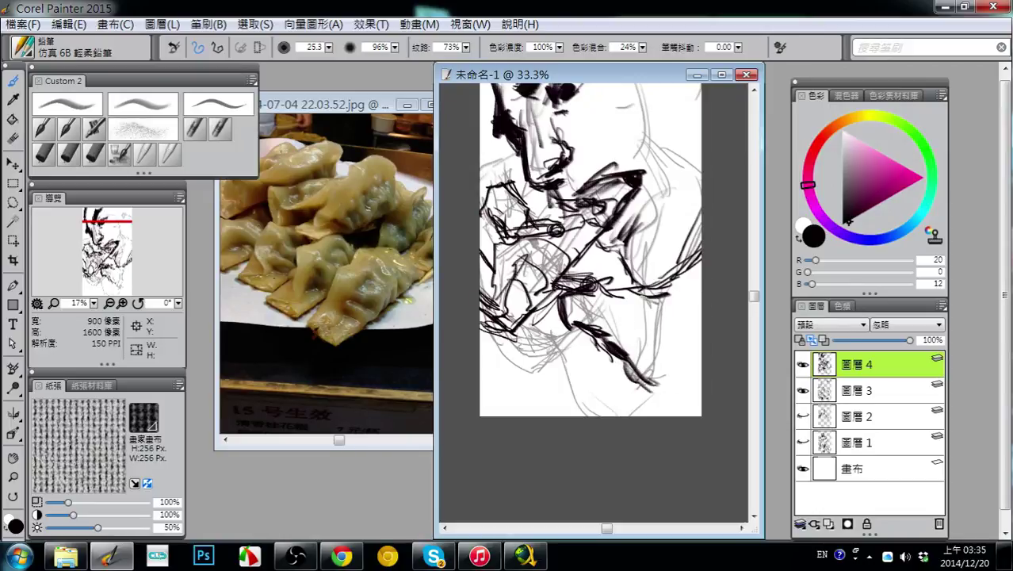
# - Reinforce the curved contour beyond the lower rod out to the canvas edge and add short strokes at the diagonal's lower end
pyautogui.moveTo(608, 321); pyautogui.dragTo(703, 265)
pyautogui.moveTo(640, 330)
pyautogui.mouseDown()
pyautogui.moveTo(703, 270)
pyautogui.moveTo(650, 355)
pyautogui.mouseUp()
pyautogui.moveTo(671, 368)
pyautogui.mouseDown()
pyautogui.moveTo(648, 388)
pyautogui.moveTo(672, 386)
pyautogui.mouseUp()
pyautogui.moveTo(635, 358)
pyautogui.mouseDown()
pyautogui.moveTo(669, 384)
pyautogui.moveTo(672, 365)
pyautogui.moveTo(671, 384)
pyautogui.mouseUp()
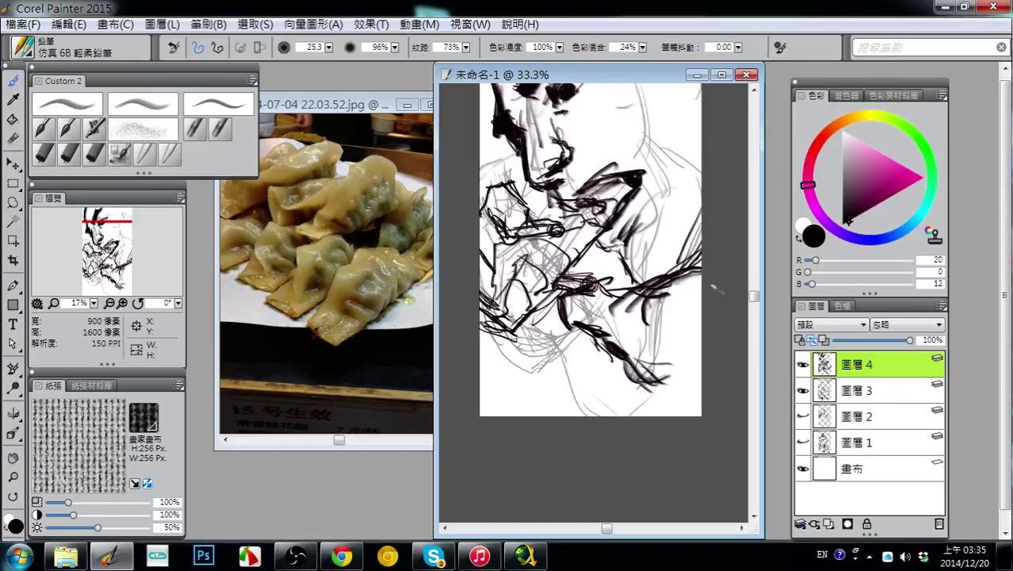
pyautogui.moveTo(723, 286); pyautogui.dragTo(719, 373)
pyautogui.moveTo(669, 349); pyautogui.dragTo(675, 323)
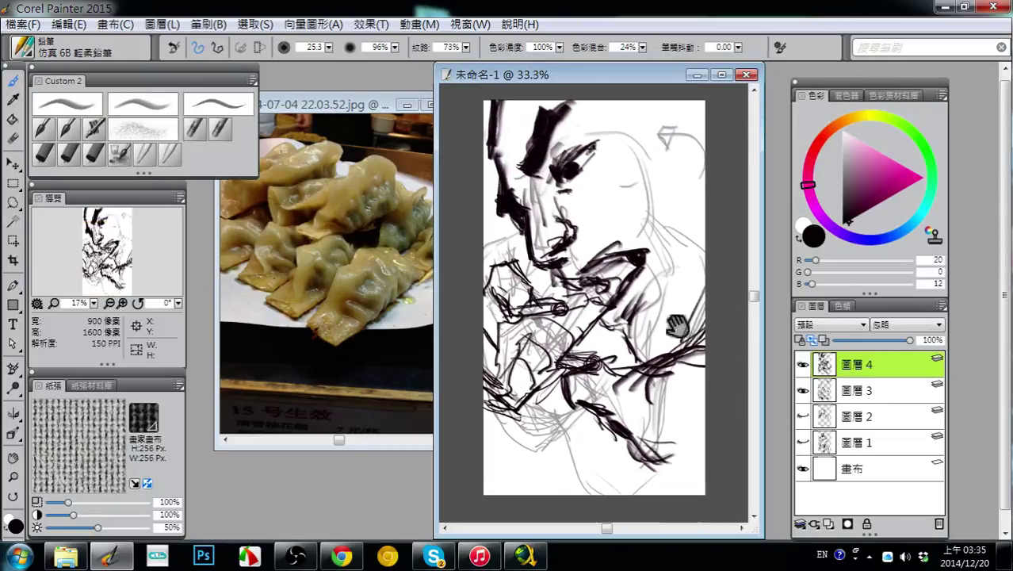
# - Darken the contour under the chin and hatch the bent finger form above the hand
pyautogui.moveTo(607, 306); pyautogui.dragTo(615, 331)
pyautogui.moveTo(625, 306)
pyautogui.mouseDown()
pyautogui.moveTo(608, 327)
pyautogui.moveTo(626, 328)
pyautogui.moveTo(640, 350)
pyautogui.mouseUp()
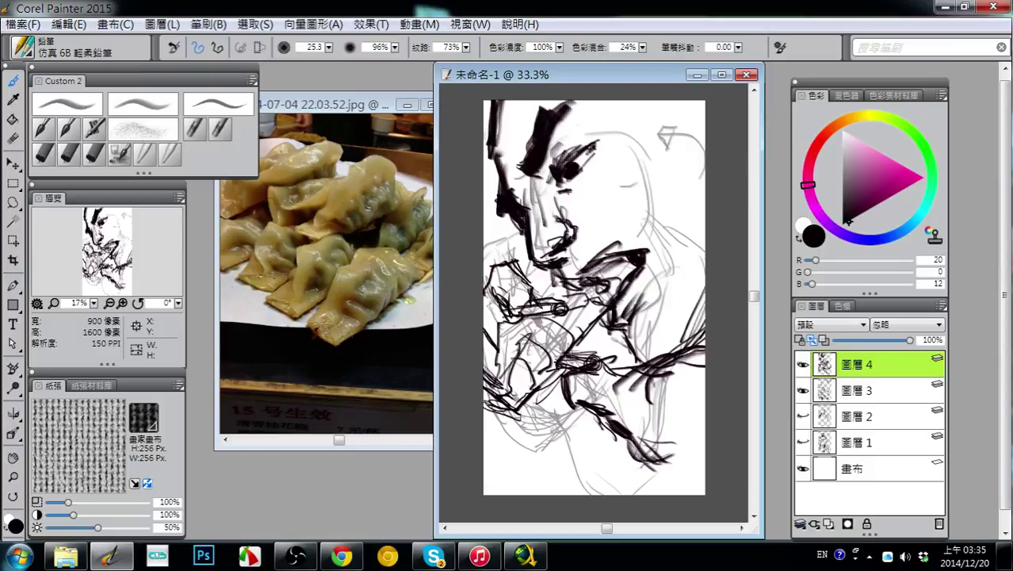
pyautogui.moveTo(623, 317); pyautogui.dragTo(608, 325)
pyautogui.moveTo(687, 321); pyautogui.dragTo(702, 281)
pyautogui.moveTo(515, 215); pyautogui.dragTo(568, 257)
pyautogui.moveTo(525, 220); pyautogui.dragTo(559, 249)
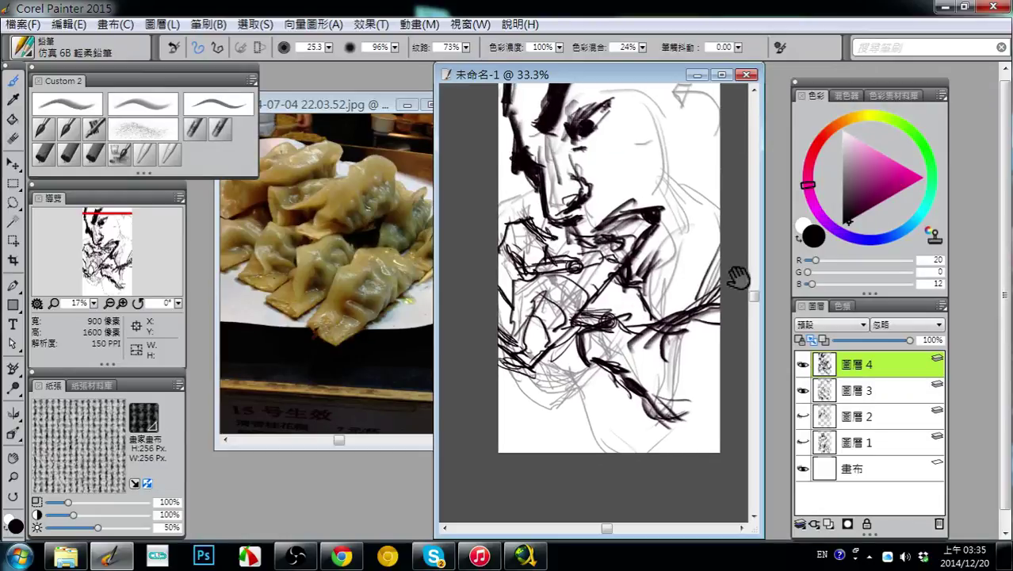
# - Draw branching lines from the heavy diagonal contour down to the canvas's bottom edge
pyautogui.moveTo(739, 277); pyautogui.dragTo(744, 228)
pyautogui.moveTo(638, 331)
pyautogui.mouseDown()
pyautogui.moveTo(609, 344)
pyautogui.moveTo(597, 364)
pyautogui.moveTo(608, 374)
pyautogui.moveTo(574, 359)
pyautogui.moveTo(579, 387)
pyautogui.moveTo(600, 377)
pyautogui.moveTo(573, 399)
pyautogui.moveTo(584, 410)
pyautogui.mouseUp()
pyautogui.moveTo(595, 376)
pyautogui.mouseDown()
pyautogui.moveTo(589, 404)
pyautogui.moveTo(712, 395)
pyautogui.mouseUp()
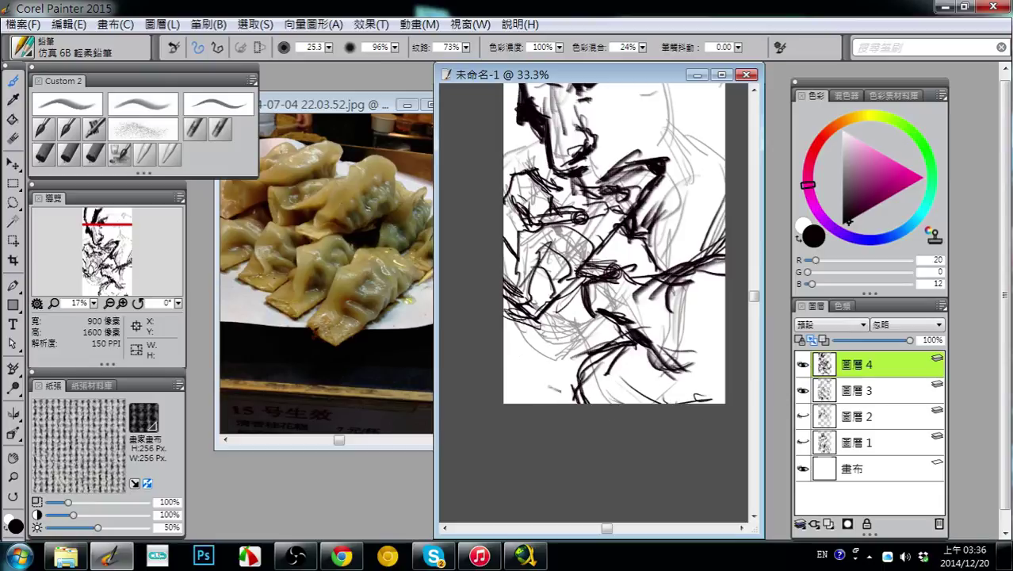
# - Fill in the area below the hand with bold fold-like contours and a small block shape above the branching lines
pyautogui.moveTo(539, 388); pyautogui.dragTo(556, 402)
pyautogui.moveTo(601, 357)
pyautogui.mouseDown()
pyautogui.moveTo(552, 389)
pyautogui.moveTo(555, 402)
pyautogui.mouseUp()
pyautogui.moveTo(547, 358)
pyautogui.mouseDown()
pyautogui.moveTo(539, 401)
pyautogui.moveTo(517, 358)
pyautogui.moveTo(548, 401)
pyautogui.mouseUp()
pyautogui.moveTo(538, 378); pyautogui.dragTo(556, 403)
pyautogui.moveTo(543, 350); pyautogui.dragTo(575, 356)
pyautogui.moveTo(508, 329); pyautogui.dragTo(519, 353)
pyautogui.moveTo(565, 327); pyautogui.dragTo(548, 350)
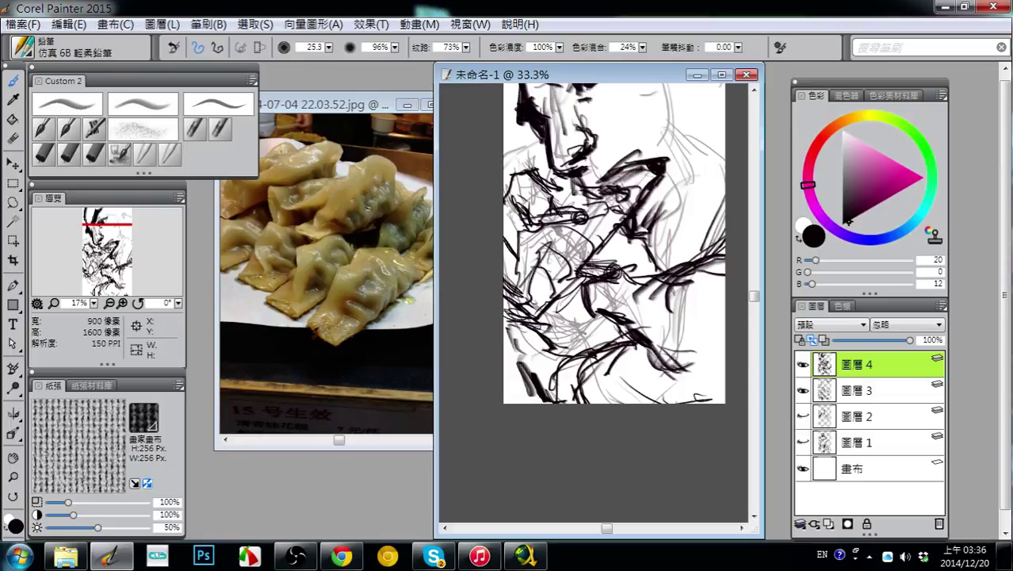
pyautogui.moveTo(570, 317)
pyautogui.mouseDown()
pyautogui.moveTo(548, 338)
pyautogui.moveTo(593, 314)
pyautogui.moveTo(549, 353)
pyautogui.moveTo(613, 338)
pyautogui.mouseUp()
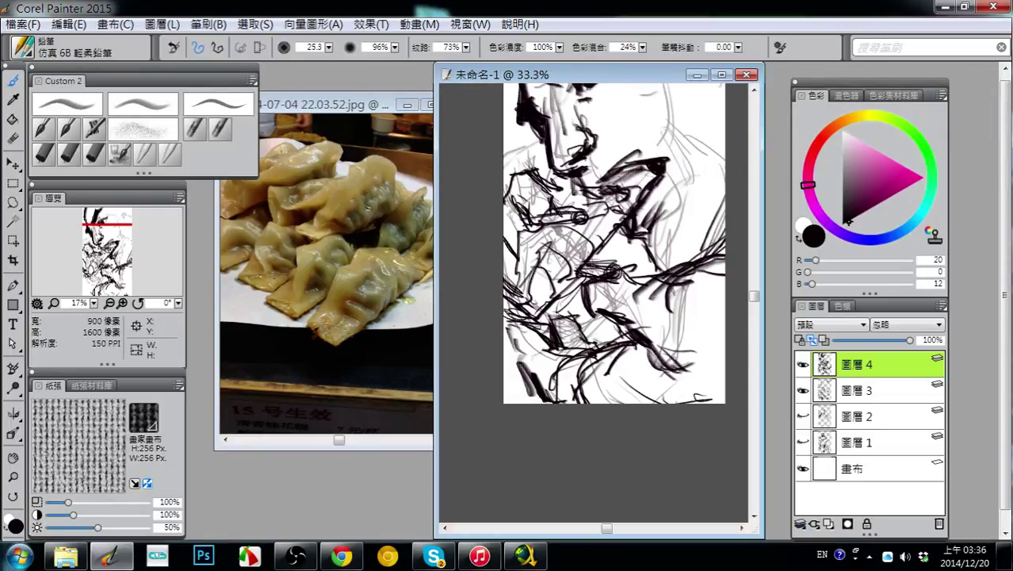
# - Sharpen the outer corner of the eye and touch up the lines inside the mouth
pyautogui.moveTo(679, 340)
pyautogui.mouseDown()
pyautogui.moveTo(708, 414)
pyautogui.moveTo(704, 445)
pyautogui.mouseUp()
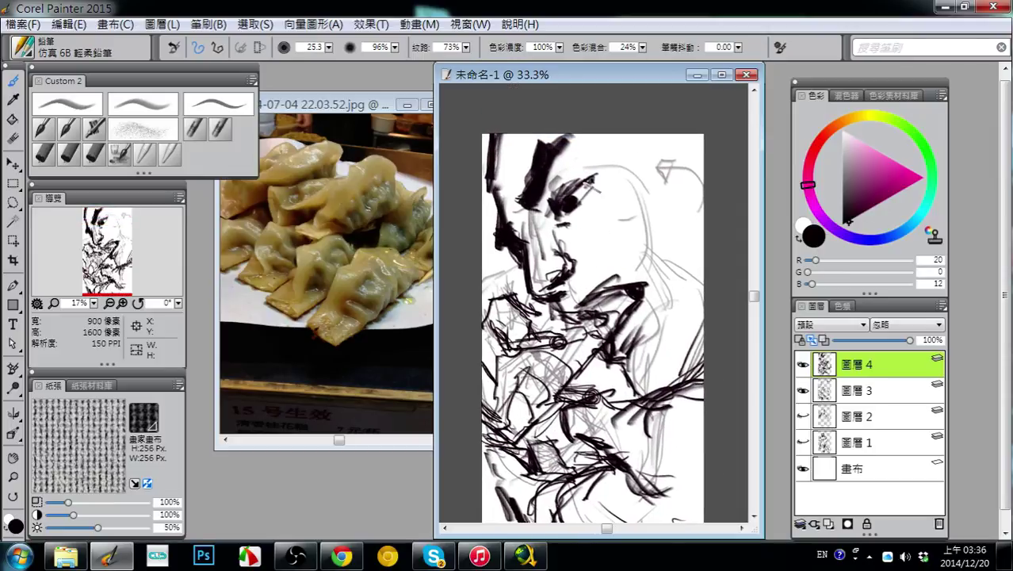
pyautogui.moveTo(595, 182); pyautogui.dragTo(574, 215)
pyautogui.moveTo(593, 327); pyautogui.dragTo(586, 325)
pyautogui.moveTo(642, 344)
pyautogui.mouseDown()
pyautogui.moveTo(619, 315)
pyautogui.moveTo(611, 366)
pyautogui.moveTo(650, 337)
pyautogui.mouseUp()
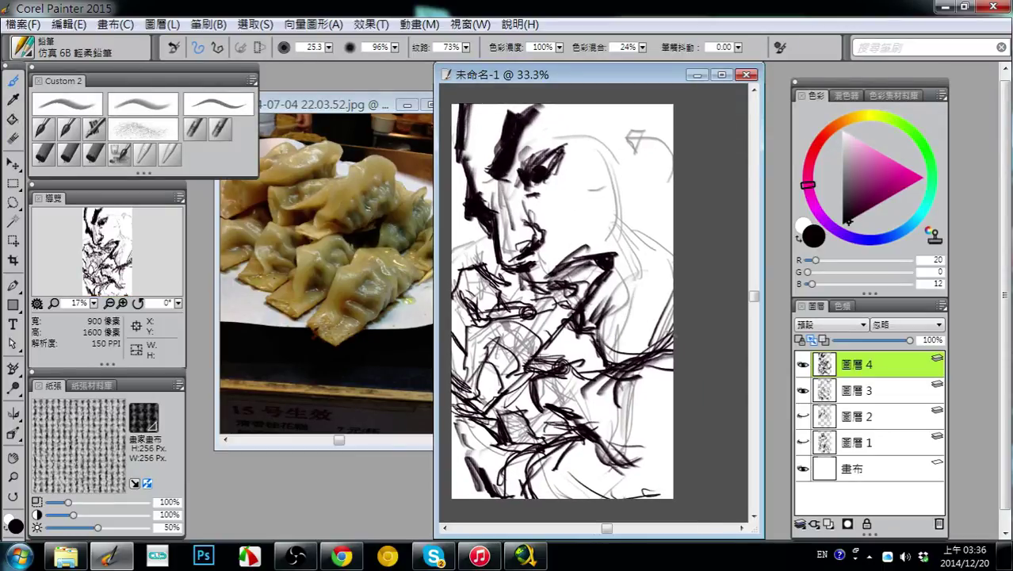
# - Hatch the area behind the head with long diagonal strokes up to the canvas's upper edge
pyautogui.moveTo(667, 143)
pyautogui.mouseDown()
pyautogui.moveTo(626, 199)
pyautogui.moveTo(638, 211)
pyautogui.moveTo(615, 248)
pyautogui.mouseUp()
pyautogui.moveTo(653, 206); pyautogui.dragTo(615, 248)
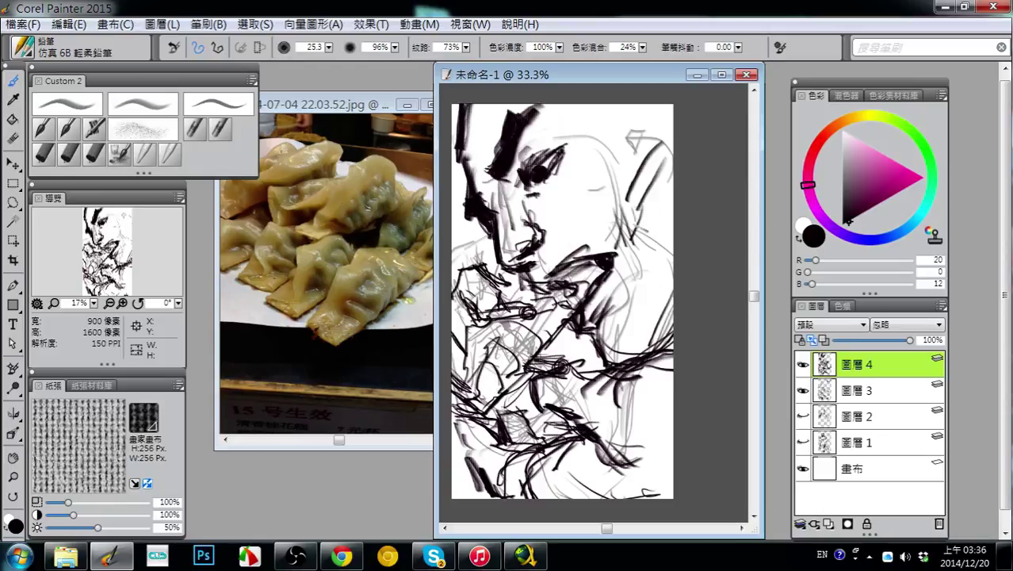
pyautogui.moveTo(653, 130)
pyautogui.mouseDown()
pyautogui.moveTo(622, 185)
pyautogui.moveTo(605, 173)
pyautogui.mouseUp()
pyautogui.moveTo(627, 119); pyautogui.dragTo(593, 134)
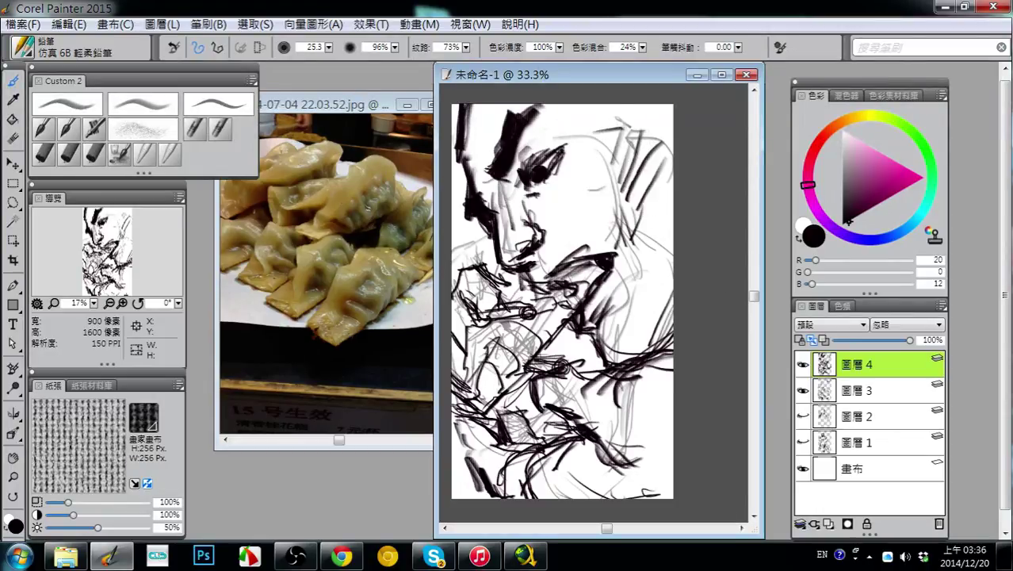
pyautogui.moveTo(659, 102)
pyautogui.mouseDown()
pyautogui.moveTo(615, 130)
pyautogui.moveTo(662, 104)
pyautogui.mouseUp()
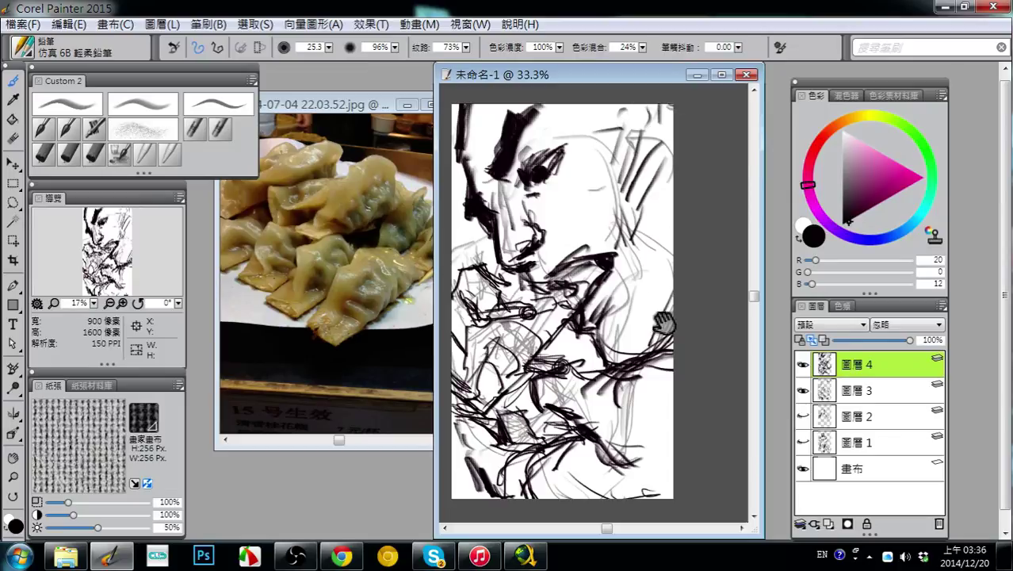
# - Hide the faded sketch layer 圖層 3 beneath the bold line layer
pyautogui.moveTo(665, 324); pyautogui.dragTo(665, 316)
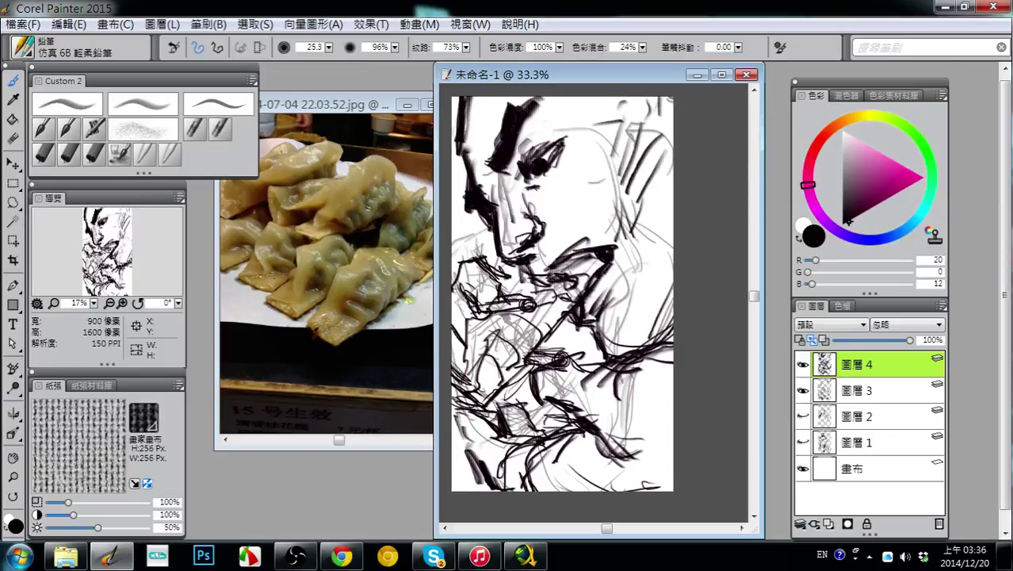
pyautogui.click(802, 392)
pyautogui.moveTo(479, 556)
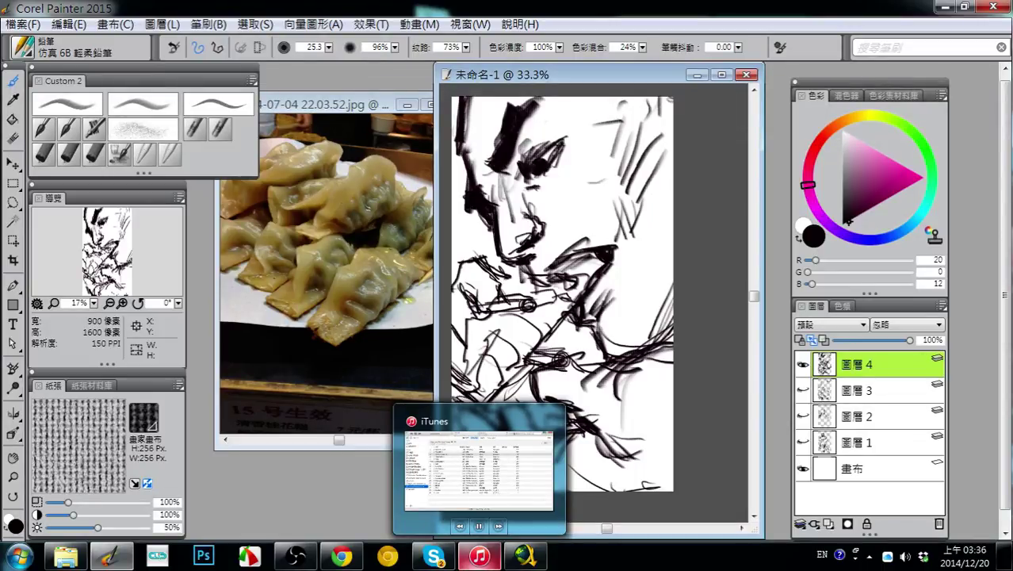
pyautogui.moveTo(612, 265)
pyautogui.mouseDown()
pyautogui.moveTo(657, 275)
pyautogui.moveTo(640, 268)
pyautogui.mouseUp()
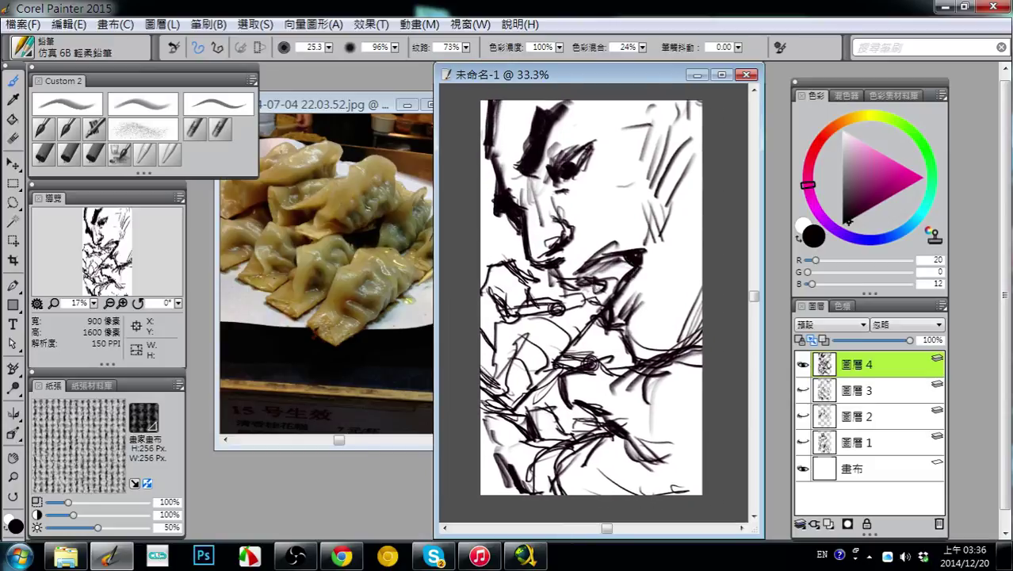
# - Hatch the cheek above the open mouth with dense curved strokes sweeping back from the nose
pyautogui.moveTo(629, 269); pyautogui.dragTo(617, 279)
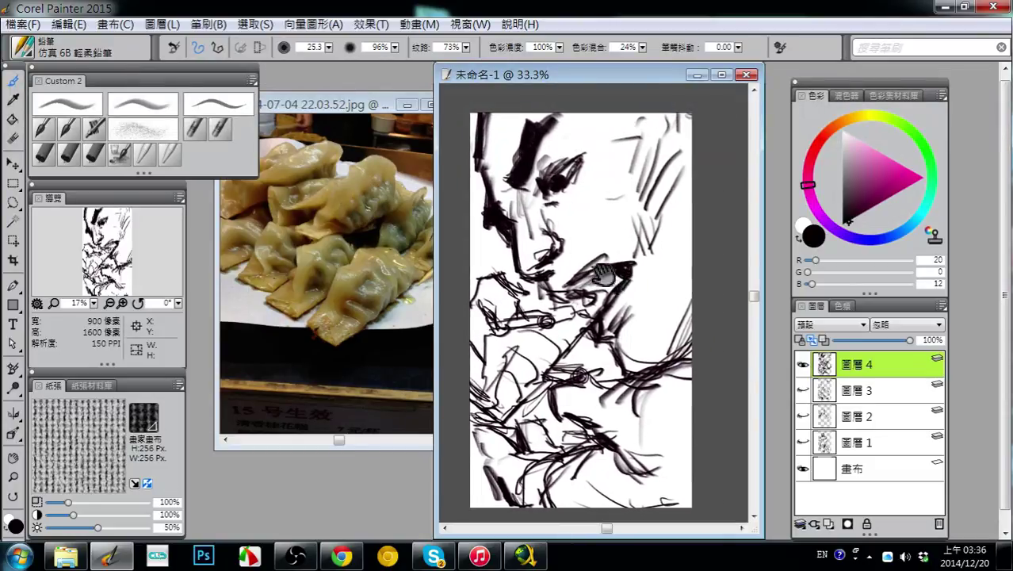
pyautogui.moveTo(557, 258)
pyautogui.mouseDown()
pyautogui.moveTo(569, 287)
pyautogui.moveTo(579, 284)
pyautogui.moveTo(568, 274)
pyautogui.mouseUp()
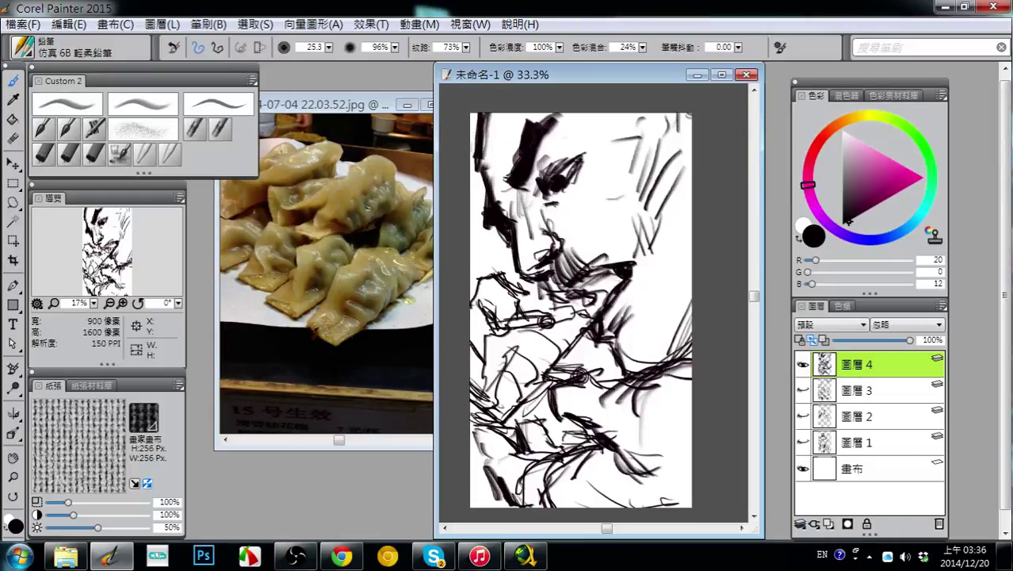
pyautogui.moveTo(608, 241)
pyautogui.mouseDown()
pyautogui.moveTo(571, 262)
pyautogui.moveTo(638, 238)
pyautogui.moveTo(621, 237)
pyautogui.moveTo(639, 233)
pyautogui.moveTo(639, 242)
pyautogui.mouseUp()
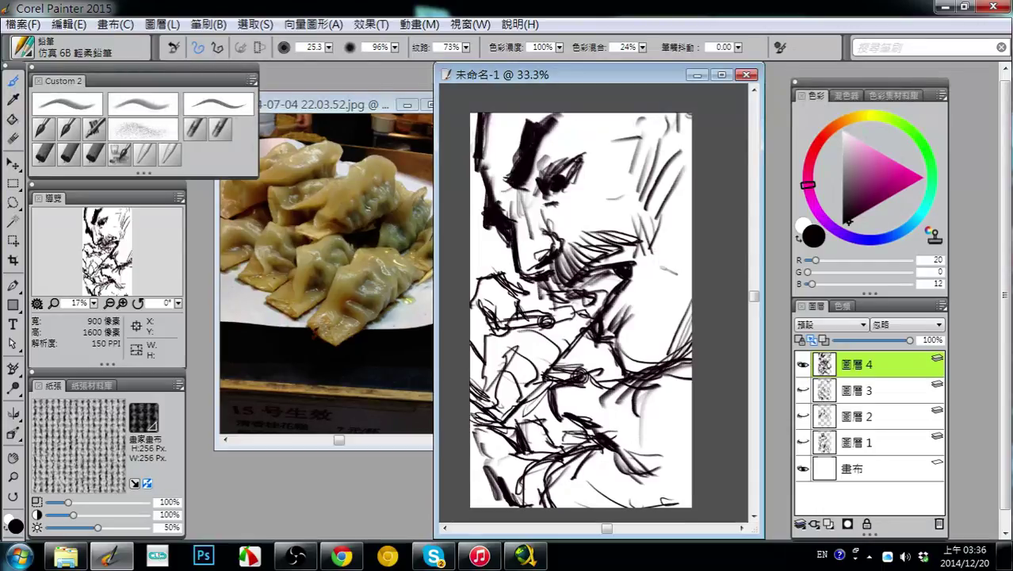
# - Touch up the eye area and add short diagonal strokes across the forehead above the eye
pyautogui.press('space')
pyautogui.moveTo(671, 283); pyautogui.dragTo(643, 309)
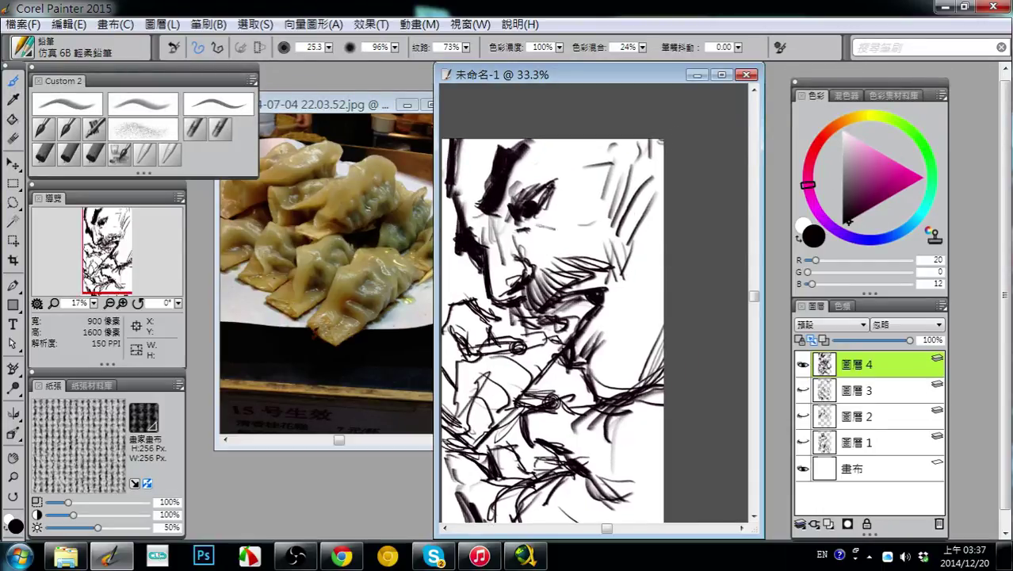
pyautogui.moveTo(517, 205); pyautogui.dragTo(529, 230)
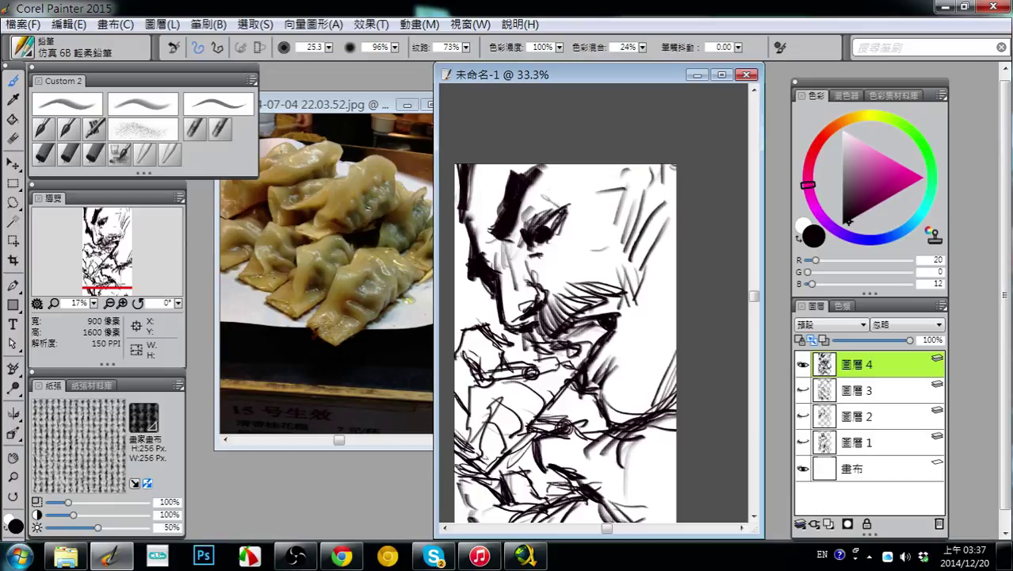
pyautogui.moveTo(565, 181)
pyautogui.mouseDown()
pyautogui.moveTo(542, 196)
pyautogui.moveTo(583, 182)
pyautogui.moveTo(560, 190)
pyautogui.mouseUp()
pyautogui.moveTo(575, 165)
pyautogui.mouseDown()
pyautogui.moveTo(568, 188)
pyautogui.moveTo(580, 187)
pyautogui.mouseUp()
pyautogui.moveTo(611, 165); pyautogui.dragTo(604, 176)
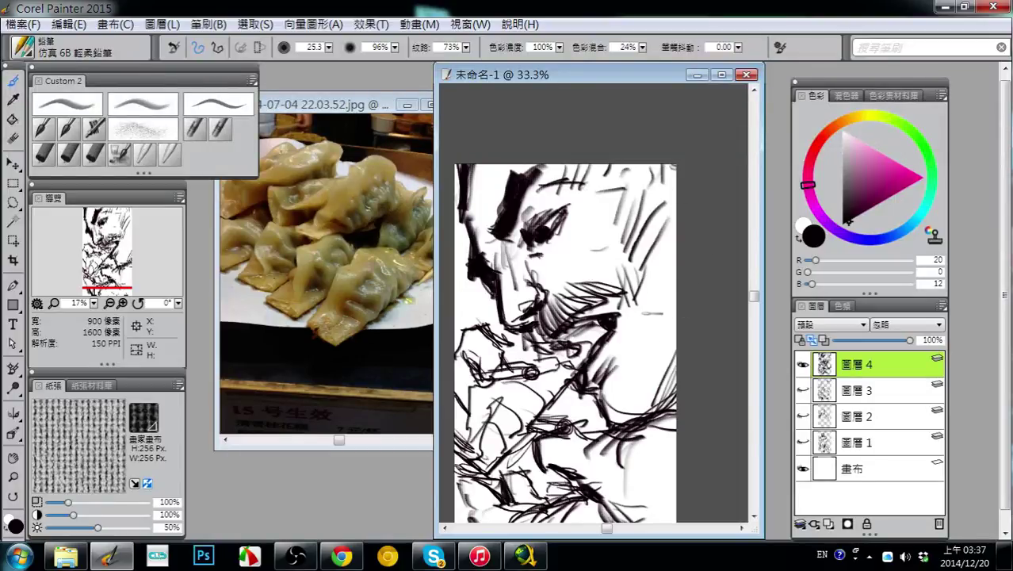
# - Hatch the cheek behind the open mouth with curved strokes sweeping toward the canvas's side edge
pyautogui.moveTo(623, 289)
pyautogui.mouseDown()
pyautogui.moveTo(638, 297)
pyautogui.moveTo(629, 289)
pyautogui.mouseUp()
pyautogui.moveTo(616, 286)
pyautogui.mouseDown()
pyautogui.moveTo(649, 307)
pyautogui.moveTo(634, 312)
pyautogui.mouseUp()
pyautogui.moveTo(686, 274); pyautogui.dragTo(658, 295)
pyautogui.moveTo(666, 279)
pyautogui.mouseDown()
pyautogui.moveTo(639, 303)
pyautogui.moveTo(668, 314)
pyautogui.mouseUp()
pyautogui.moveTo(675, 283)
pyautogui.mouseDown()
pyautogui.moveTo(647, 309)
pyautogui.moveTo(649, 336)
pyautogui.mouseUp()
pyautogui.moveTo(682, 303)
pyautogui.mouseDown()
pyautogui.moveTo(649, 347)
pyautogui.moveTo(672, 358)
pyautogui.mouseUp()
# - Cross-hatch the jaw and the area under the lower lip with dense diagonal strokes
pyautogui.moveTo(595, 380); pyautogui.dragTo(612, 451)
pyautogui.moveTo(605, 398); pyautogui.dragTo(611, 448)
pyautogui.moveTo(612, 404); pyautogui.dragTo(615, 454)
pyautogui.moveTo(634, 366)
pyautogui.mouseDown()
pyautogui.moveTo(615, 436)
pyautogui.moveTo(629, 436)
pyautogui.moveTo(639, 412)
pyautogui.mouseUp()
pyautogui.moveTo(675, 339)
pyautogui.mouseDown()
pyautogui.moveTo(646, 414)
pyautogui.moveTo(619, 389)
pyautogui.moveTo(609, 419)
pyautogui.moveTo(634, 421)
pyautogui.mouseUp()
pyautogui.moveTo(675, 390)
pyautogui.mouseDown()
pyautogui.moveTo(641, 442)
pyautogui.moveTo(654, 428)
pyautogui.mouseUp()
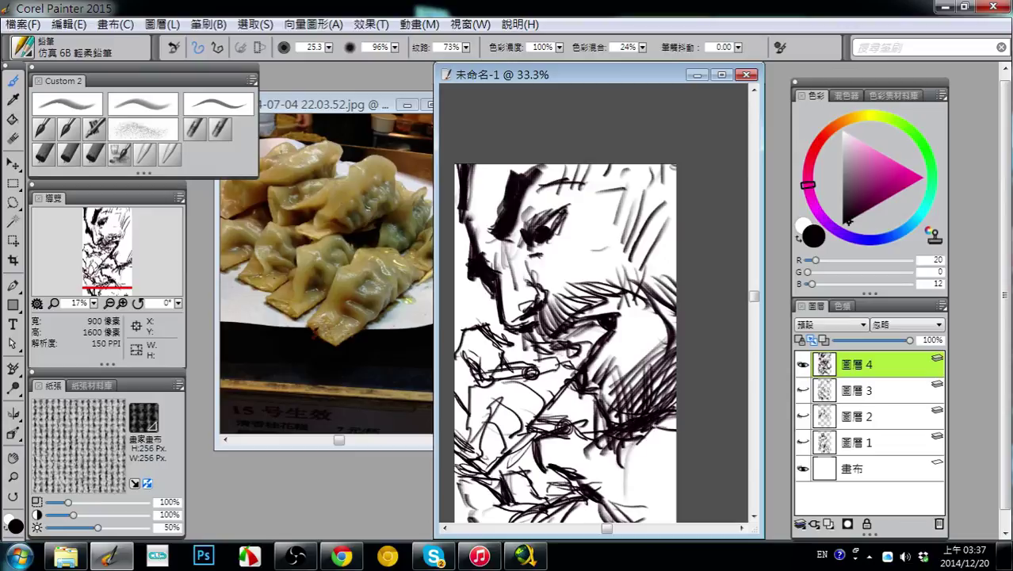
pyautogui.moveTo(674, 314); pyautogui.dragTo(655, 387)
# - Add fine crossing strokes over the hatching beside the temple at the canvas's side edge
pyautogui.moveTo(661, 256); pyautogui.dragTo(631, 292)
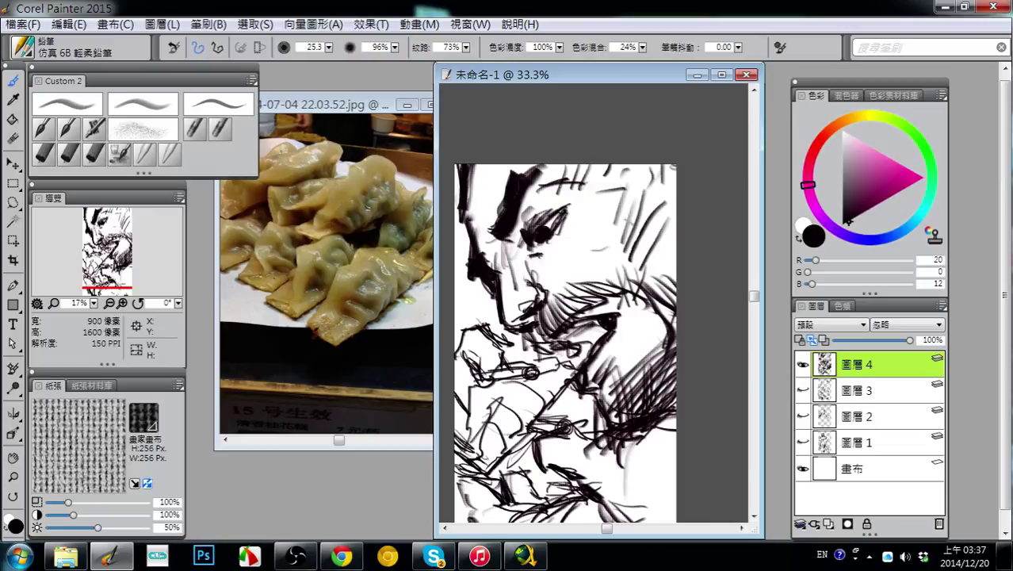
pyautogui.moveTo(656, 245); pyautogui.dragTo(676, 255)
pyautogui.moveTo(652, 236)
pyautogui.mouseDown()
pyautogui.moveTo(676, 253)
pyautogui.moveTo(676, 265)
pyautogui.mouseUp()
pyautogui.moveTo(656, 270); pyautogui.dragTo(679, 279)
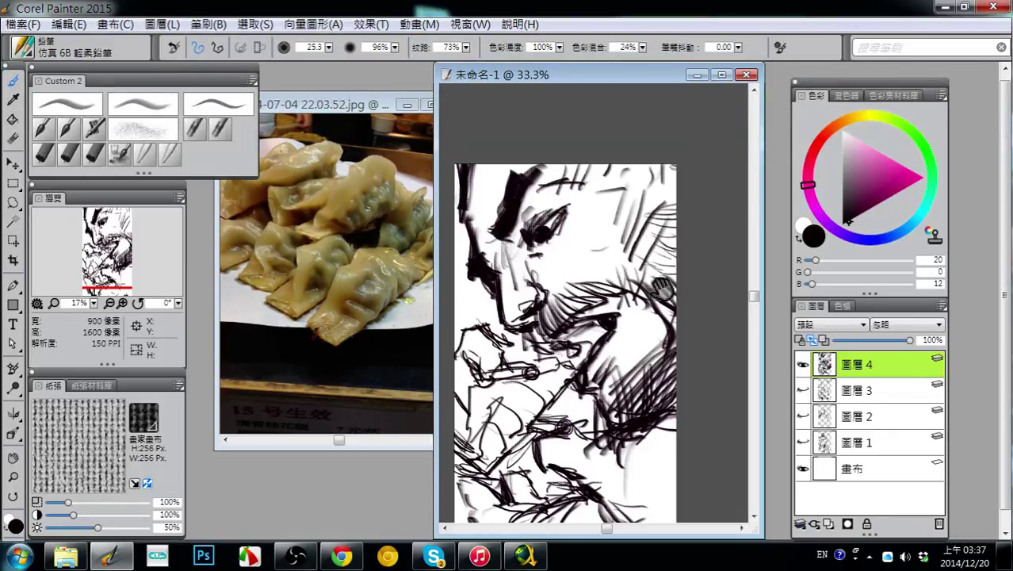
# - Fade the bold line layer 圖層 4 to 37% opacity and add a new layer above it
pyautogui.moveTo(649, 381)
pyautogui.mouseDown()
pyautogui.moveTo(639, 288)
pyautogui.moveTo(679, 310)
pyautogui.moveTo(661, 282)
pyautogui.mouseUp()
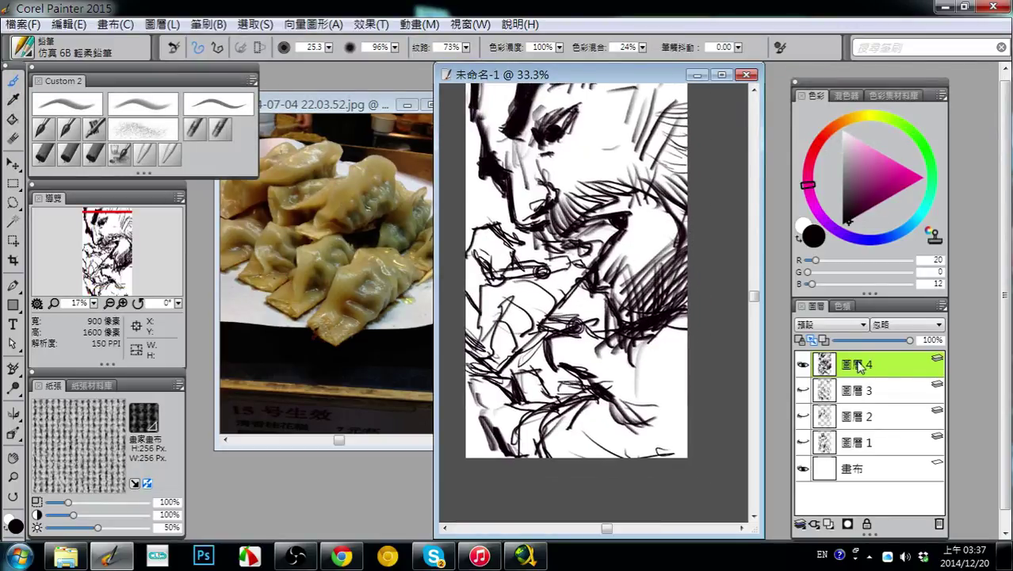
pyautogui.moveTo(910, 340); pyautogui.dragTo(862, 341)
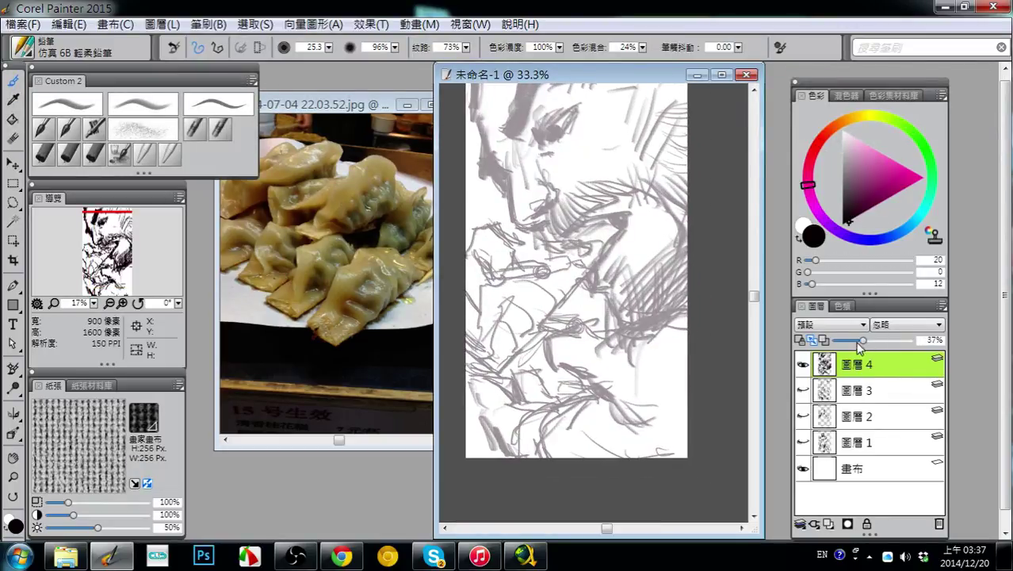
pyautogui.click(828, 523)
pyautogui.moveTo(598, 290); pyautogui.dragTo(601, 326)
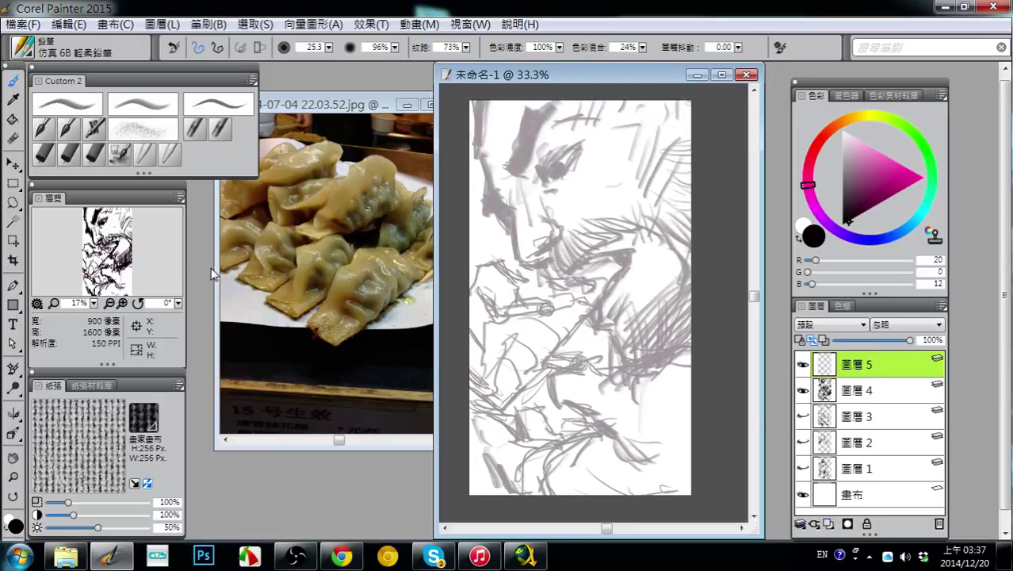
# - Trace the forehead, brow ridge and nose with the nostril in thin lines on layer 圖層 5
pyautogui.moveTo(178, 303); pyautogui.dragTo(134, 313)
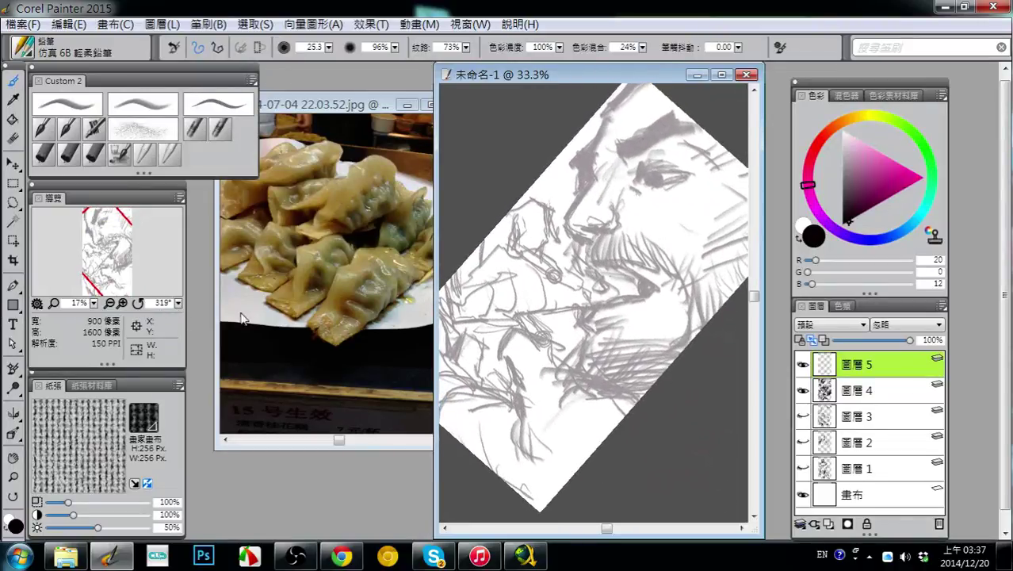
pyautogui.moveTo(608, 274); pyautogui.dragTo(570, 329)
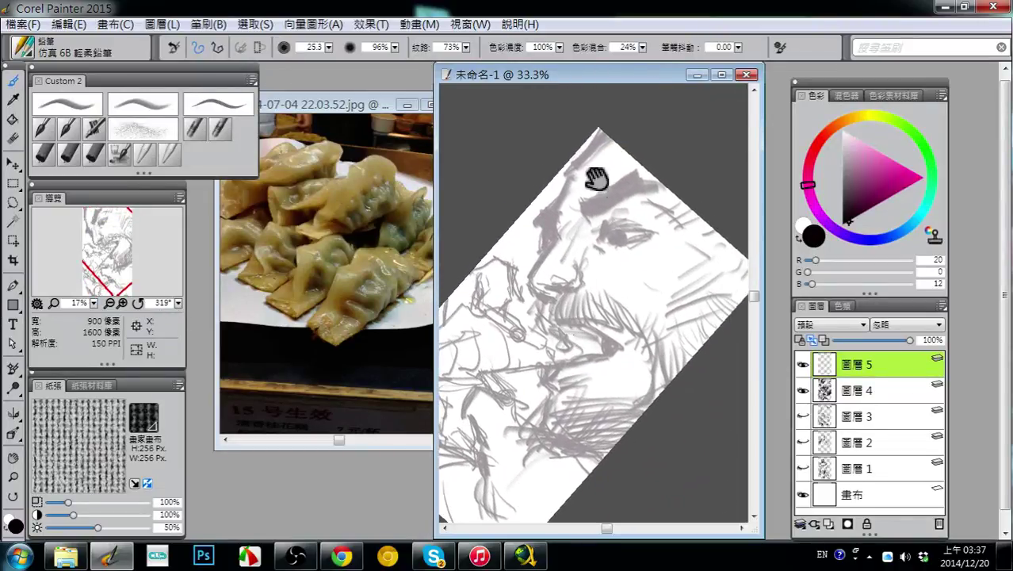
pyautogui.moveTo(587, 179); pyautogui.dragTo(605, 175)
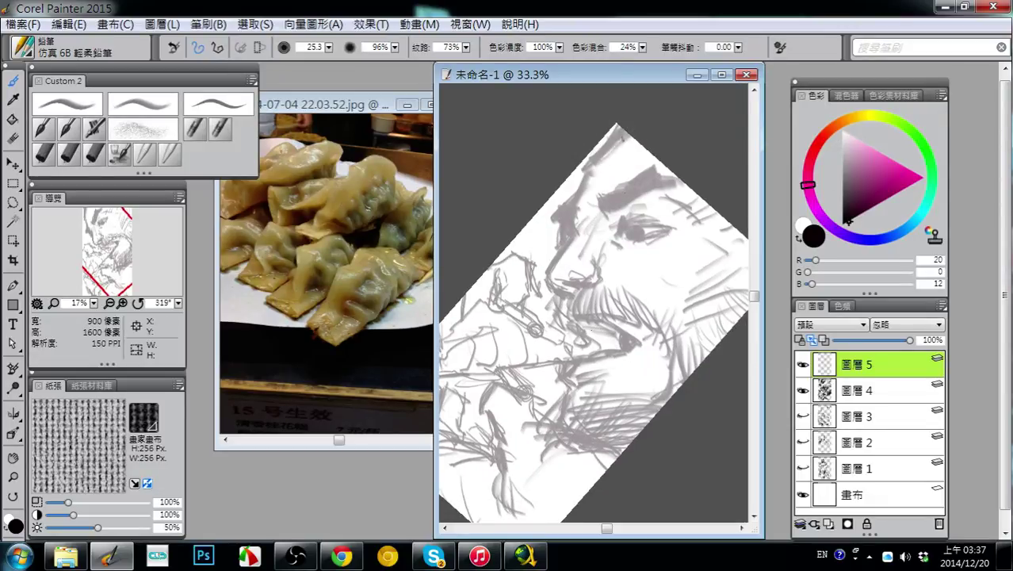
pyautogui.moveTo(620, 128); pyautogui.dragTo(568, 204)
pyautogui.moveTo(624, 173); pyautogui.dragTo(590, 183)
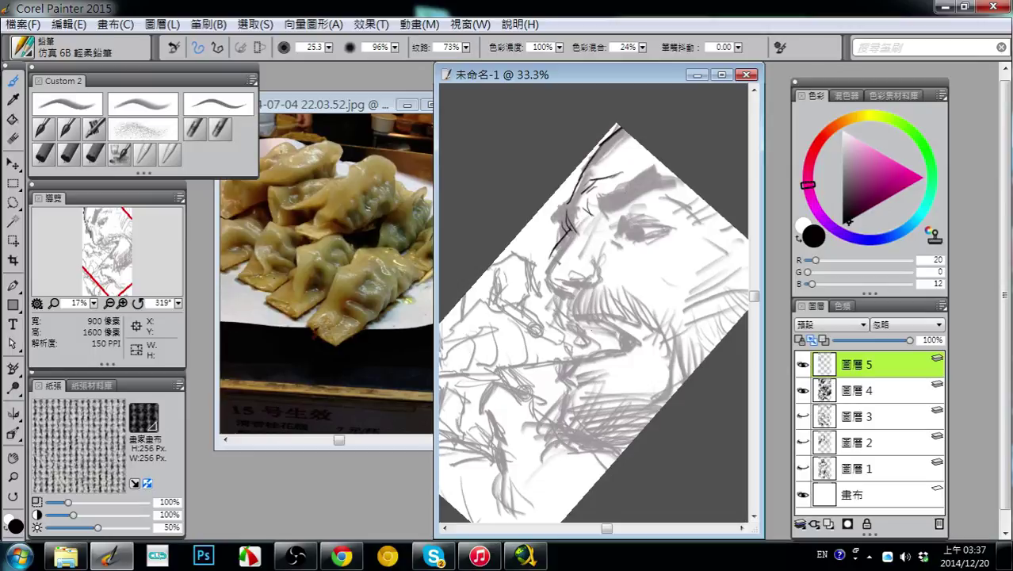
pyautogui.hotkey('ctrl', 'z')
pyautogui.moveTo(555, 260)
pyautogui.mouseDown()
pyautogui.moveTo(546, 290)
pyautogui.moveTo(568, 301)
pyautogui.mouseUp()
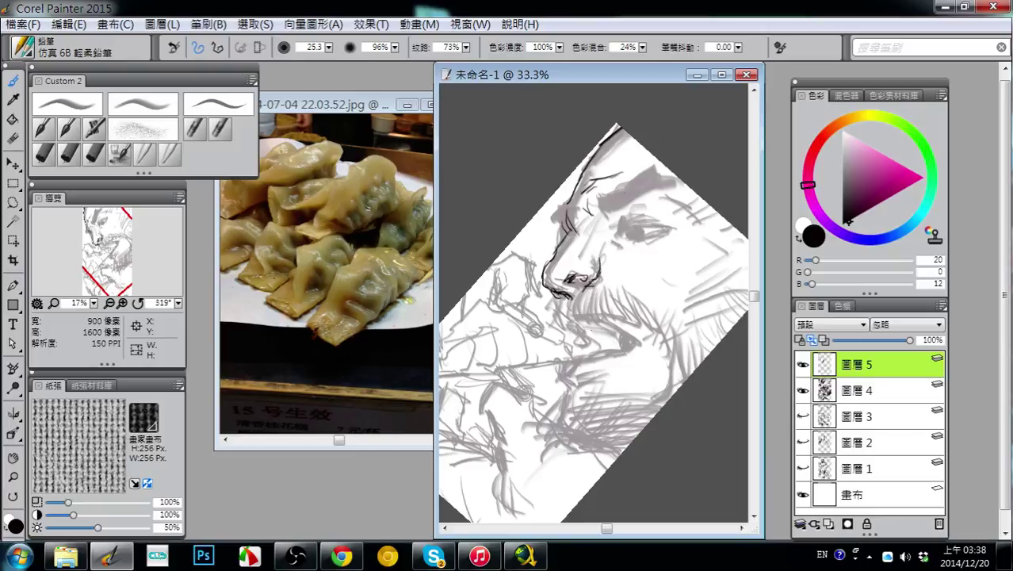
# - Outline the thick eyebrow and draw the near eye with its lids and dark iris
pyautogui.moveTo(582, 257)
pyautogui.mouseDown()
pyautogui.moveTo(600, 268)
pyautogui.moveTo(604, 255)
pyautogui.mouseUp()
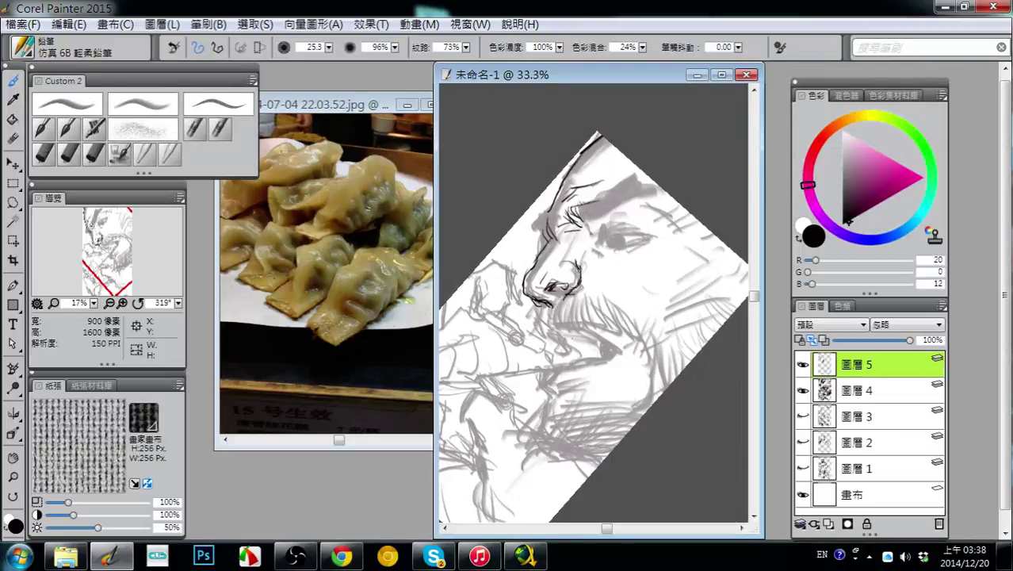
pyautogui.moveTo(571, 222); pyautogui.dragTo(664, 192)
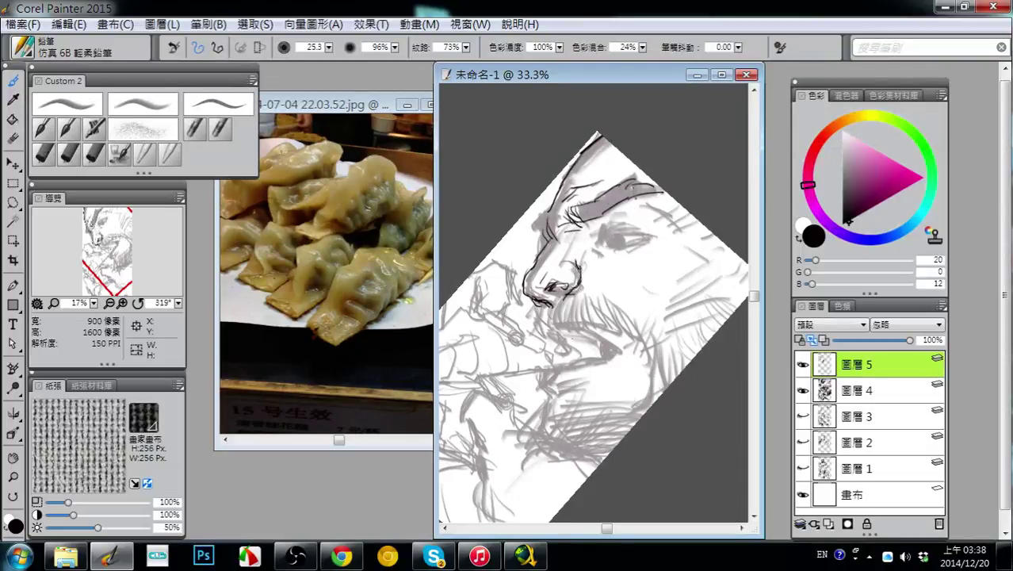
pyautogui.moveTo(633, 188); pyautogui.dragTo(653, 195)
pyautogui.moveTo(635, 239)
pyautogui.mouseDown()
pyautogui.moveTo(631, 220)
pyautogui.moveTo(599, 214)
pyautogui.moveTo(625, 199)
pyautogui.mouseUp()
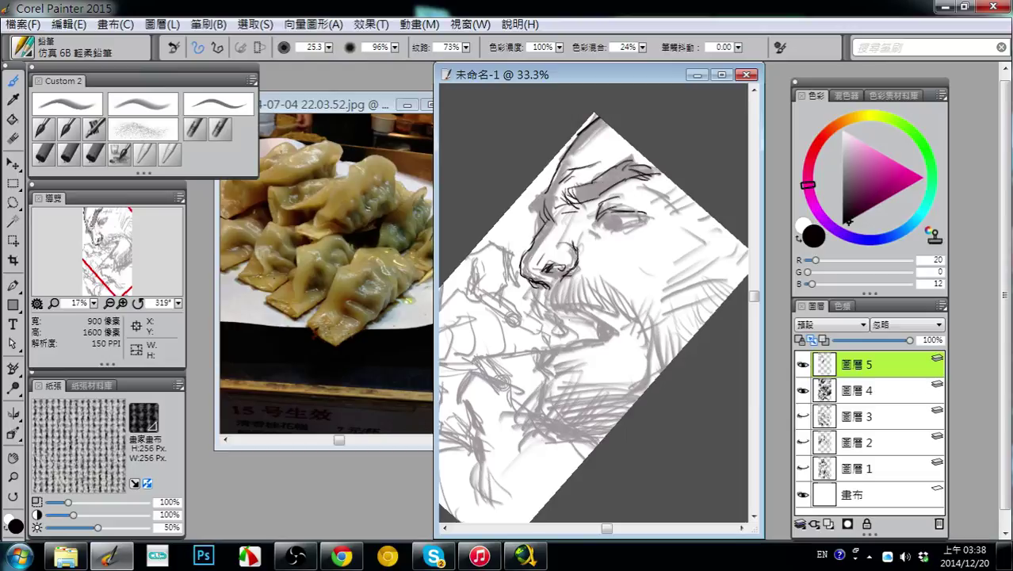
pyautogui.moveTo(623, 210); pyautogui.dragTo(647, 216)
pyautogui.moveTo(610, 230); pyautogui.dragTo(646, 216)
pyautogui.moveTo(621, 210); pyautogui.dragTo(617, 227)
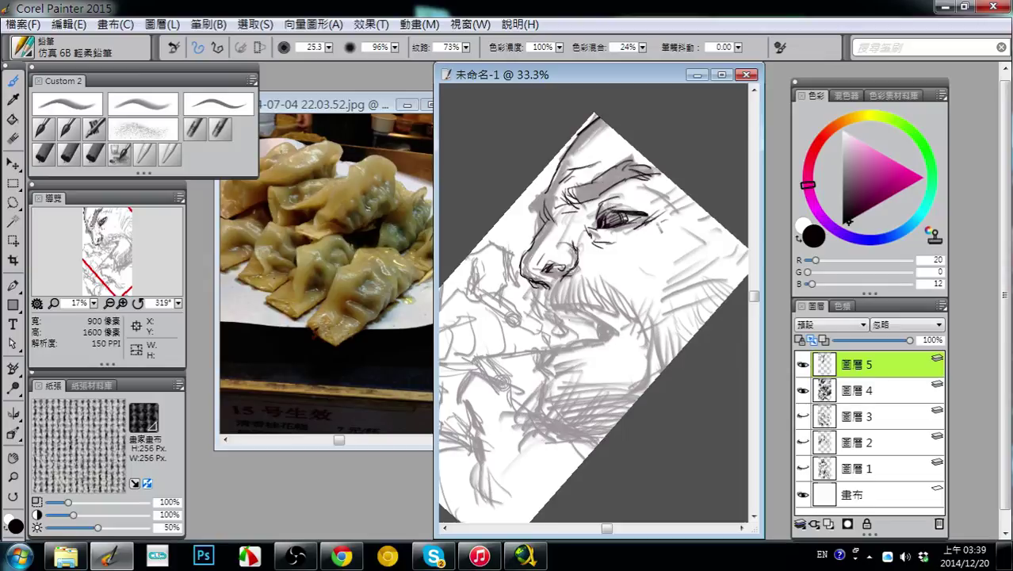
# - Sketch the far eye socket and brow protruding beyond the bridge of the nose
pyautogui.scroll(-2, 671, 225)
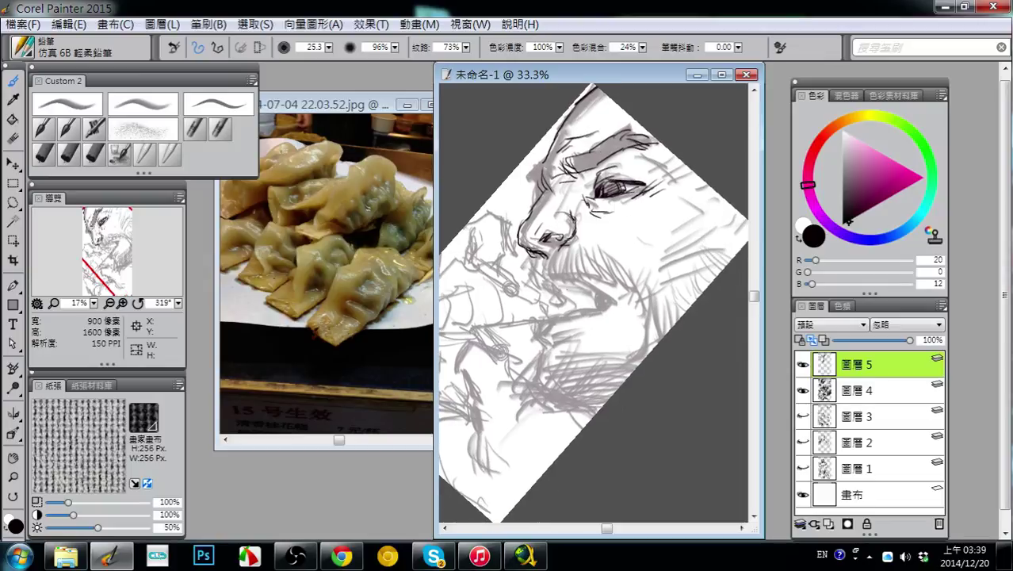
pyautogui.moveTo(556, 131); pyautogui.dragTo(518, 204)
pyautogui.moveTo(536, 171)
pyautogui.mouseDown()
pyautogui.moveTo(517, 195)
pyautogui.moveTo(525, 206)
pyautogui.mouseUp()
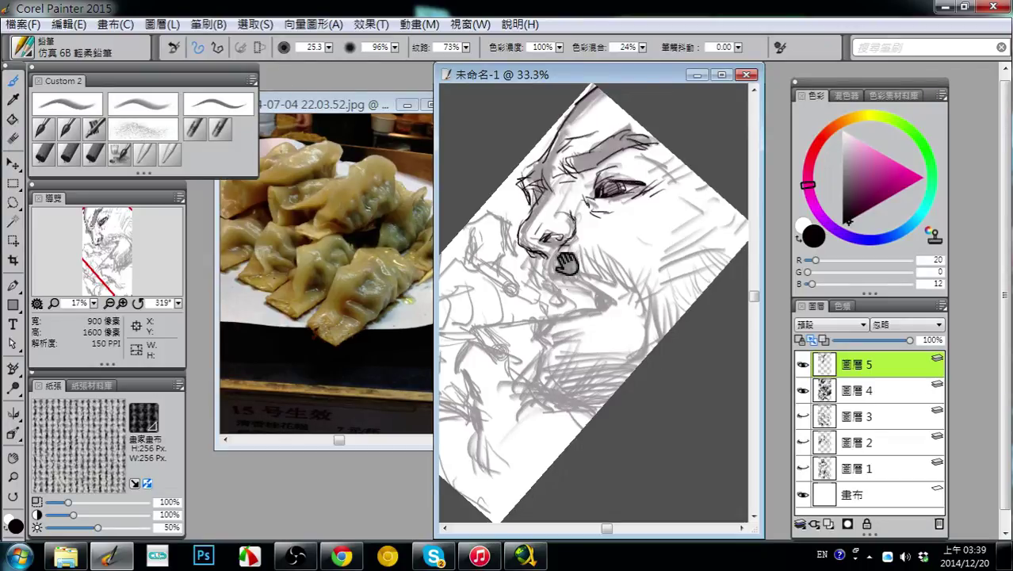
# - Draw the upper lip from below the nose back to the dark corner of the open mouth
pyautogui.scroll(-2, 555, 230)
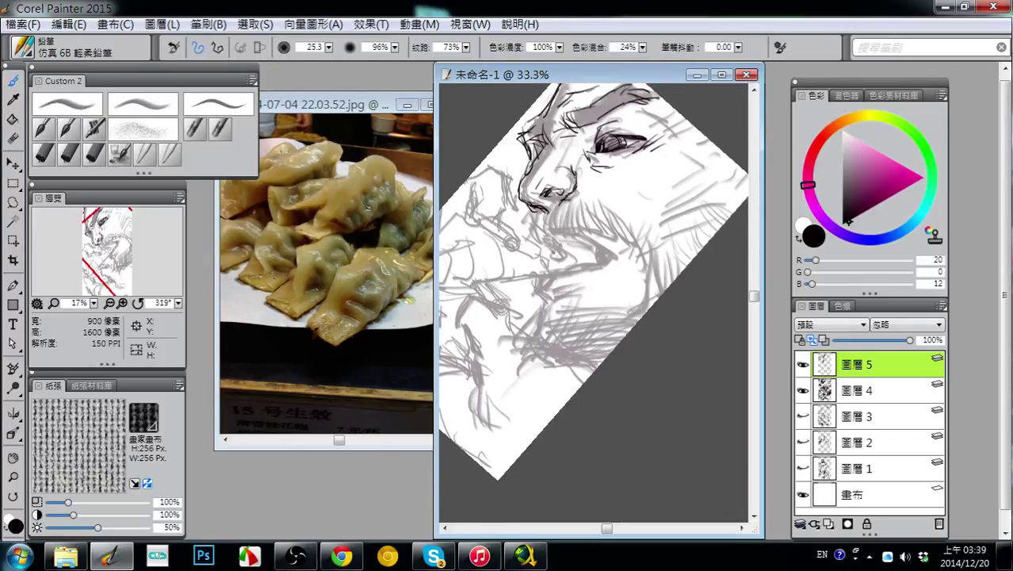
pyautogui.moveTo(548, 246)
pyautogui.mouseDown()
pyautogui.moveTo(536, 224)
pyautogui.moveTo(555, 217)
pyautogui.moveTo(570, 269)
pyautogui.moveTo(597, 247)
pyautogui.moveTo(611, 272)
pyautogui.mouseUp()
pyautogui.hotkey('ctrl', 'z')
pyautogui.moveTo(669, 302); pyautogui.dragTo(699, 323)
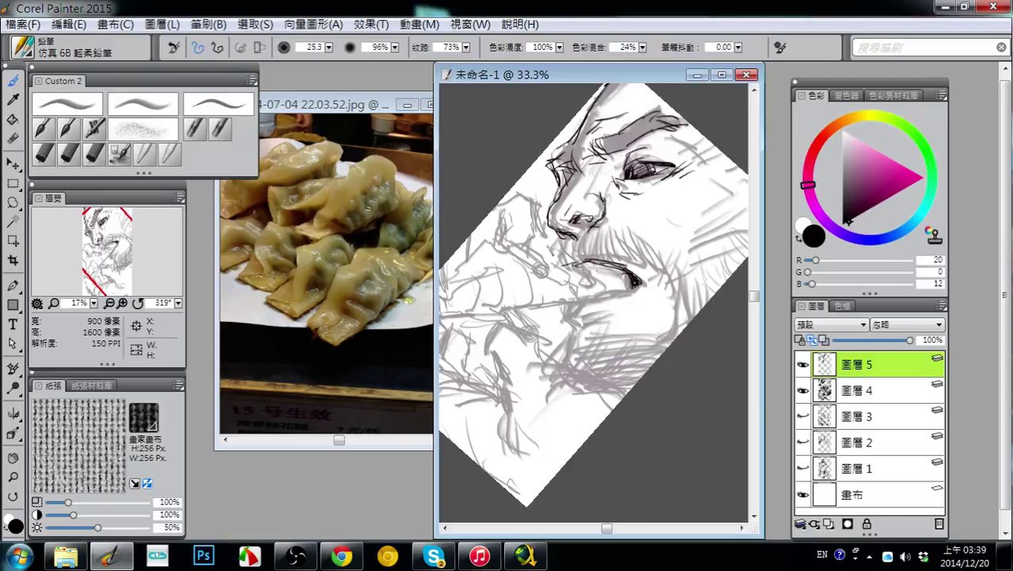
pyautogui.moveTo(555, 229)
pyautogui.mouseDown()
pyautogui.moveTo(558, 266)
pyautogui.moveTo(573, 239)
pyautogui.moveTo(562, 264)
pyautogui.mouseUp()
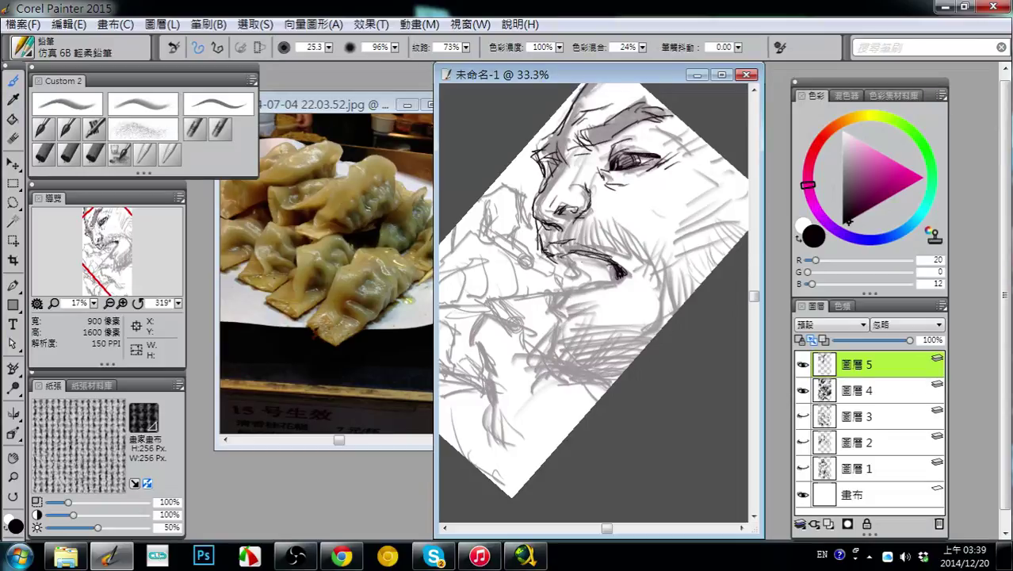
# - Draw the lower edge of the open mouth and the shapes inside it
pyautogui.moveTo(608, 295)
pyautogui.mouseDown()
pyautogui.moveTo(626, 263)
pyautogui.moveTo(588, 264)
pyautogui.mouseUp()
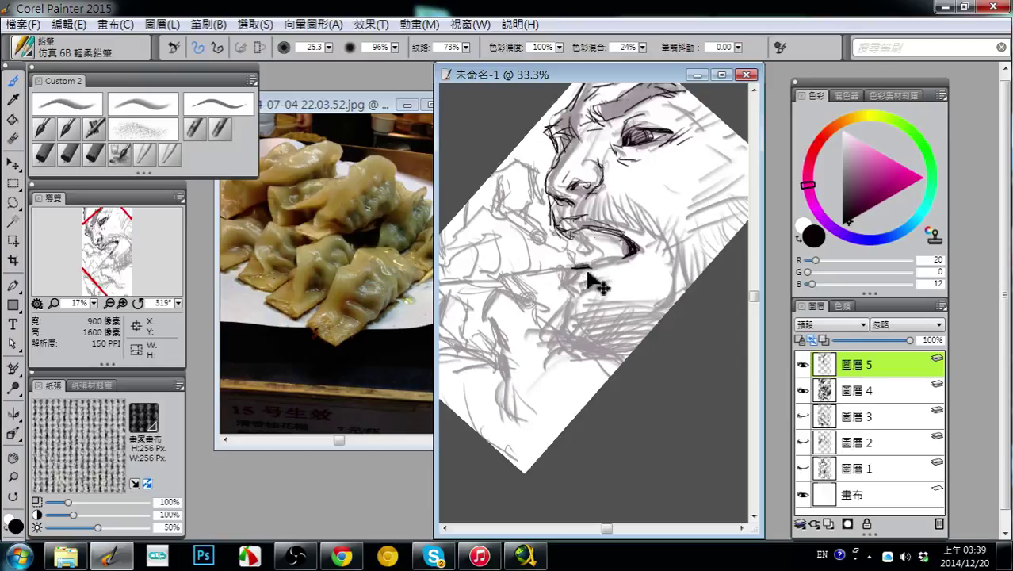
pyautogui.press('n')
pyautogui.press('b')
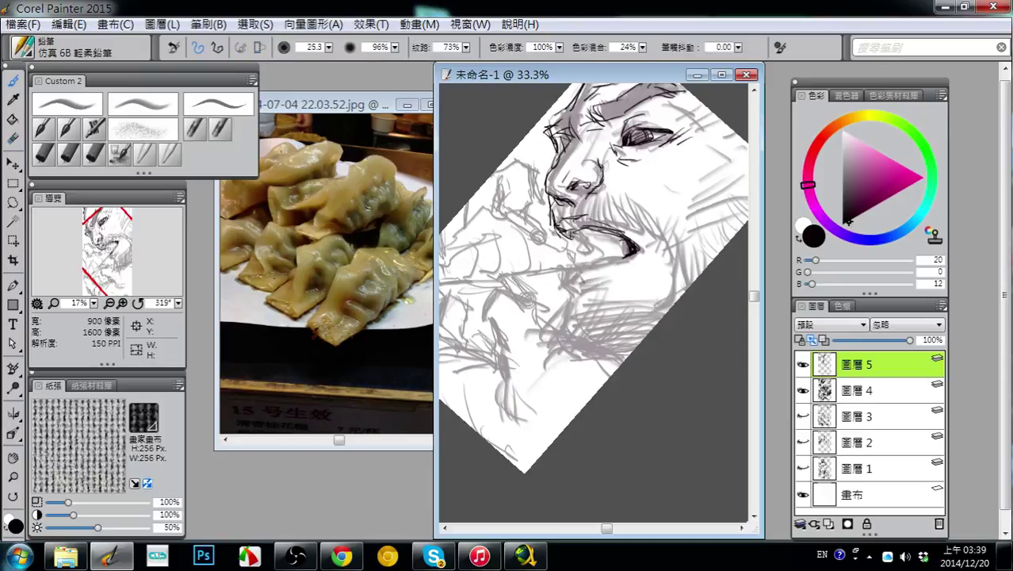
pyautogui.moveTo(591, 269); pyautogui.dragTo(634, 256)
pyautogui.moveTo(584, 243)
pyautogui.mouseDown()
pyautogui.moveTo(626, 251)
pyautogui.moveTo(596, 233)
pyautogui.moveTo(578, 239)
pyautogui.mouseUp()
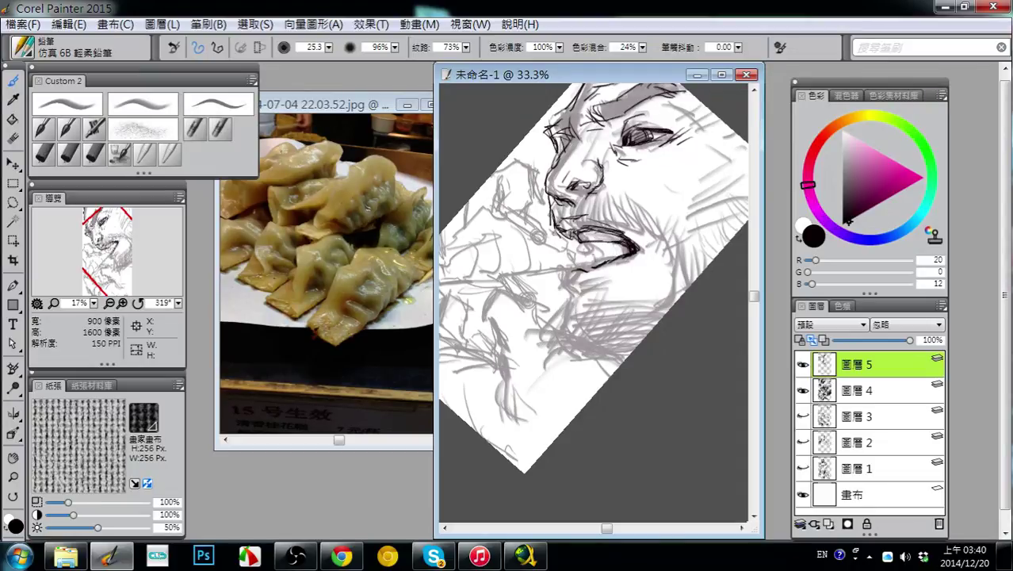
# - Draw the front contour of the chin down from the lower lip, undoing the unwanted strokes
pyautogui.moveTo(604, 296)
pyautogui.mouseDown()
pyautogui.moveTo(640, 332)
pyautogui.moveTo(626, 315)
pyautogui.moveTo(636, 272)
pyautogui.moveTo(579, 253)
pyautogui.moveTo(636, 248)
pyautogui.moveTo(662, 226)
pyautogui.mouseUp()
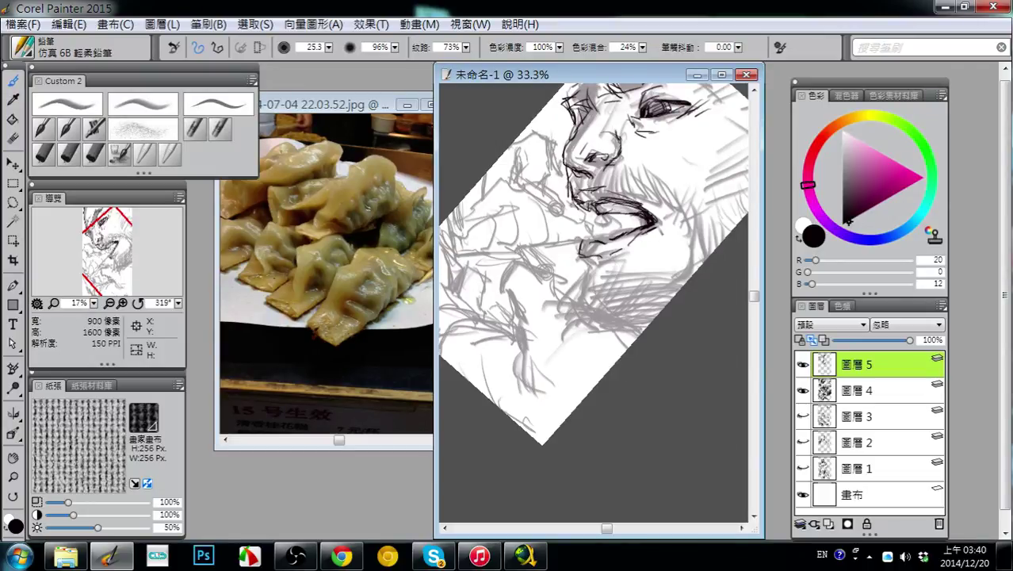
pyautogui.moveTo(583, 253)
pyautogui.mouseDown()
pyautogui.moveTo(593, 272)
pyautogui.moveTo(563, 271)
pyautogui.moveTo(558, 290)
pyautogui.moveTo(573, 306)
pyautogui.mouseUp()
pyautogui.hotkey('ctrl', 'z')
pyautogui.hotkey('ctrl', 'z')
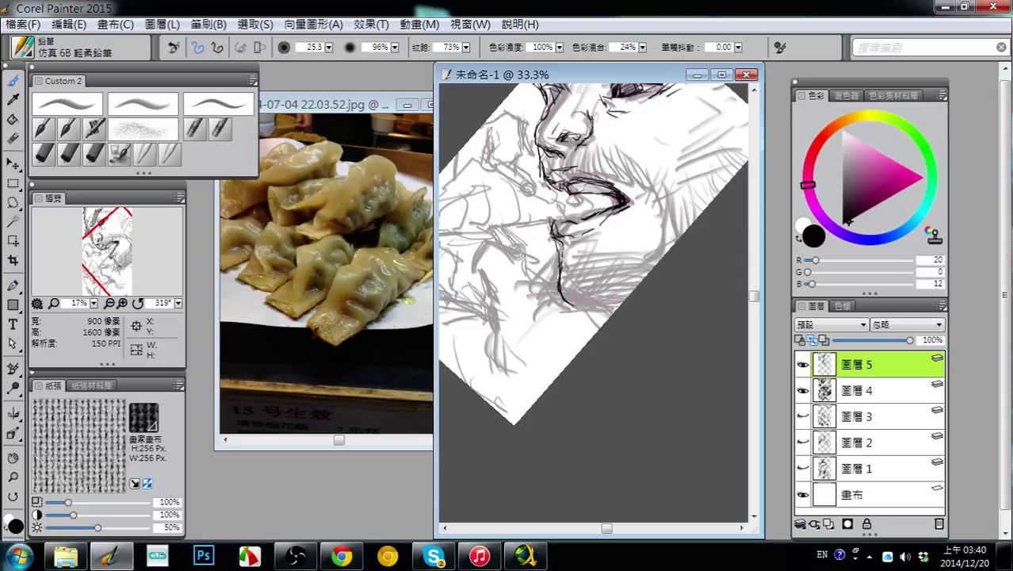
pyautogui.moveTo(559, 264)
pyautogui.mouseDown()
pyautogui.moveTo(534, 356)
pyautogui.moveTo(561, 361)
pyautogui.mouseUp()
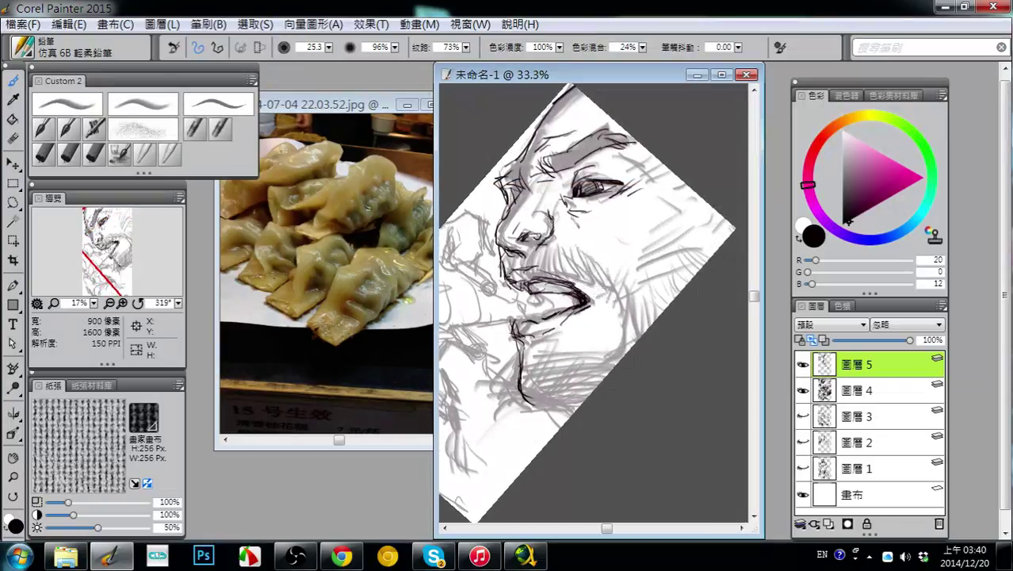
# - Try to reinforce the forehead contour from the canvas corner down to the brow
pyautogui.moveTo(575, 84); pyautogui.dragTo(531, 138)
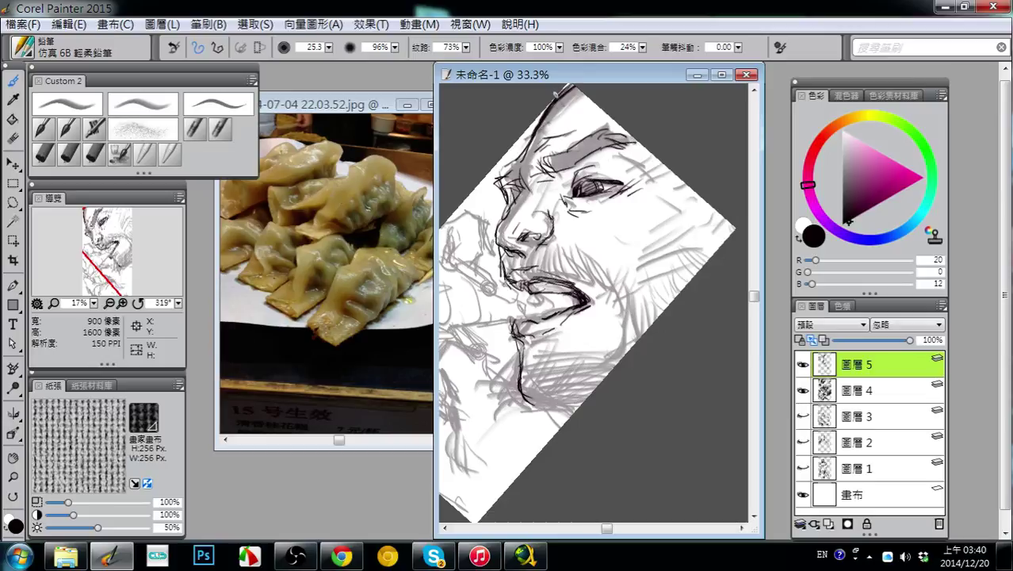
pyautogui.moveTo(561, 96); pyautogui.dragTo(527, 155)
pyautogui.hotkey('ctrl', 'z')
# - Hatch the cheek below and behind the eye with parallel diagonal strokes
pyautogui.moveTo(589, 226)
pyautogui.mouseDown()
pyautogui.moveTo(617, 195)
pyautogui.moveTo(641, 241)
pyautogui.mouseUp()
pyautogui.moveTo(663, 203)
pyautogui.mouseDown()
pyautogui.moveTo(651, 238)
pyautogui.moveTo(663, 237)
pyautogui.mouseUp()
pyautogui.moveTo(697, 186); pyautogui.dragTo(674, 234)
pyautogui.moveTo(711, 180)
pyautogui.mouseDown()
pyautogui.moveTo(686, 225)
pyautogui.moveTo(689, 141)
pyautogui.mouseUp()
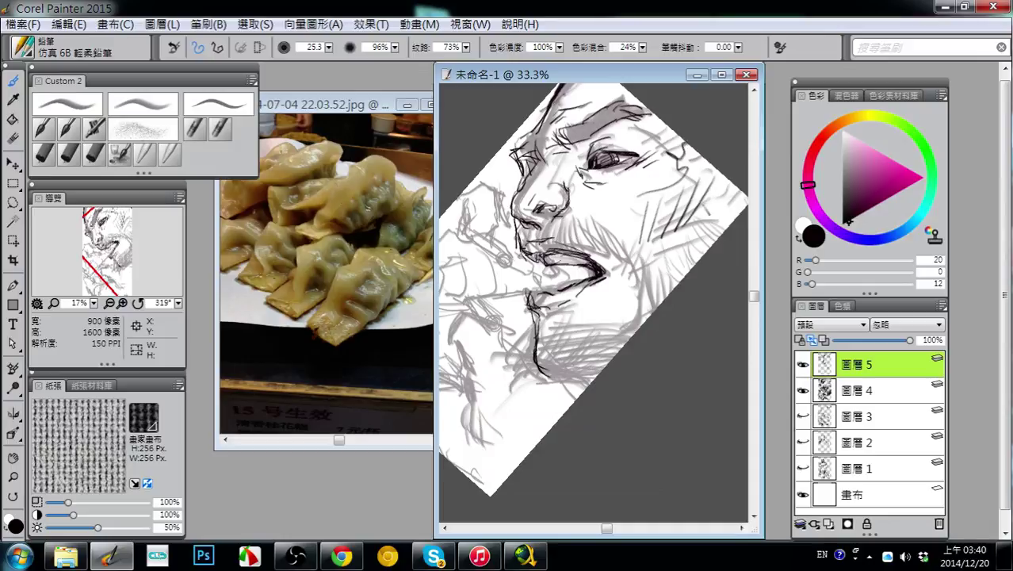
pyautogui.moveTo(737, 199); pyautogui.dragTo(699, 240)
pyautogui.moveTo(704, 230); pyautogui.dragTo(675, 248)
pyautogui.moveTo(597, 200)
pyautogui.mouseDown()
pyautogui.moveTo(624, 227)
pyautogui.moveTo(624, 212)
pyautogui.moveTo(654, 254)
pyautogui.mouseUp()
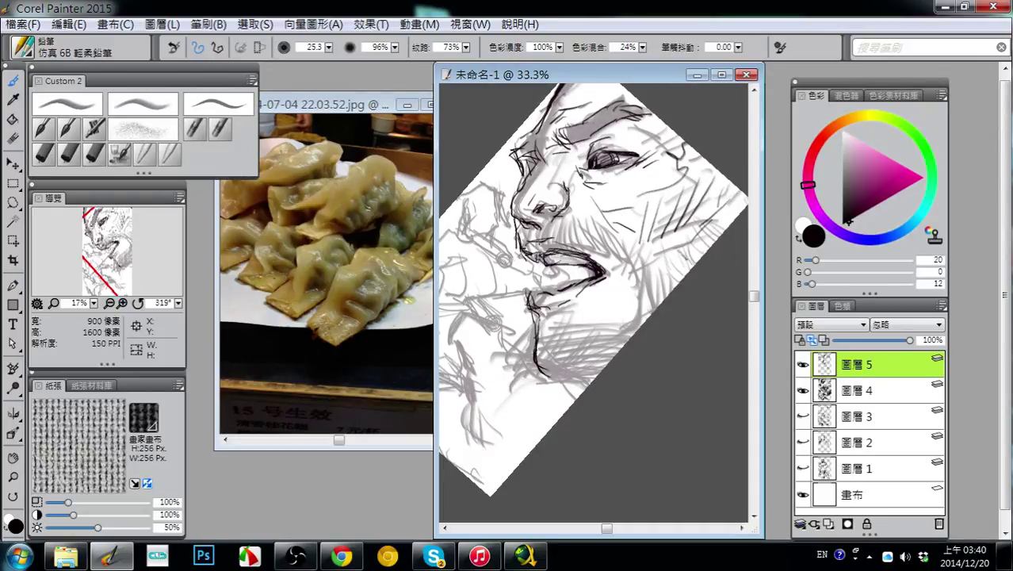
# - Add moustache strokes above the upper lip and beard strokes around the mouth corner and jaw
pyautogui.moveTo(628, 337)
pyautogui.mouseDown()
pyautogui.moveTo(570, 329)
pyautogui.moveTo(614, 341)
pyautogui.moveTo(594, 239)
pyautogui.moveTo(629, 294)
pyautogui.moveTo(550, 301)
pyautogui.moveTo(576, 277)
pyautogui.moveTo(645, 283)
pyautogui.moveTo(632, 291)
pyautogui.mouseUp()
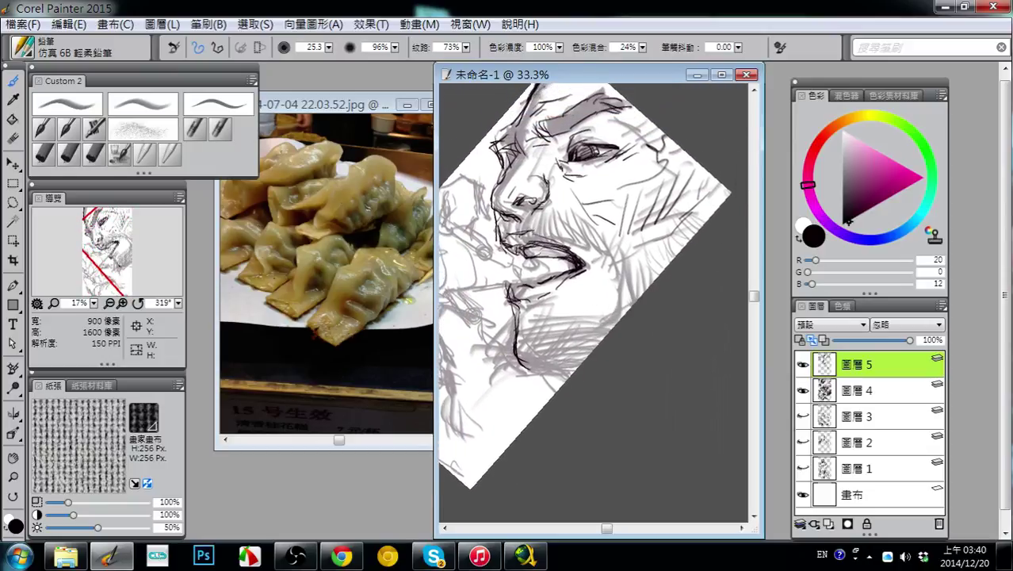
pyautogui.moveTo(537, 234); pyautogui.dragTo(531, 247)
pyautogui.moveTo(543, 213)
pyautogui.mouseDown()
pyautogui.moveTo(539, 240)
pyautogui.moveTo(556, 242)
pyautogui.mouseUp()
pyautogui.moveTo(562, 219)
pyautogui.mouseDown()
pyautogui.moveTo(585, 250)
pyautogui.moveTo(602, 245)
pyautogui.mouseUp()
pyautogui.moveTo(593, 223)
pyautogui.mouseDown()
pyautogui.moveTo(626, 261)
pyautogui.moveTo(595, 282)
pyautogui.moveTo(615, 317)
pyautogui.moveTo(622, 309)
pyautogui.mouseUp()
pyautogui.moveTo(624, 285); pyautogui.dragTo(633, 308)
pyautogui.moveTo(636, 280)
pyautogui.mouseDown()
pyautogui.moveTo(634, 309)
pyautogui.moveTo(631, 295)
pyautogui.mouseUp()
# - Hatch the beard along the chin and under the jaw with short vertical strokes
pyautogui.moveTo(502, 290)
pyautogui.mouseDown()
pyautogui.moveTo(488, 299)
pyautogui.moveTo(512, 328)
pyautogui.moveTo(520, 376)
pyautogui.mouseUp()
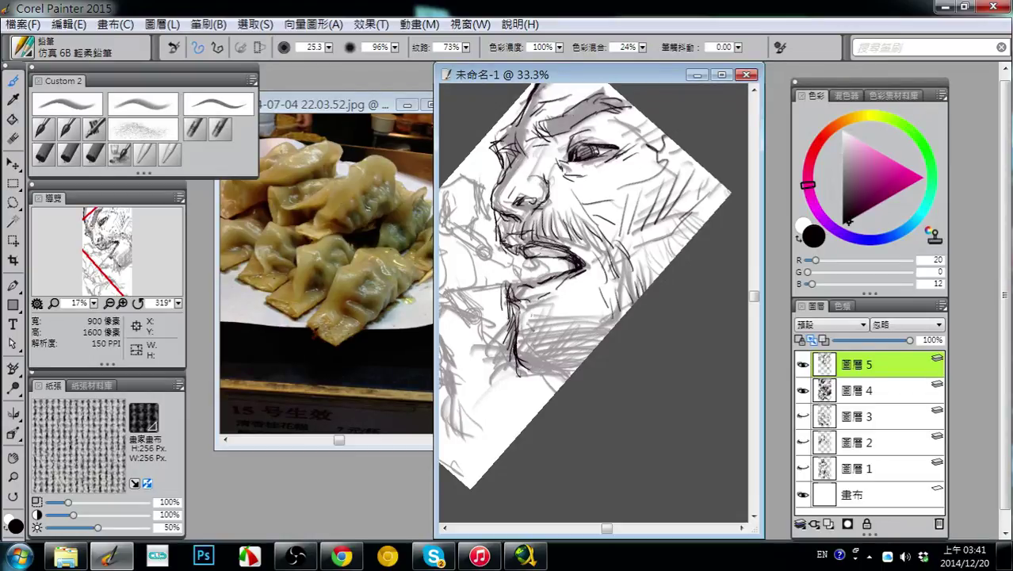
pyautogui.moveTo(527, 310); pyautogui.dragTo(539, 356)
pyautogui.moveTo(517, 325)
pyautogui.mouseDown()
pyautogui.moveTo(526, 363)
pyautogui.moveTo(531, 353)
pyautogui.mouseUp()
pyautogui.moveTo(514, 355); pyautogui.dragTo(509, 374)
pyautogui.moveTo(540, 343); pyautogui.dragTo(539, 371)
pyautogui.moveTo(555, 339)
pyautogui.mouseDown()
pyautogui.moveTo(550, 368)
pyautogui.moveTo(561, 376)
pyautogui.mouseUp()
pyautogui.moveTo(576, 329)
pyautogui.mouseDown()
pyautogui.moveTo(573, 370)
pyautogui.moveTo(584, 361)
pyautogui.moveTo(578, 344)
pyautogui.moveTo(597, 441)
pyautogui.mouseUp()
# - Erase the heavy forehead contour and redraw the forehead and brow ridge with lighter, shorter strokes
pyautogui.press('n')
pyautogui.moveTo(563, 182)
pyautogui.mouseDown()
pyautogui.moveTo(583, 154)
pyautogui.moveTo(520, 238)
pyautogui.mouseUp()
pyautogui.press('b')
pyautogui.moveTo(543, 196); pyautogui.dragTo(521, 236)
pyautogui.moveTo(533, 225); pyautogui.dragTo(513, 259)
pyautogui.moveTo(579, 160); pyautogui.dragTo(566, 173)
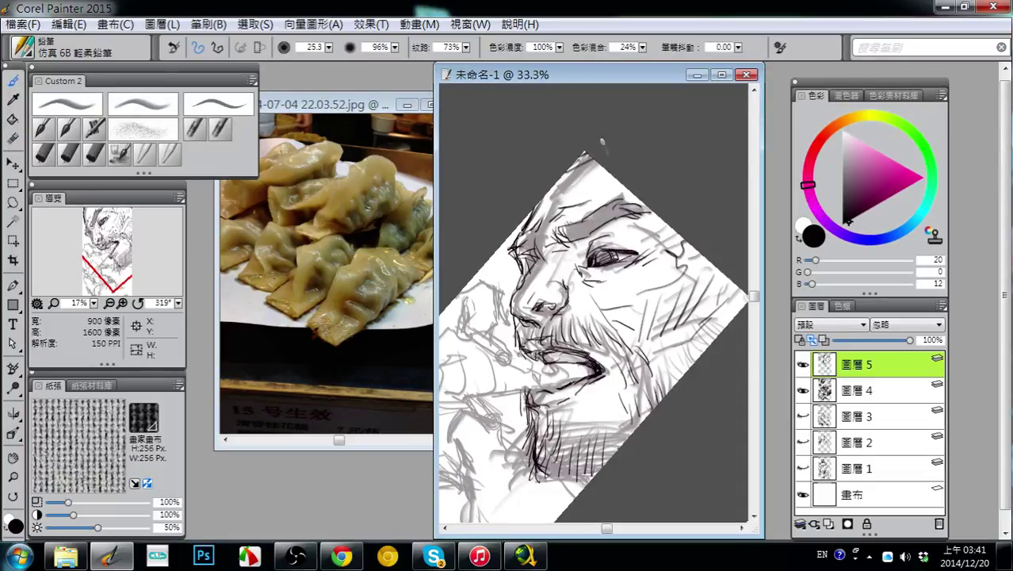
# - Darken the inner corner of the open mouth and add short hatching strokes to the chin beard
pyautogui.moveTo(651, 275); pyautogui.dragTo(656, 219)
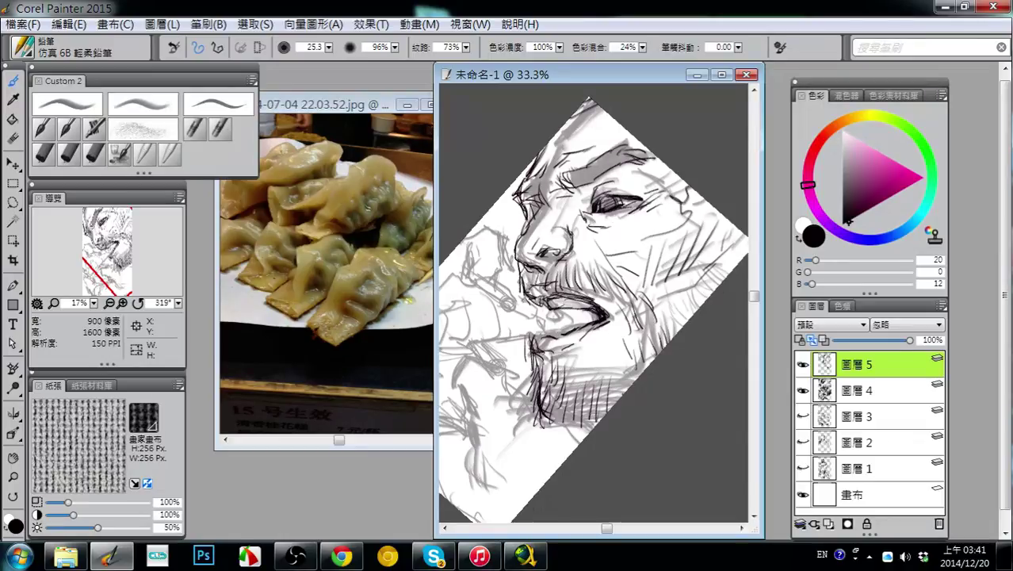
pyautogui.moveTo(595, 300)
pyautogui.mouseDown()
pyautogui.moveTo(609, 319)
pyautogui.moveTo(576, 320)
pyautogui.moveTo(586, 328)
pyautogui.moveTo(615, 272)
pyautogui.mouseUp()
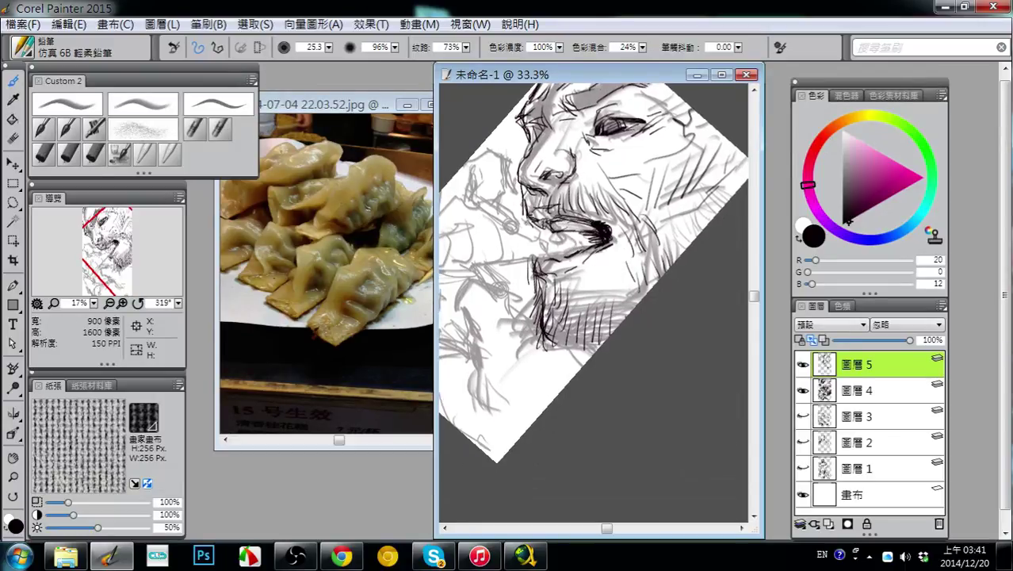
pyautogui.moveTo(580, 319)
pyautogui.mouseDown()
pyautogui.moveTo(590, 294)
pyautogui.moveTo(566, 325)
pyautogui.mouseUp()
pyautogui.moveTo(584, 311); pyautogui.dragTo(576, 325)
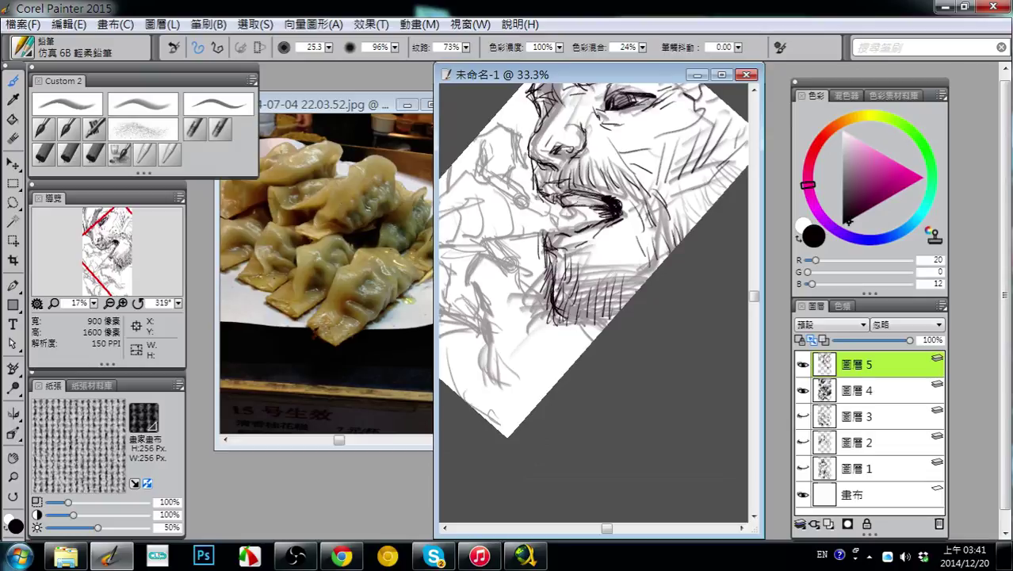
# - Redraw the open mouth's inner corner with lighter strokes and add moustache hairs over the upper lip
pyautogui.moveTo(599, 268); pyautogui.dragTo(583, 319)
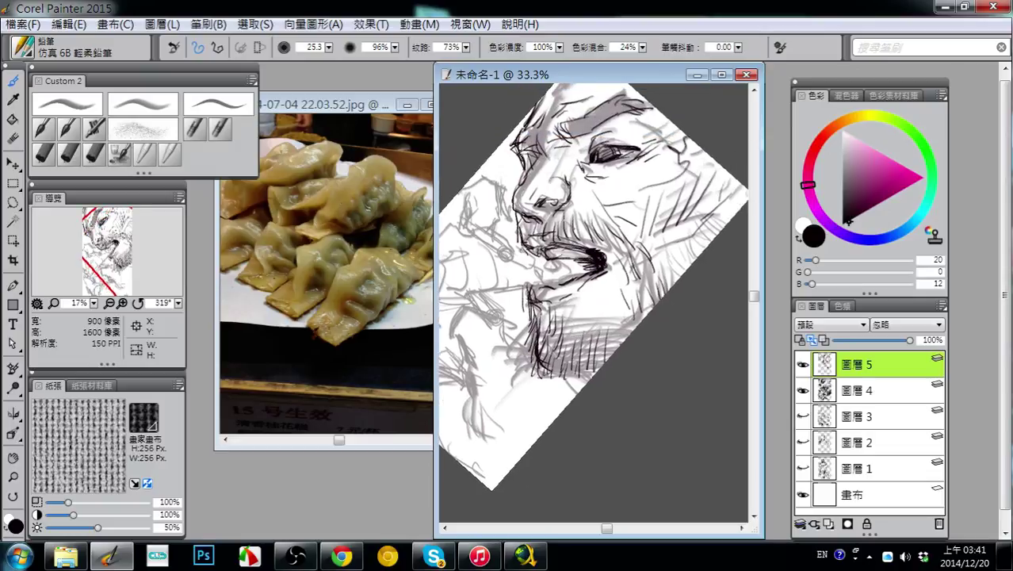
pyautogui.moveTo(565, 221); pyautogui.dragTo(578, 234)
pyautogui.moveTo(572, 208)
pyautogui.mouseDown()
pyautogui.moveTo(588, 224)
pyautogui.moveTo(582, 254)
pyautogui.moveTo(600, 262)
pyautogui.moveTo(546, 254)
pyautogui.moveTo(580, 264)
pyautogui.moveTo(583, 279)
pyautogui.moveTo(586, 266)
pyautogui.moveTo(588, 303)
pyautogui.mouseUp()
pyautogui.press('n')
pyautogui.press('b')
pyautogui.press('n')
pyautogui.press('b')
pyautogui.moveTo(588, 236)
pyautogui.mouseDown()
pyautogui.moveTo(574, 252)
pyautogui.moveTo(623, 268)
pyautogui.mouseUp()
pyautogui.moveTo(576, 206)
pyautogui.mouseDown()
pyautogui.moveTo(587, 230)
pyautogui.moveTo(595, 209)
pyautogui.moveTo(584, 242)
pyautogui.mouseUp()
pyautogui.press('n')
pyautogui.press('b')
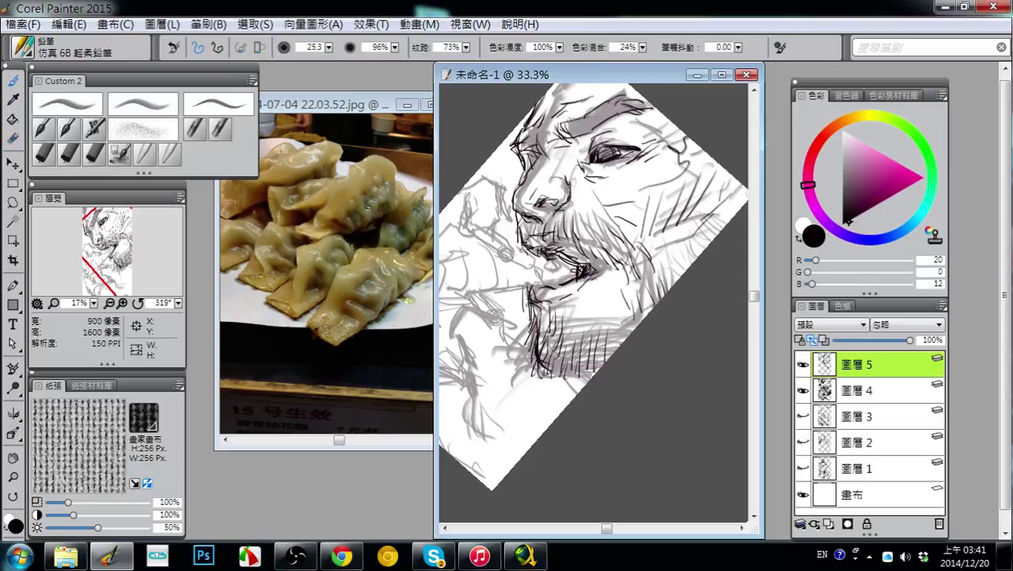
# - Redraw the nostril crease, extend moustache strokes toward the cheek and darken the area between nose tip and upper lip
pyautogui.moveTo(560, 176); pyautogui.dragTo(568, 193)
pyautogui.moveTo(560, 170)
pyautogui.mouseDown()
pyautogui.moveTo(588, 224)
pyautogui.moveTo(600, 221)
pyautogui.moveTo(584, 222)
pyautogui.moveTo(612, 244)
pyautogui.moveTo(609, 230)
pyautogui.mouseUp()
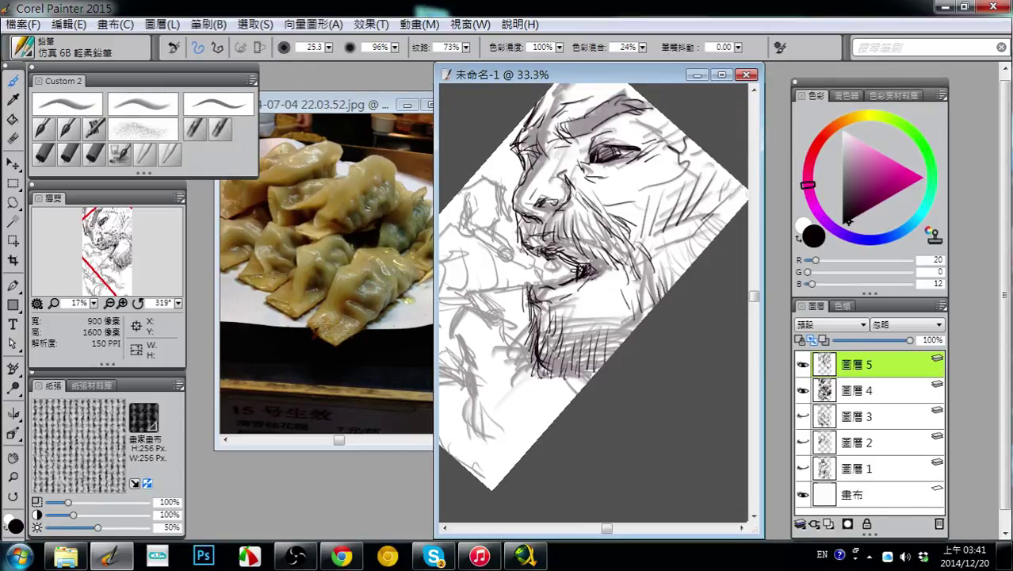
pyautogui.moveTo(592, 205); pyautogui.dragTo(602, 222)
pyautogui.moveTo(601, 321)
pyautogui.mouseDown()
pyautogui.moveTo(626, 308)
pyautogui.moveTo(570, 362)
pyautogui.moveTo(675, 331)
pyautogui.mouseUp()
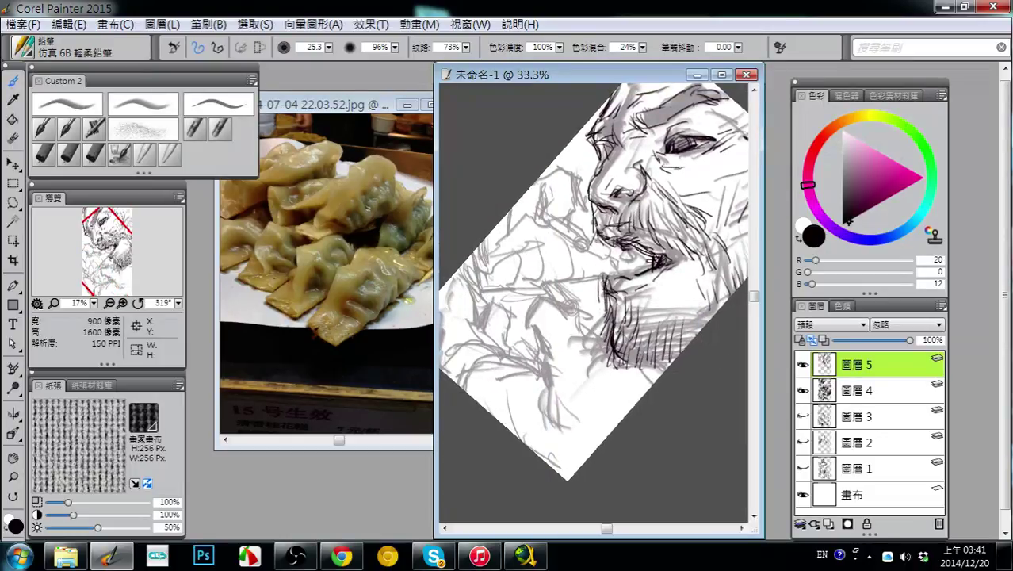
pyautogui.moveTo(593, 207); pyautogui.dragTo(596, 241)
pyautogui.moveTo(600, 163)
pyautogui.mouseDown()
pyautogui.moveTo(590, 199)
pyautogui.moveTo(614, 226)
pyautogui.mouseUp()
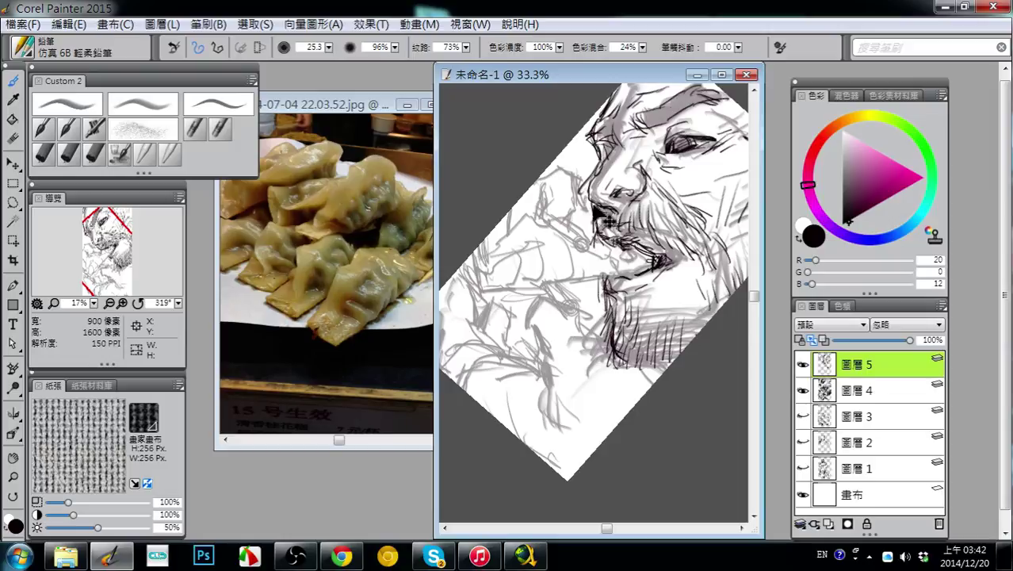
pyautogui.moveTo(593, 170)
pyautogui.mouseDown()
pyautogui.moveTo(596, 237)
pyautogui.moveTo(607, 260)
pyautogui.moveTo(620, 256)
pyautogui.moveTo(562, 264)
pyautogui.mouseUp()
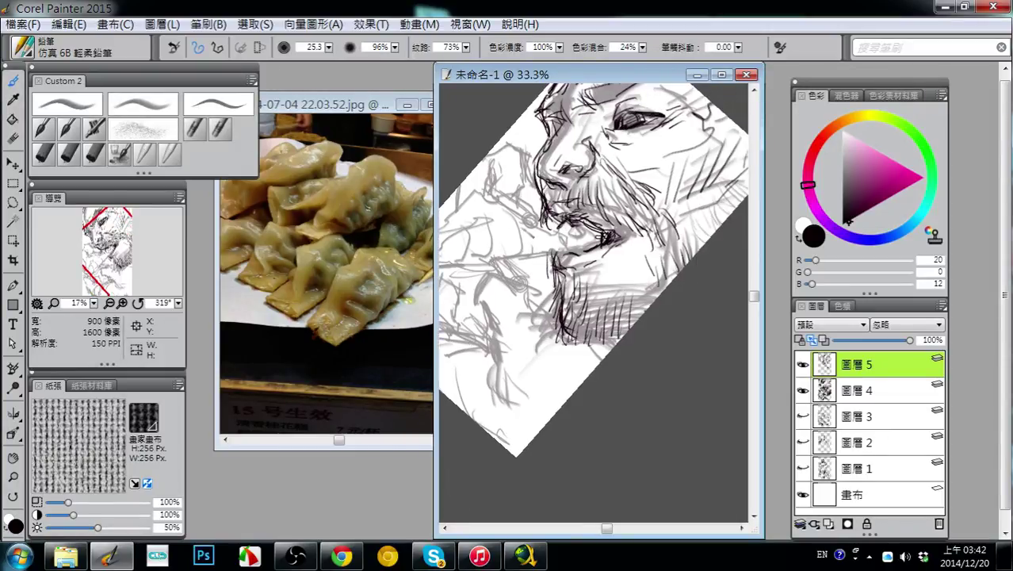
# - Strengthen the lower edge of the chin beard with curved contour and hatching strokes
pyautogui.moveTo(631, 309)
pyautogui.mouseDown()
pyautogui.moveTo(577, 313)
pyautogui.moveTo(568, 351)
pyautogui.mouseUp()
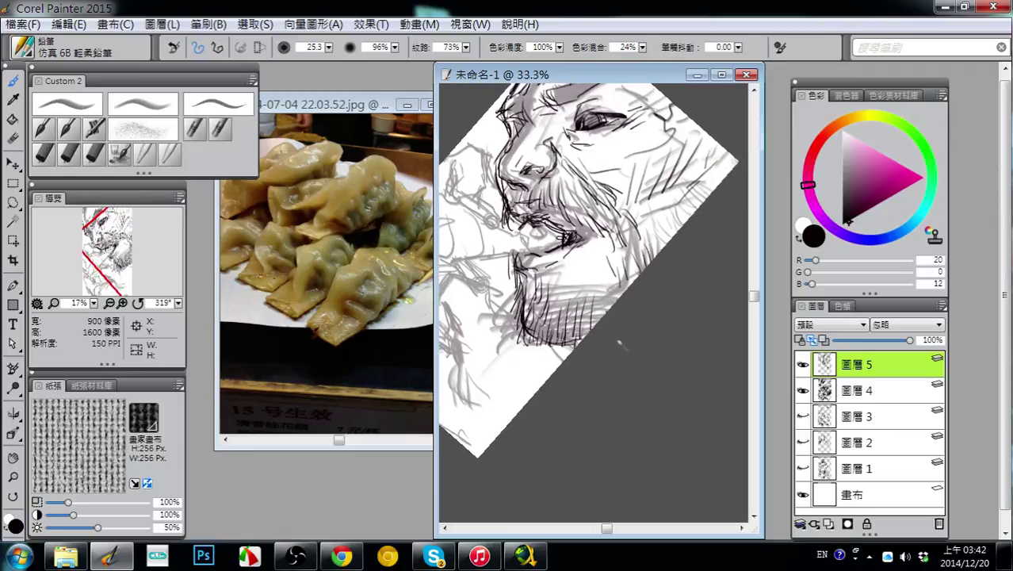
pyautogui.moveTo(628, 332); pyautogui.dragTo(654, 383)
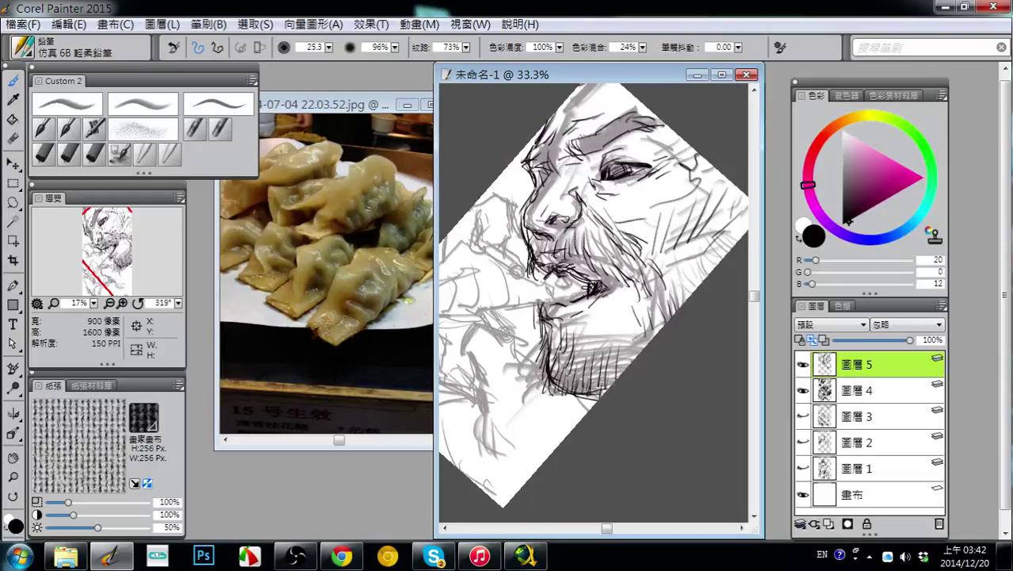
pyautogui.moveTo(608, 322)
pyautogui.mouseDown()
pyautogui.moveTo(597, 339)
pyautogui.moveTo(638, 346)
pyautogui.moveTo(549, 344)
pyautogui.moveTo(549, 384)
pyautogui.mouseUp()
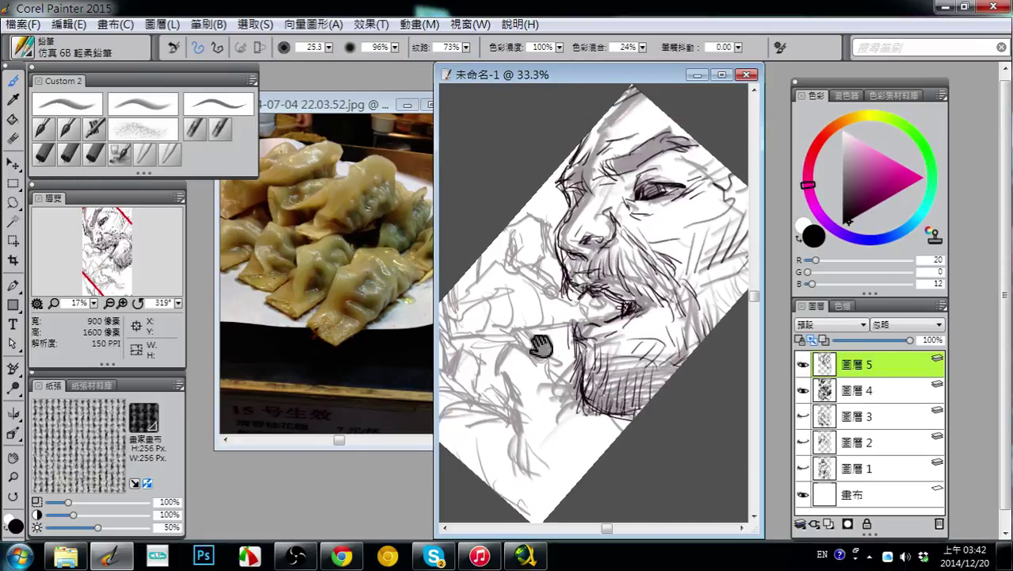
# - Draw a pleated dumpling held in the open mouth, with a dark outer tip and short fold lines
pyautogui.moveTo(541, 346)
pyautogui.mouseDown()
pyautogui.moveTo(614, 310)
pyautogui.moveTo(575, 335)
pyautogui.moveTo(592, 350)
pyautogui.moveTo(543, 344)
pyautogui.mouseUp()
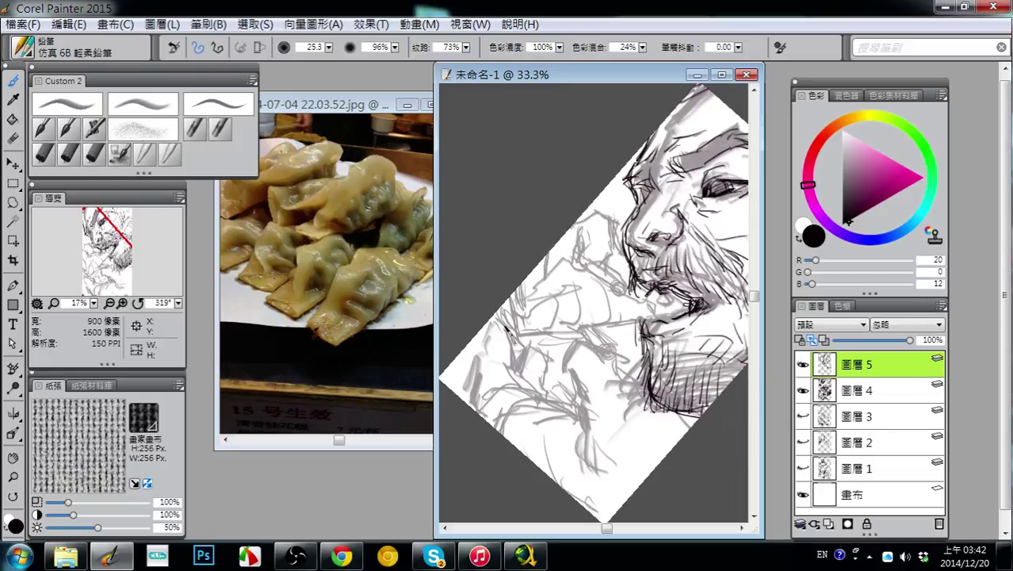
pyautogui.moveTo(512, 338)
pyautogui.mouseDown()
pyautogui.moveTo(615, 323)
pyautogui.moveTo(610, 308)
pyautogui.moveTo(612, 331)
pyautogui.moveTo(634, 311)
pyautogui.moveTo(648, 322)
pyautogui.mouseUp()
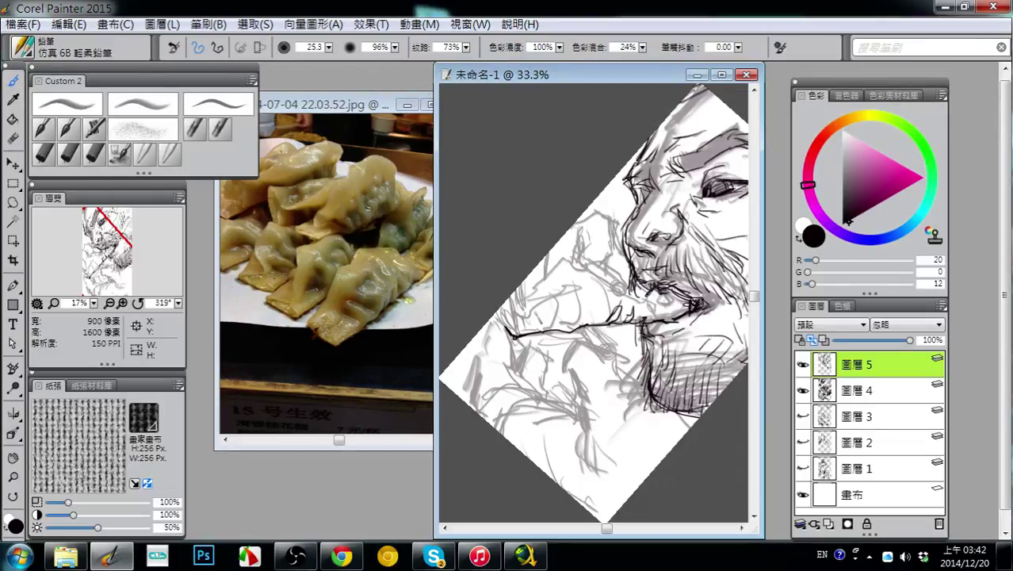
pyautogui.moveTo(530, 330)
pyautogui.mouseDown()
pyautogui.moveTo(572, 287)
pyautogui.moveTo(608, 280)
pyautogui.moveTo(680, 305)
pyautogui.moveTo(581, 260)
pyautogui.moveTo(533, 309)
pyautogui.moveTo(541, 324)
pyautogui.moveTo(531, 305)
pyautogui.moveTo(520, 331)
pyautogui.moveTo(506, 320)
pyautogui.moveTo(567, 295)
pyautogui.moveTo(572, 316)
pyautogui.moveTo(547, 318)
pyautogui.moveTo(557, 324)
pyautogui.mouseUp()
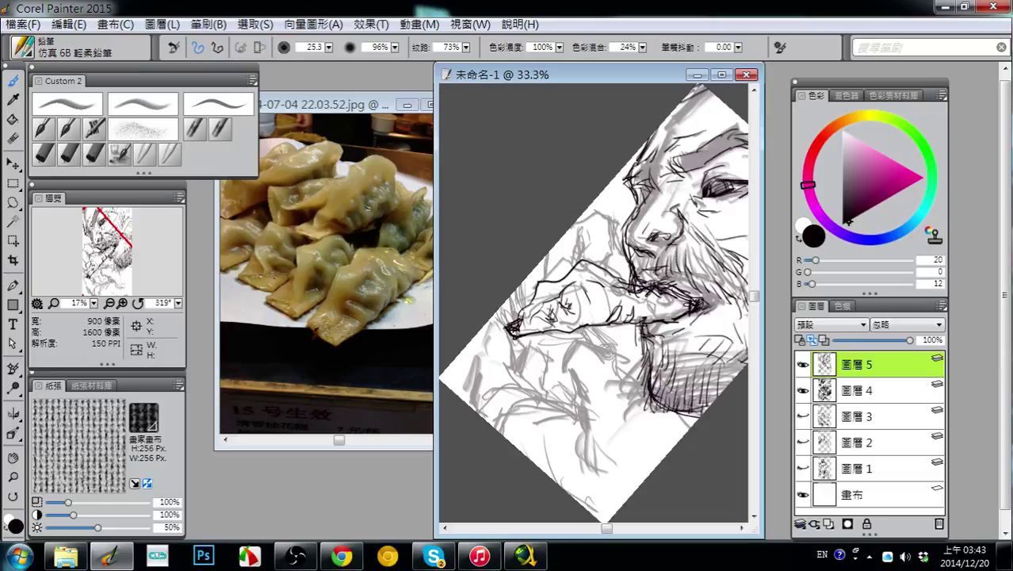
pyautogui.moveTo(586, 265); pyautogui.dragTo(589, 323)
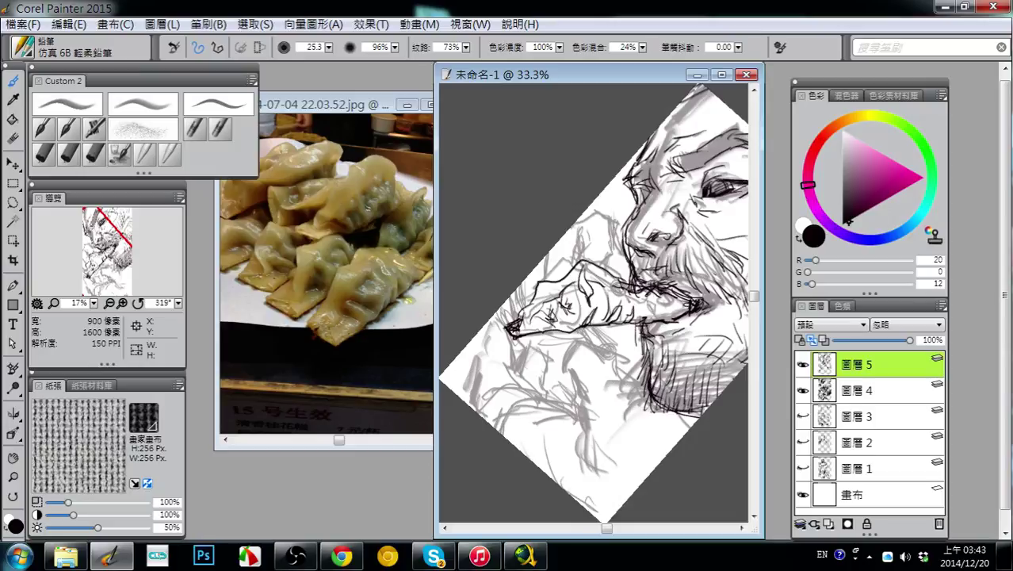
pyautogui.moveTo(634, 291)
pyautogui.mouseDown()
pyautogui.moveTo(631, 301)
pyautogui.moveTo(668, 317)
pyautogui.moveTo(664, 326)
pyautogui.moveTo(688, 311)
pyautogui.mouseUp()
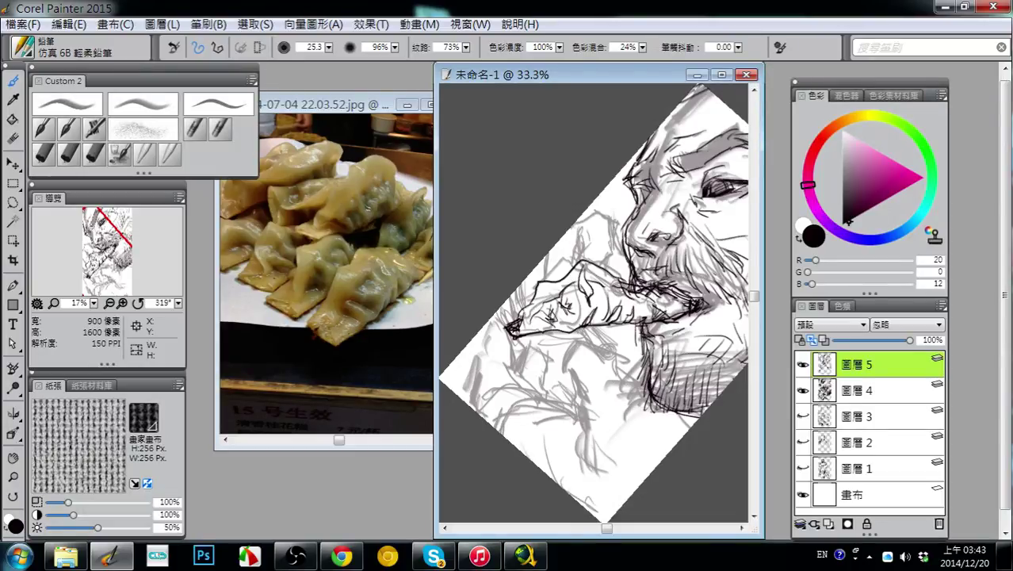
# - Darken the mouth opening around the dumpling and erase the heavy line along the lower lip
pyautogui.moveTo(628, 343); pyautogui.dragTo(482, 341)
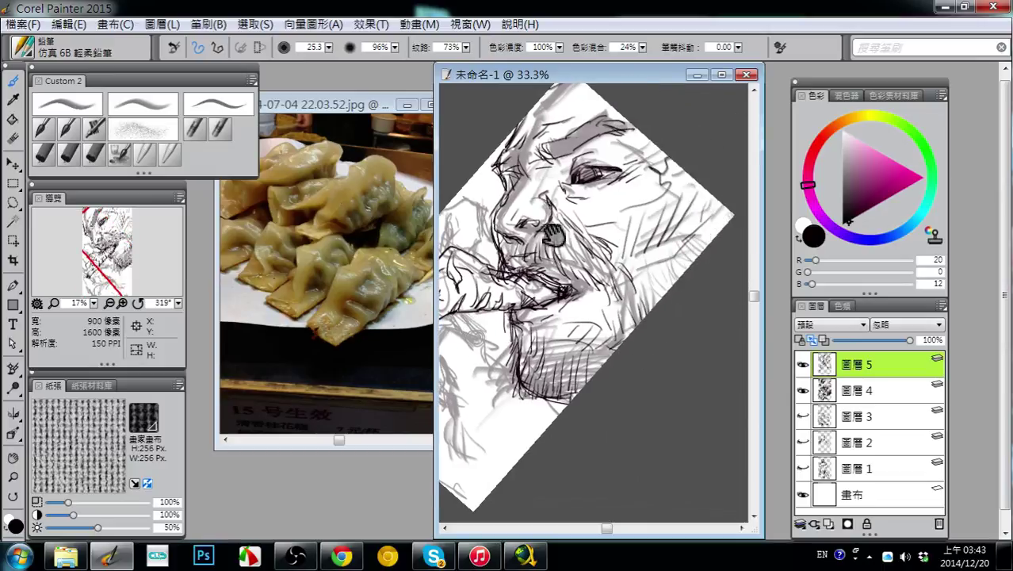
pyautogui.moveTo(585, 271); pyautogui.dragTo(657, 282)
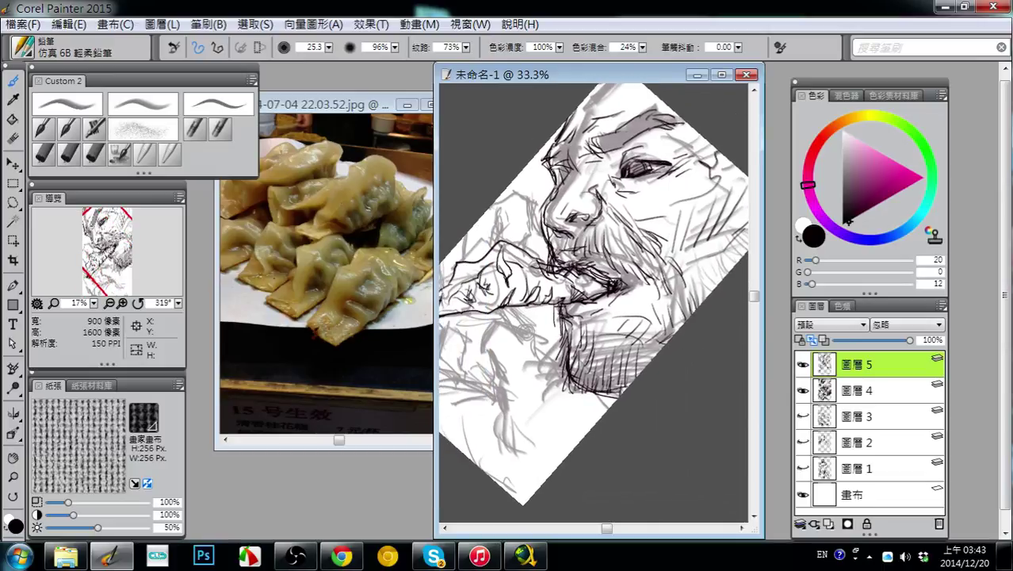
pyautogui.moveTo(574, 277)
pyautogui.mouseDown()
pyautogui.moveTo(594, 294)
pyautogui.moveTo(632, 290)
pyautogui.mouseUp()
pyautogui.press('n')
pyautogui.press('b')
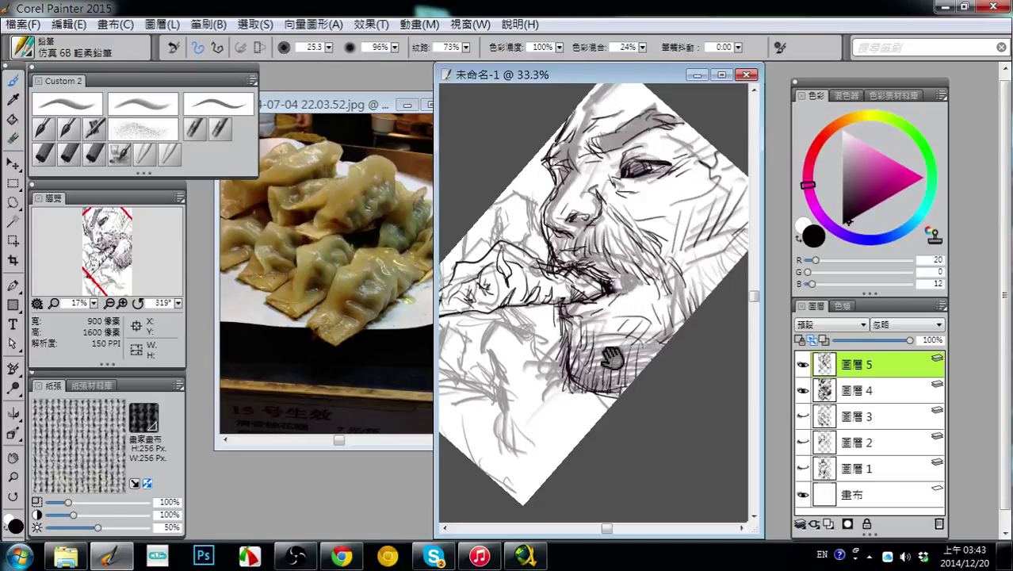
pyautogui.moveTo(608, 358)
pyautogui.mouseDown()
pyautogui.moveTo(629, 332)
pyautogui.moveTo(613, 305)
pyautogui.moveTo(635, 303)
pyautogui.moveTo(646, 276)
pyautogui.mouseUp()
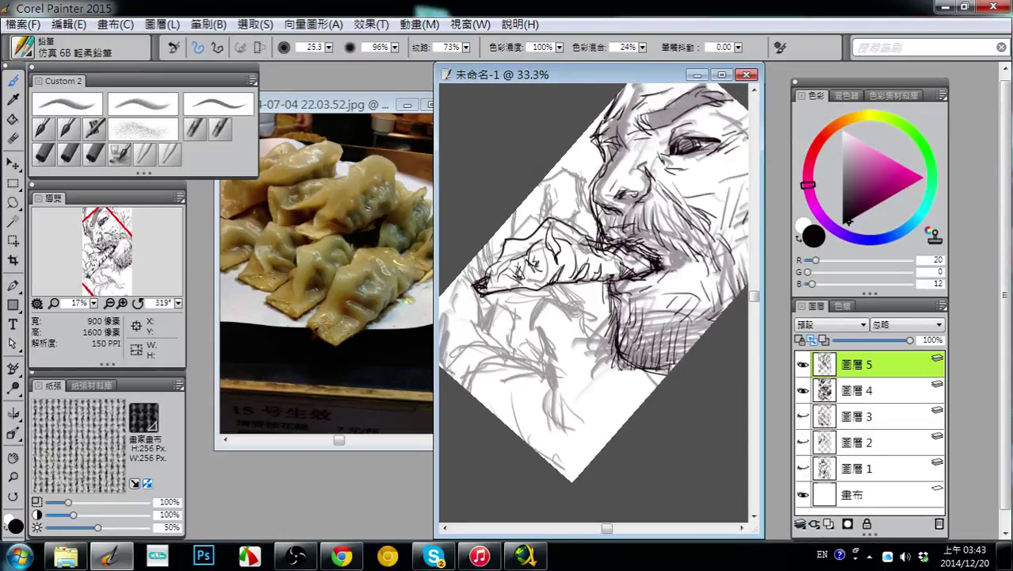
pyautogui.press('n')
pyautogui.moveTo(631, 278)
pyautogui.mouseDown()
pyautogui.moveTo(607, 298)
pyautogui.moveTo(648, 279)
pyautogui.mouseUp()
pyautogui.press('b')
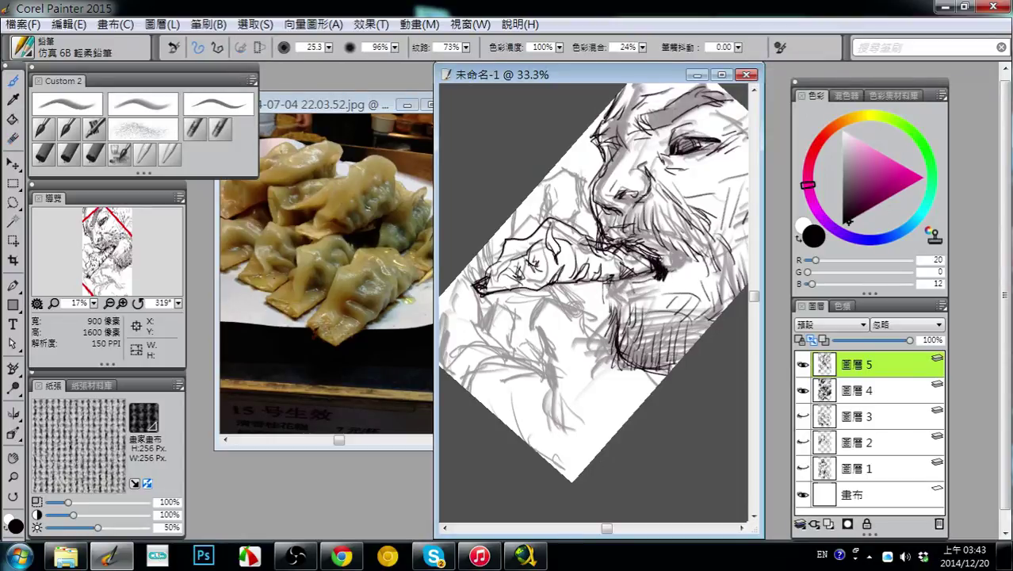
# - Add beard strokes below the lower lip and around the mouth corner toward the jaw
pyautogui.moveTo(662, 279)
pyautogui.mouseDown()
pyautogui.moveTo(615, 284)
pyautogui.moveTo(606, 296)
pyautogui.moveTo(632, 293)
pyautogui.moveTo(615, 321)
pyautogui.moveTo(640, 315)
pyautogui.mouseUp()
pyautogui.moveTo(665, 252); pyautogui.dragTo(652, 271)
pyautogui.moveTo(664, 244)
pyautogui.mouseDown()
pyautogui.moveTo(654, 263)
pyautogui.moveTo(688, 270)
pyautogui.mouseUp()
pyautogui.moveTo(678, 245); pyautogui.dragTo(713, 295)
pyautogui.moveTo(689, 260); pyautogui.dragTo(697, 290)
pyautogui.moveTo(683, 276)
pyautogui.mouseDown()
pyautogui.moveTo(700, 312)
pyautogui.moveTo(710, 306)
pyautogui.mouseUp()
pyautogui.moveTo(644, 333); pyautogui.dragTo(564, 337)
# - Thicken the outer end of the moustache and add short strokes where the dumpling meets the lips
pyautogui.press('n')
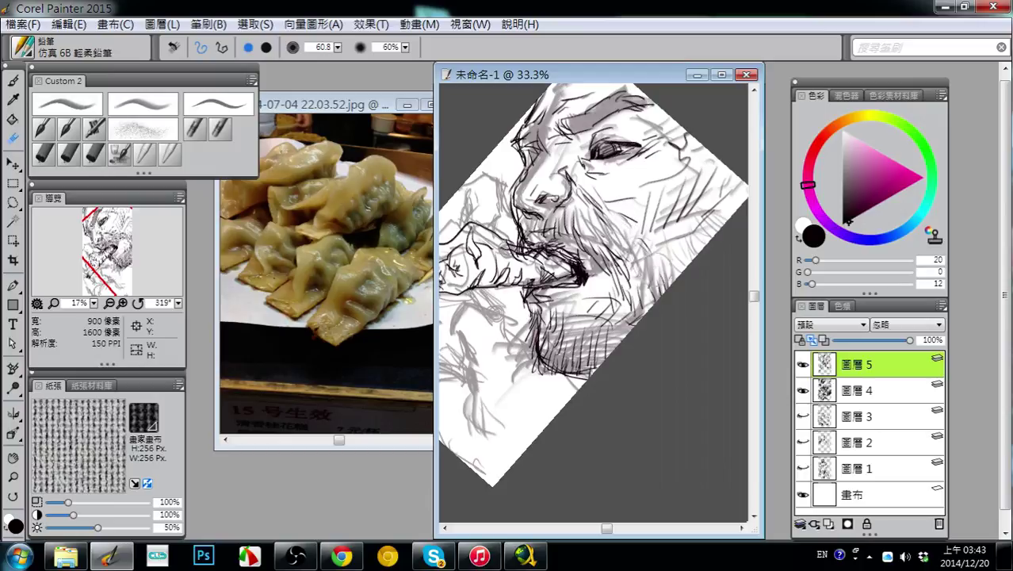
pyautogui.press('b')
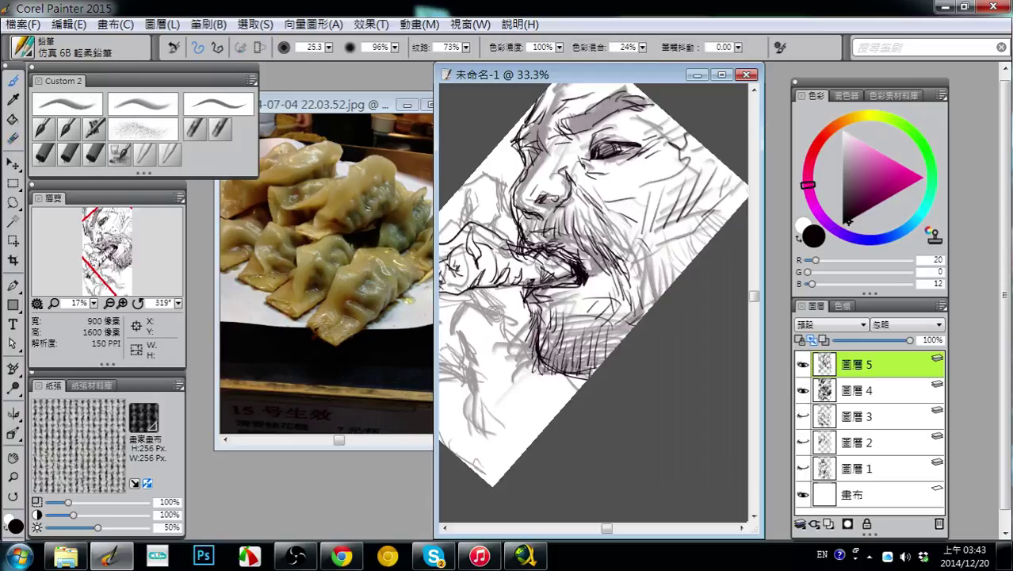
pyautogui.moveTo(599, 224); pyautogui.dragTo(614, 253)
pyautogui.moveTo(608, 235); pyautogui.dragTo(621, 256)
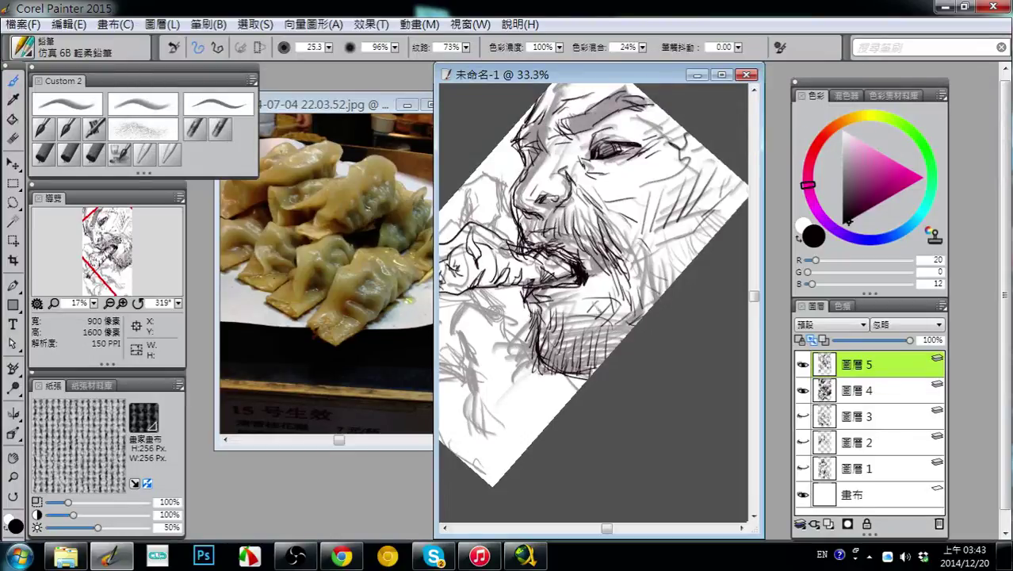
pyautogui.moveTo(617, 312); pyautogui.dragTo(660, 343)
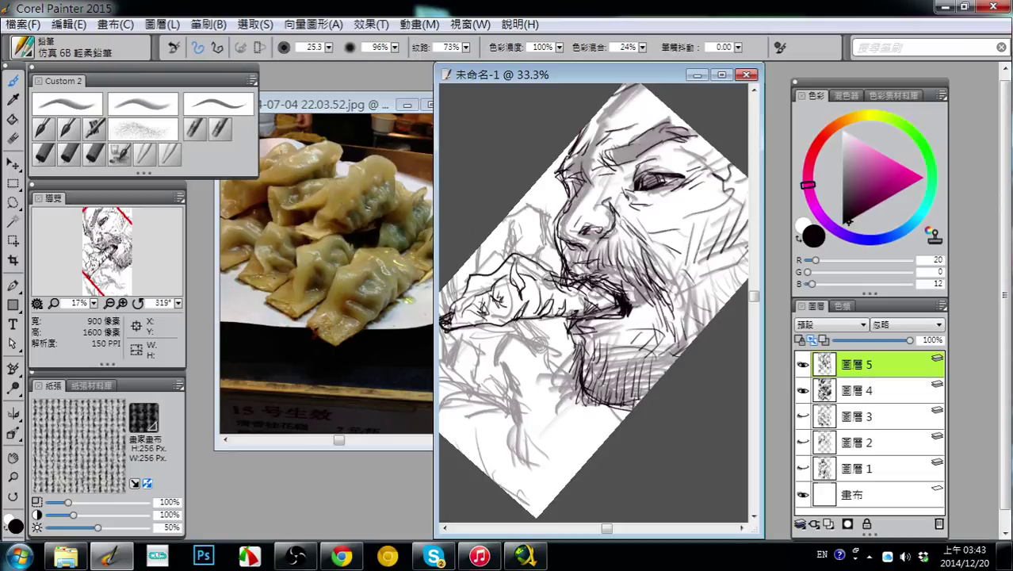
pyautogui.moveTo(506, 316)
pyautogui.mouseDown()
pyautogui.moveTo(571, 286)
pyautogui.moveTo(538, 271)
pyautogui.mouseUp()
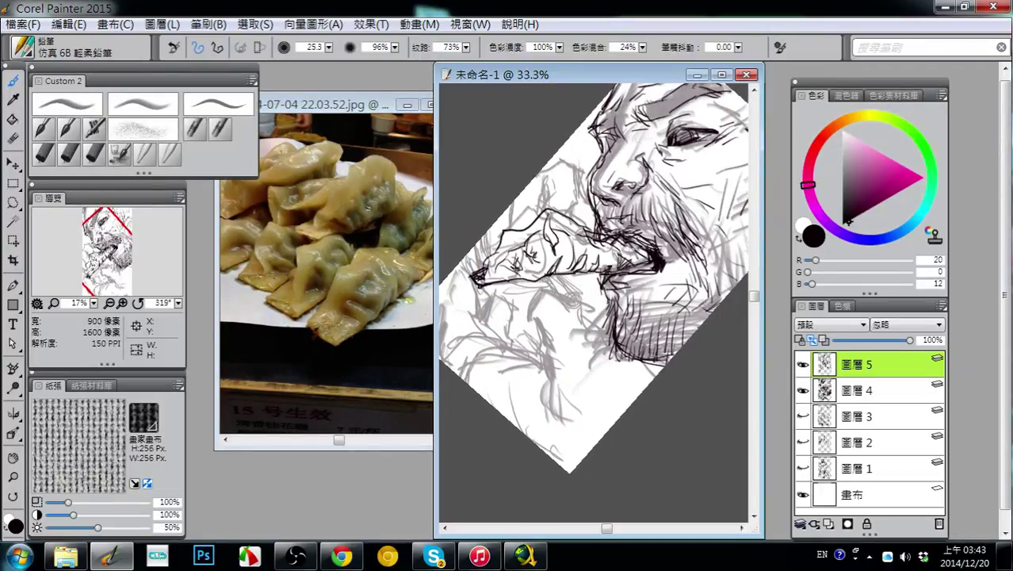
pyautogui.moveTo(634, 249); pyautogui.dragTo(653, 262)
# - Sketch the contours of the hand around the dumpling's outer end
pyautogui.moveTo(625, 325)
pyautogui.mouseDown()
pyautogui.moveTo(661, 326)
pyautogui.moveTo(580, 292)
pyautogui.moveTo(558, 252)
pyautogui.mouseUp()
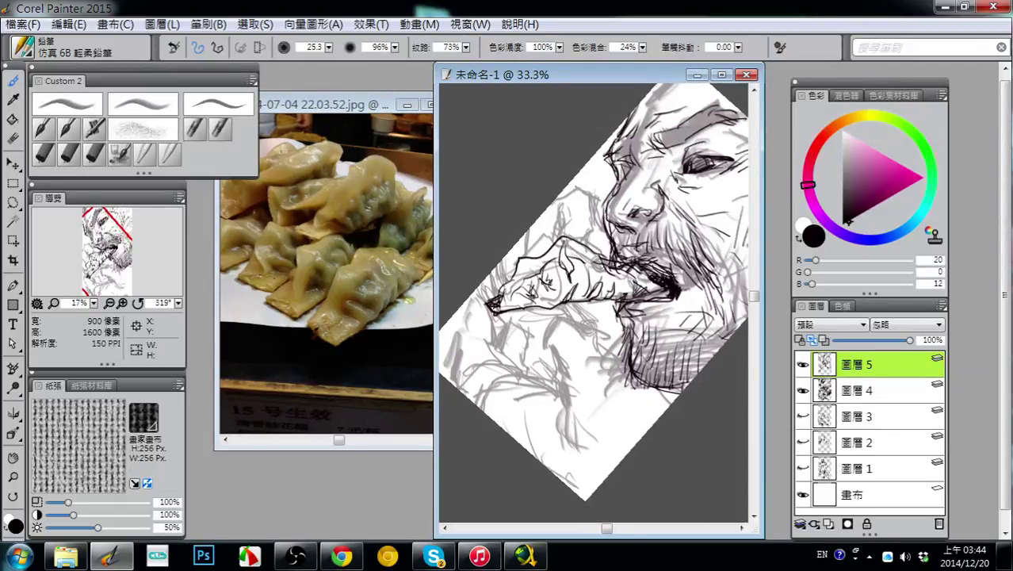
pyautogui.moveTo(493, 283)
pyautogui.mouseDown()
pyautogui.moveTo(540, 242)
pyautogui.moveTo(547, 260)
pyautogui.moveTo(514, 248)
pyautogui.moveTo(502, 270)
pyautogui.moveTo(509, 289)
pyautogui.moveTo(551, 311)
pyautogui.moveTo(561, 295)
pyautogui.mouseUp()
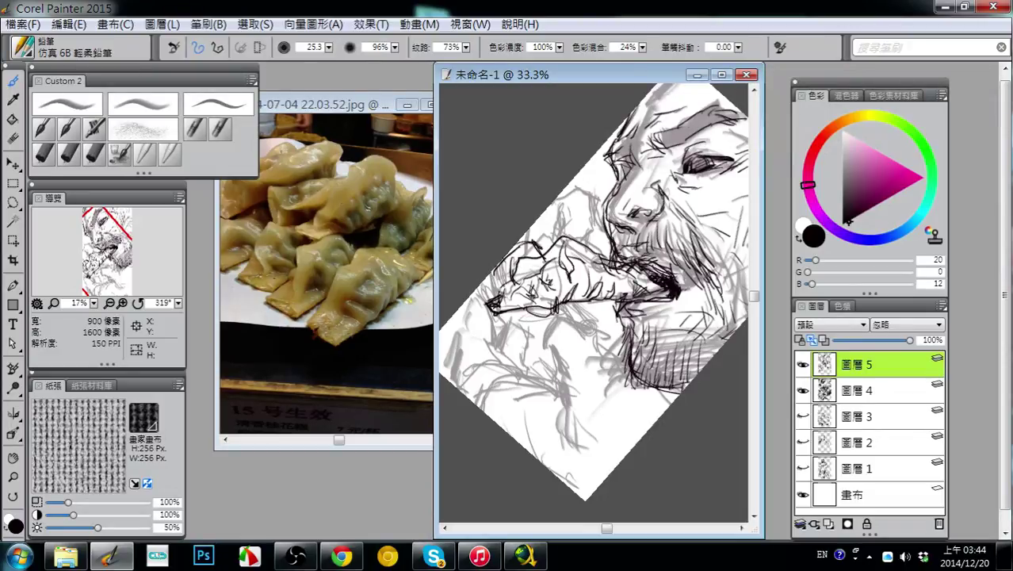
pyautogui.moveTo(499, 279); pyautogui.dragTo(541, 317)
pyautogui.moveTo(458, 325); pyautogui.dragTo(493, 308)
pyautogui.moveTo(538, 305); pyautogui.dragTo(532, 316)
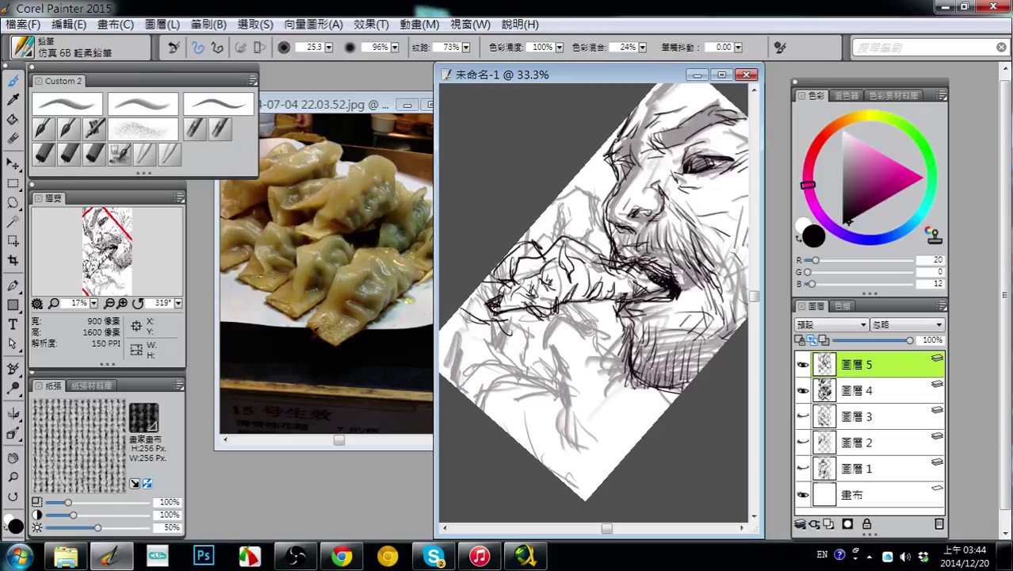
# - Draw curved finger contours beneath the dumpling and the connecting lines of the hand
pyautogui.moveTo(512, 331)
pyautogui.mouseDown()
pyautogui.moveTo(544, 353)
pyautogui.moveTo(571, 350)
pyautogui.moveTo(574, 333)
pyautogui.moveTo(584, 341)
pyautogui.moveTo(567, 349)
pyautogui.moveTo(565, 333)
pyautogui.moveTo(548, 353)
pyautogui.mouseUp()
pyautogui.moveTo(519, 338)
pyautogui.mouseDown()
pyautogui.moveTo(526, 351)
pyautogui.moveTo(459, 307)
pyautogui.moveTo(513, 342)
pyautogui.moveTo(458, 364)
pyautogui.moveTo(446, 347)
pyautogui.moveTo(512, 369)
pyautogui.moveTo(526, 354)
pyautogui.moveTo(511, 358)
pyautogui.moveTo(512, 372)
pyautogui.moveTo(529, 387)
pyautogui.mouseUp()
pyautogui.moveTo(529, 374); pyautogui.dragTo(494, 380)
pyautogui.moveTo(528, 344)
pyautogui.mouseDown()
pyautogui.moveTo(512, 368)
pyautogui.moveTo(531, 354)
pyautogui.mouseUp()
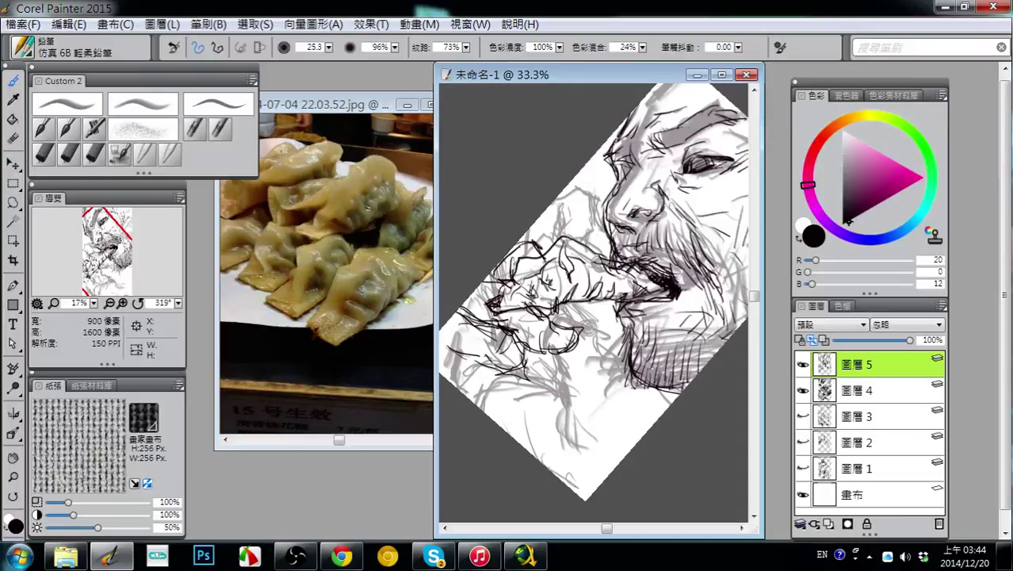
# - Widen the drawing window, add contour strokes along the hand's lower edge and undo the last strokes
pyautogui.moveTo(435, 351)
pyautogui.mouseDown()
pyautogui.moveTo(474, 351)
pyautogui.moveTo(400, 350)
pyautogui.mouseUp()
pyautogui.moveTo(511, 344); pyautogui.dragTo(537, 339)
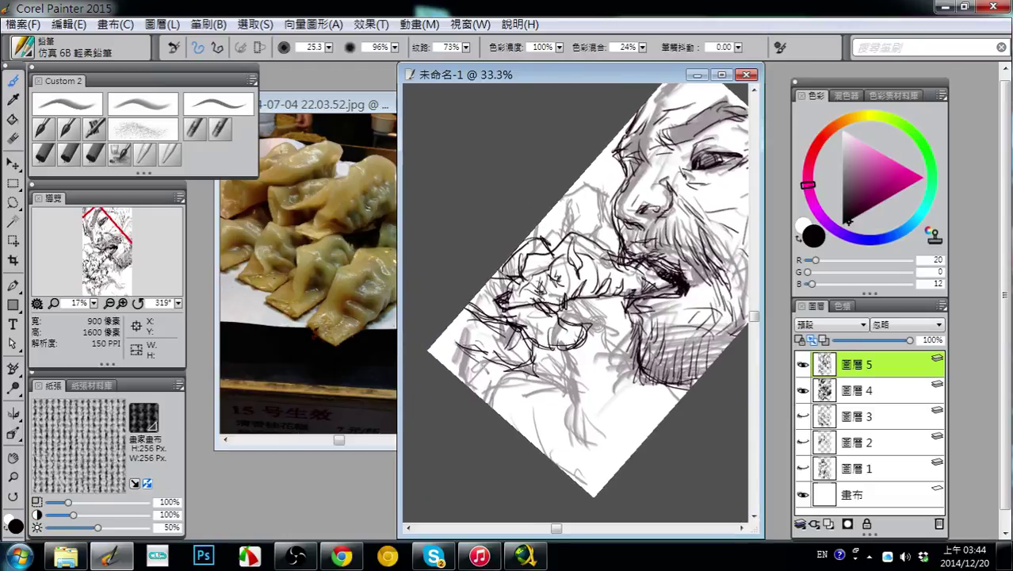
pyautogui.moveTo(451, 370)
pyautogui.mouseDown()
pyautogui.moveTo(469, 385)
pyautogui.moveTo(509, 363)
pyautogui.moveTo(482, 385)
pyautogui.mouseUp()
pyautogui.hotkey('ctrl', 'z')
pyautogui.hotkey('ctrl', 'z')
pyautogui.moveTo(571, 330); pyautogui.dragTo(554, 349)
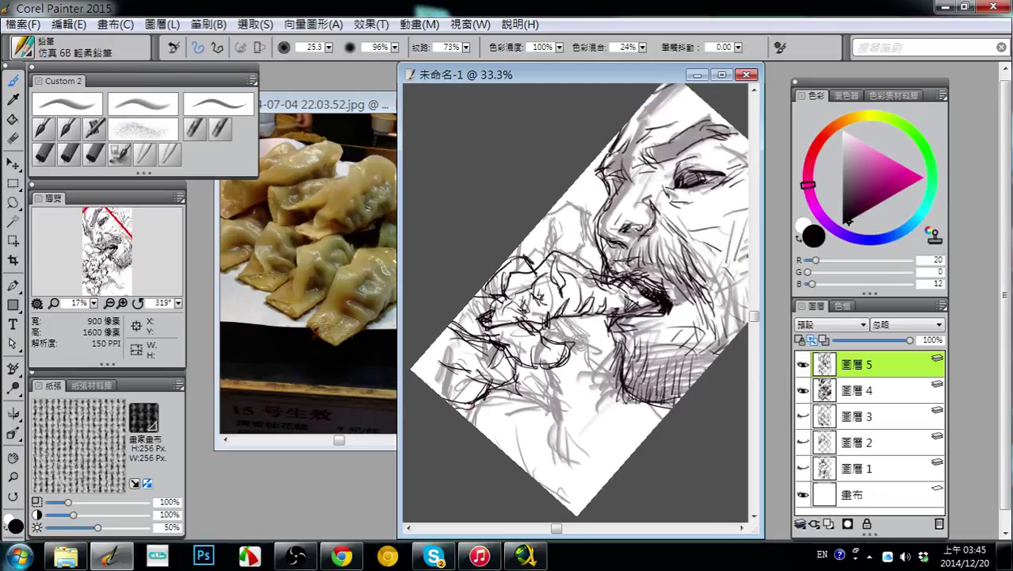
# - Draw a chopstick end above the dumpling near the nose and a thick dark chopstick along the dumpling's lower edge
pyautogui.moveTo(580, 236)
pyautogui.mouseDown()
pyautogui.moveTo(547, 268)
pyautogui.moveTo(589, 237)
pyautogui.moveTo(595, 253)
pyautogui.moveTo(581, 252)
pyautogui.moveTo(600, 257)
pyautogui.moveTo(578, 263)
pyautogui.mouseUp()
pyautogui.moveTo(594, 251); pyautogui.dragTo(573, 266)
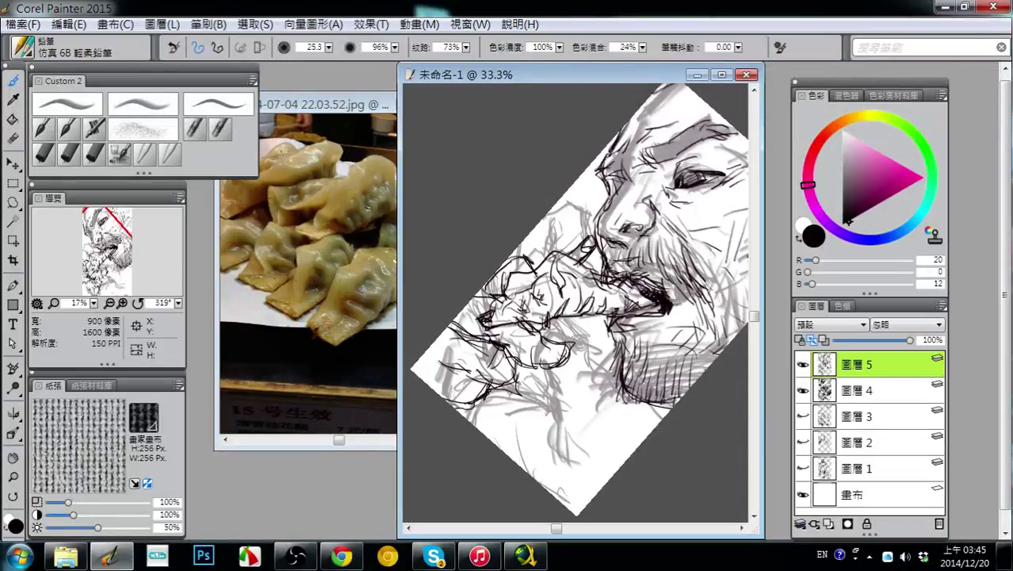
pyautogui.moveTo(563, 317); pyautogui.dragTo(524, 333)
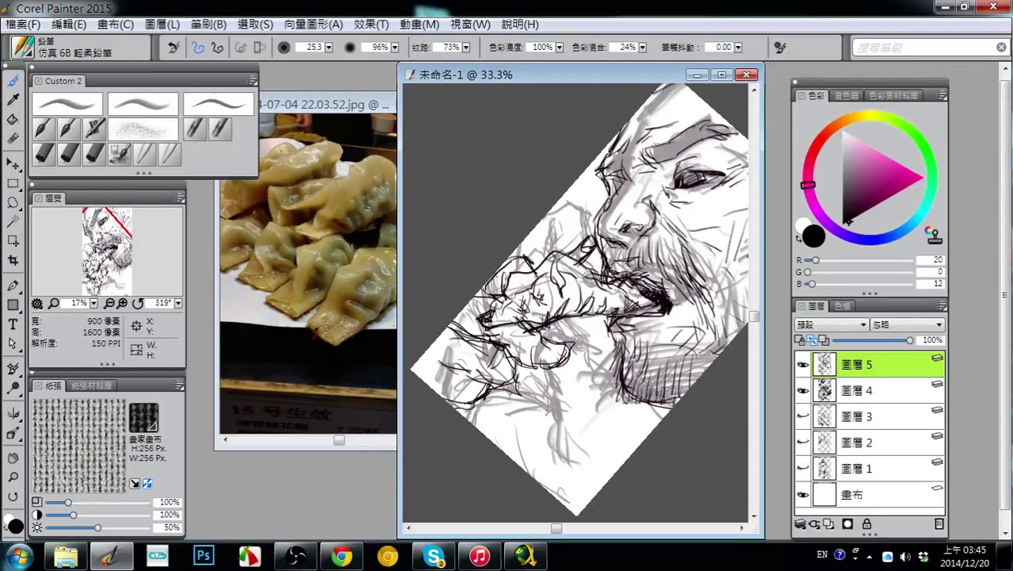
pyautogui.moveTo(543, 336); pyautogui.dragTo(615, 300)
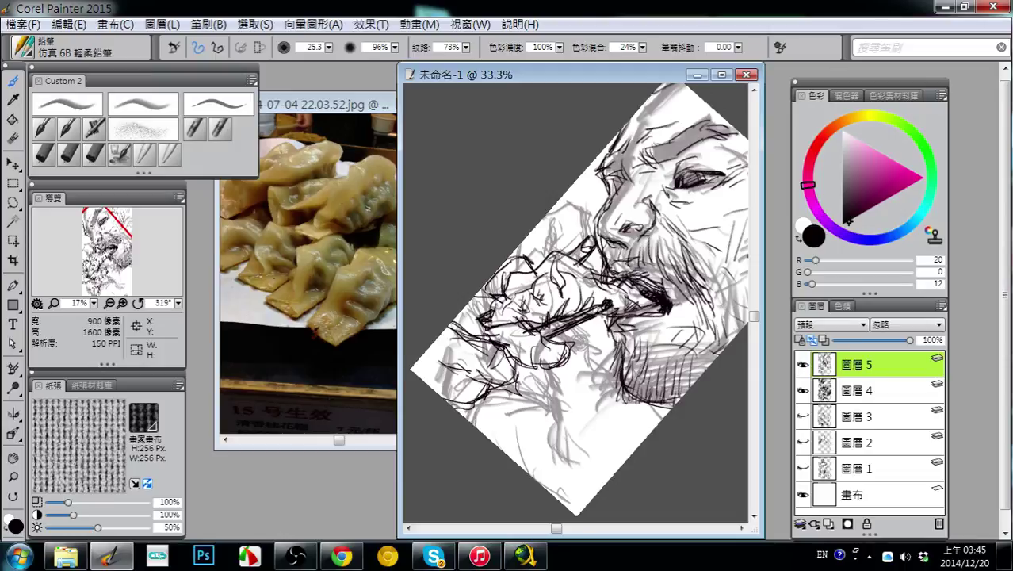
pyautogui.moveTo(540, 339); pyautogui.dragTo(572, 318)
# - Redraw the chopstick end between the dumpling and the nose, erasing its overlap with the nose and darkening it with short strokes
pyautogui.moveTo(571, 252); pyautogui.dragTo(593, 237)
pyautogui.moveTo(579, 256); pyautogui.dragTo(595, 238)
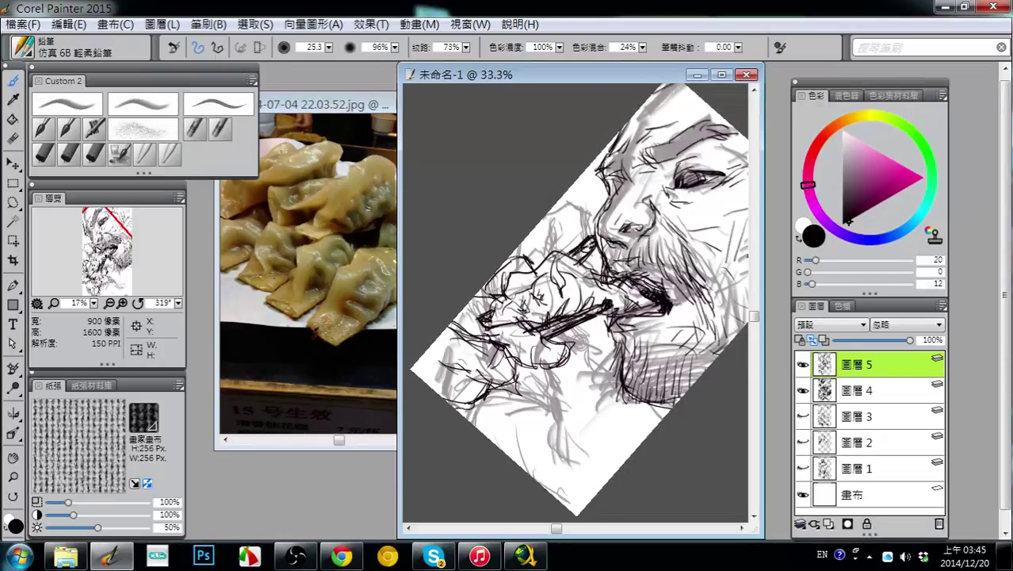
pyautogui.hotkey('ctrl', 'z')
pyautogui.press('n')
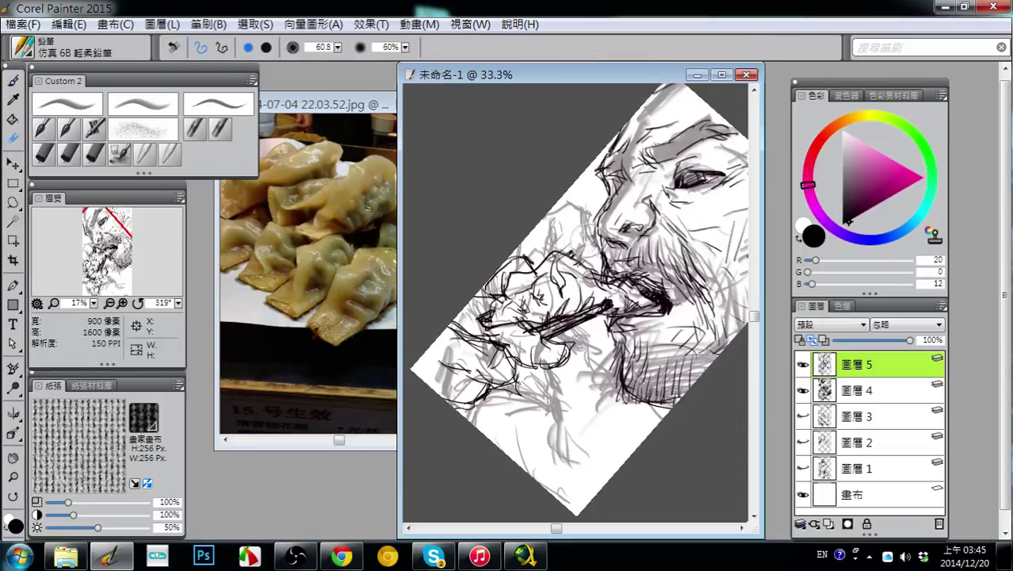
pyautogui.moveTo(593, 231)
pyautogui.mouseDown()
pyautogui.moveTo(572, 252)
pyautogui.moveTo(602, 248)
pyautogui.mouseUp()
pyautogui.press('b')
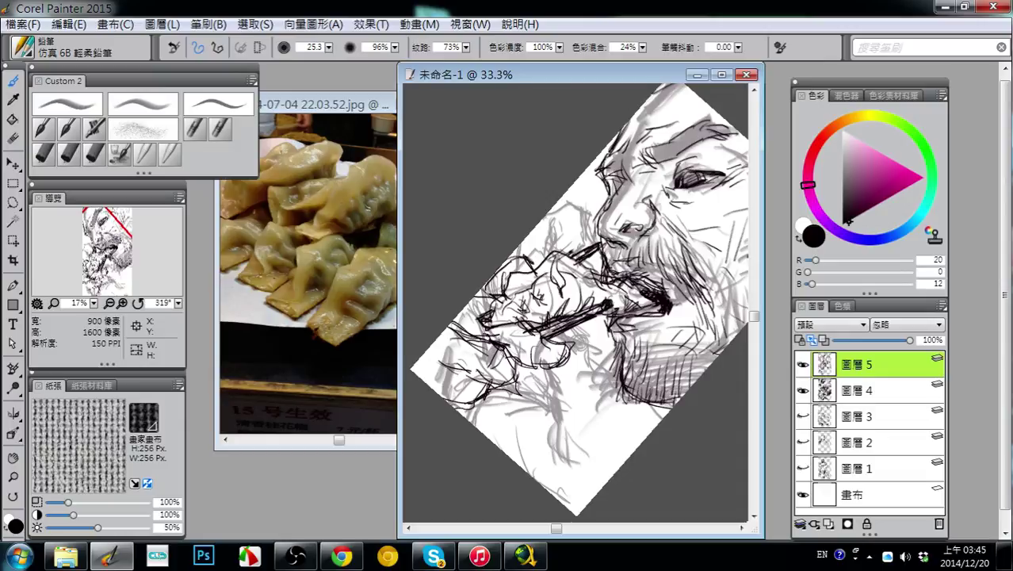
pyautogui.moveTo(590, 365); pyautogui.dragTo(552, 340)
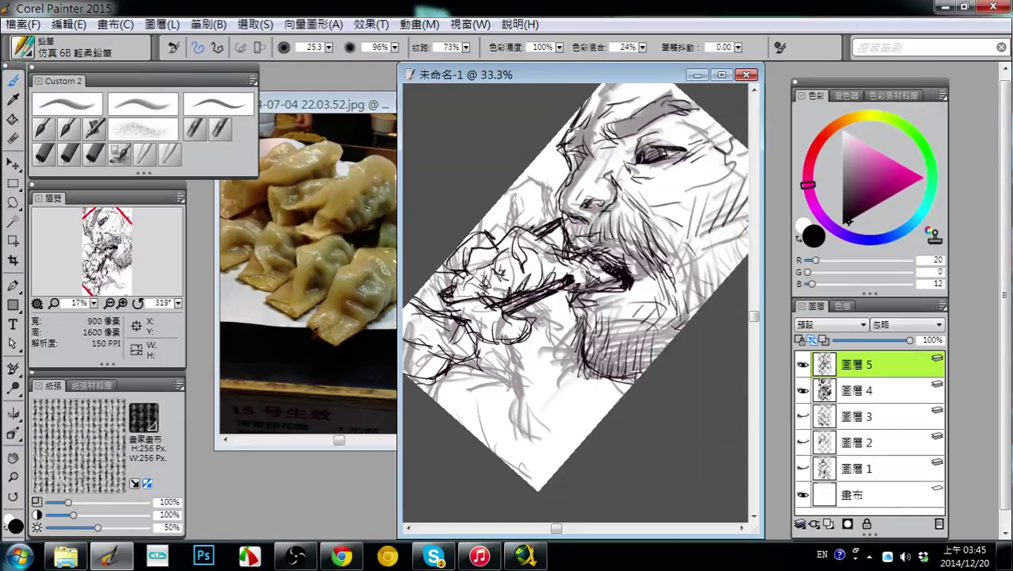
pyautogui.moveTo(527, 250); pyautogui.dragTo(554, 232)
pyautogui.moveTo(535, 251); pyautogui.dragTo(549, 239)
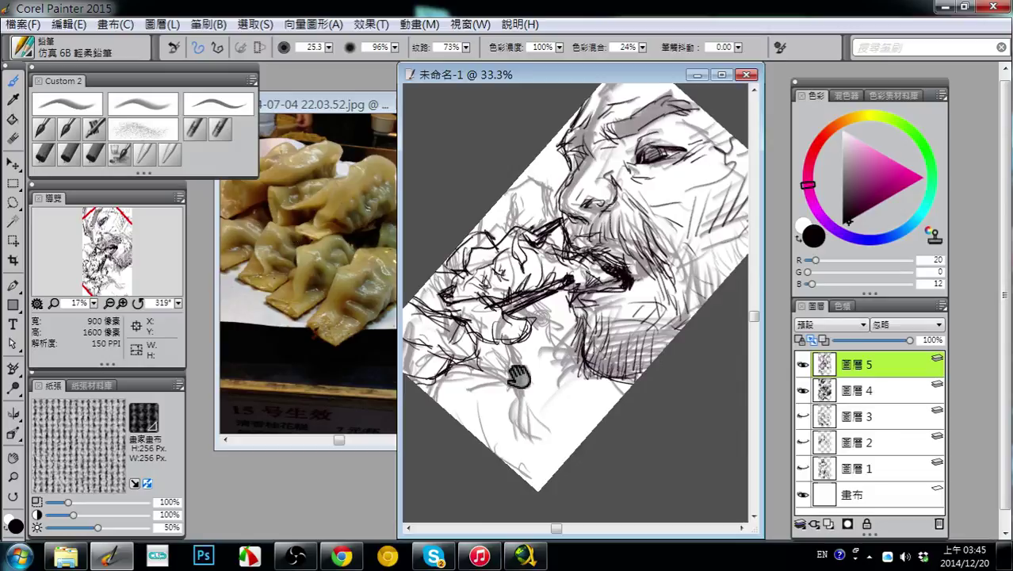
# - Draw the curved finger contour under the dumpling below the dark chopstick and clean it up with the eraser
pyautogui.moveTo(515, 373); pyautogui.dragTo(589, 389)
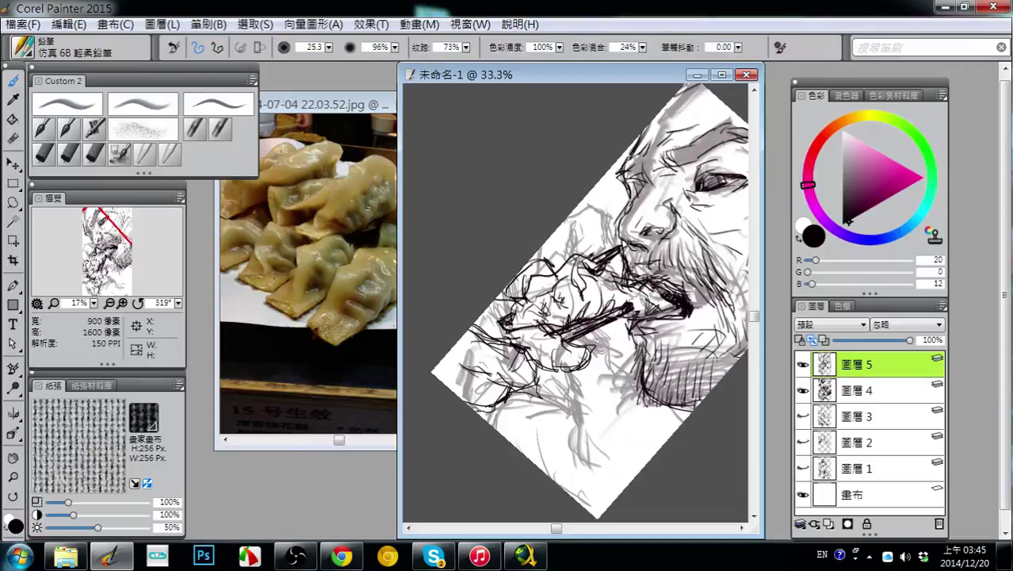
pyautogui.moveTo(535, 326); pyautogui.dragTo(593, 375)
pyautogui.press('n')
pyautogui.press('b')
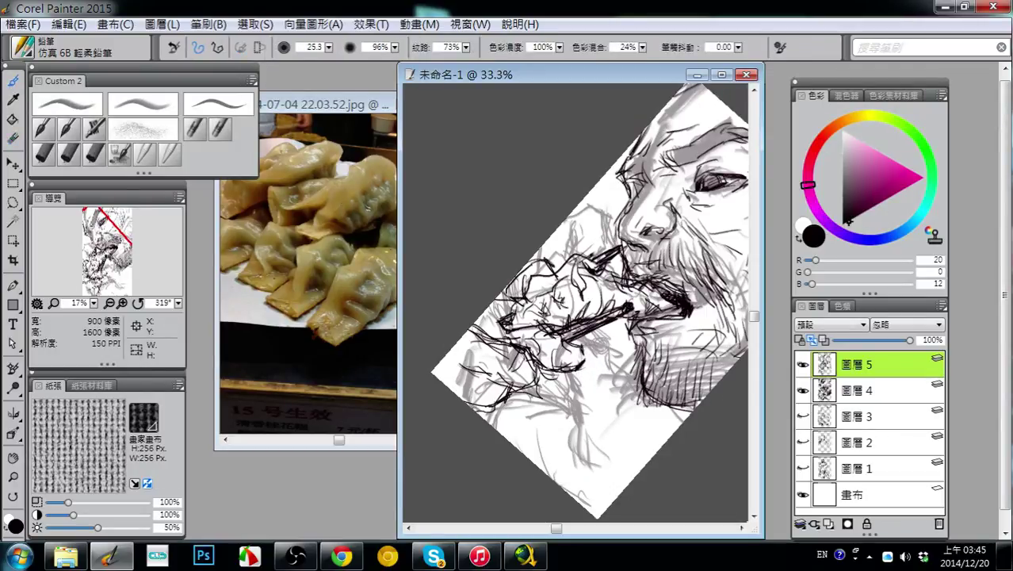
# - Draw the back of the hand and the wrist contour down to the canvas edge, plus a line under the bearded chin
pyautogui.moveTo(650, 416)
pyautogui.mouseDown()
pyautogui.moveTo(575, 373)
pyautogui.moveTo(550, 344)
pyautogui.moveTo(612, 421)
pyautogui.moveTo(541, 443)
pyautogui.moveTo(512, 438)
pyautogui.mouseUp()
pyautogui.moveTo(590, 401)
pyautogui.mouseDown()
pyautogui.moveTo(599, 407)
pyautogui.moveTo(594, 357)
pyautogui.moveTo(559, 351)
pyautogui.moveTo(599, 352)
pyautogui.moveTo(583, 354)
pyautogui.mouseUp()
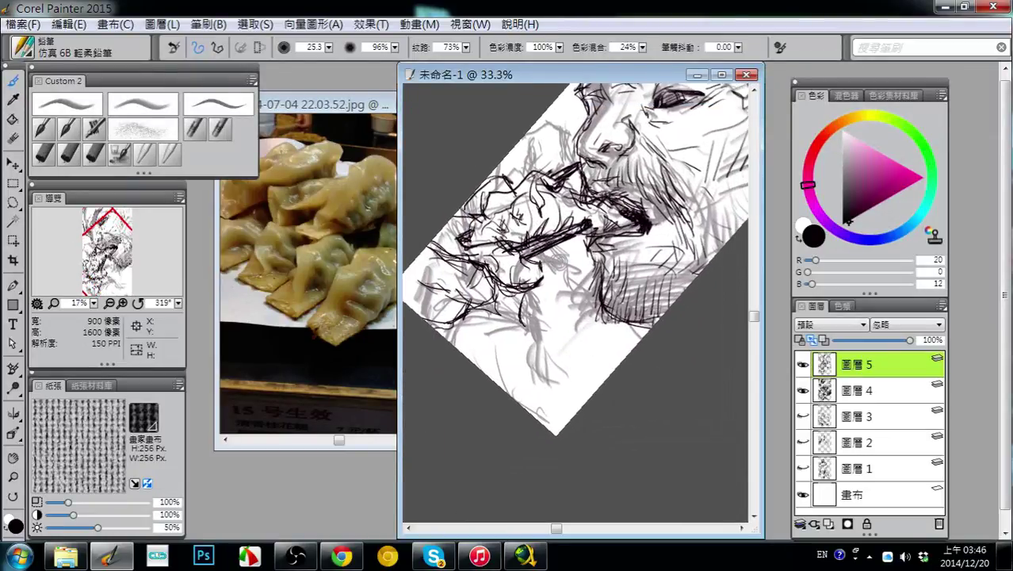
pyautogui.moveTo(518, 317)
pyautogui.mouseDown()
pyautogui.moveTo(538, 322)
pyautogui.moveTo(547, 288)
pyautogui.moveTo(575, 314)
pyautogui.mouseUp()
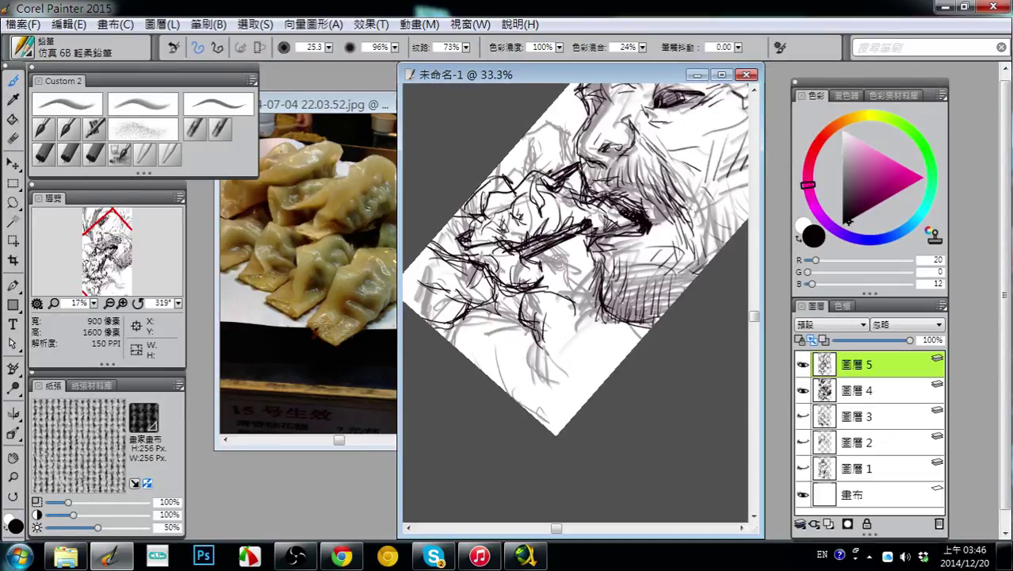
pyautogui.moveTo(543, 345); pyautogui.dragTo(571, 403)
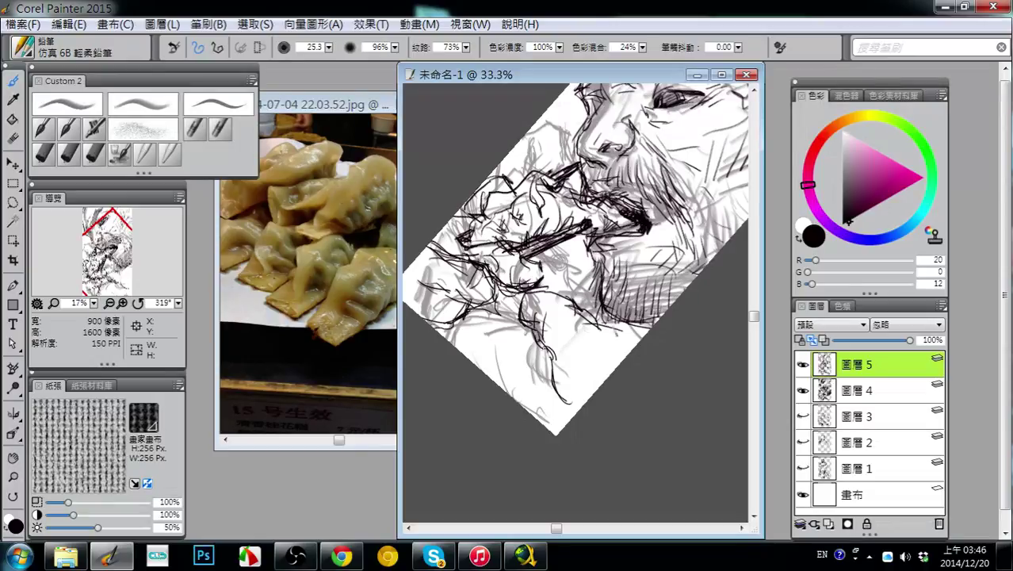
pyautogui.moveTo(580, 331); pyautogui.dragTo(643, 339)
pyautogui.moveTo(554, 357); pyautogui.dragTo(550, 396)
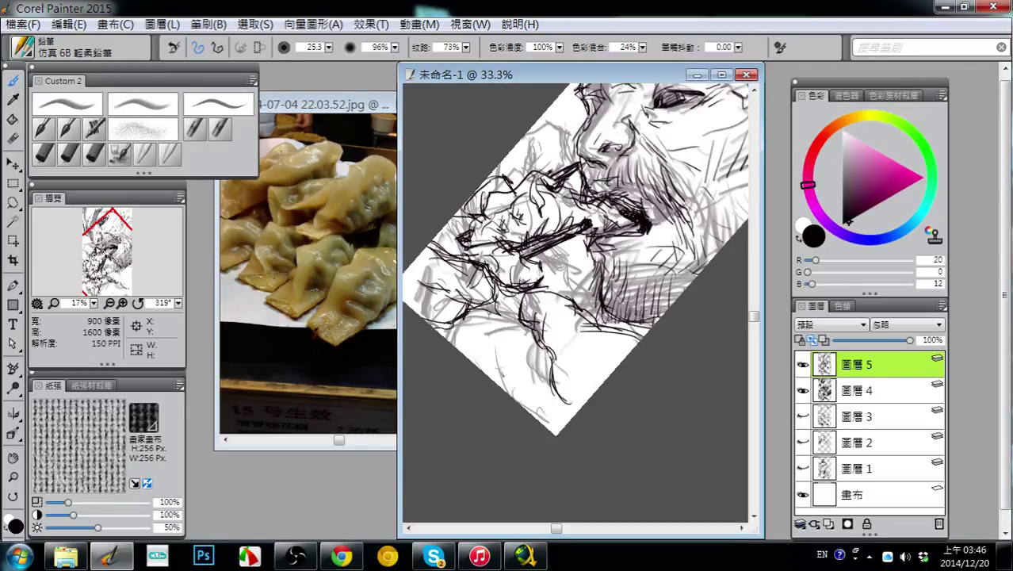
# - Add curved lines across the wrist from the hand's contour to the canvas edge
pyautogui.moveTo(533, 354)
pyautogui.mouseDown()
pyautogui.moveTo(496, 375)
pyautogui.moveTo(534, 370)
pyautogui.mouseUp()
pyautogui.moveTo(520, 352)
pyautogui.mouseDown()
pyautogui.moveTo(487, 368)
pyautogui.moveTo(491, 375)
pyautogui.mouseUp()
pyautogui.moveTo(542, 353)
pyautogui.mouseDown()
pyautogui.moveTo(504, 363)
pyautogui.moveTo(535, 429)
pyautogui.moveTo(521, 394)
pyautogui.mouseUp()
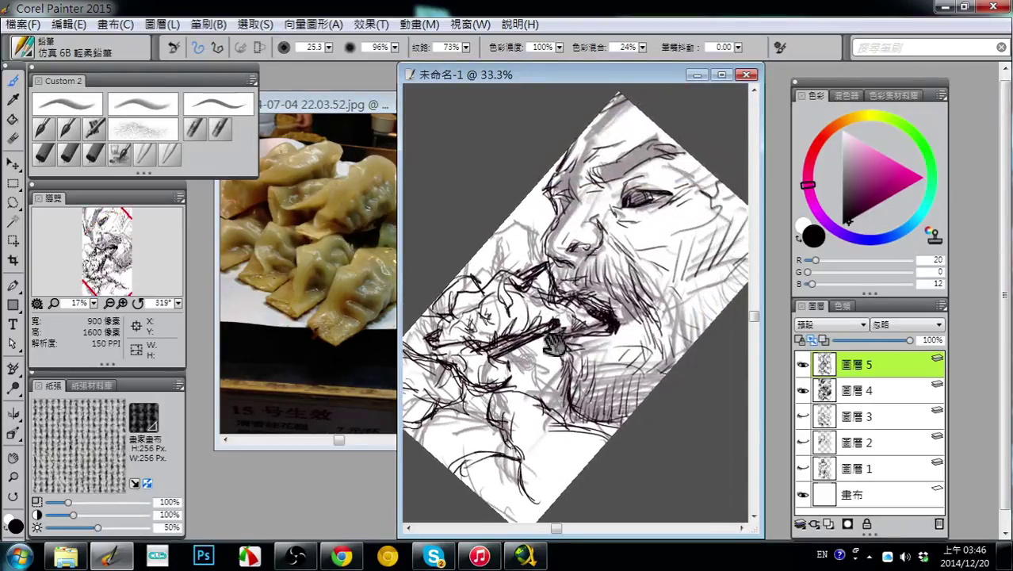
pyautogui.moveTo(555, 342); pyautogui.dragTo(595, 275)
pyautogui.moveTo(511, 375)
pyautogui.mouseDown()
pyautogui.moveTo(460, 389)
pyautogui.moveTo(553, 391)
pyautogui.mouseUp()
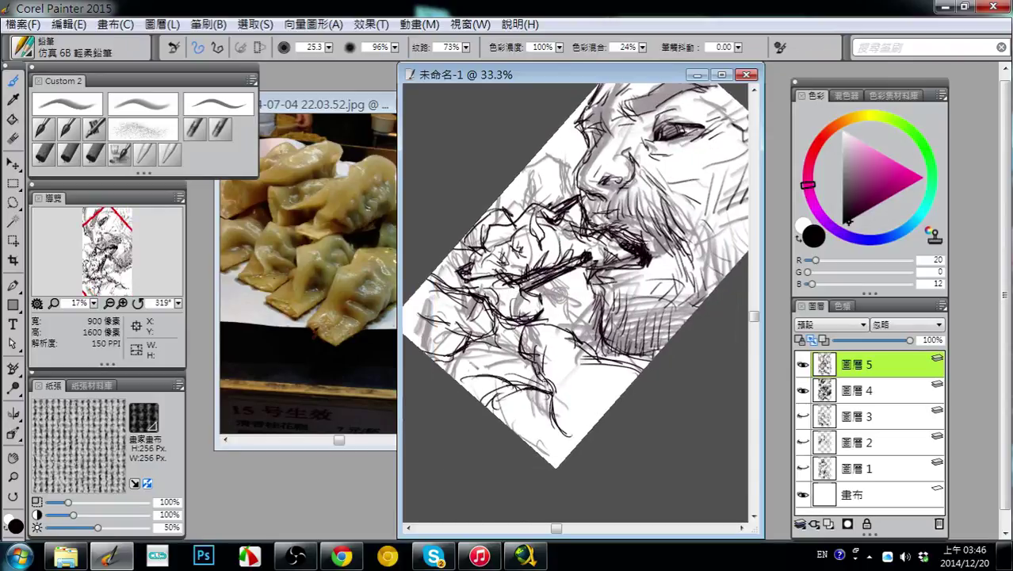
# - Outline the finger at the hand's outer side, undoing misplaced strokes and erasing stray marks below it
pyautogui.moveTo(474, 352); pyautogui.dragTo(478, 376)
pyautogui.moveTo(456, 309); pyautogui.dragTo(440, 345)
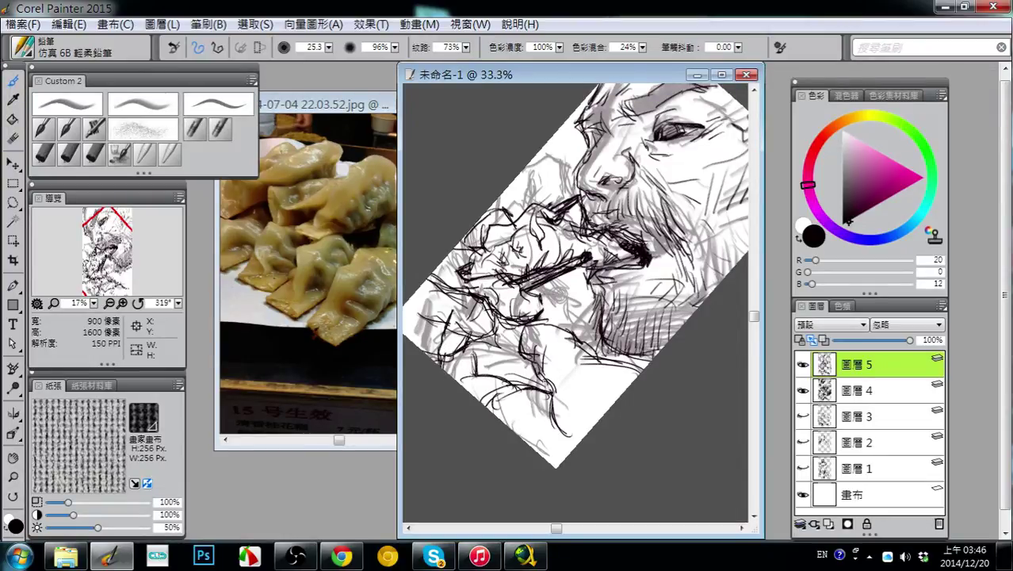
pyautogui.moveTo(477, 316)
pyautogui.mouseDown()
pyautogui.moveTo(449, 333)
pyautogui.moveTo(447, 347)
pyautogui.mouseUp()
pyautogui.hotkey('ctrl', 'z')
pyautogui.hotkey('ctrl', 'z')
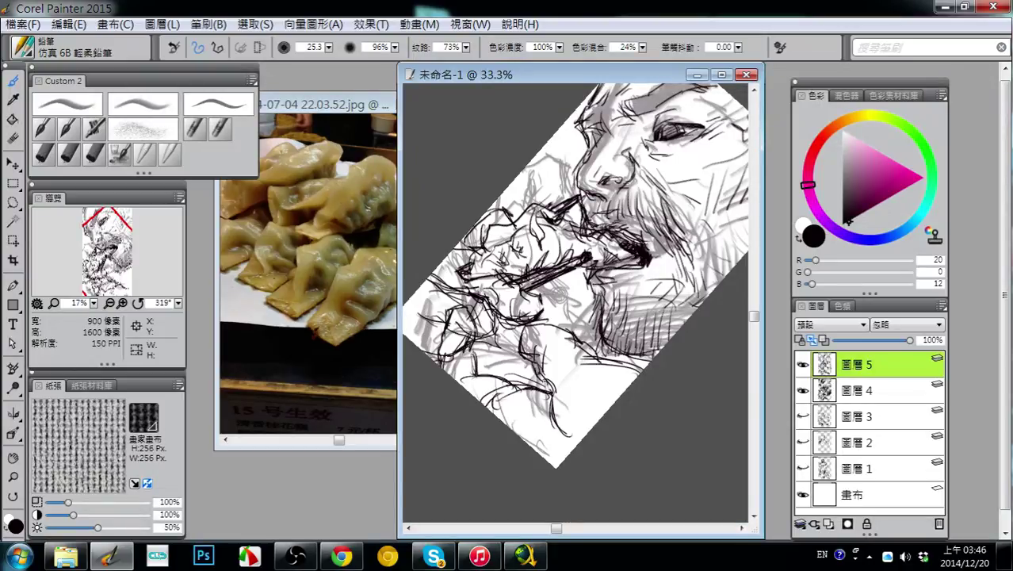
pyautogui.press('n')
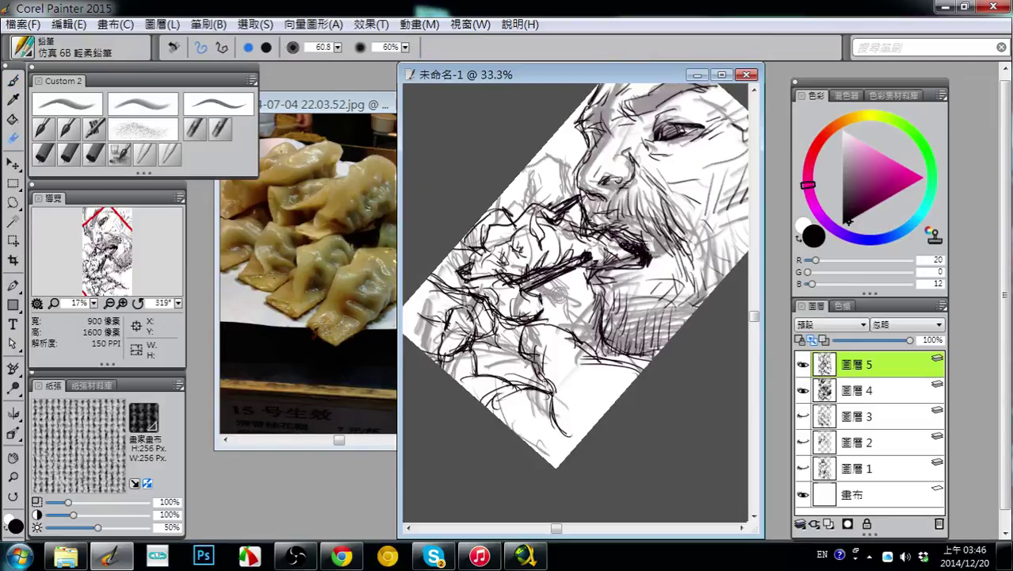
pyautogui.moveTo(454, 363); pyautogui.dragTo(463, 351)
pyautogui.press('b')
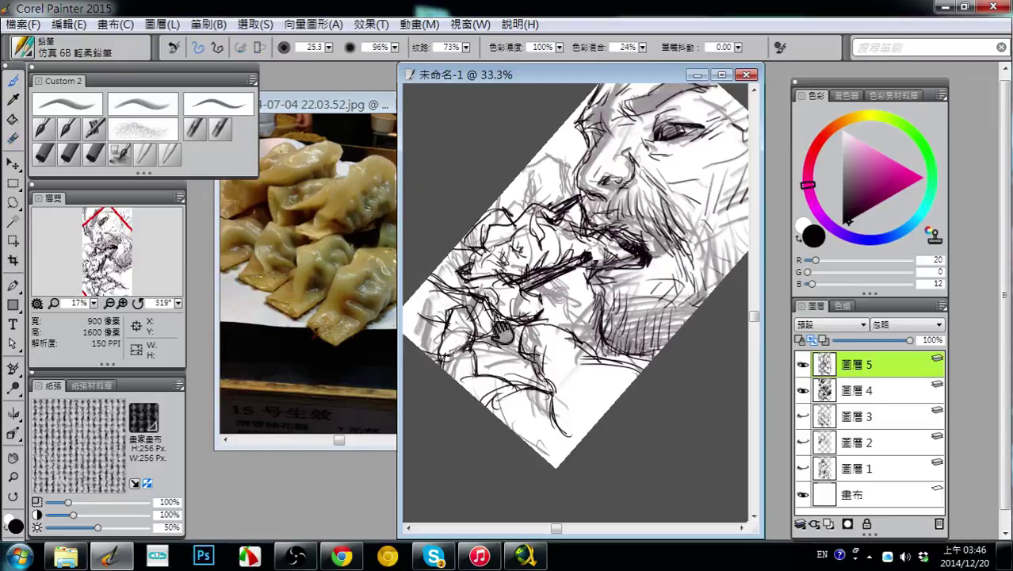
# - Draw the contours of the folded fingers beneath the dumpling with short dark strokes between them
pyautogui.moveTo(519, 334); pyautogui.dragTo(495, 335)
pyautogui.moveTo(528, 279); pyautogui.dragTo(565, 339)
pyautogui.moveTo(571, 392); pyautogui.dragTo(572, 321)
pyautogui.moveTo(508, 361); pyautogui.dragTo(518, 332)
pyautogui.moveTo(489, 323)
pyautogui.mouseDown()
pyautogui.moveTo(498, 301)
pyautogui.moveTo(483, 316)
pyautogui.moveTo(490, 309)
pyautogui.mouseUp()
pyautogui.moveTo(520, 296)
pyautogui.mouseDown()
pyautogui.moveTo(502, 311)
pyautogui.moveTo(509, 333)
pyautogui.mouseUp()
pyautogui.moveTo(502, 335)
pyautogui.mouseDown()
pyautogui.moveTo(494, 349)
pyautogui.moveTo(514, 347)
pyautogui.mouseUp()
pyautogui.moveTo(515, 332); pyautogui.dragTo(506, 348)
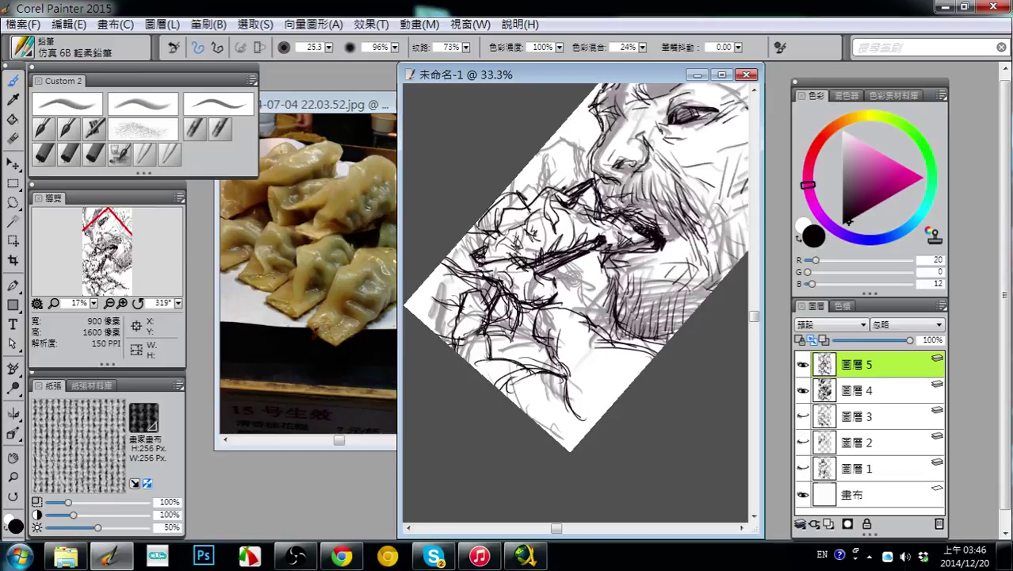
# - Erase the excess strokes between the folded fingers and draw the finger contours running down to the wrist
pyautogui.press('n')
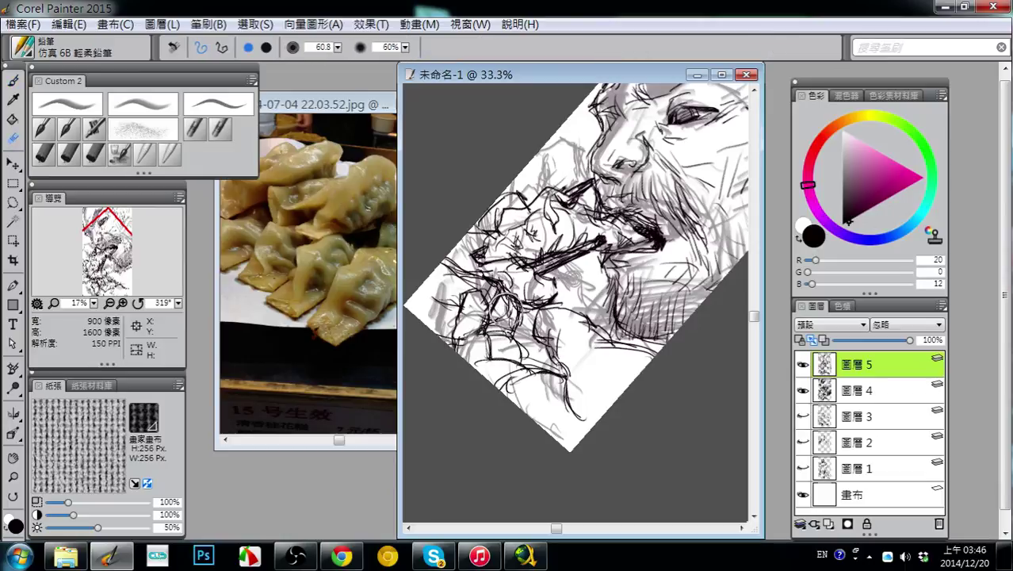
pyautogui.press('b')
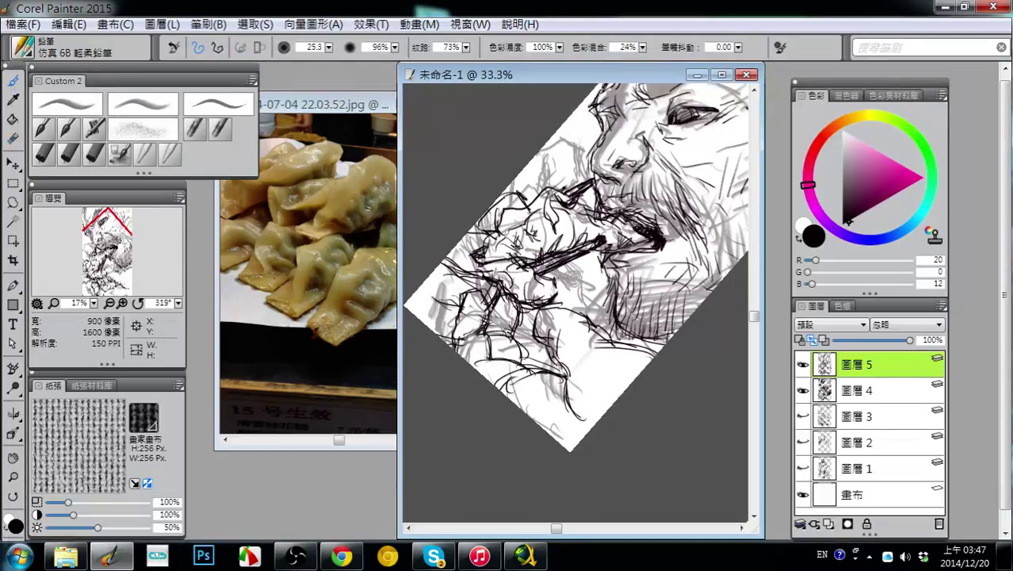
pyautogui.moveTo(517, 300)
pyautogui.mouseDown()
pyautogui.moveTo(508, 342)
pyautogui.moveTo(524, 361)
pyautogui.mouseUp()
pyautogui.moveTo(531, 344); pyautogui.dragTo(522, 371)
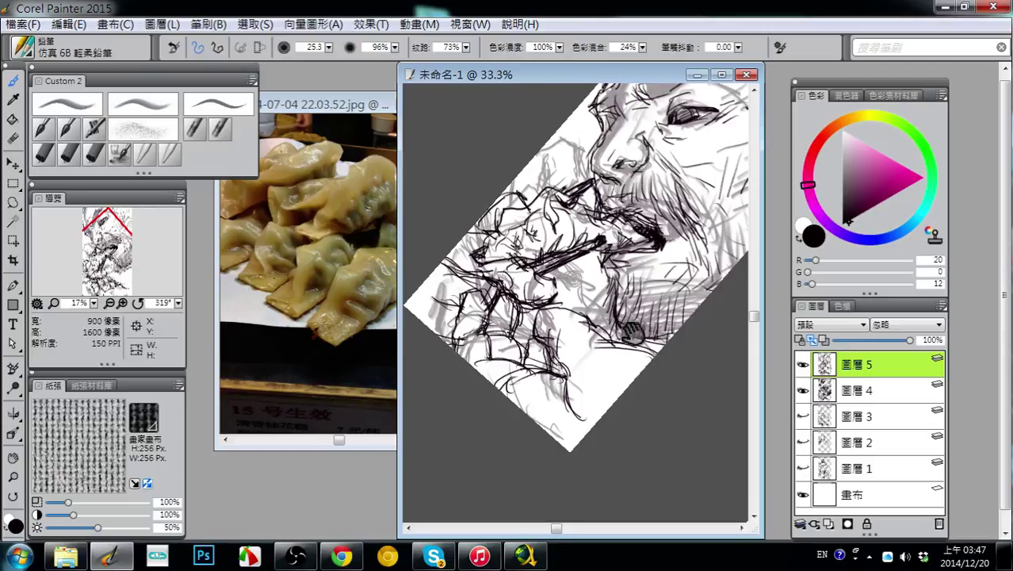
# - Hide the rough sketch on 圖層 4 and reset the canvas rotation to 0°
pyautogui.moveTo(632, 332); pyautogui.dragTo(617, 409)
pyautogui.click(803, 390)
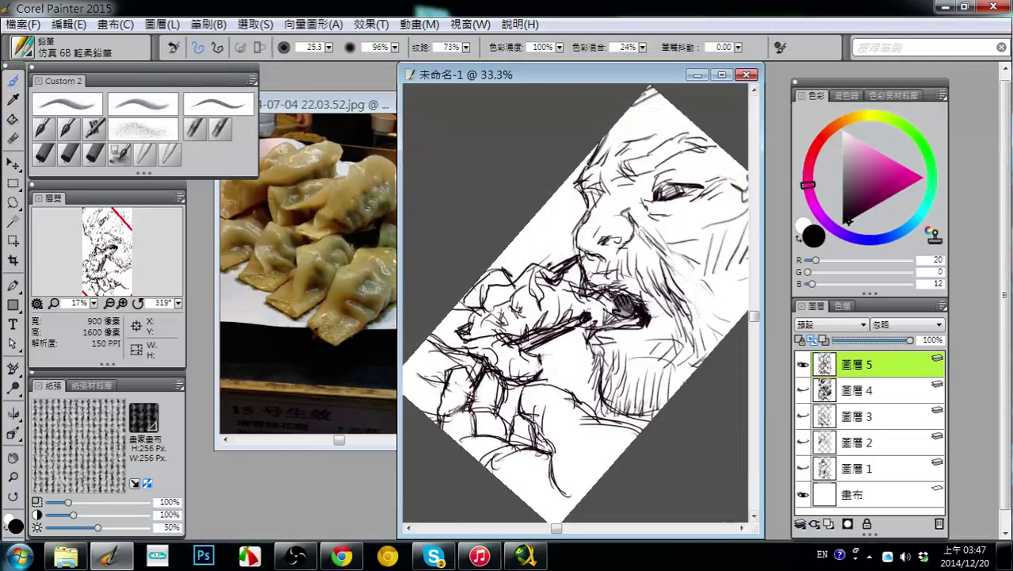
pyautogui.moveTo(580, 302); pyautogui.dragTo(587, 265)
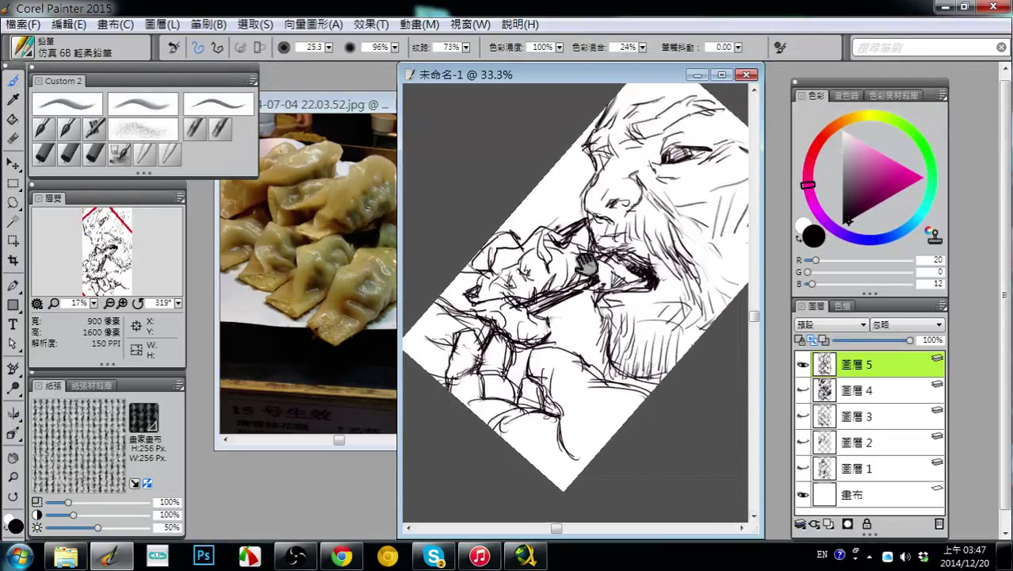
pyautogui.click(138, 303)
pyautogui.moveTo(603, 355); pyautogui.dragTo(584, 301)
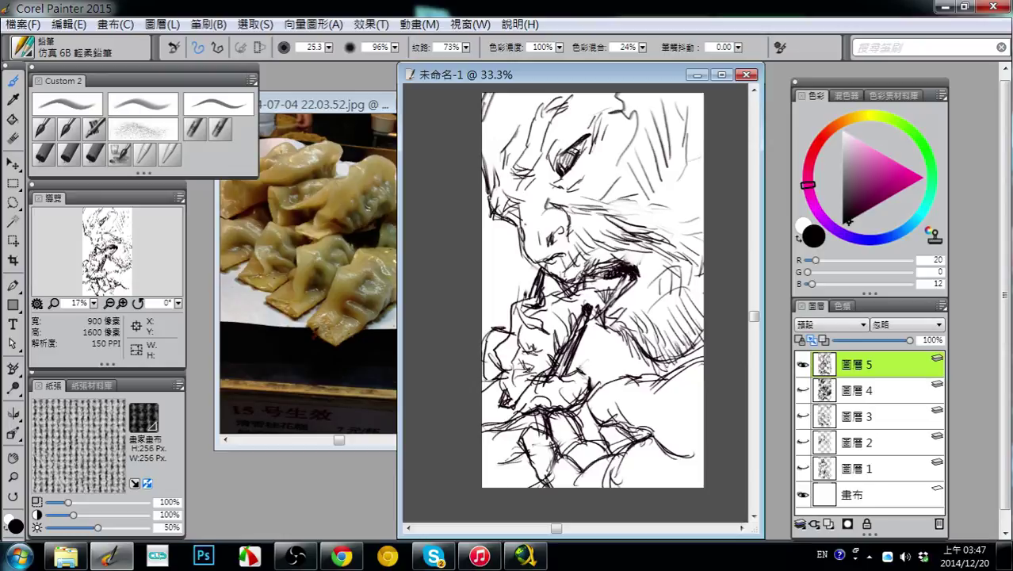
pyautogui.moveTo(473, 424); pyautogui.dragTo(477, 446)
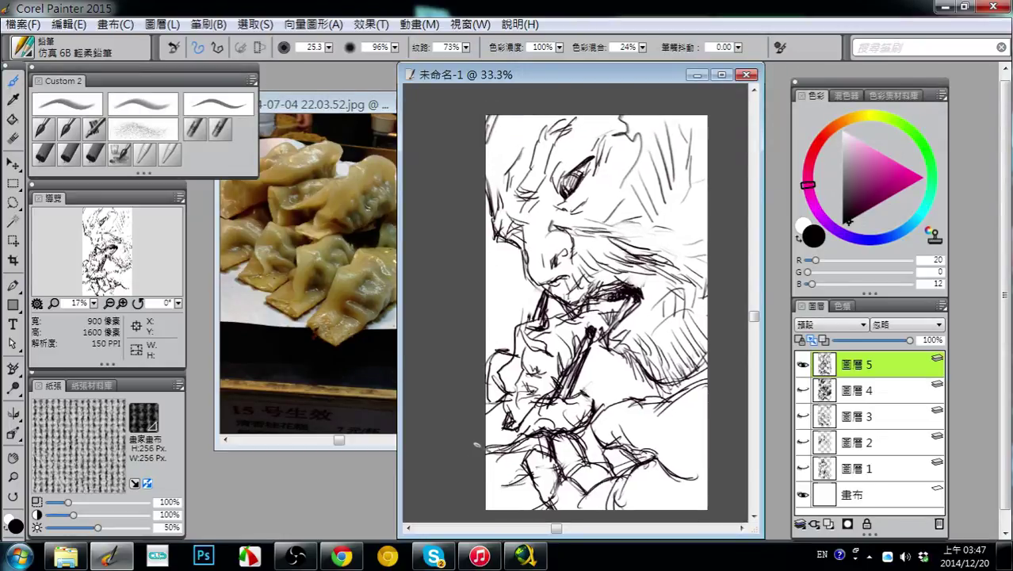
pyautogui.moveTo(593, 312); pyautogui.dragTo(572, 306)
# - Mix a muted red painting colour with R 203, G 116 and B 116
pyautogui.click(862, 116)
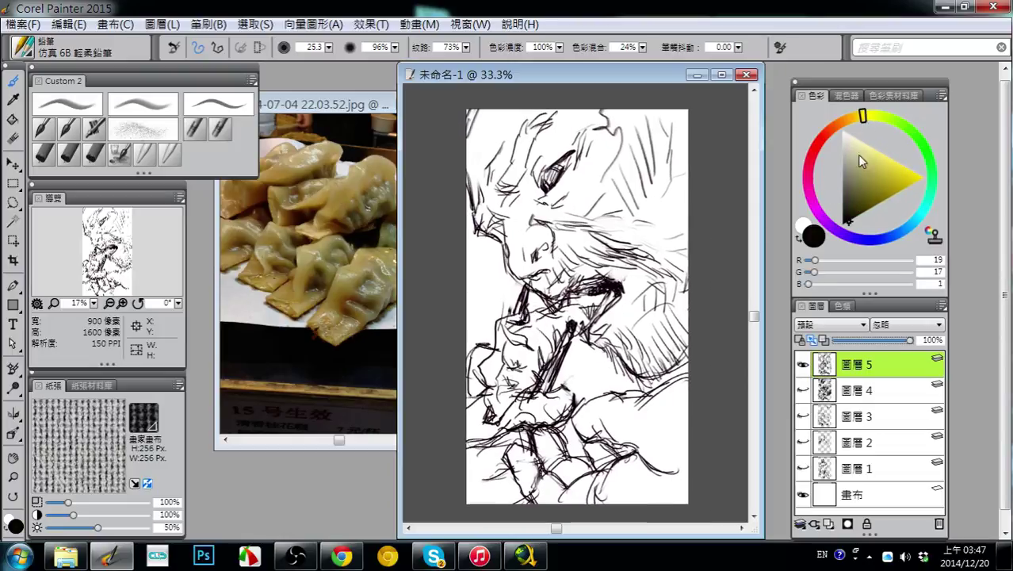
pyautogui.moveTo(859, 222)
pyautogui.mouseDown()
pyautogui.moveTo(847, 191)
pyautogui.moveTo(858, 189)
pyautogui.mouseUp()
pyautogui.moveTo(822, 220)
pyautogui.mouseDown()
pyautogui.moveTo(867, 237)
pyautogui.moveTo(834, 232)
pyautogui.mouseUp()
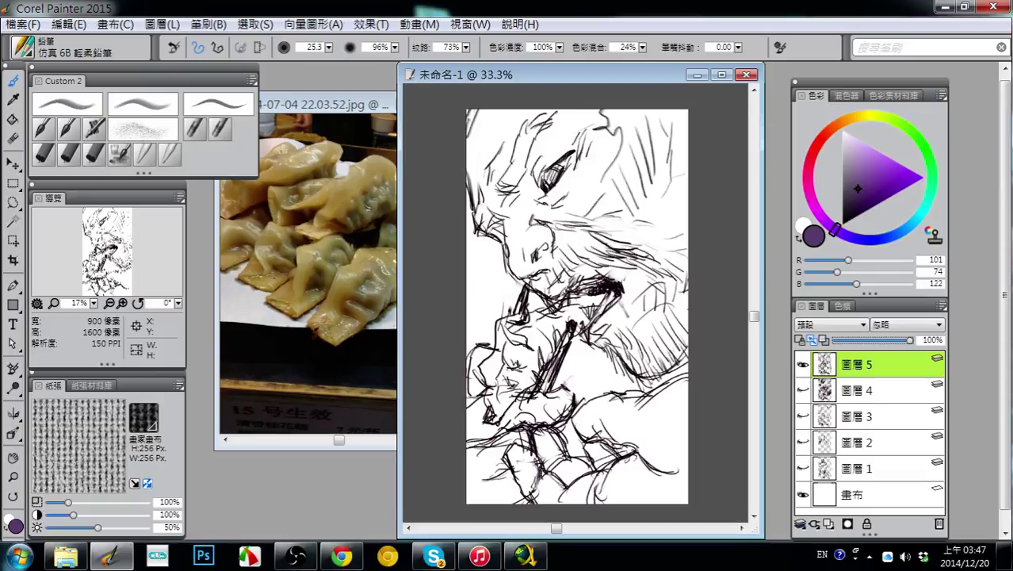
pyautogui.click(817, 146)
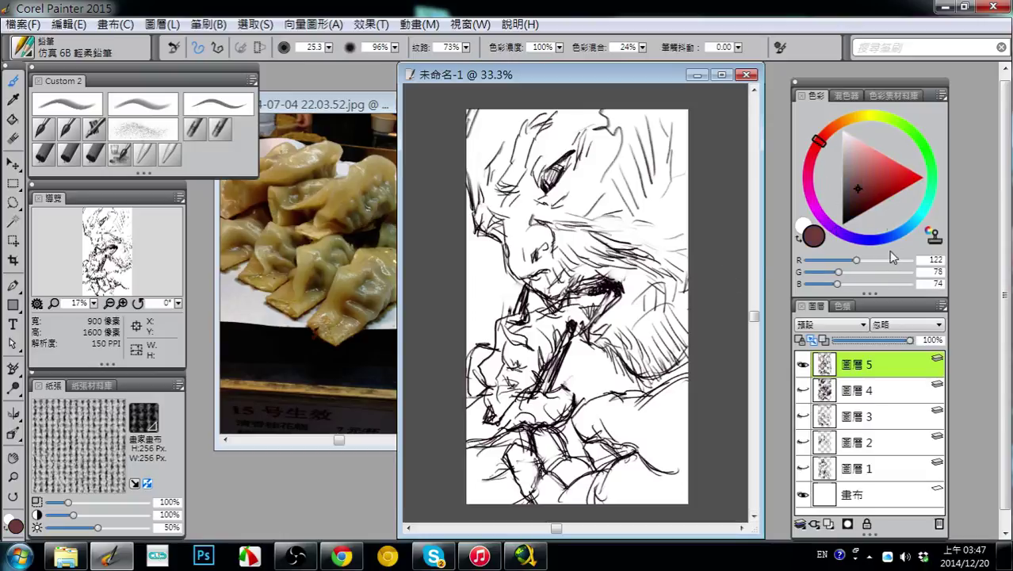
pyautogui.moveTo(868, 182); pyautogui.dragTo(887, 164)
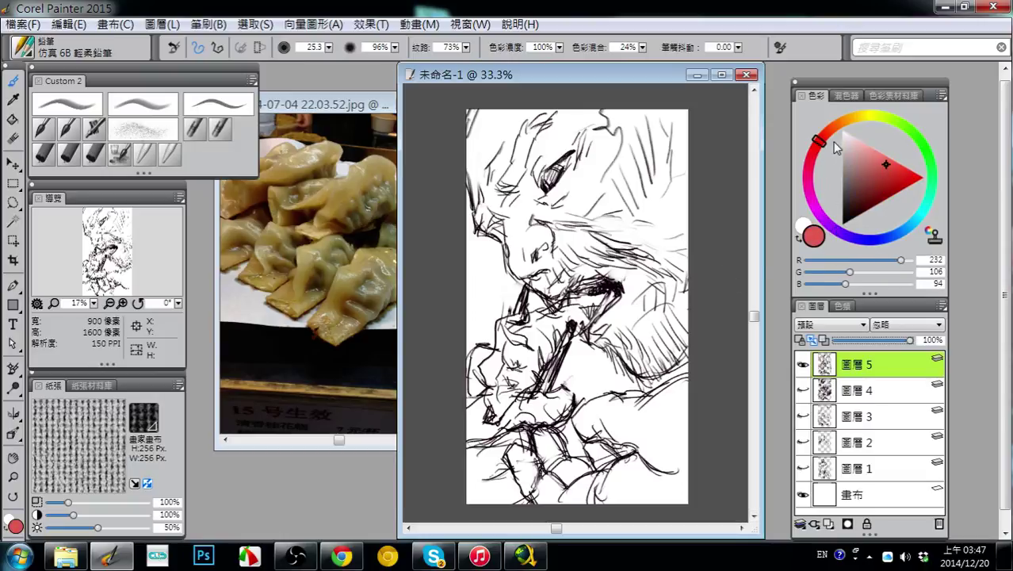
pyautogui.click(896, 261)
pyautogui.click(869, 273)
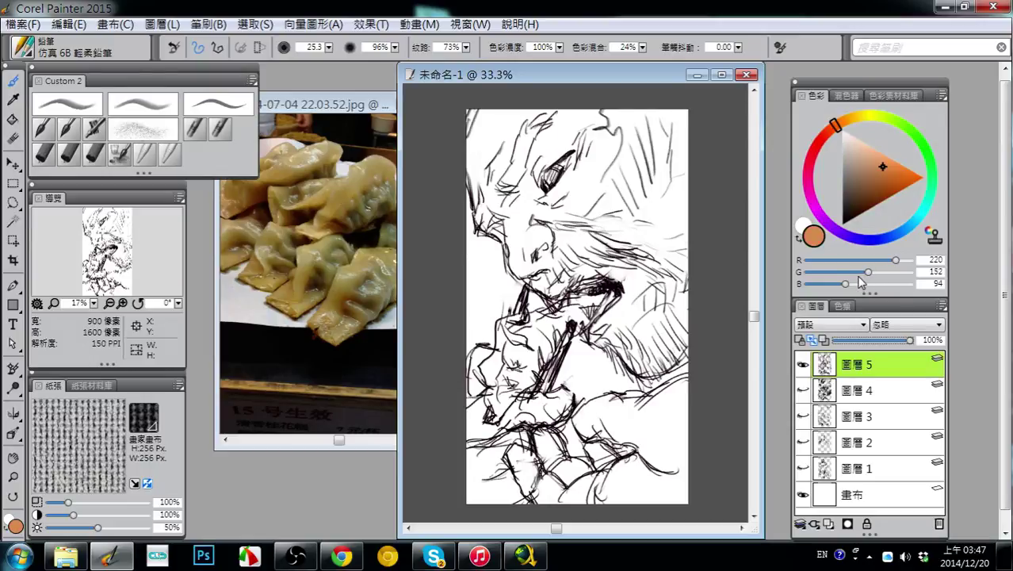
pyautogui.moveTo(858, 273); pyautogui.dragTo(854, 273)
pyautogui.click(855, 284)
pyautogui.click(890, 261)
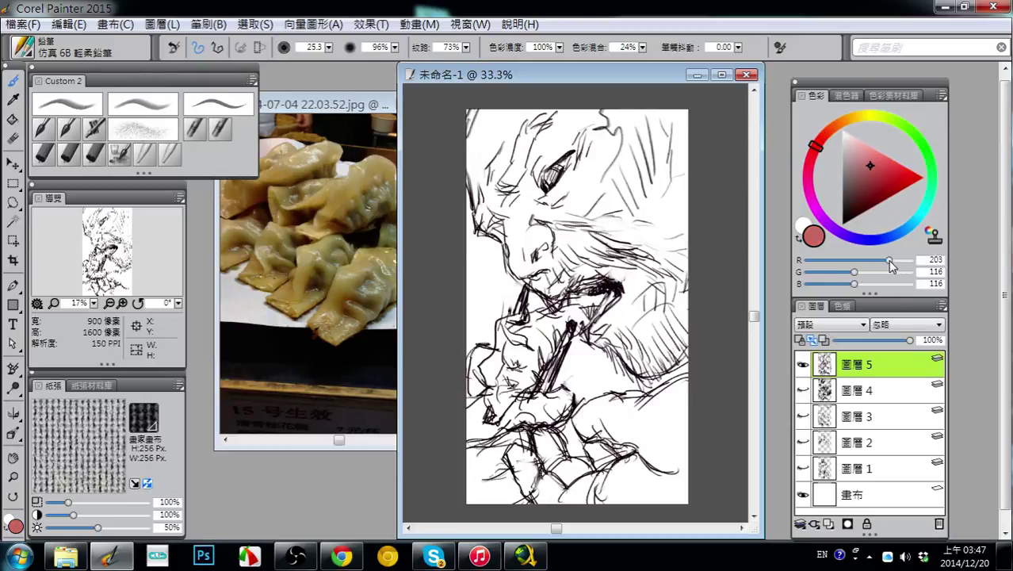
# - Switch to the 仿真輕柔粉蠟筆 pastel brush at size 226.3, try a broad stroke over the face and undo it
pyautogui.click(93, 152)
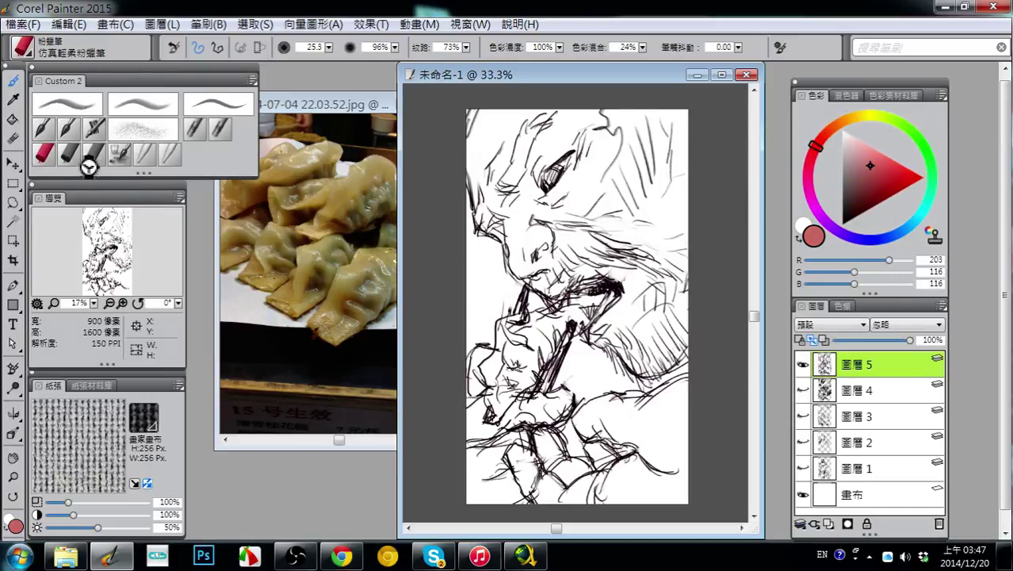
pyautogui.click(69, 153)
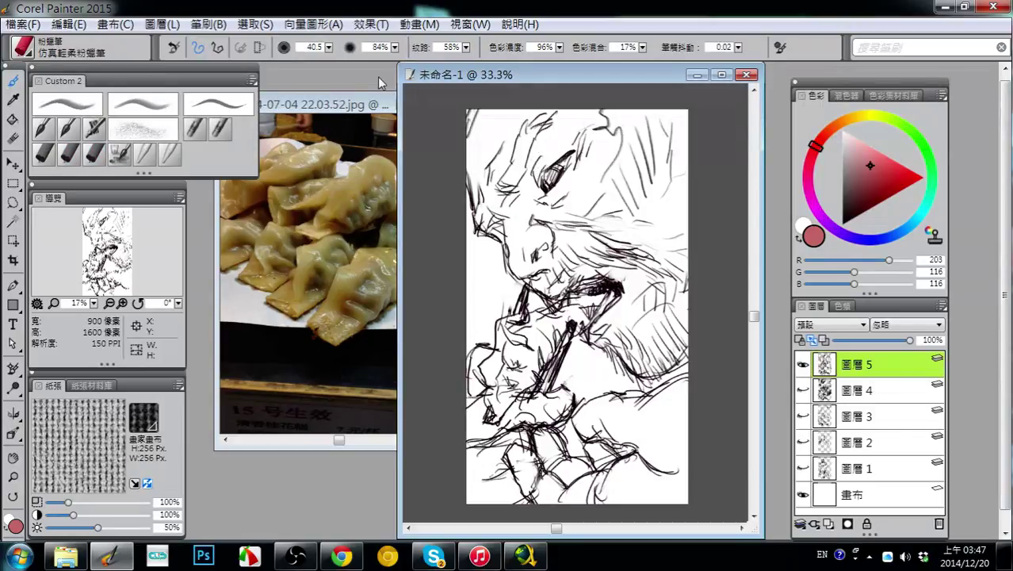
pyautogui.moveTo(328, 47); pyautogui.dragTo(238, 57)
pyautogui.moveTo(549, 150)
pyautogui.mouseDown()
pyautogui.moveTo(593, 194)
pyautogui.moveTo(560, 244)
pyautogui.moveTo(591, 194)
pyautogui.moveTo(593, 218)
pyautogui.moveTo(547, 175)
pyautogui.moveTo(554, 254)
pyautogui.moveTo(650, 143)
pyautogui.moveTo(674, 317)
pyautogui.moveTo(626, 369)
pyautogui.mouseUp()
pyautogui.hotkey('ctrl', 'z')
# - Add a new layer between 圖層 5 and 圖層 4 and paint the face and beard with broad muted red strokes
pyautogui.click(861, 398)
pyautogui.click(828, 524)
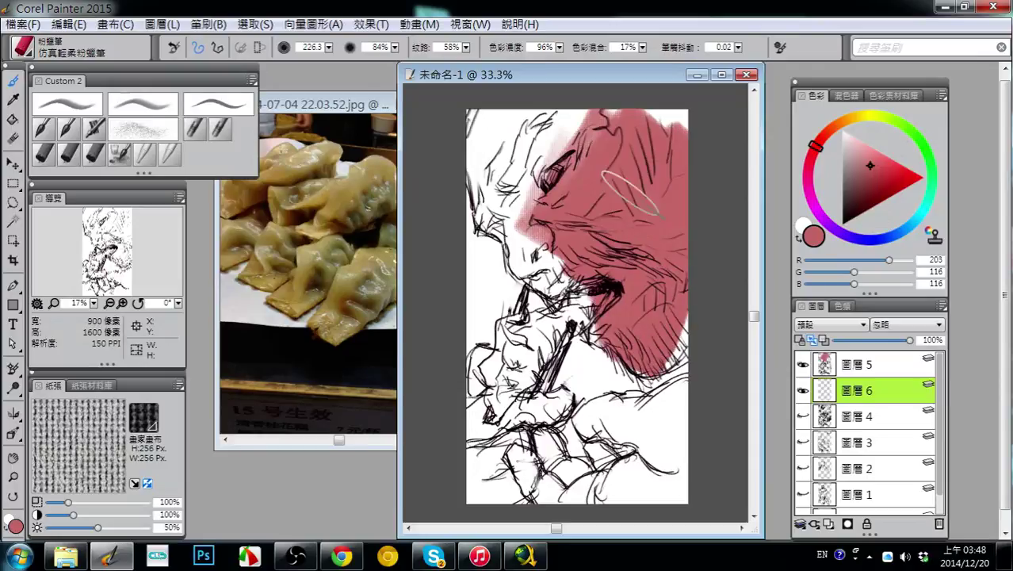
pyautogui.moveTo(608, 144)
pyautogui.mouseDown()
pyautogui.moveTo(559, 159)
pyautogui.moveTo(555, 207)
pyautogui.moveTo(509, 191)
pyautogui.moveTo(491, 135)
pyautogui.moveTo(485, 191)
pyautogui.moveTo(507, 226)
pyautogui.mouseUp()
pyautogui.moveTo(553, 286); pyautogui.dragTo(585, 289)
pyautogui.moveTo(533, 147); pyautogui.dragTo(670, 123)
pyautogui.moveTo(489, 150); pyautogui.dragTo(474, 117)
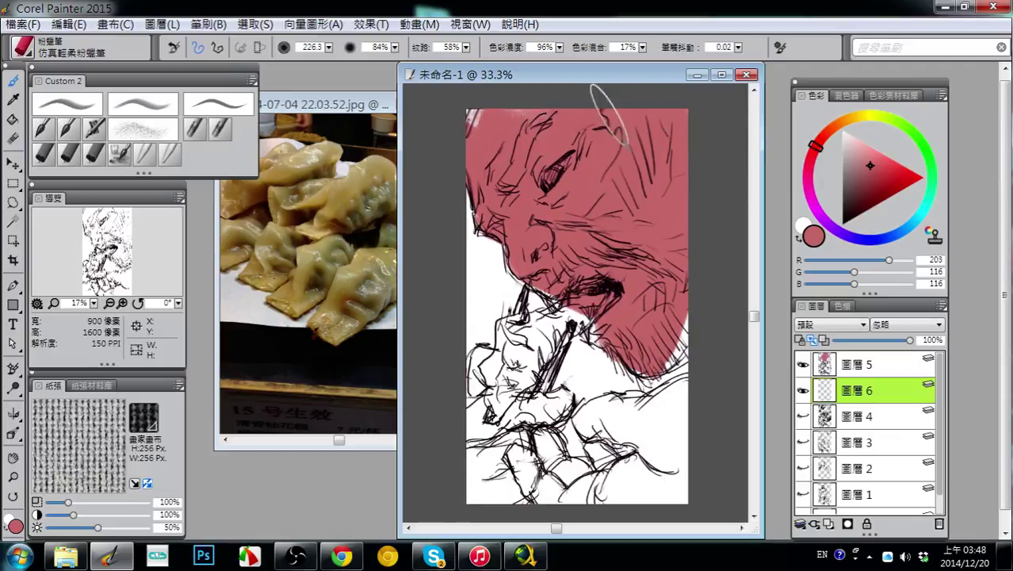
# - Cover the hands with muted red, then paint the dumpling in yellow-green with R 190, G 183 and B 128
pyautogui.moveTo(634, 420)
pyautogui.mouseDown()
pyautogui.moveTo(602, 420)
pyautogui.moveTo(603, 436)
pyautogui.moveTo(682, 404)
pyautogui.moveTo(634, 475)
pyautogui.moveTo(637, 495)
pyautogui.moveTo(658, 476)
pyautogui.moveTo(674, 500)
pyautogui.moveTo(587, 503)
pyautogui.moveTo(555, 448)
pyautogui.moveTo(547, 491)
pyautogui.moveTo(508, 467)
pyautogui.moveTo(500, 492)
pyautogui.moveTo(555, 397)
pyautogui.moveTo(475, 363)
pyautogui.moveTo(488, 357)
pyautogui.moveTo(479, 412)
pyautogui.moveTo(492, 483)
pyautogui.moveTo(507, 444)
pyautogui.moveTo(475, 406)
pyautogui.mouseUp()
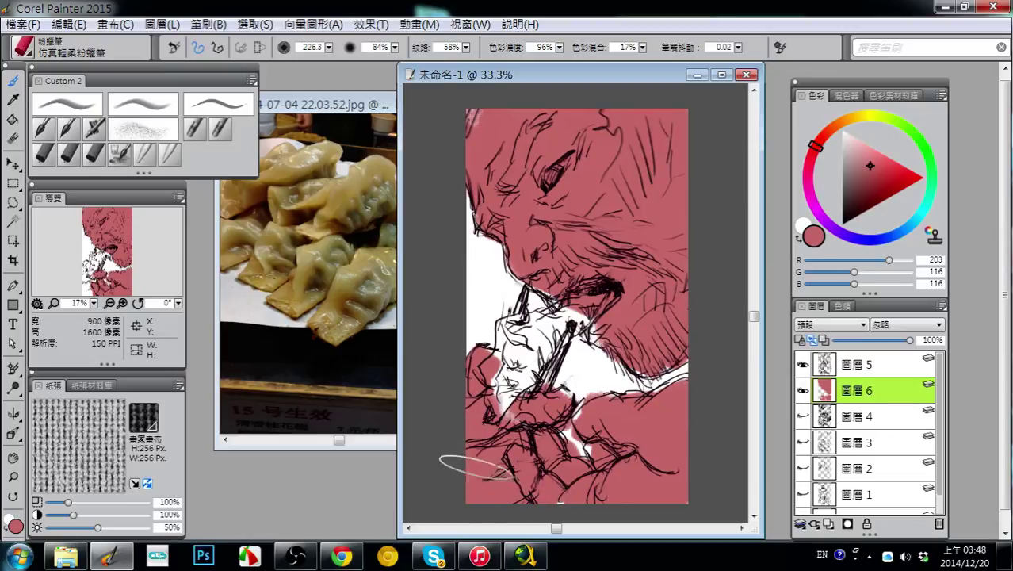
pyautogui.moveTo(834, 124); pyautogui.dragTo(862, 117)
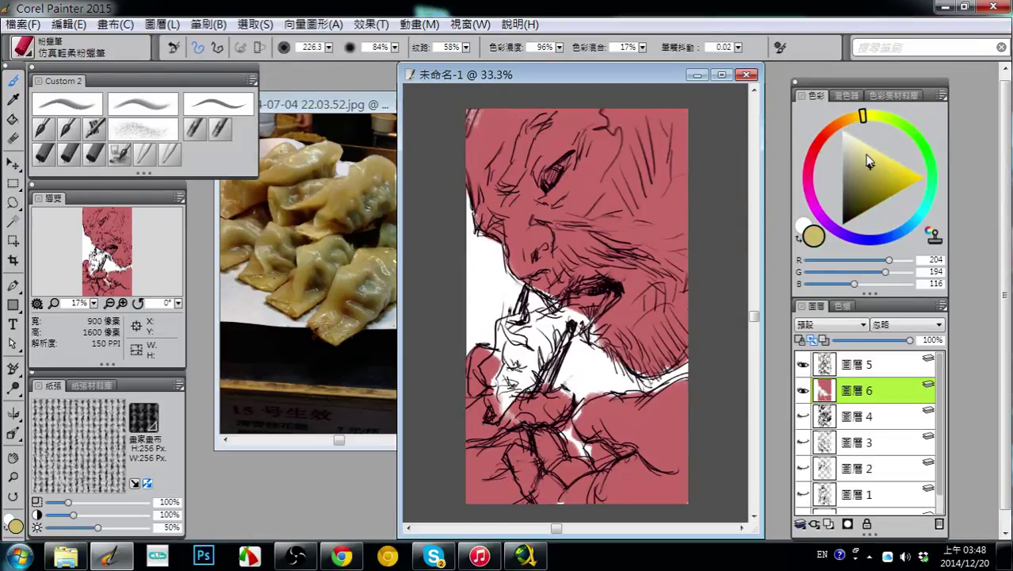
pyautogui.moveTo(868, 161); pyautogui.dragTo(862, 165)
pyautogui.moveTo(575, 312)
pyautogui.mouseDown()
pyautogui.moveTo(587, 307)
pyautogui.moveTo(515, 368)
pyautogui.moveTo(523, 317)
pyautogui.moveTo(548, 322)
pyautogui.moveTo(493, 407)
pyautogui.mouseUp()
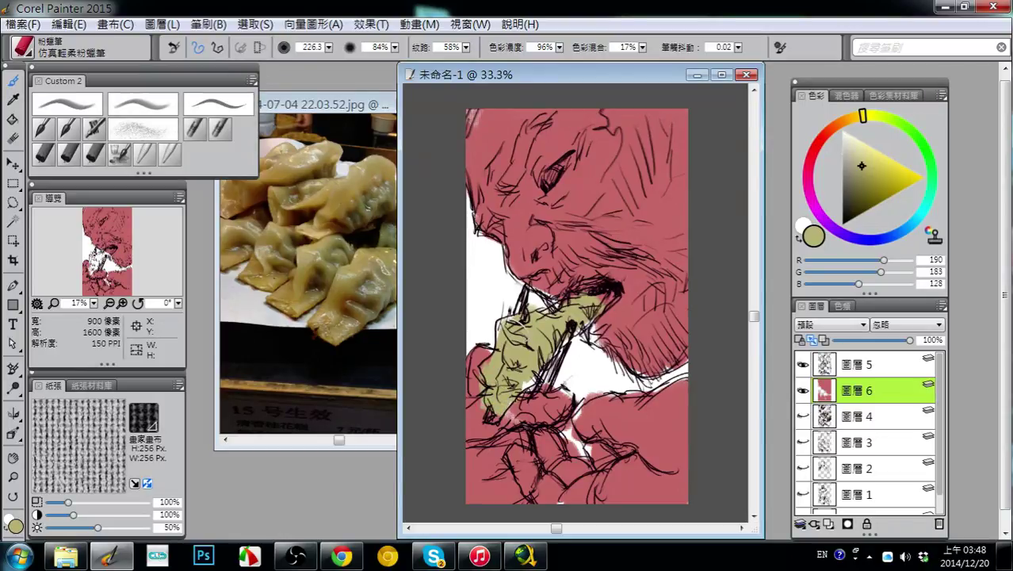
pyautogui.moveTo(523, 321); pyautogui.dragTo(499, 336)
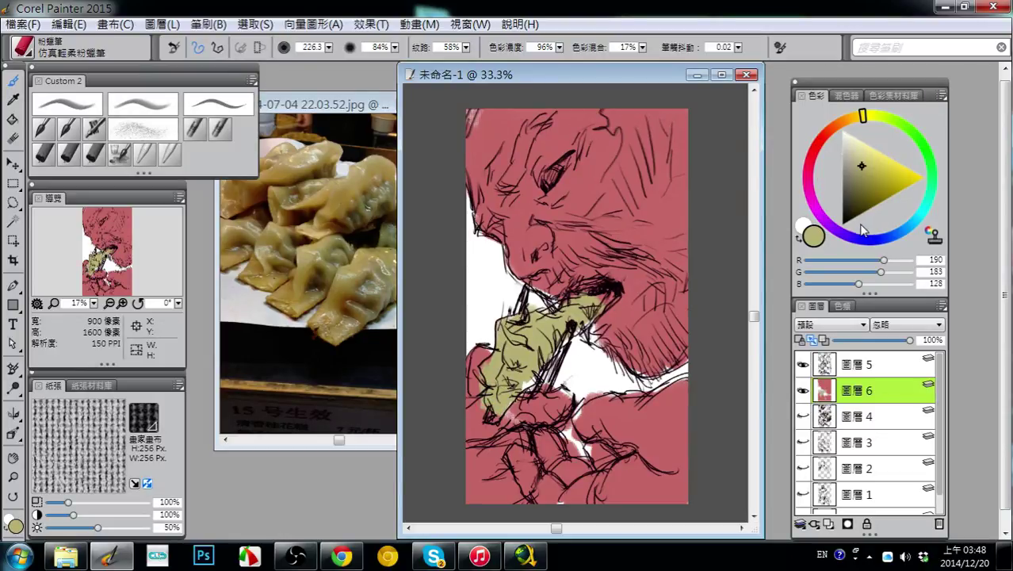
# - Fill the background around the face, dumpling and hands with dark purple R 55, G 11, B 54, undoing the last stray stroke
pyautogui.click(817, 209)
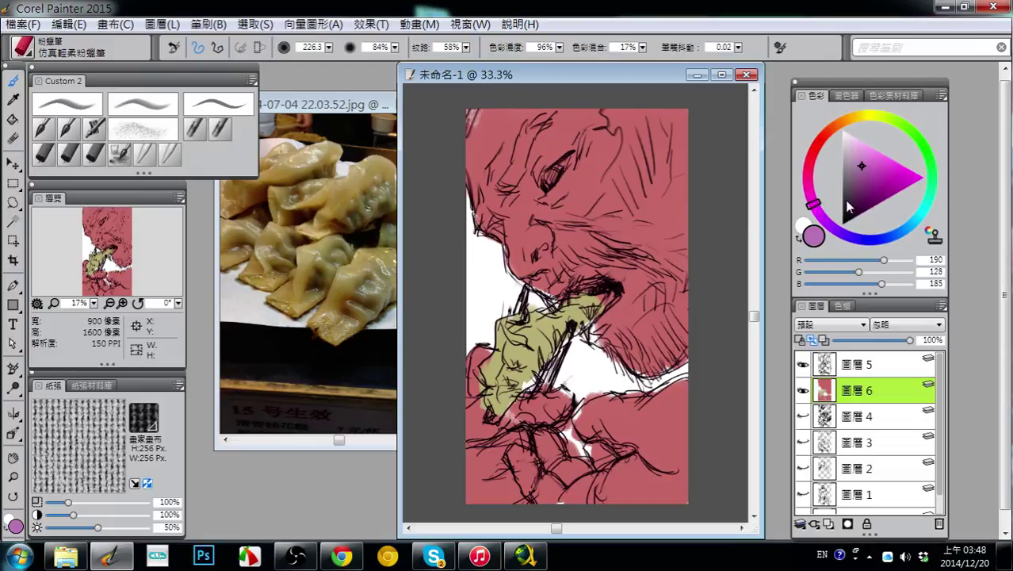
pyautogui.moveTo(847, 206); pyautogui.dragTo(857, 215)
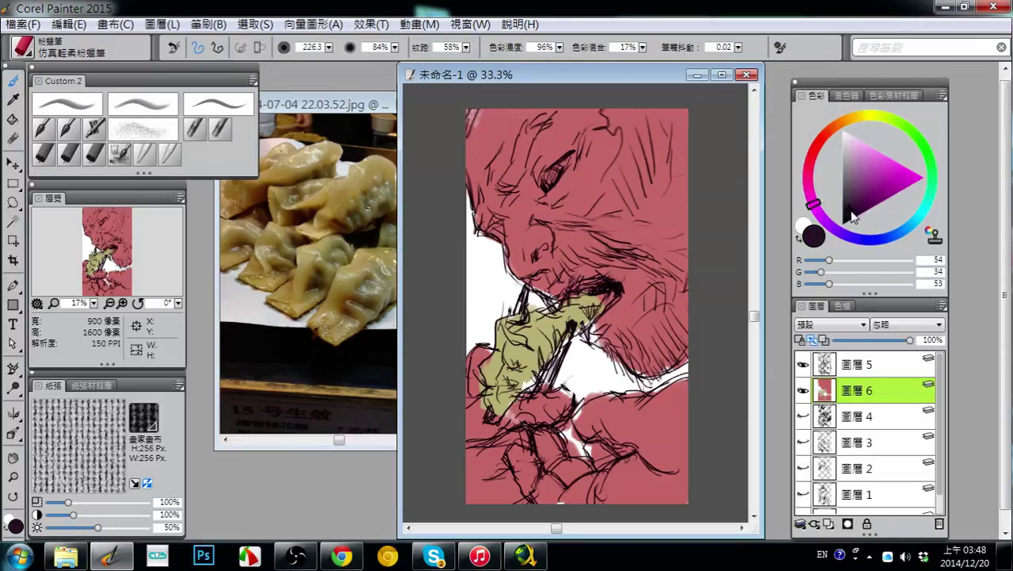
pyautogui.moveTo(819, 273); pyautogui.dragTo(811, 272)
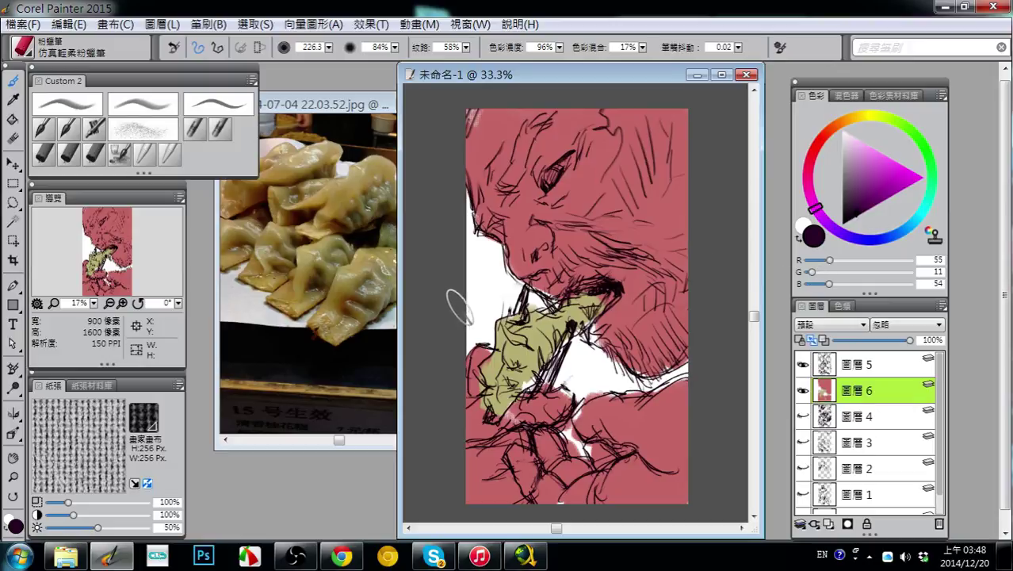
pyautogui.moveTo(466, 300)
pyautogui.mouseDown()
pyautogui.moveTo(470, 333)
pyautogui.moveTo(502, 285)
pyautogui.moveTo(494, 298)
pyautogui.moveTo(482, 286)
pyautogui.moveTo(486, 256)
pyautogui.moveTo(492, 283)
pyautogui.moveTo(507, 278)
pyautogui.moveTo(486, 293)
pyautogui.moveTo(485, 254)
pyautogui.moveTo(474, 256)
pyautogui.moveTo(478, 264)
pyautogui.moveTo(484, 242)
pyautogui.moveTo(484, 253)
pyautogui.moveTo(470, 252)
pyautogui.moveTo(473, 325)
pyautogui.moveTo(459, 340)
pyautogui.moveTo(482, 337)
pyautogui.moveTo(459, 274)
pyautogui.moveTo(455, 208)
pyautogui.moveTo(497, 273)
pyautogui.mouseUp()
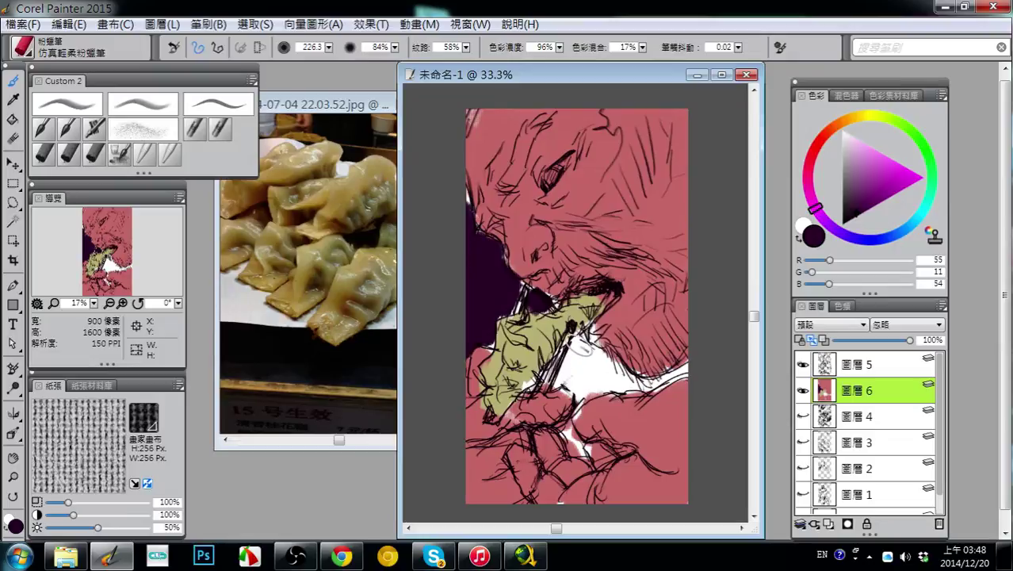
pyautogui.moveTo(581, 346)
pyautogui.mouseDown()
pyautogui.moveTo(566, 377)
pyautogui.moveTo(578, 357)
pyautogui.moveTo(606, 368)
pyautogui.moveTo(591, 349)
pyautogui.moveTo(601, 357)
pyautogui.moveTo(590, 383)
pyautogui.moveTo(588, 360)
pyautogui.moveTo(579, 393)
pyautogui.moveTo(663, 374)
pyautogui.moveTo(674, 384)
pyautogui.moveTo(660, 376)
pyautogui.moveTo(689, 361)
pyautogui.mouseUp()
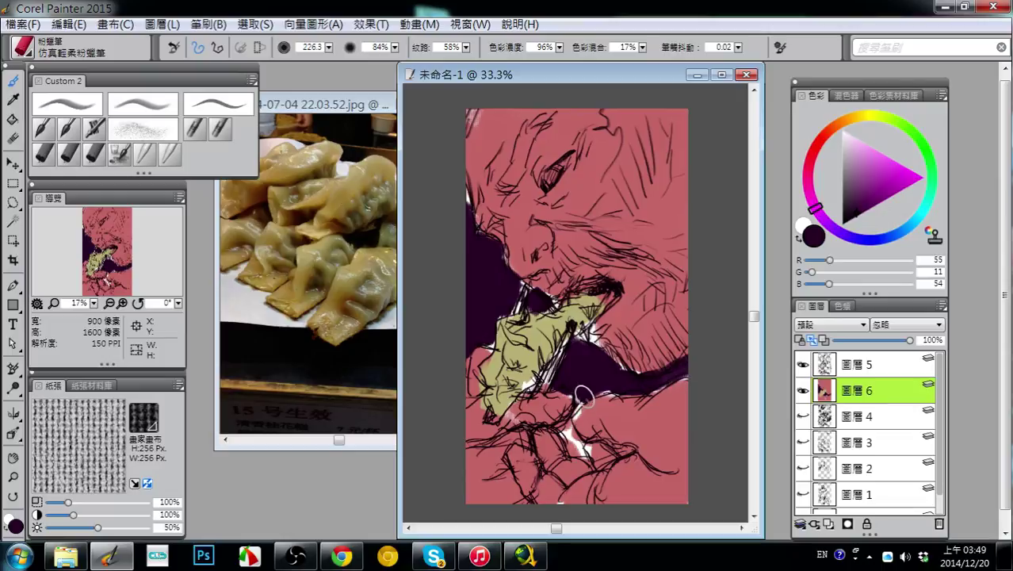
pyautogui.moveTo(583, 395)
pyautogui.mouseDown()
pyautogui.moveTo(571, 417)
pyautogui.moveTo(576, 451)
pyautogui.moveTo(596, 473)
pyautogui.moveTo(612, 447)
pyautogui.moveTo(634, 460)
pyautogui.mouseUp()
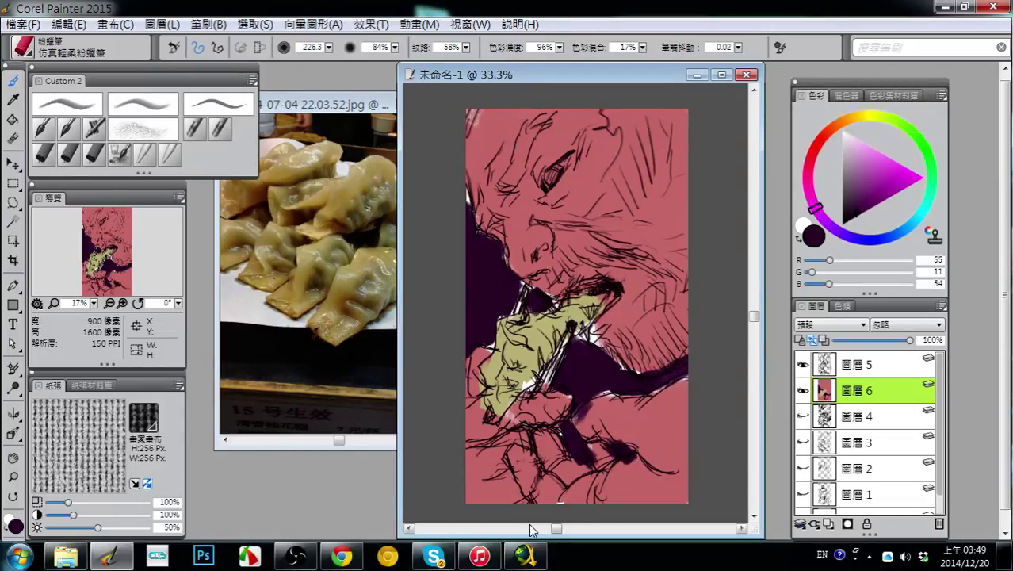
pyautogui.hotkey('ctrl', 'z')
# - Paint orange light areas with R 249, G 151, B 81 on the forehead, nose bridge, hands and fingers
pyautogui.moveTo(486, 301); pyautogui.dragTo(486, 314)
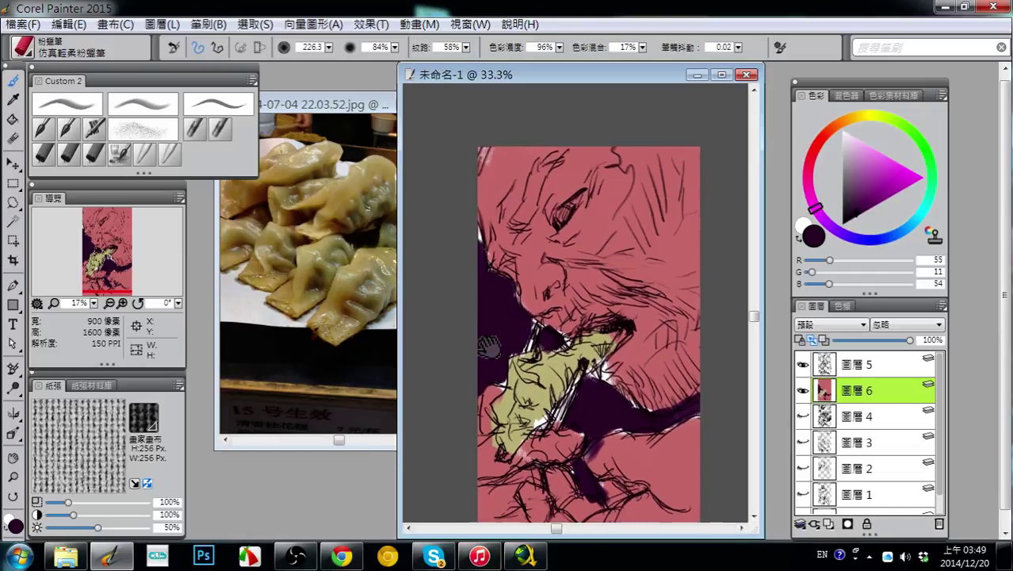
pyautogui.moveTo(511, 267); pyautogui.dragTo(490, 267)
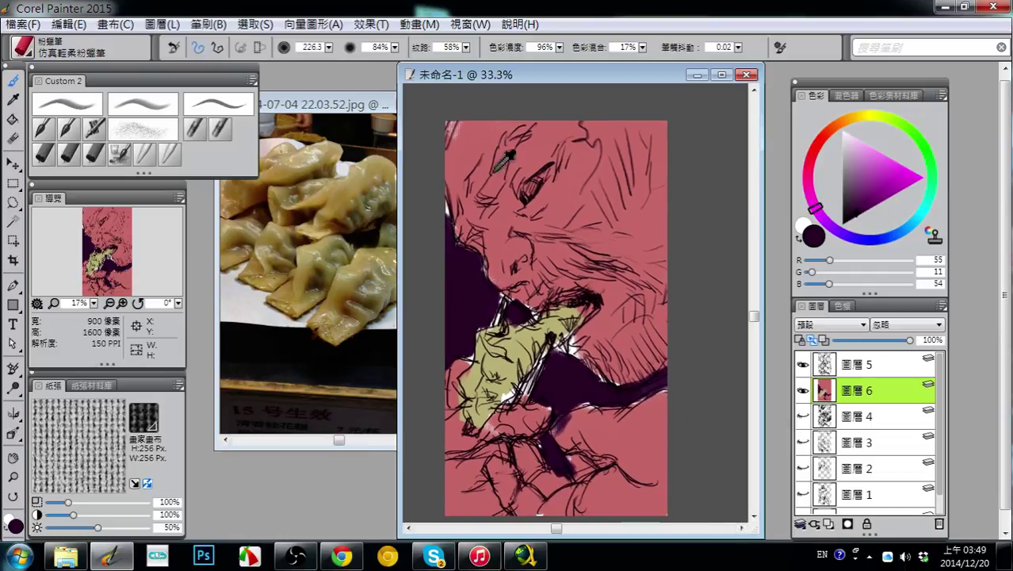
pyautogui.keyDown('alt'); pyautogui.click(483, 149); pyautogui.keyUp('alt')
pyautogui.moveTo(844, 116); pyautogui.dragTo(855, 118)
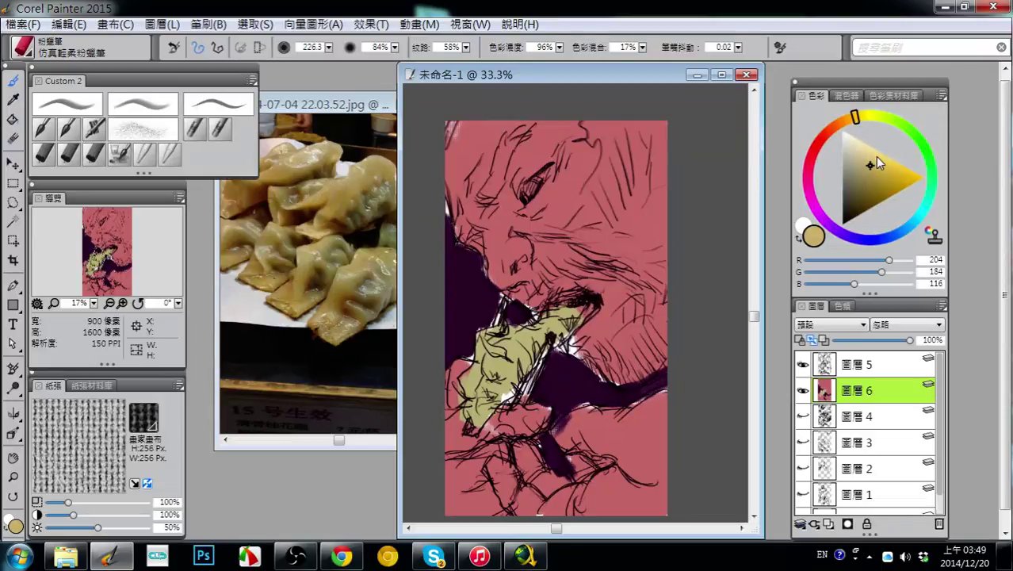
pyautogui.moveTo(876, 157)
pyautogui.mouseDown()
pyautogui.moveTo(879, 168)
pyautogui.moveTo(894, 164)
pyautogui.mouseUp()
pyautogui.click(834, 132)
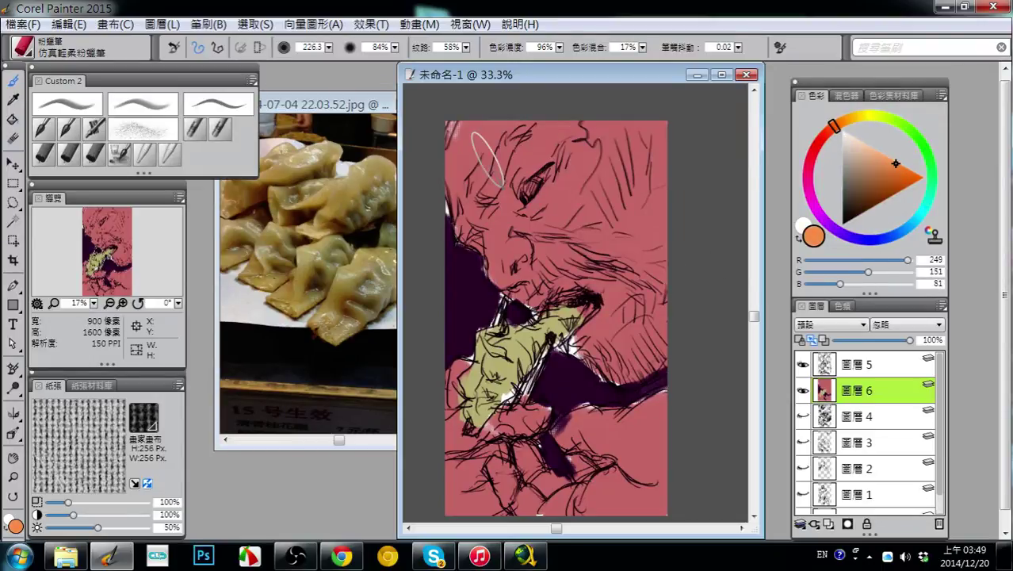
pyautogui.moveTo(487, 158)
pyautogui.mouseDown()
pyautogui.moveTo(498, 115)
pyautogui.moveTo(473, 182)
pyautogui.moveTo(486, 123)
pyautogui.moveTo(483, 204)
pyautogui.moveTo(501, 134)
pyautogui.moveTo(522, 115)
pyautogui.mouseUp()
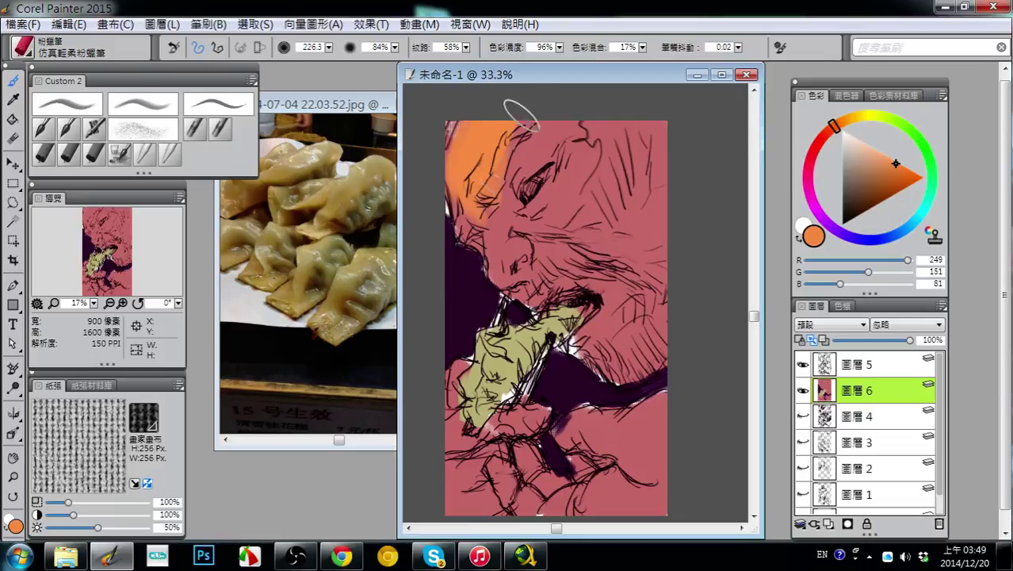
pyautogui.moveTo(489, 250)
pyautogui.mouseDown()
pyautogui.moveTo(483, 220)
pyautogui.moveTo(502, 268)
pyautogui.mouseUp()
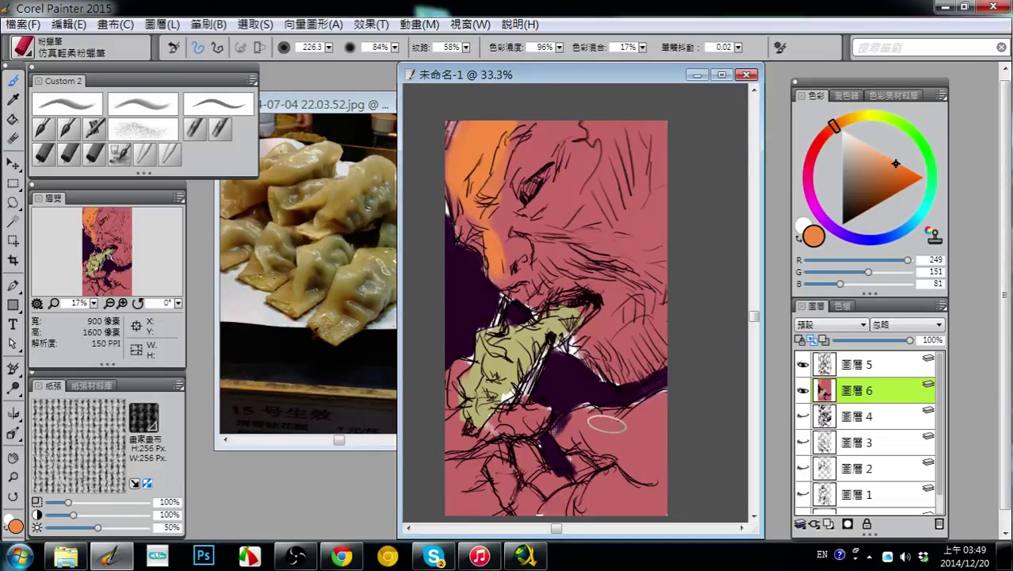
pyautogui.moveTo(606, 423)
pyautogui.mouseDown()
pyautogui.moveTo(576, 429)
pyautogui.moveTo(638, 419)
pyautogui.moveTo(621, 422)
pyautogui.moveTo(624, 438)
pyautogui.moveTo(654, 436)
pyautogui.moveTo(683, 421)
pyautogui.mouseUp()
pyautogui.moveTo(591, 497); pyautogui.dragTo(569, 507)
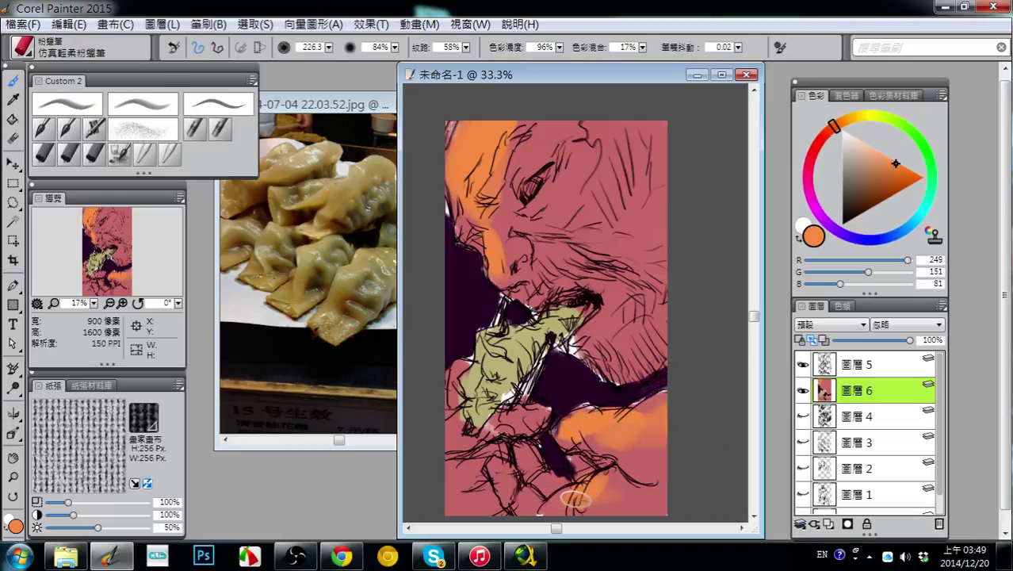
pyautogui.moveTo(432, 388)
pyautogui.mouseDown()
pyautogui.moveTo(460, 371)
pyautogui.moveTo(441, 417)
pyautogui.moveTo(469, 428)
pyautogui.mouseUp()
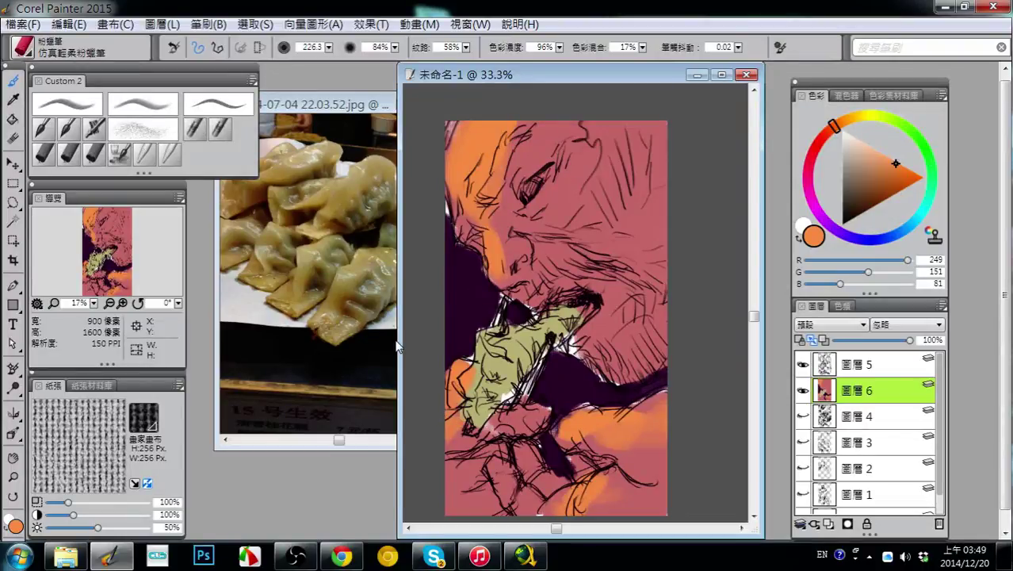
# - Mix a light orange with R 249, G 207 and B 131 and brush it over the forehead
pyautogui.click(891, 272)
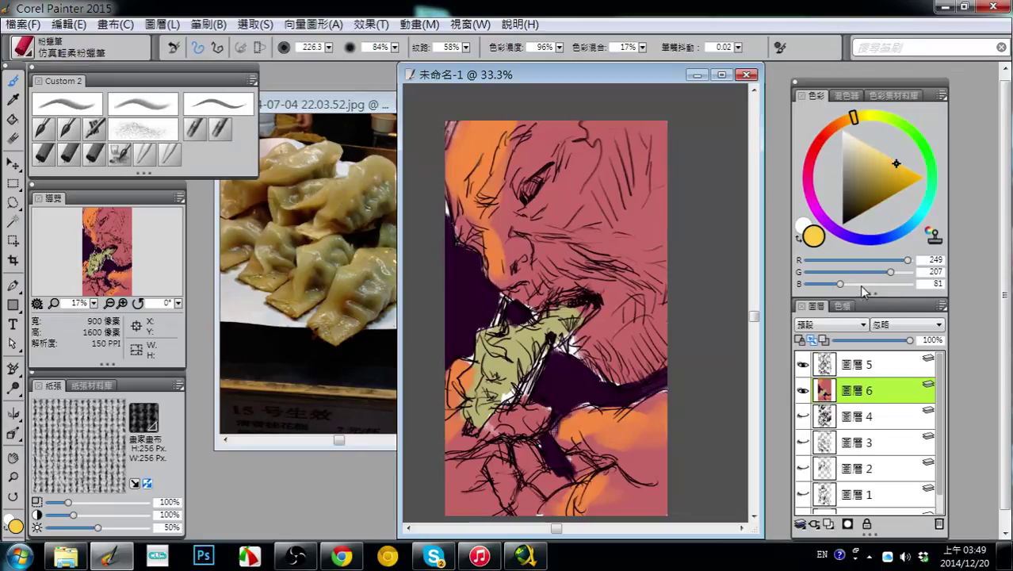
pyautogui.click(860, 284)
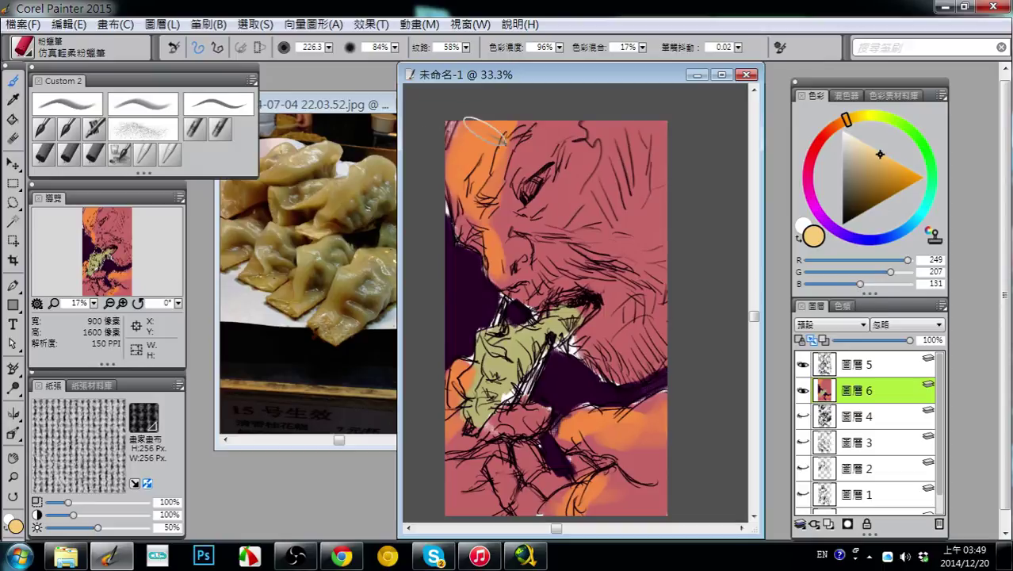
pyautogui.moveTo(475, 123)
pyautogui.mouseDown()
pyautogui.moveTo(464, 150)
pyautogui.moveTo(479, 162)
pyautogui.mouseUp()
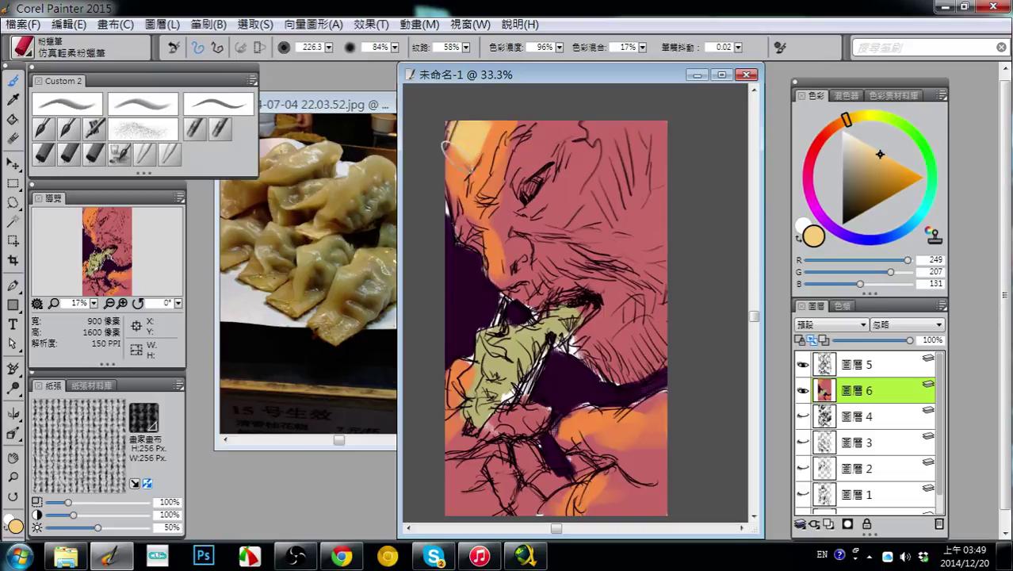
# - Add pale yellow highlights with R 255, G 238, B 174 on the forehead, hands, fingers and nose
pyautogui.moveTo(896, 273); pyautogui.dragTo(876, 283)
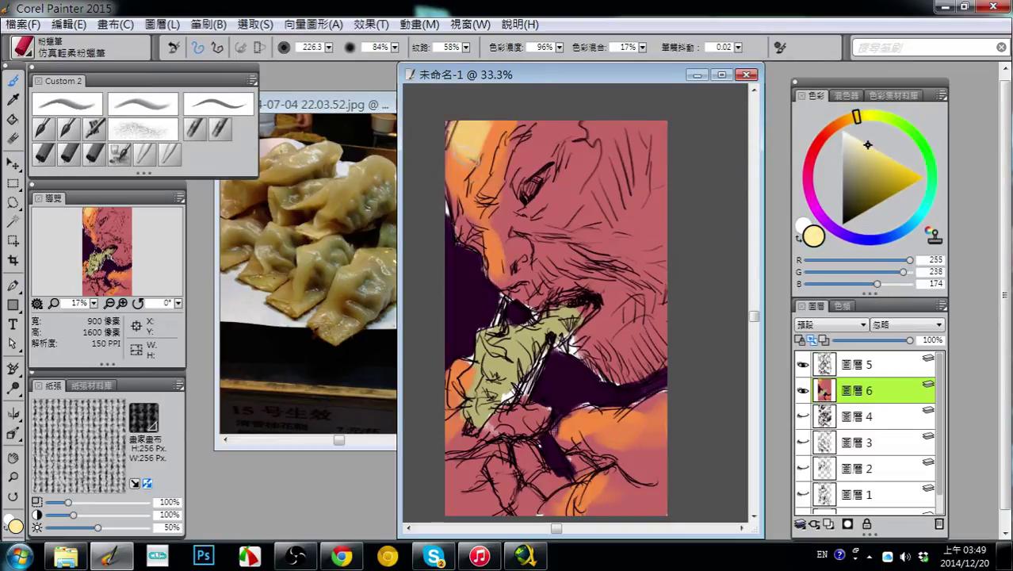
pyautogui.moveTo(474, 131)
pyautogui.mouseDown()
pyautogui.moveTo(456, 162)
pyautogui.moveTo(476, 113)
pyautogui.mouseUp()
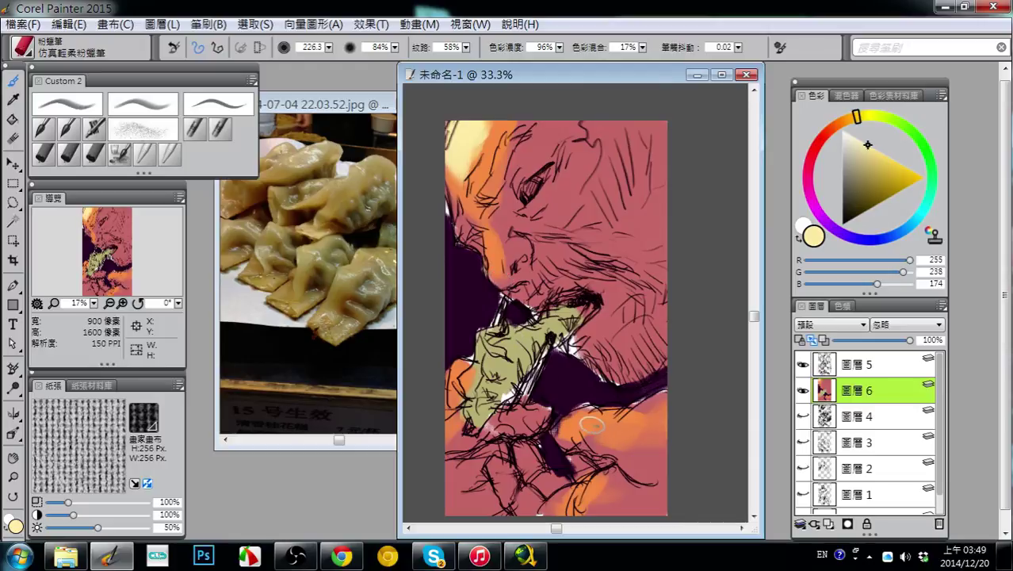
pyautogui.moveTo(592, 425)
pyautogui.mouseDown()
pyautogui.moveTo(564, 432)
pyautogui.moveTo(623, 428)
pyautogui.moveTo(591, 424)
pyautogui.mouseUp()
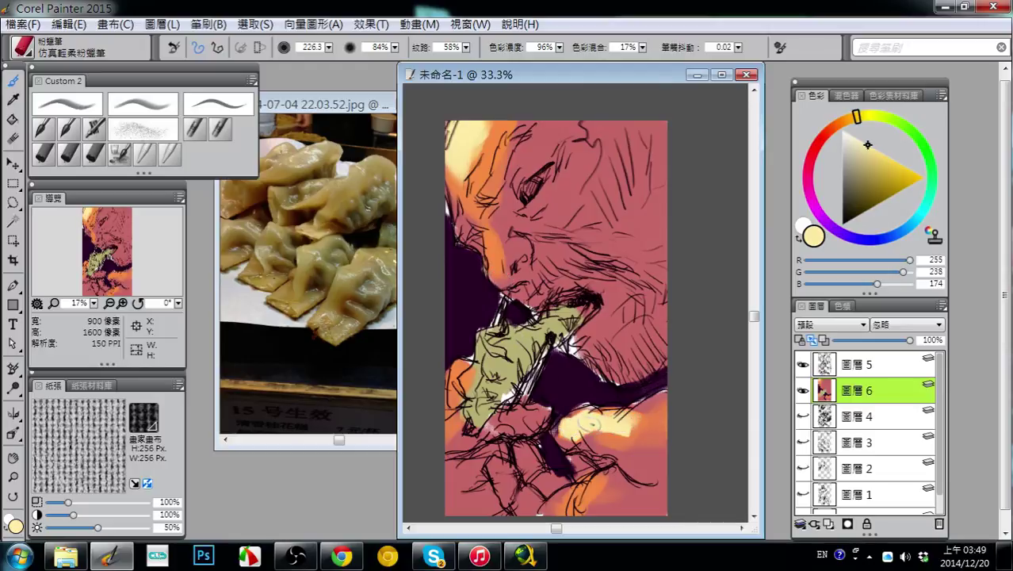
pyautogui.moveTo(581, 462)
pyautogui.mouseDown()
pyautogui.moveTo(550, 491)
pyautogui.moveTo(587, 490)
pyautogui.moveTo(552, 508)
pyautogui.moveTo(590, 504)
pyautogui.mouseUp()
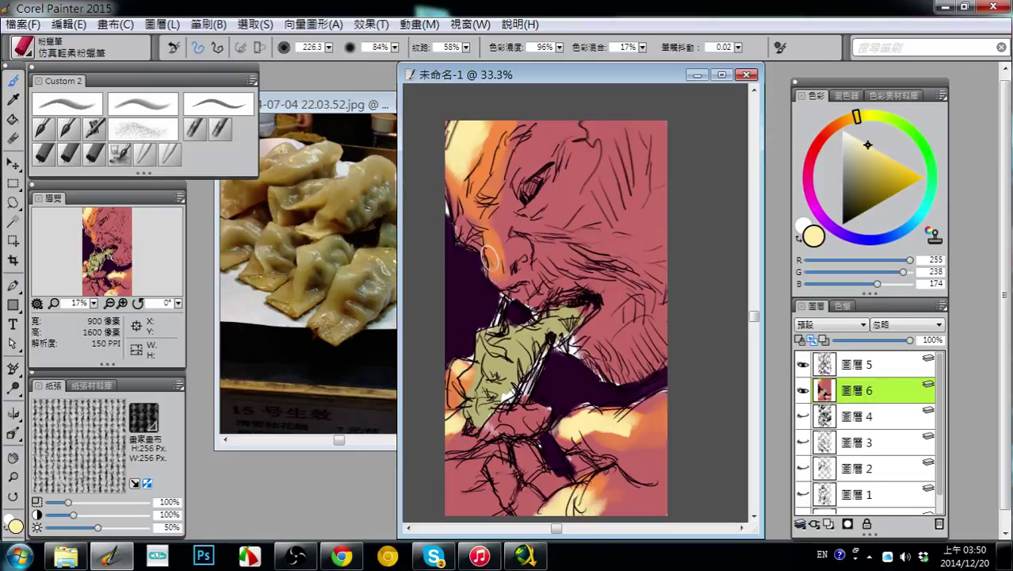
pyautogui.moveTo(490, 255)
pyautogui.mouseDown()
pyautogui.moveTo(487, 210)
pyautogui.moveTo(496, 255)
pyautogui.moveTo(489, 234)
pyautogui.moveTo(503, 263)
pyautogui.moveTo(498, 237)
pyautogui.moveTo(509, 254)
pyautogui.moveTo(508, 273)
pyautogui.moveTo(505, 230)
pyautogui.moveTo(513, 276)
pyautogui.moveTo(532, 292)
pyautogui.mouseUp()
# - Sample a brownish orange from the face and paint it over the nose and the cheek below the eye
pyautogui.keyDown('alt'); pyautogui.click(488, 193); pyautogui.keyUp('alt')
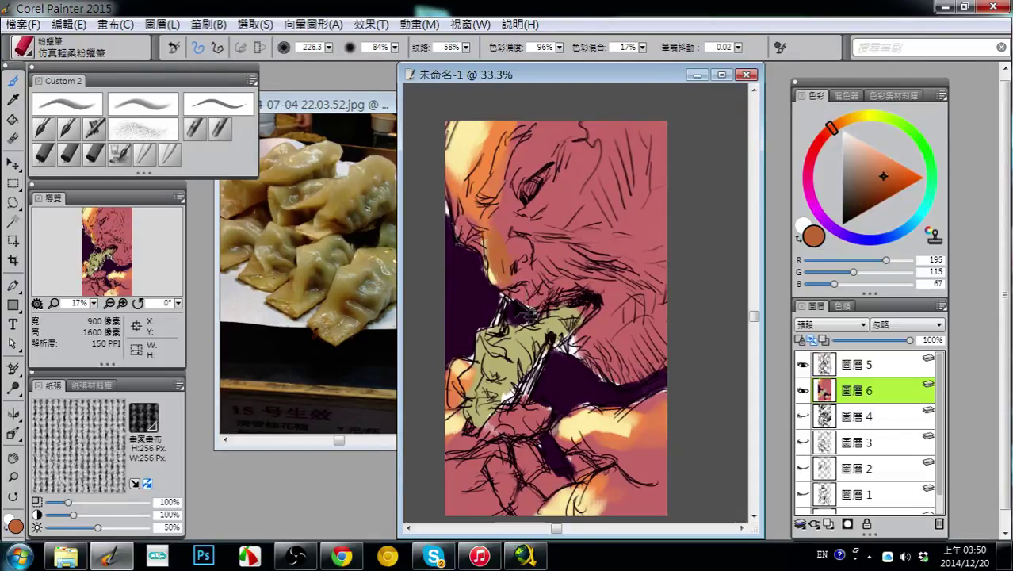
pyautogui.hotkey('ctrl', 'z')
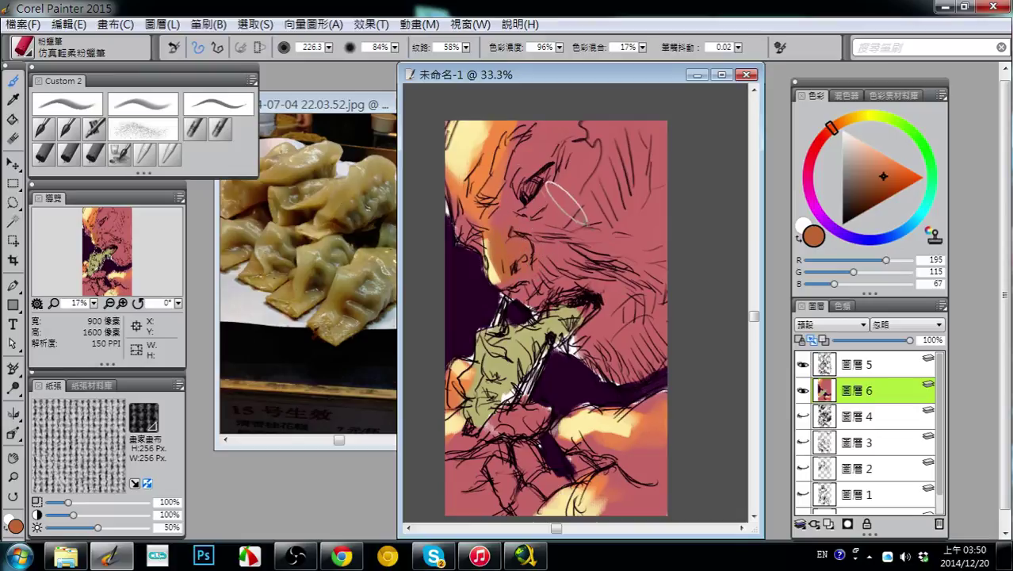
pyautogui.moveTo(566, 203); pyautogui.dragTo(547, 212)
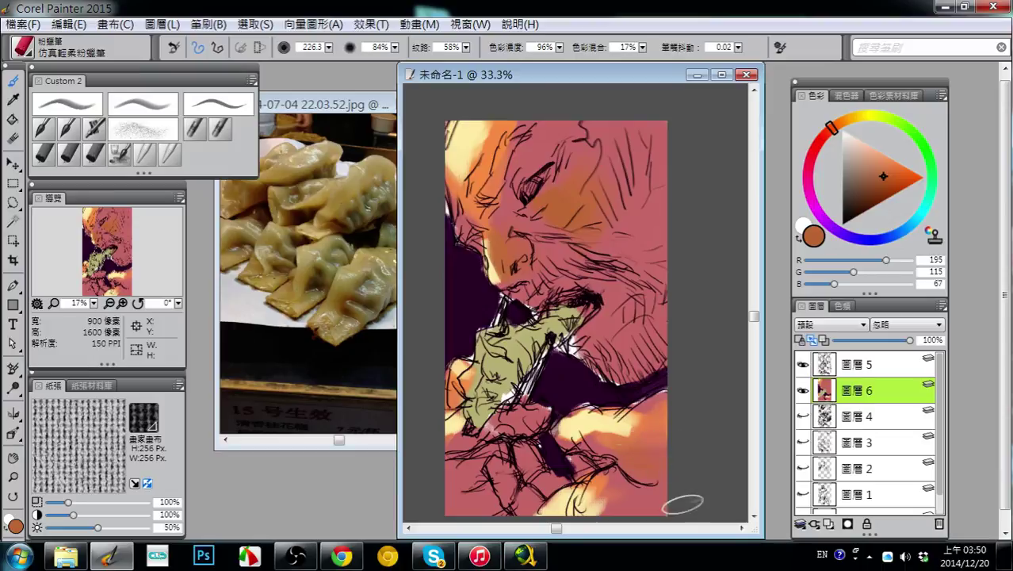
pyautogui.moveTo(479, 557)
# - Mix a dark wine red with R 148, G 64 and B 82 and shade the brow and eye socket
pyautogui.keyDown('alt'); pyautogui.click(650, 218); pyautogui.keyUp('alt')
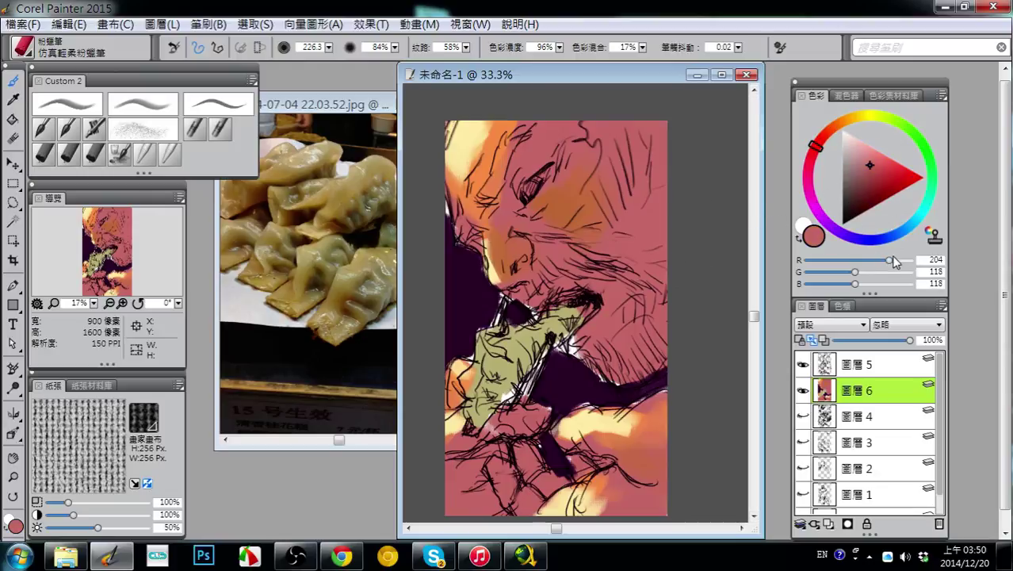
pyautogui.moveTo(837, 273); pyautogui.dragTo(833, 283)
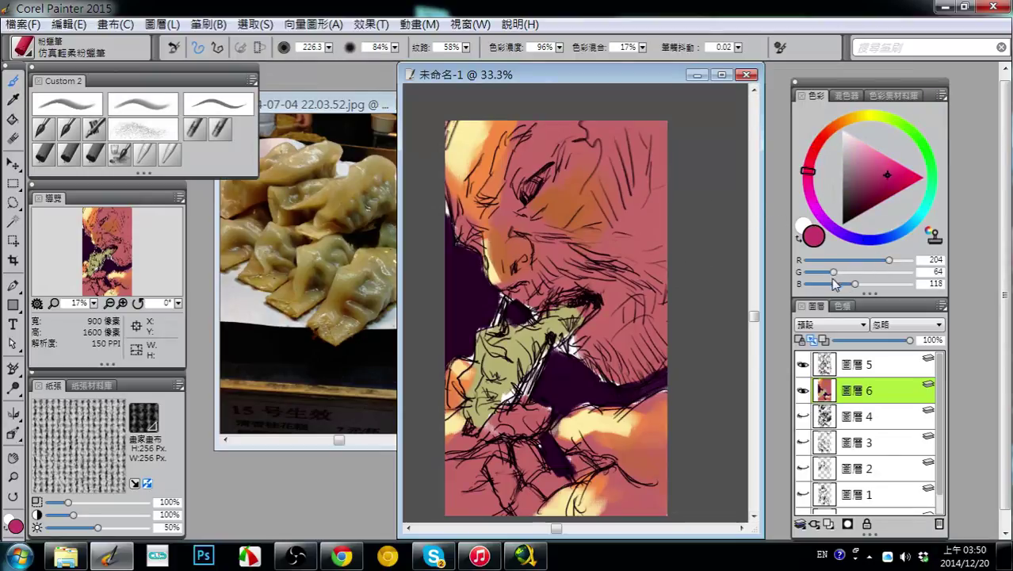
pyautogui.moveTo(879, 258); pyautogui.dragTo(867, 263)
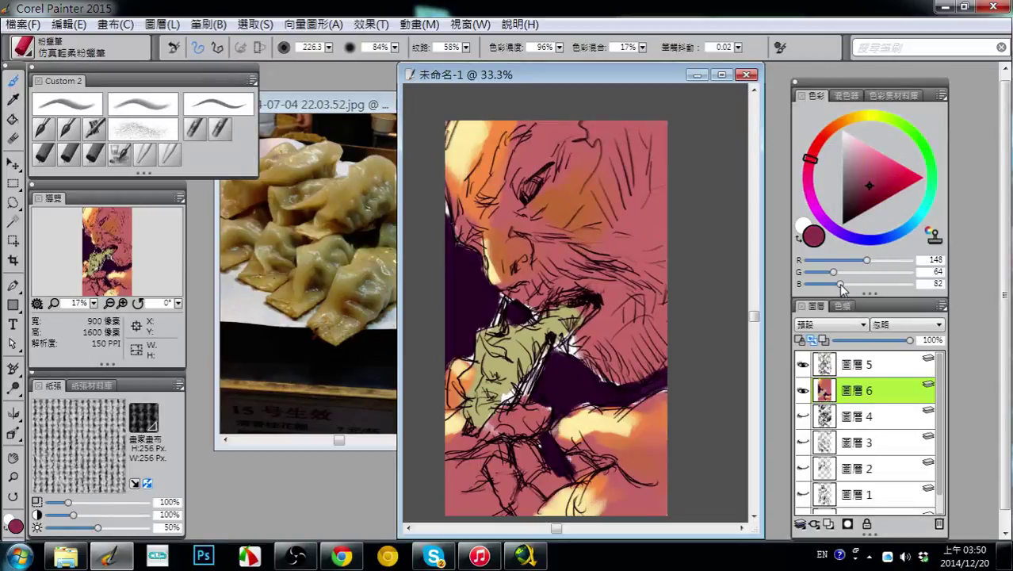
pyautogui.moveTo(555, 171)
pyautogui.mouseDown()
pyautogui.moveTo(528, 159)
pyautogui.moveTo(538, 150)
pyautogui.moveTo(521, 196)
pyautogui.moveTo(539, 177)
pyautogui.moveTo(528, 146)
pyautogui.moveTo(518, 199)
pyautogui.moveTo(501, 183)
pyautogui.moveTo(500, 161)
pyautogui.moveTo(520, 210)
pyautogui.moveTo(522, 176)
pyautogui.moveTo(540, 169)
pyautogui.moveTo(530, 168)
pyautogui.moveTo(536, 154)
pyautogui.moveTo(525, 154)
pyautogui.moveTo(513, 182)
pyautogui.moveTo(523, 212)
pyautogui.mouseUp()
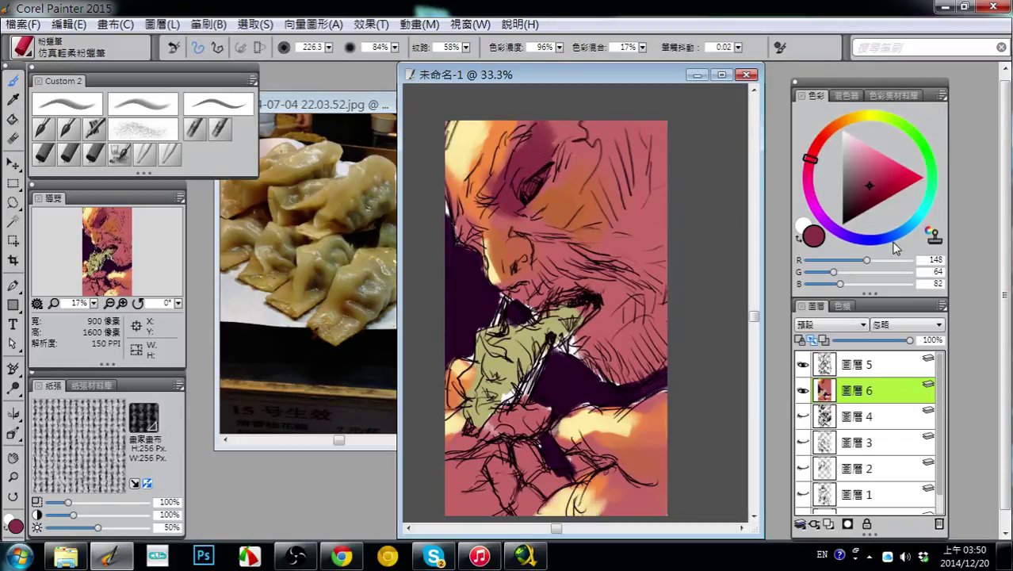
# - Darken the shadow colour to R 124, G 64, B 84 and shade the eye socket, nose, moustache, temple and beard edge
pyautogui.moveTo(866, 260); pyautogui.dragTo(859, 260)
pyautogui.moveTo(523, 210)
pyautogui.mouseDown()
pyautogui.moveTo(513, 193)
pyautogui.moveTo(524, 152)
pyautogui.moveTo(494, 205)
pyautogui.moveTo(520, 264)
pyautogui.moveTo(511, 279)
pyautogui.mouseUp()
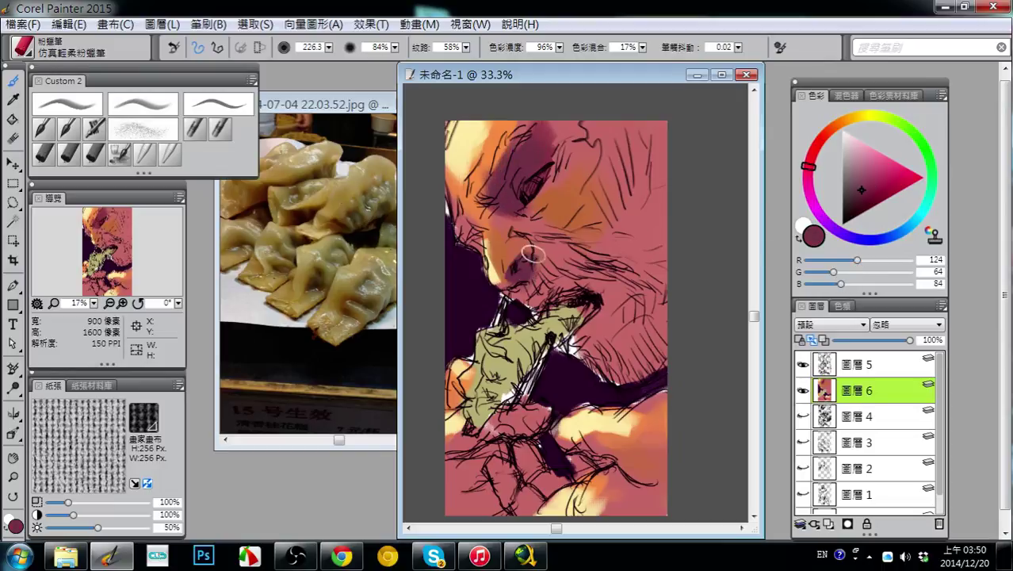
pyautogui.moveTo(538, 244); pyautogui.dragTo(555, 246)
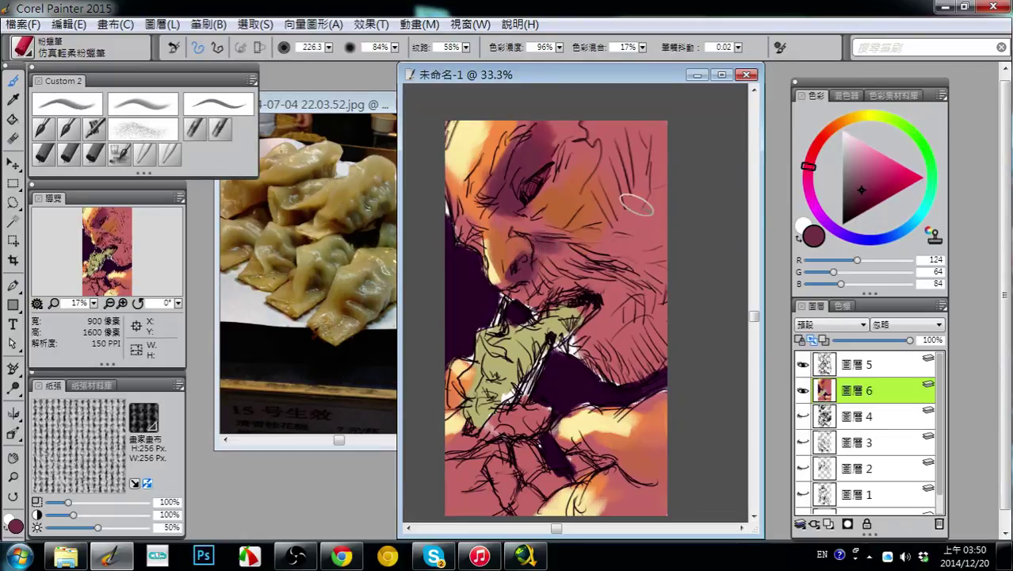
pyautogui.moveTo(637, 205)
pyautogui.mouseDown()
pyautogui.moveTo(641, 142)
pyautogui.moveTo(679, 100)
pyautogui.moveTo(690, 119)
pyautogui.moveTo(681, 315)
pyautogui.mouseUp()
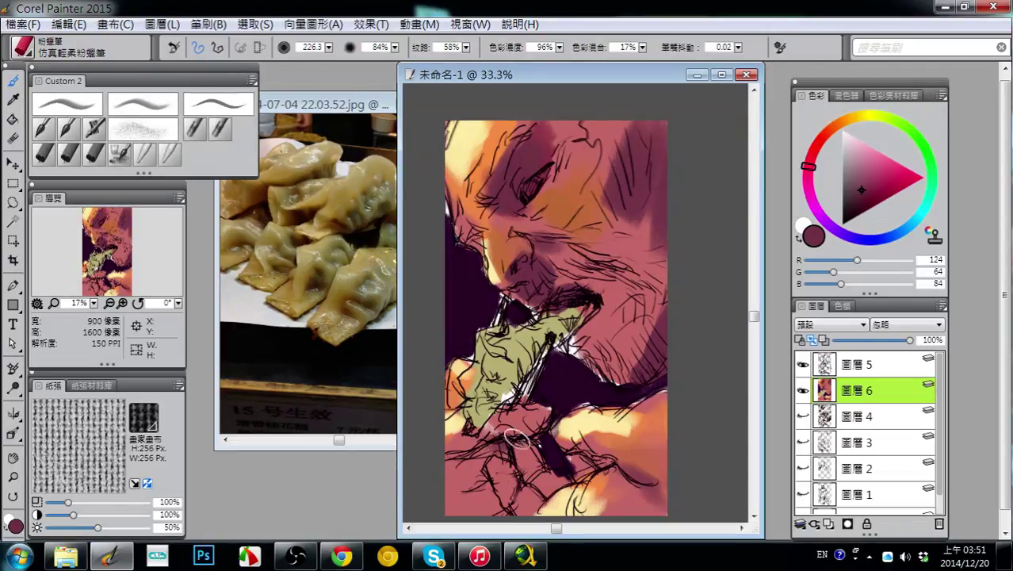
# - Shade the lower hand with the dark wine red, and paint a brownish orange sampled from the cheek over the temple and beard
pyautogui.moveTo(480, 480)
pyautogui.mouseDown()
pyautogui.moveTo(448, 506)
pyautogui.moveTo(486, 491)
pyautogui.moveTo(491, 503)
pyautogui.moveTo(492, 451)
pyautogui.moveTo(445, 473)
pyautogui.moveTo(415, 466)
pyautogui.moveTo(429, 392)
pyautogui.moveTo(454, 472)
pyautogui.moveTo(476, 497)
pyautogui.moveTo(459, 471)
pyautogui.mouseUp()
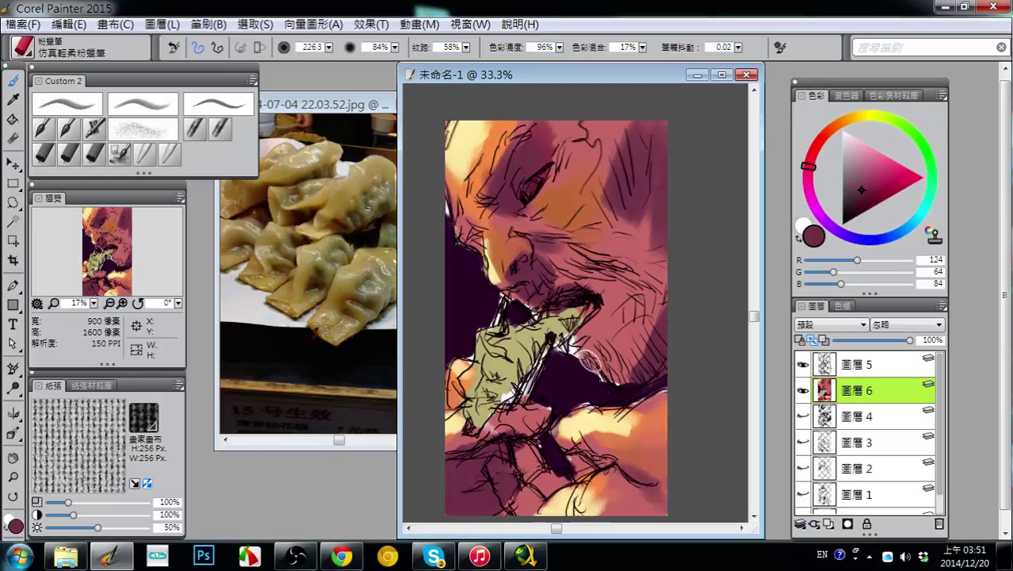
pyautogui.keyDown('alt'); pyautogui.click(566, 217); pyautogui.keyUp('alt')
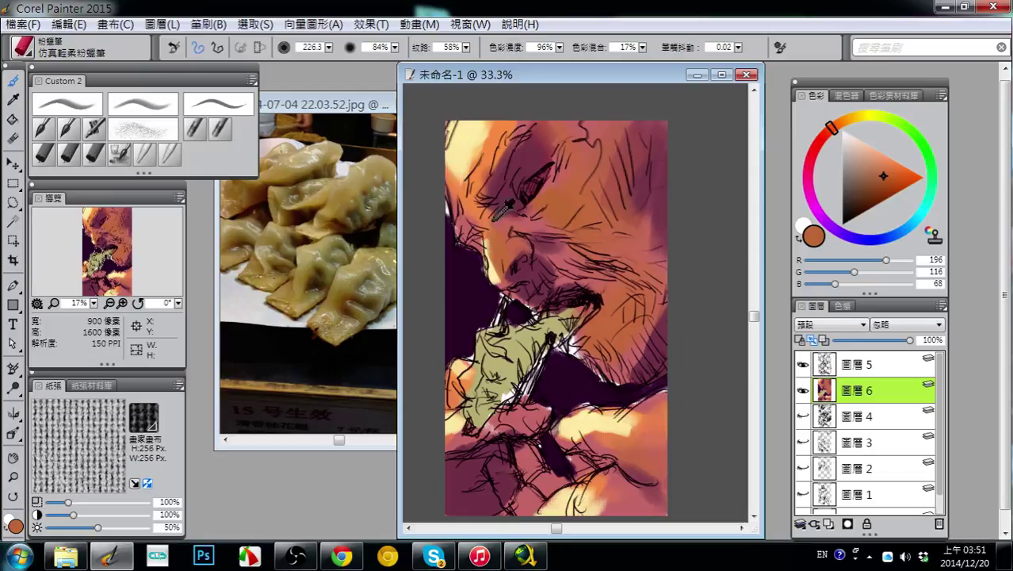
# - Mix a pale yellow with R 255, G 238, B 162, set the brush size to 78.5 and highlight the brow and nose
pyautogui.keyDown('alt'); pyautogui.click(472, 144); pyautogui.keyUp('alt')
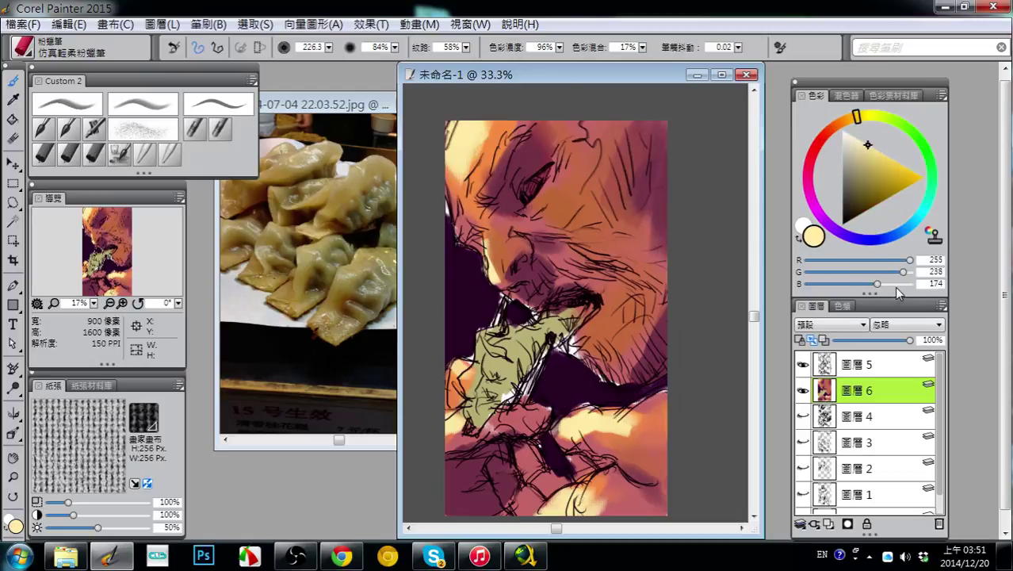
pyautogui.click(890, 284)
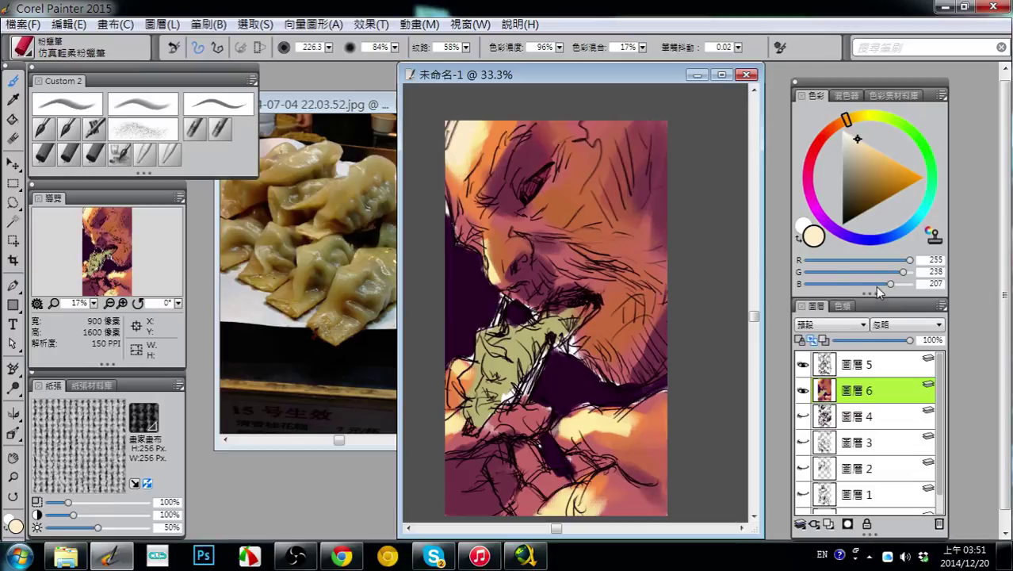
pyautogui.moveTo(877, 286); pyautogui.dragTo(872, 286)
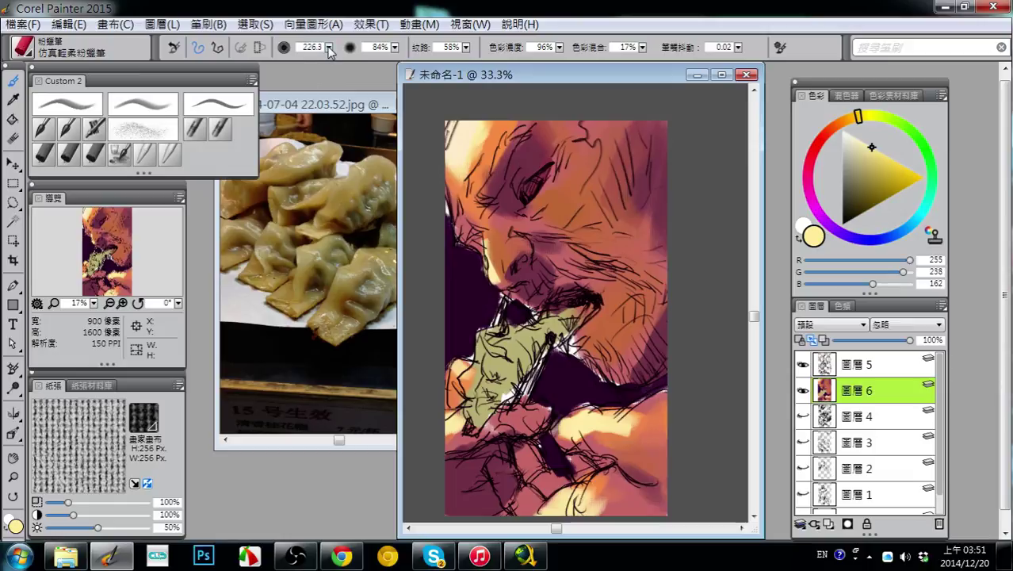
pyautogui.moveTo(329, 50); pyautogui.dragTo(224, 56)
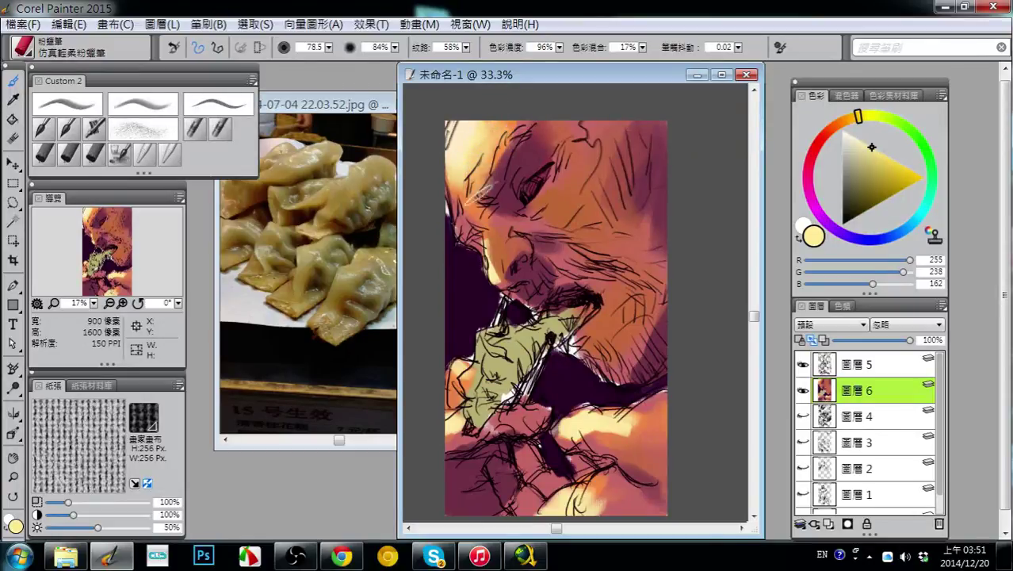
pyautogui.moveTo(480, 190); pyautogui.dragTo(474, 182)
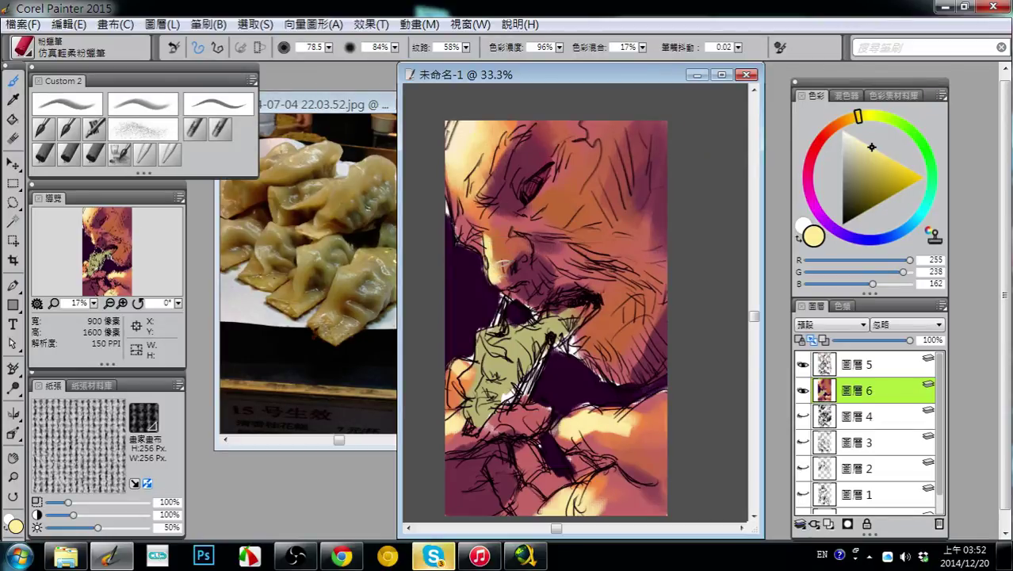
pyautogui.moveTo(501, 257)
pyautogui.mouseDown()
pyautogui.moveTo(513, 244)
pyautogui.moveTo(508, 260)
pyautogui.mouseUp()
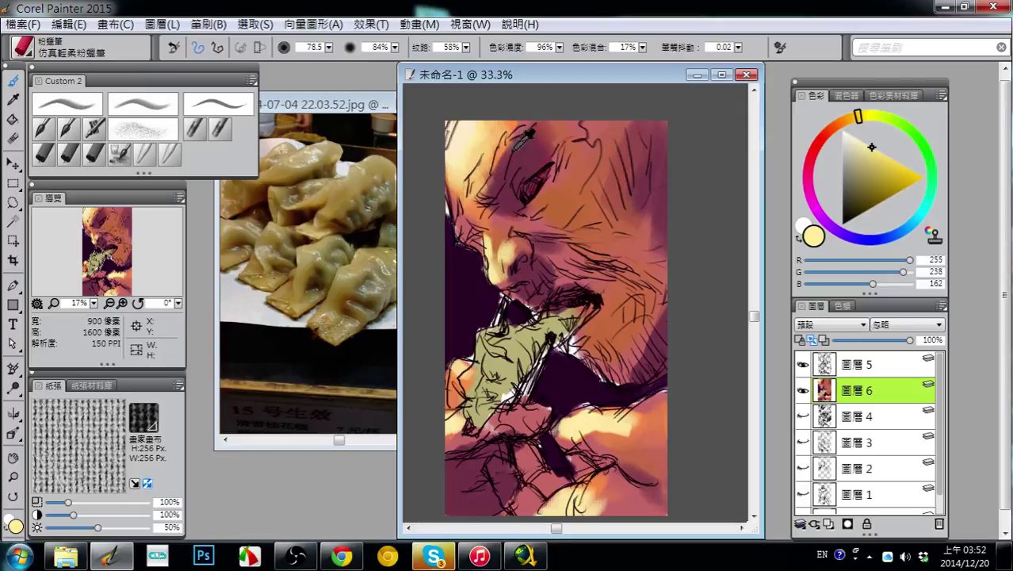
# - Sample the cheek's orange, brighten it to R 238, G 140, B 68 and paint it along the brow and forehead
pyautogui.keyDown('alt'); pyautogui.click(563, 213); pyautogui.keyUp('alt')
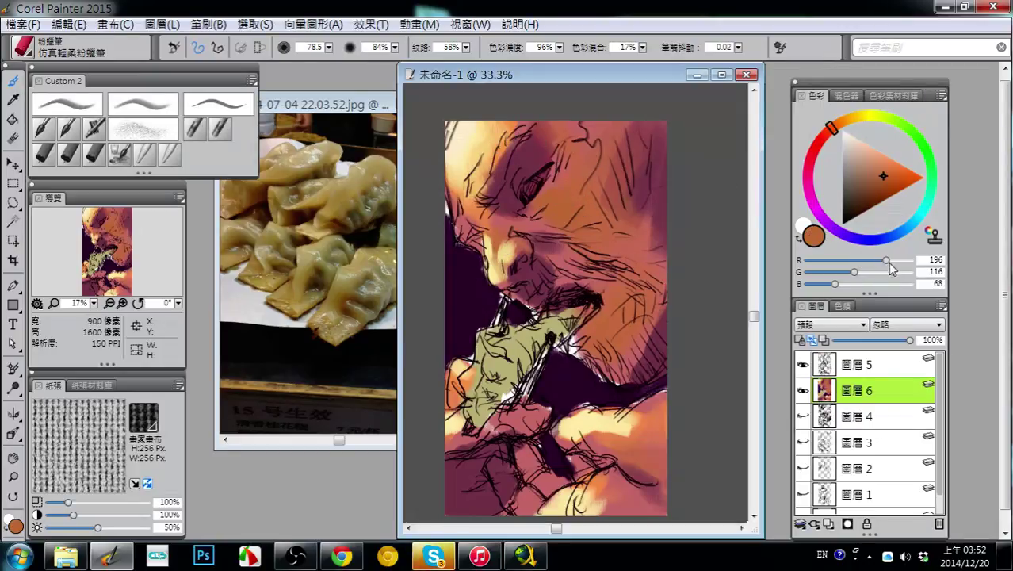
pyautogui.moveTo(887, 261)
pyautogui.mouseDown()
pyautogui.moveTo(903, 261)
pyautogui.moveTo(864, 272)
pyautogui.mouseUp()
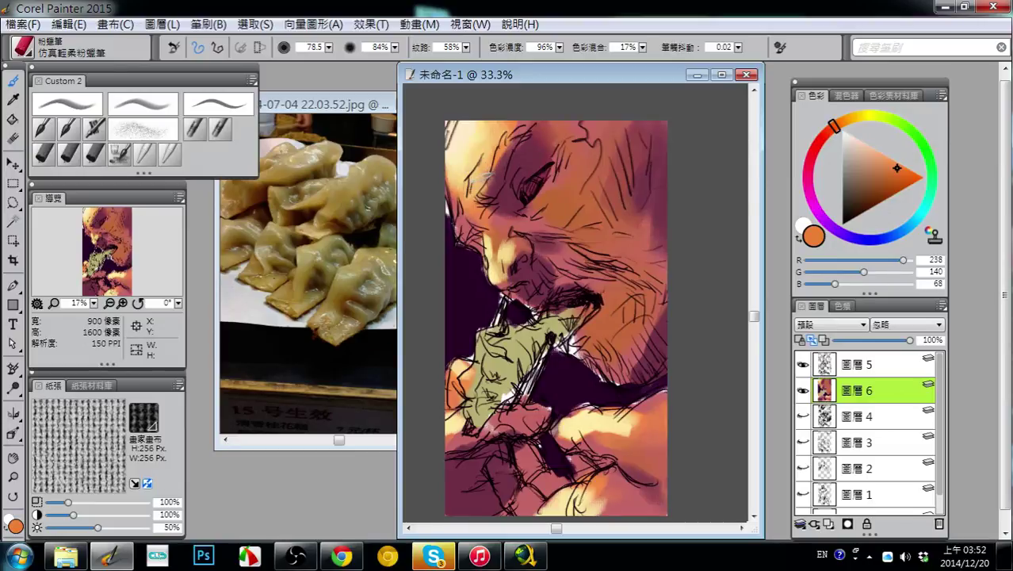
pyautogui.moveTo(489, 195)
pyautogui.mouseDown()
pyautogui.moveTo(483, 226)
pyautogui.moveTo(457, 208)
pyautogui.moveTo(475, 246)
pyautogui.mouseUp()
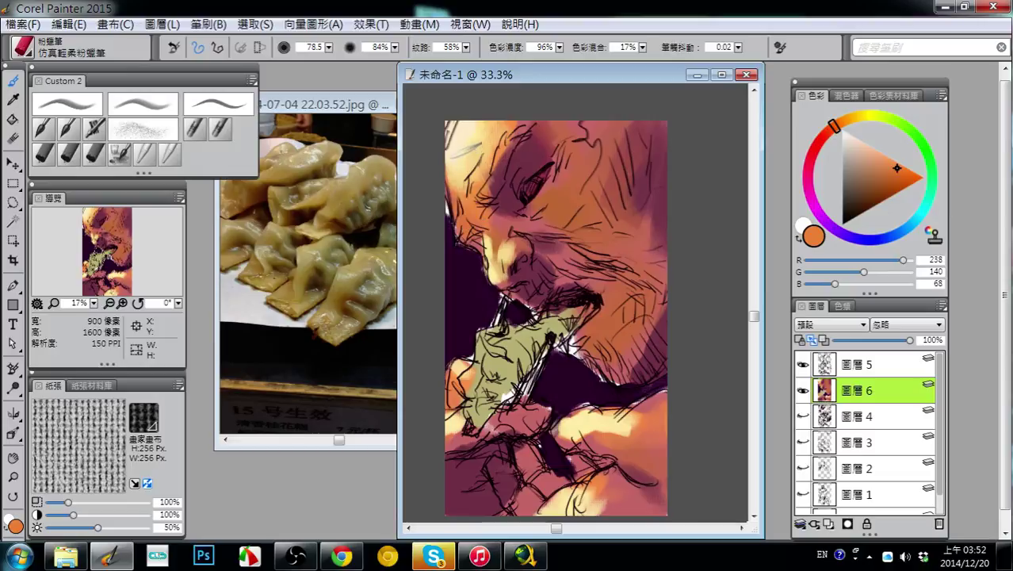
pyautogui.moveTo(480, 150)
pyautogui.mouseDown()
pyautogui.moveTo(462, 177)
pyautogui.moveTo(495, 115)
pyautogui.mouseUp()
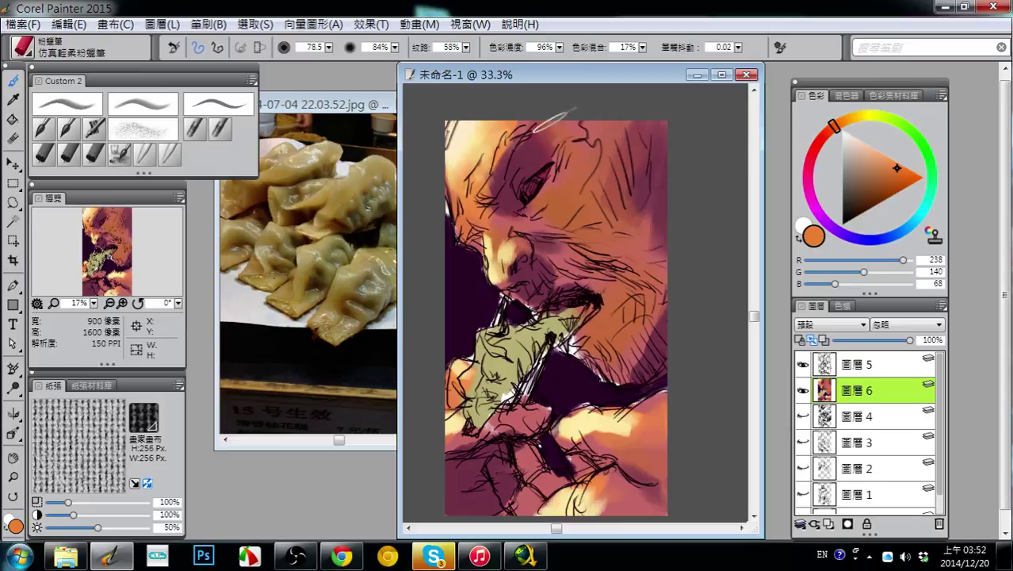
# - Paint the nose with the current orange, and add a redder tone (RGB 238, 100, 68) around the nostril
pyautogui.moveTo(510, 249)
pyautogui.mouseDown()
pyautogui.moveTo(529, 267)
pyautogui.moveTo(513, 237)
pyautogui.moveTo(513, 262)
pyautogui.mouseUp()
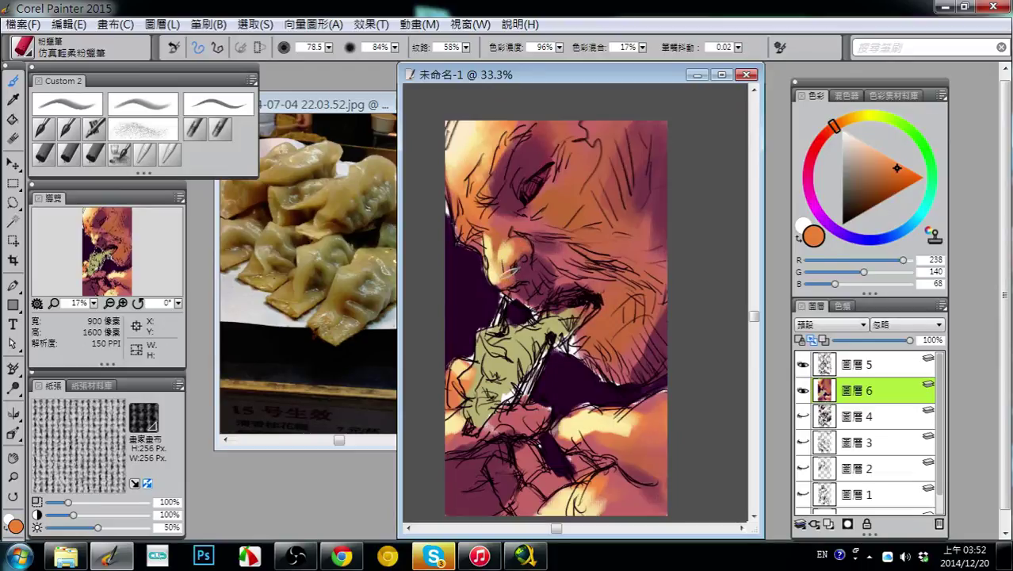
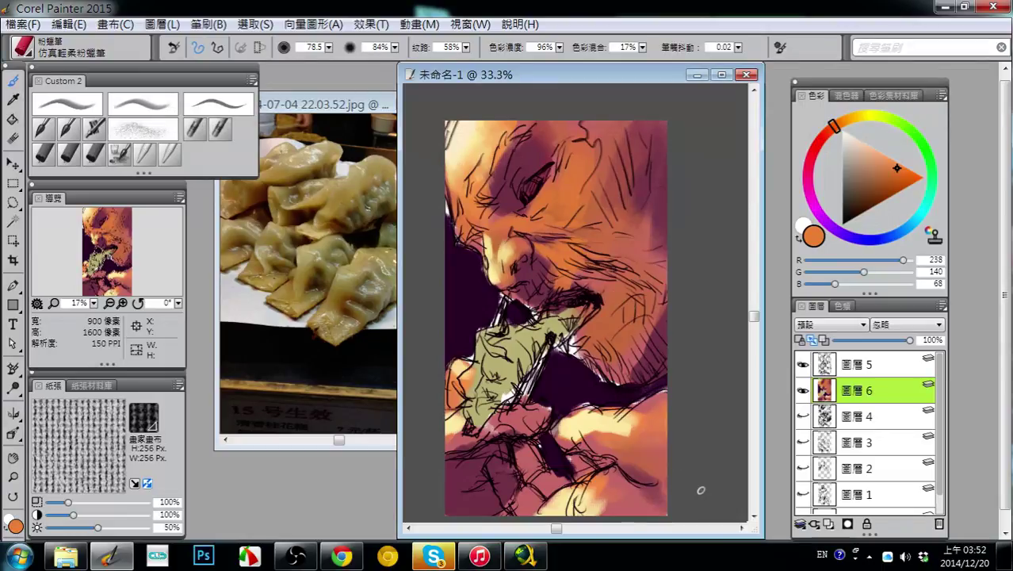
pyautogui.click(848, 272)
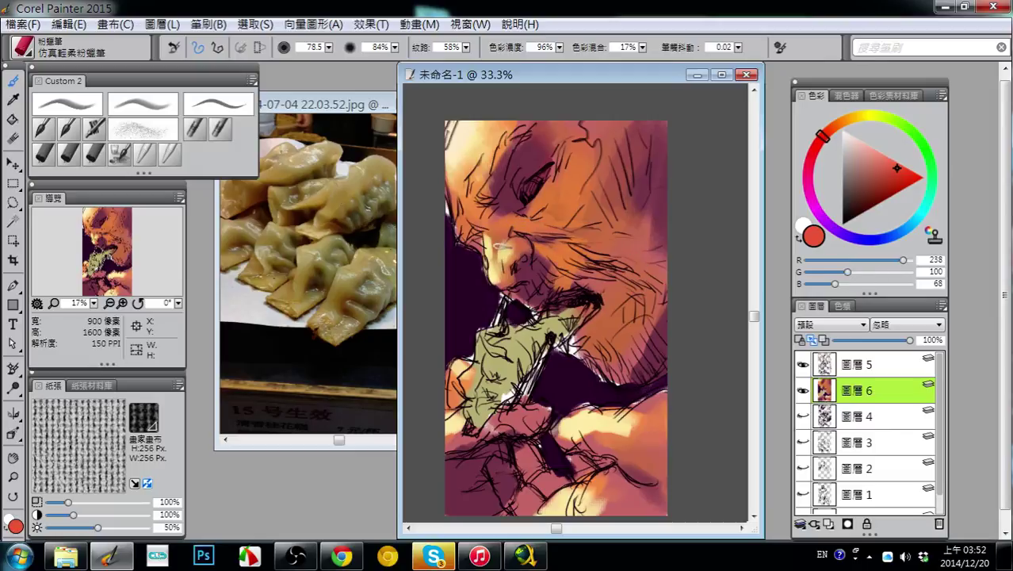
pyautogui.moveTo(522, 265); pyautogui.dragTo(526, 260)
# - Mix a deep red (RGB 190, 65, 48) and paint it over the nose bridge, forehead, cheek and beard area
pyautogui.click(840, 273)
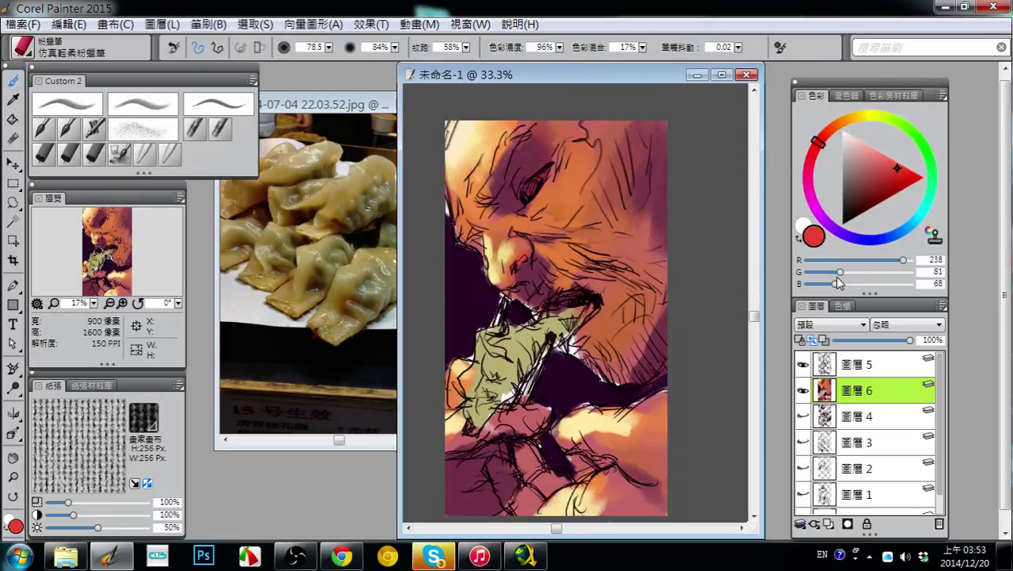
pyautogui.click(826, 284)
pyautogui.click(886, 261)
pyautogui.click(883, 260)
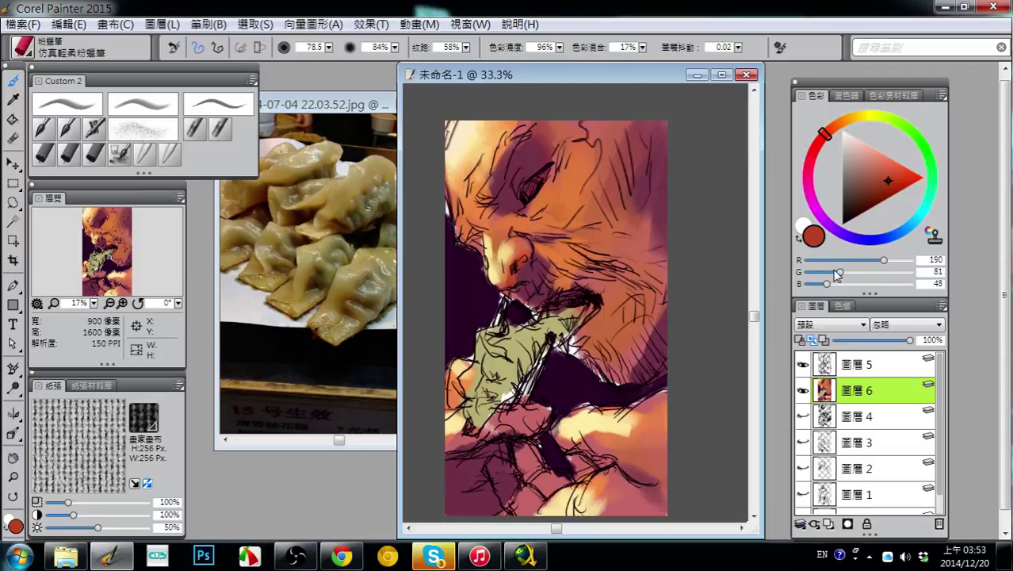
pyautogui.moveTo(837, 272); pyautogui.dragTo(833, 272)
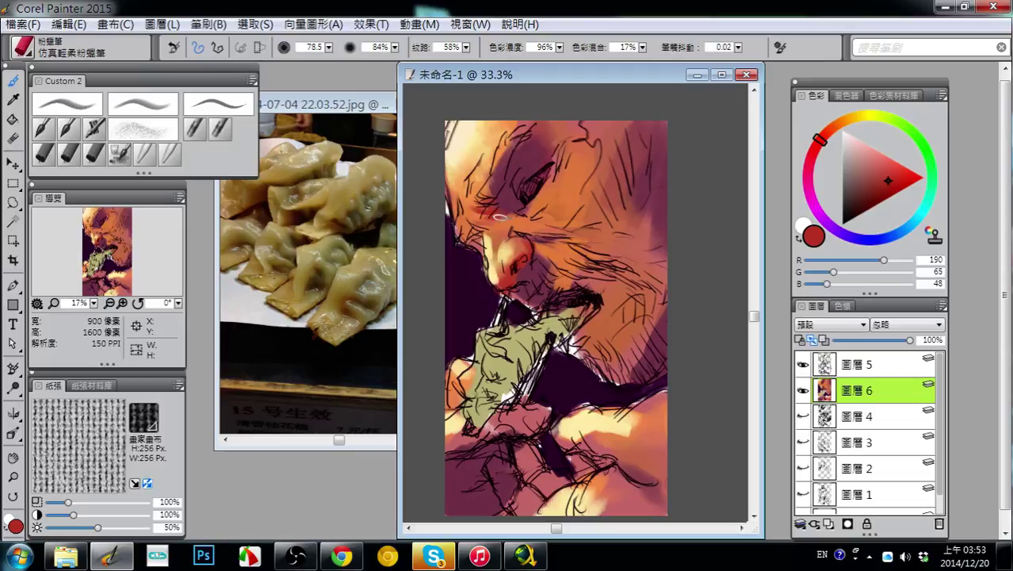
pyautogui.moveTo(492, 204); pyautogui.dragTo(488, 224)
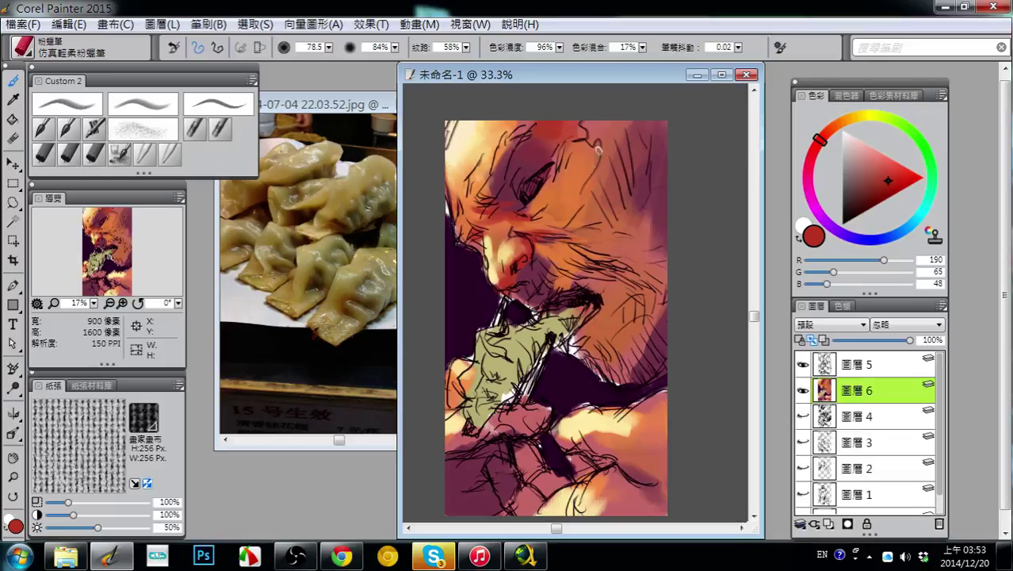
pyautogui.moveTo(614, 125)
pyautogui.mouseDown()
pyautogui.moveTo(644, 138)
pyautogui.moveTo(620, 190)
pyautogui.moveTo(610, 176)
pyautogui.moveTo(590, 189)
pyautogui.mouseUp()
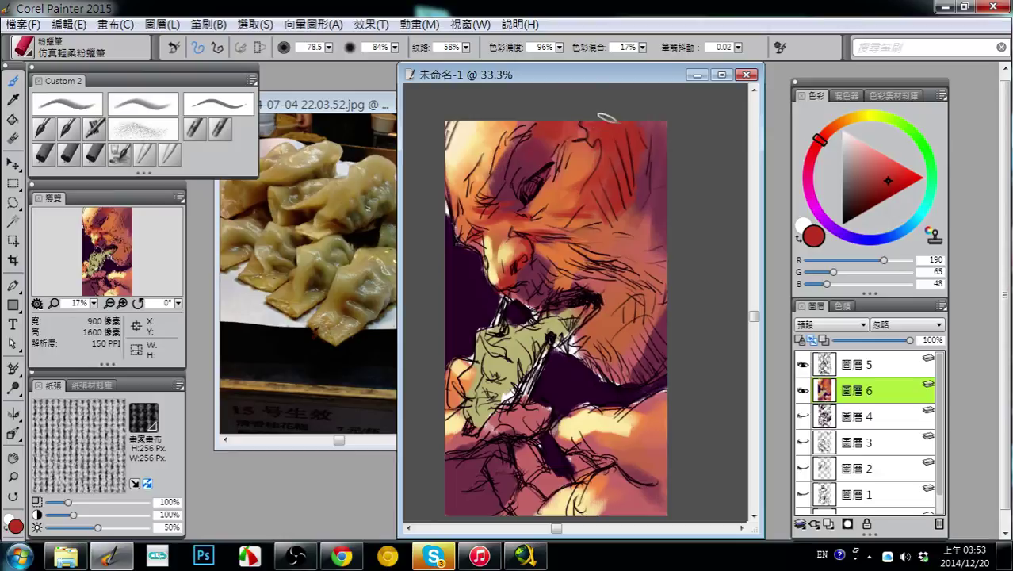
pyautogui.moveTo(632, 251)
pyautogui.mouseDown()
pyautogui.moveTo(574, 249)
pyautogui.moveTo(566, 262)
pyautogui.moveTo(588, 255)
pyautogui.moveTo(585, 279)
pyautogui.moveTo(561, 281)
pyautogui.moveTo(614, 293)
pyautogui.moveTo(595, 258)
pyautogui.moveTo(636, 252)
pyautogui.moveTo(609, 278)
pyautogui.moveTo(627, 288)
pyautogui.moveTo(604, 303)
pyautogui.moveTo(570, 355)
pyautogui.moveTo(577, 339)
pyautogui.moveTo(625, 360)
pyautogui.mouseUp()
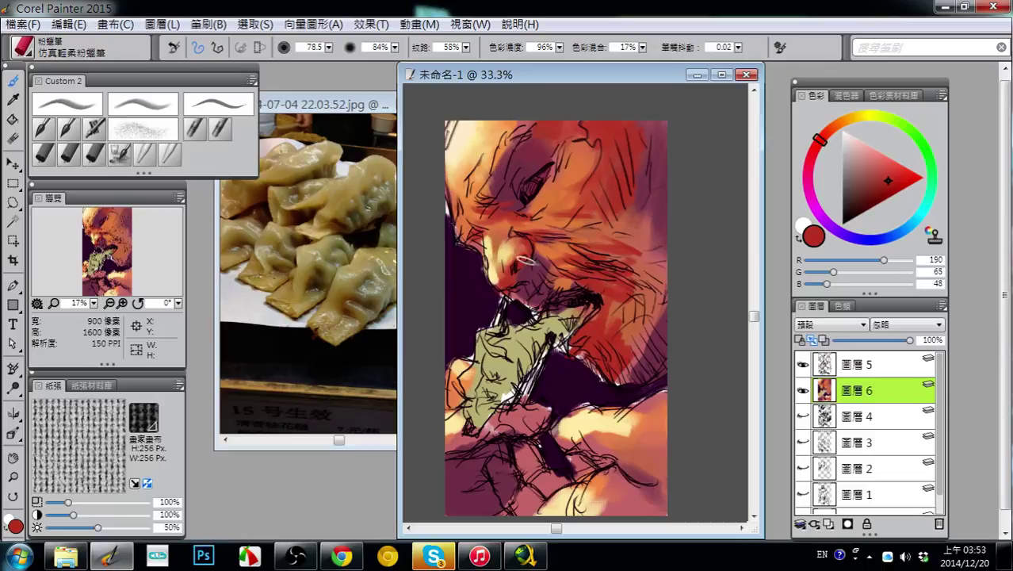
# - Paint light peach highlights sampled from the brow on the lower cheek and jaw, and pick up the eye socket's dark plum
pyautogui.keyDown('alt'); pyautogui.click(469, 179); pyautogui.keyUp('alt')
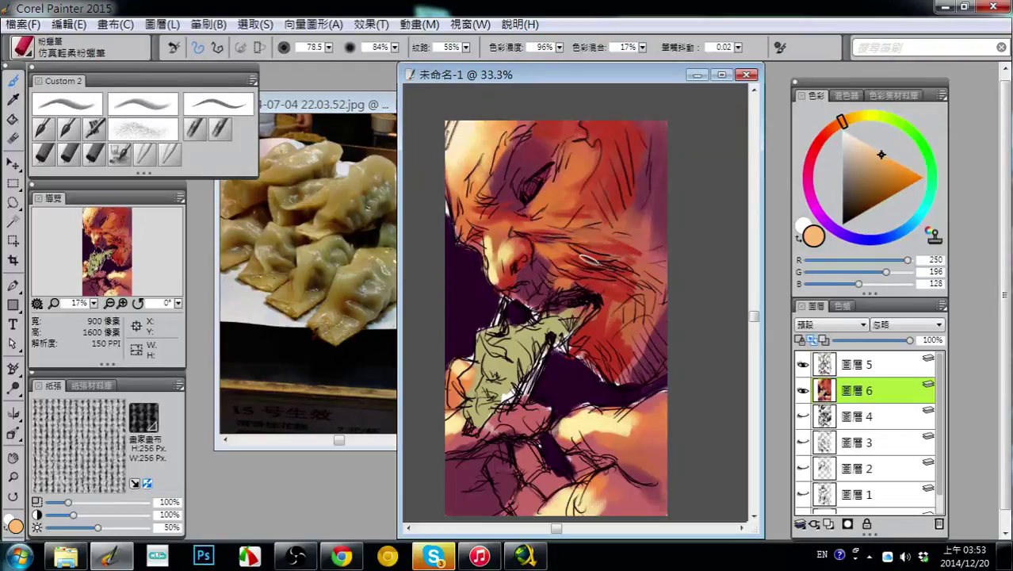
pyautogui.moveTo(613, 337)
pyautogui.mouseDown()
pyautogui.moveTo(634, 325)
pyautogui.moveTo(610, 329)
pyautogui.moveTo(624, 377)
pyautogui.mouseUp()
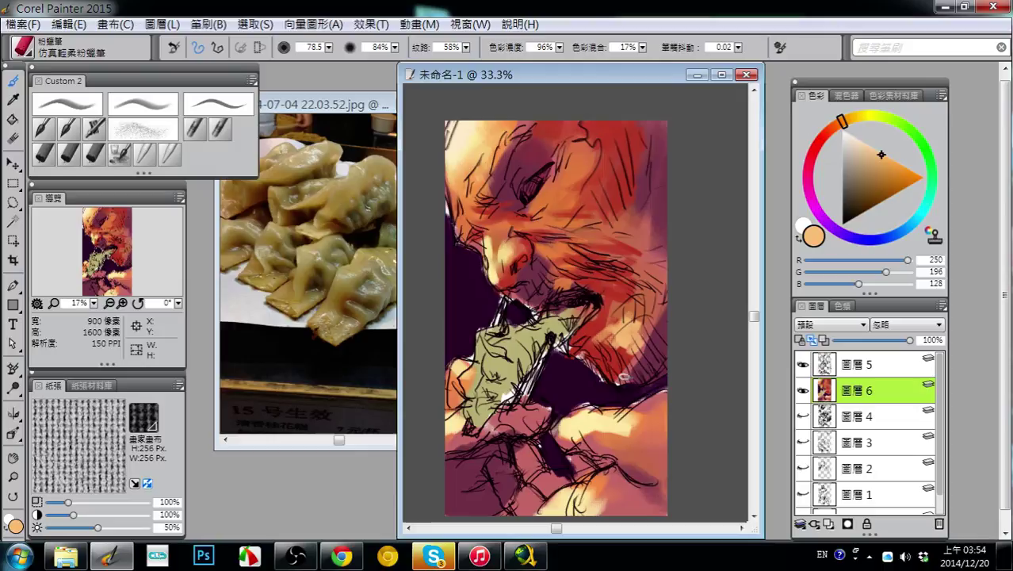
pyautogui.keyDown('alt'); pyautogui.click(605, 213); pyautogui.keyUp('alt')
pyautogui.keyDown('alt'); pyautogui.click(521, 185); pyautogui.keyUp('alt')
pyautogui.keyDown('alt'); pyautogui.click(523, 180); pyautogui.keyUp('alt')
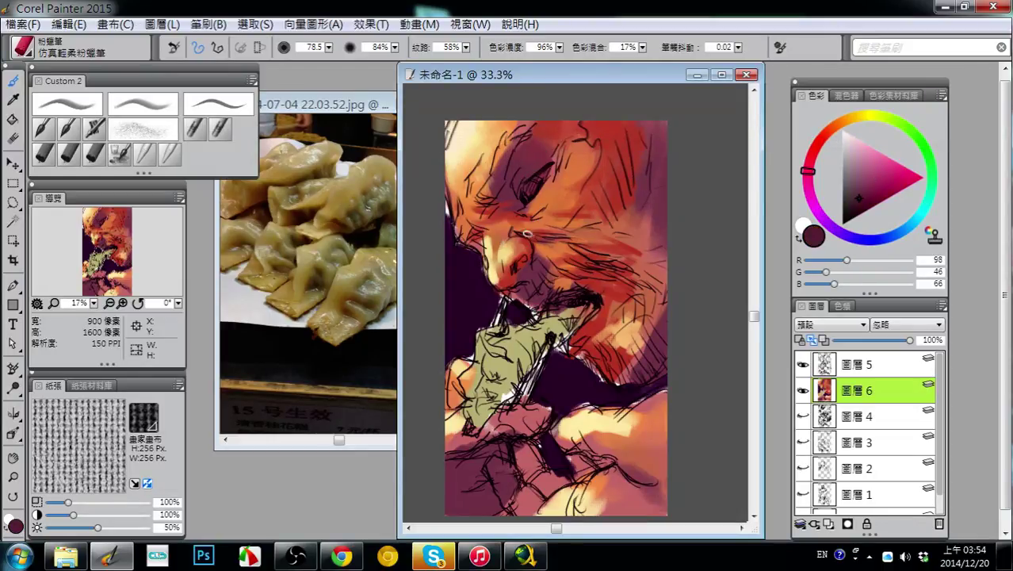
# - Sample the deep red from the forehead and paint it over the nose bridge and nostril
pyautogui.keyDown('alt'); pyautogui.click(622, 133); pyautogui.keyUp('alt')
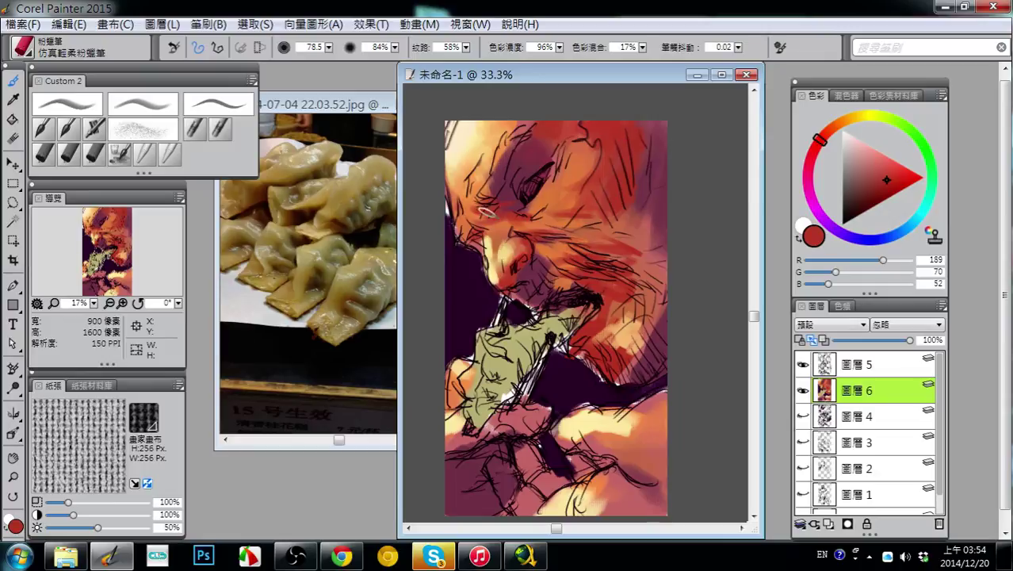
pyautogui.moveTo(485, 212)
pyautogui.mouseDown()
pyautogui.moveTo(477, 250)
pyautogui.moveTo(492, 221)
pyautogui.mouseUp()
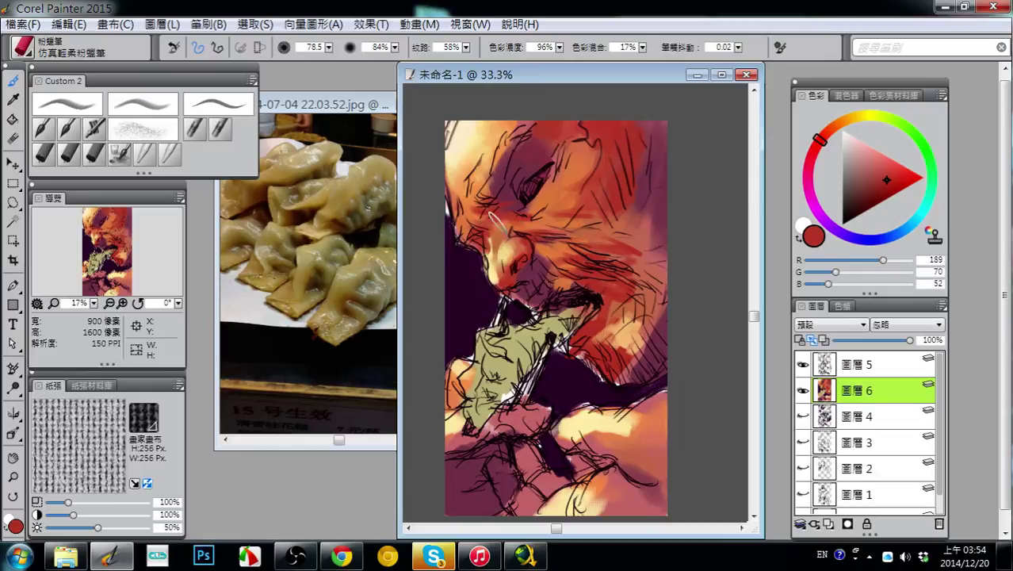
pyautogui.moveTo(520, 264); pyautogui.dragTo(511, 276)
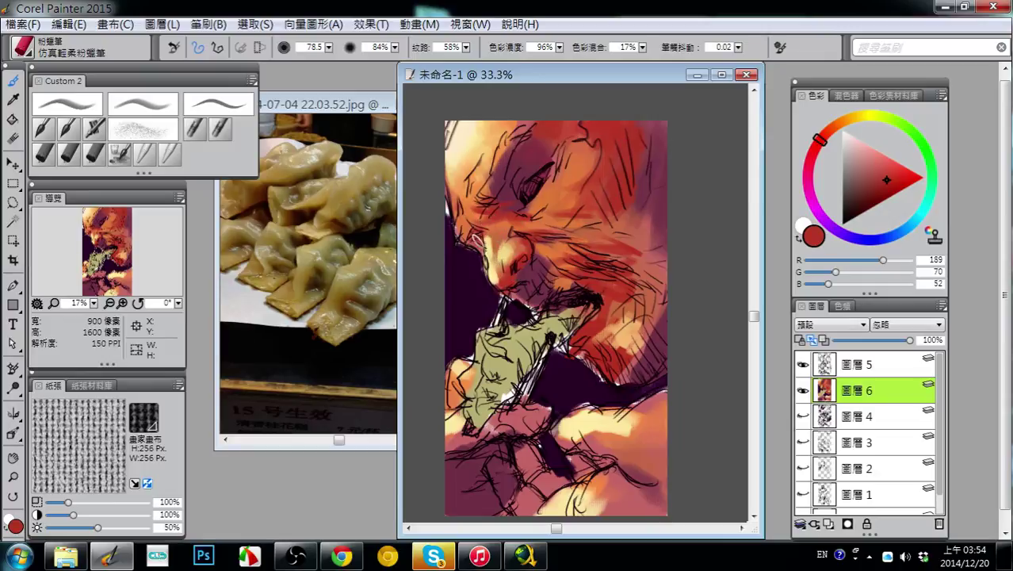
pyautogui.moveTo(497, 237); pyautogui.dragTo(489, 228)
# - Sample orange and pale yellow skin tones and paint highlights beside and below the eye
pyautogui.keyDown('alt'); pyautogui.click(547, 224); pyautogui.keyUp('alt')
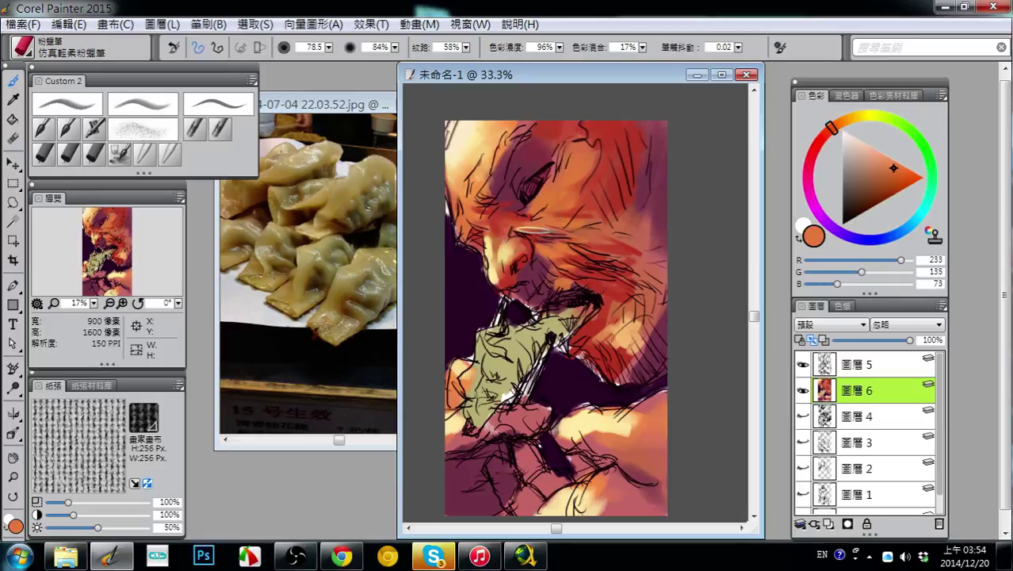
pyautogui.keyDown('alt'); pyautogui.click(496, 131); pyautogui.keyUp('alt')
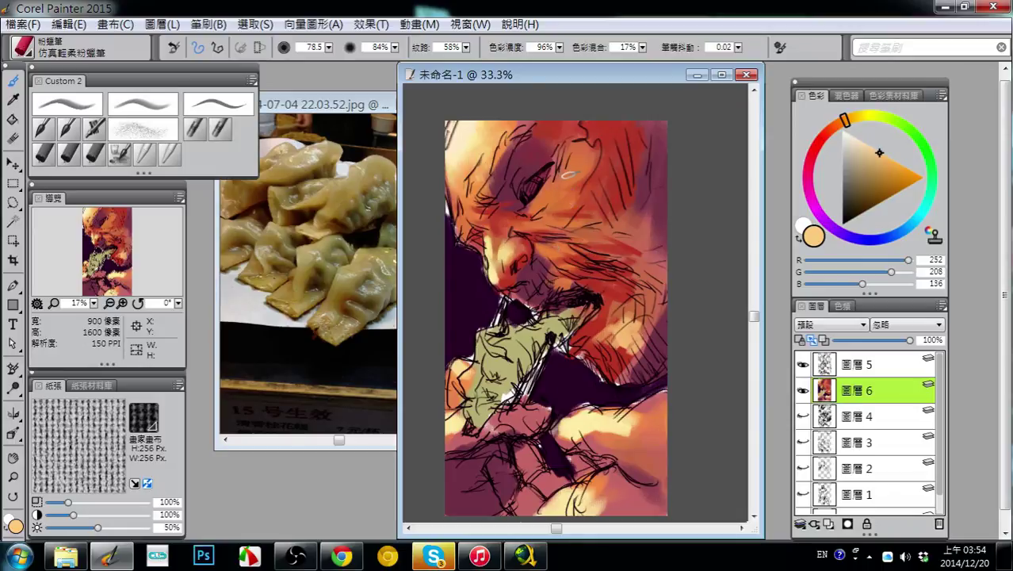
pyautogui.moveTo(570, 172); pyautogui.dragTo(559, 185)
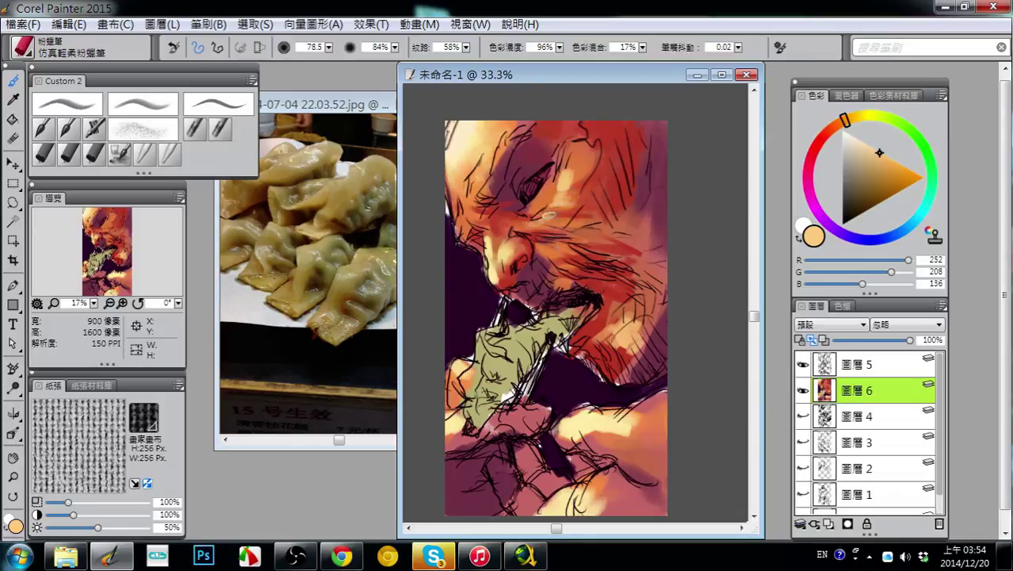
pyautogui.moveTo(531, 227)
pyautogui.mouseDown()
pyautogui.moveTo(574, 232)
pyautogui.moveTo(560, 224)
pyautogui.moveTo(564, 240)
pyautogui.moveTo(562, 226)
pyautogui.moveTo(531, 231)
pyautogui.mouseUp()
pyautogui.moveTo(571, 173); pyautogui.dragTo(578, 183)
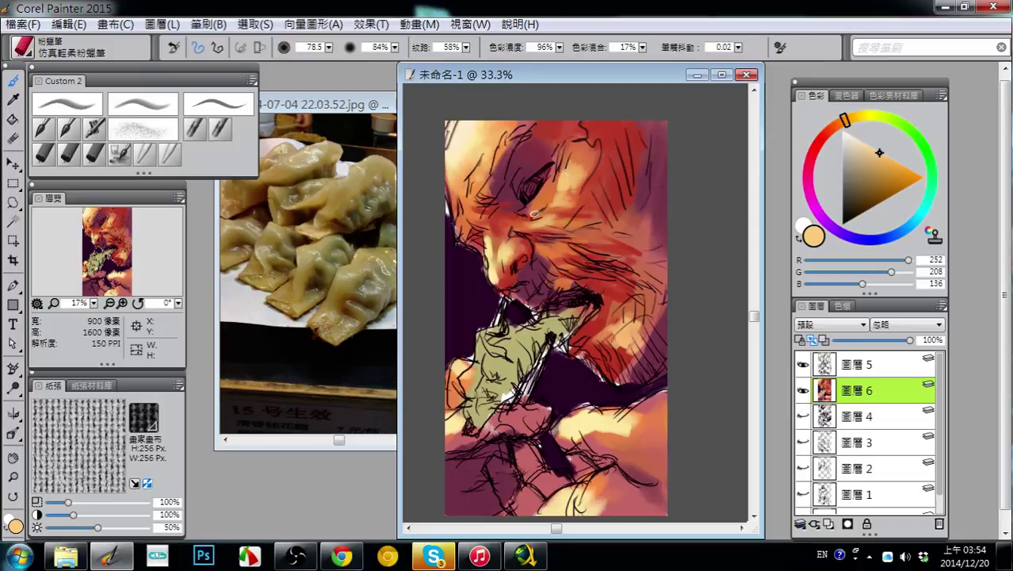
# - Sample the plum shadow below the eye and shade the eye socket and the outer edge of the face
pyautogui.keyDown('alt'); pyautogui.click(528, 197); pyautogui.keyUp('alt')
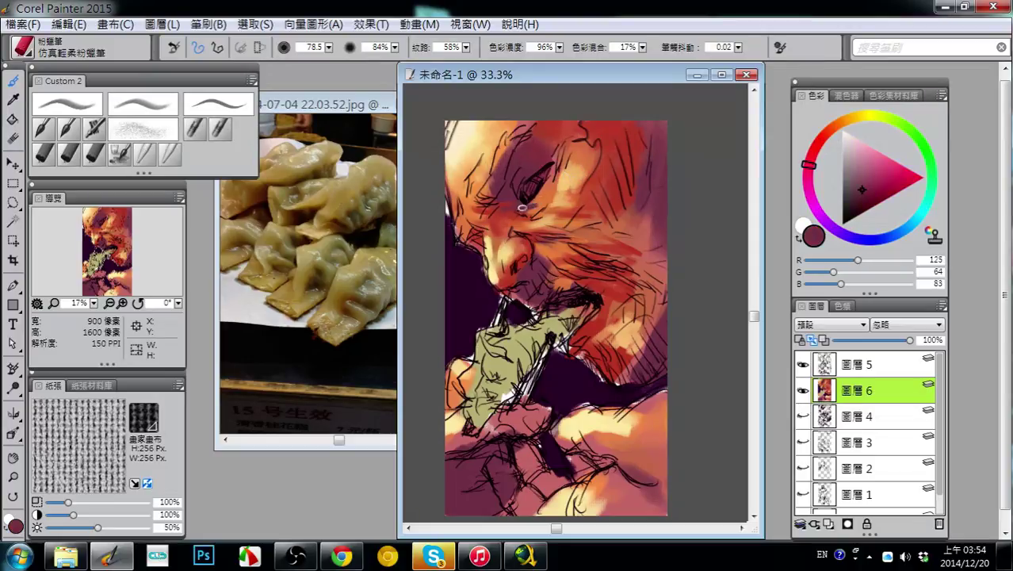
pyautogui.moveTo(552, 167)
pyautogui.mouseDown()
pyautogui.moveTo(539, 203)
pyautogui.moveTo(554, 182)
pyautogui.moveTo(540, 178)
pyautogui.moveTo(522, 204)
pyautogui.moveTo(553, 172)
pyautogui.mouseUp()
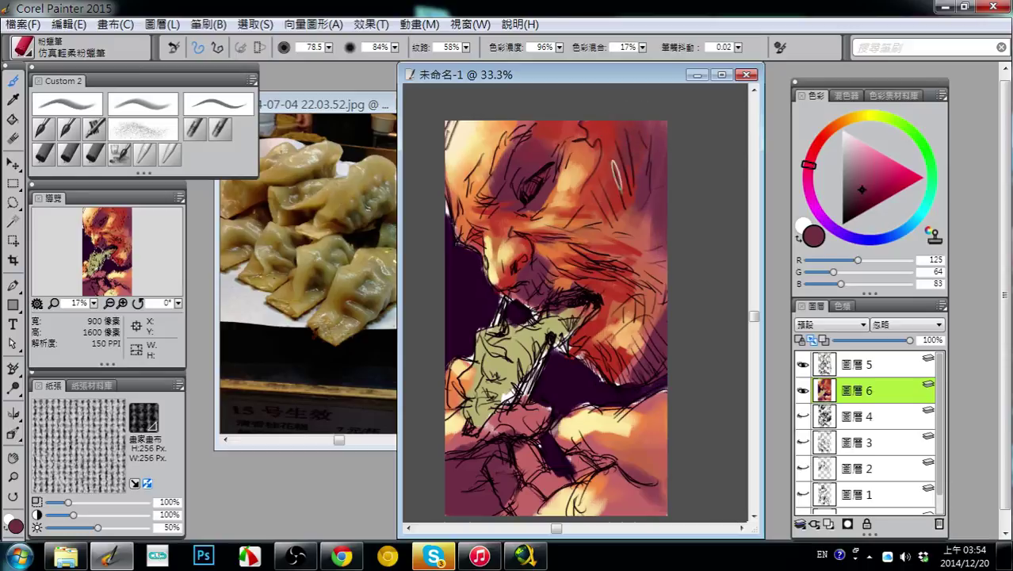
pyautogui.moveTo(635, 211); pyautogui.dragTo(656, 238)
# - Mix a dark maroon (RGB 84, 23, 37) and deepen the shadow across the eye socket
pyautogui.click(818, 272)
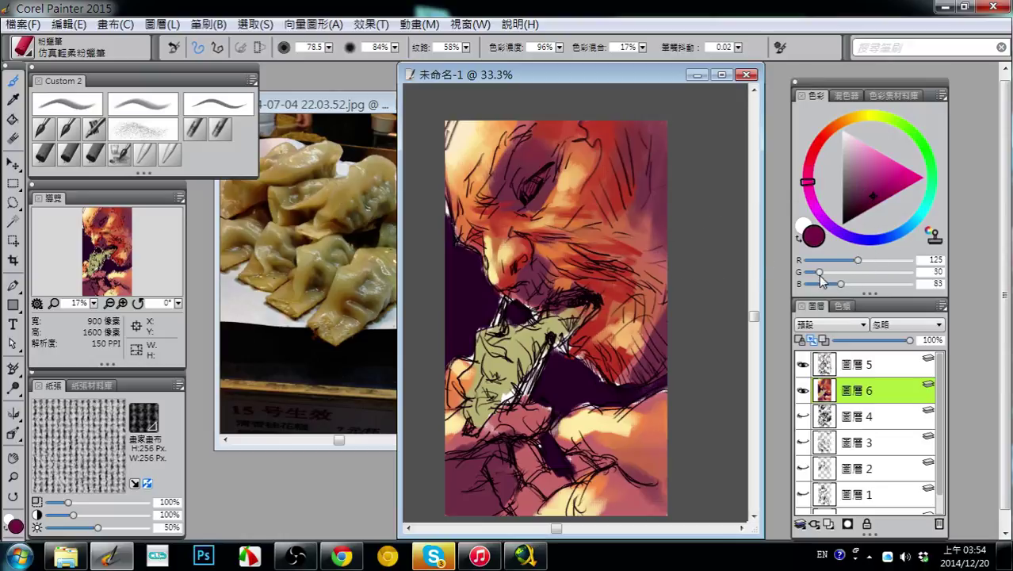
pyautogui.click(824, 283)
pyautogui.click(828, 260)
pyautogui.moveTo(835, 263); pyautogui.dragTo(822, 284)
pyautogui.click(830, 284)
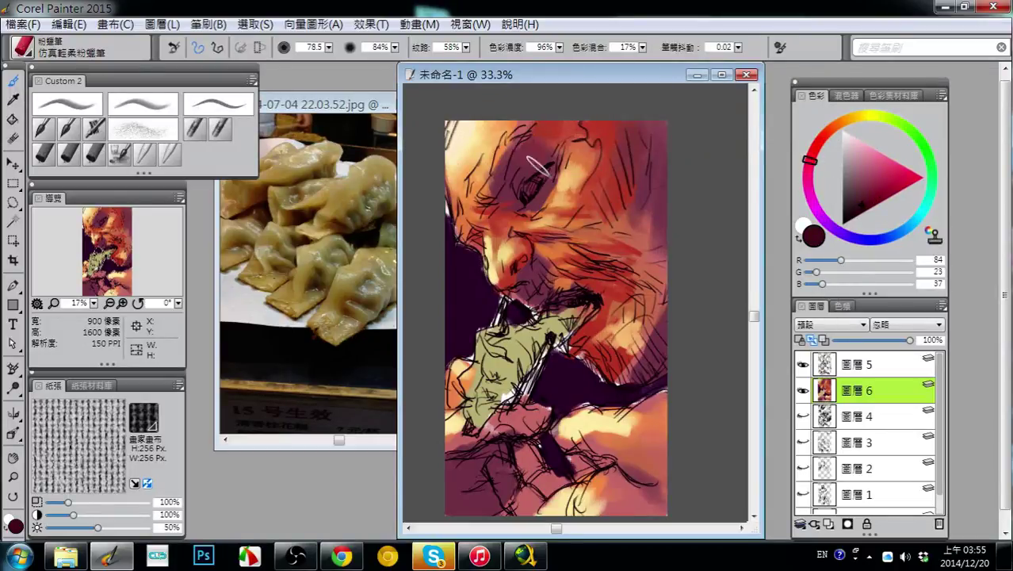
pyautogui.moveTo(533, 186)
pyautogui.mouseDown()
pyautogui.moveTo(536, 158)
pyautogui.moveTo(530, 195)
pyautogui.moveTo(533, 146)
pyautogui.moveTo(501, 203)
pyautogui.moveTo(513, 153)
pyautogui.moveTo(504, 187)
pyautogui.moveTo(525, 153)
pyautogui.moveTo(502, 192)
pyautogui.moveTo(523, 162)
pyautogui.mouseUp()
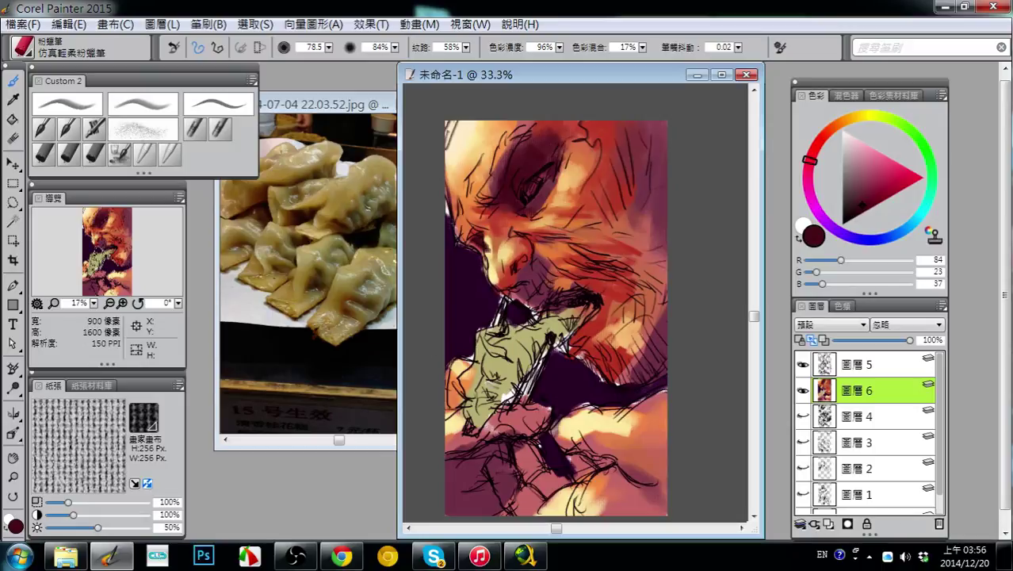
# - Shade the underside of the nose and the eye socket with dark maroon tones sampled around the eye
pyautogui.keyDown('alt'); pyautogui.click(524, 204); pyautogui.keyUp('alt')
pyautogui.moveTo(531, 275)
pyautogui.mouseDown()
pyautogui.moveTo(517, 273)
pyautogui.moveTo(529, 260)
pyautogui.mouseUp()
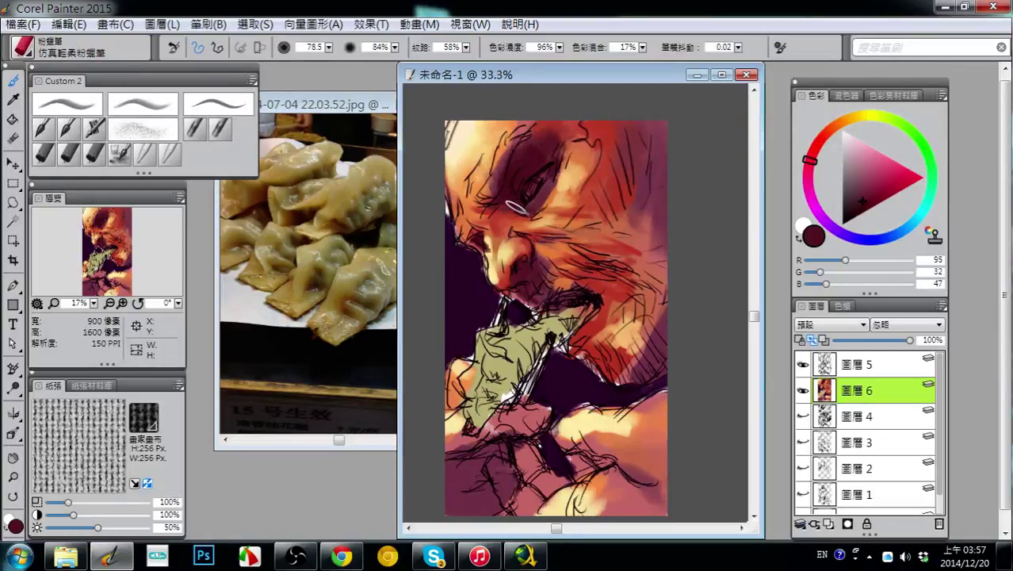
pyautogui.keyDown('alt'); pyautogui.click(541, 208); pyautogui.keyUp('alt')
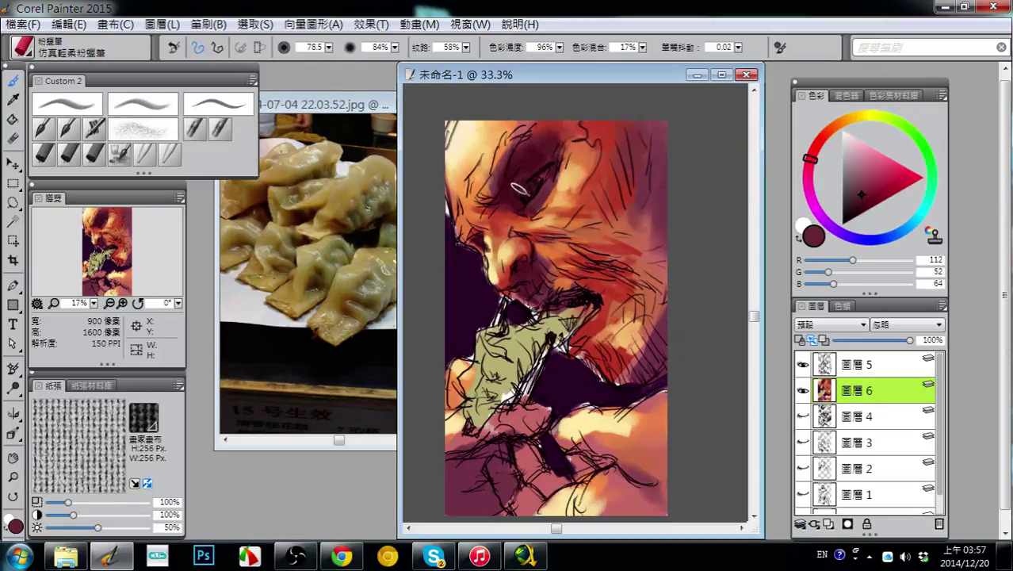
pyautogui.keyDown('alt'); pyautogui.click(537, 161); pyautogui.keyUp('alt')
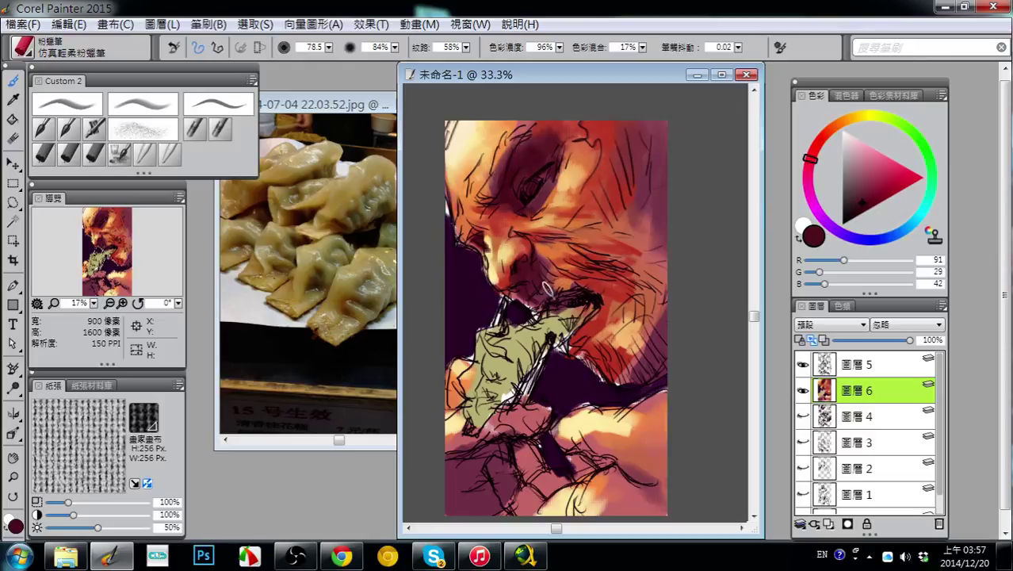
# - Rework the cheek and jaw shading with reds and dark plums sampled from the cheek, nose and eye socket
pyautogui.keyDown('alt'); pyautogui.click(575, 239); pyautogui.keyUp('alt')
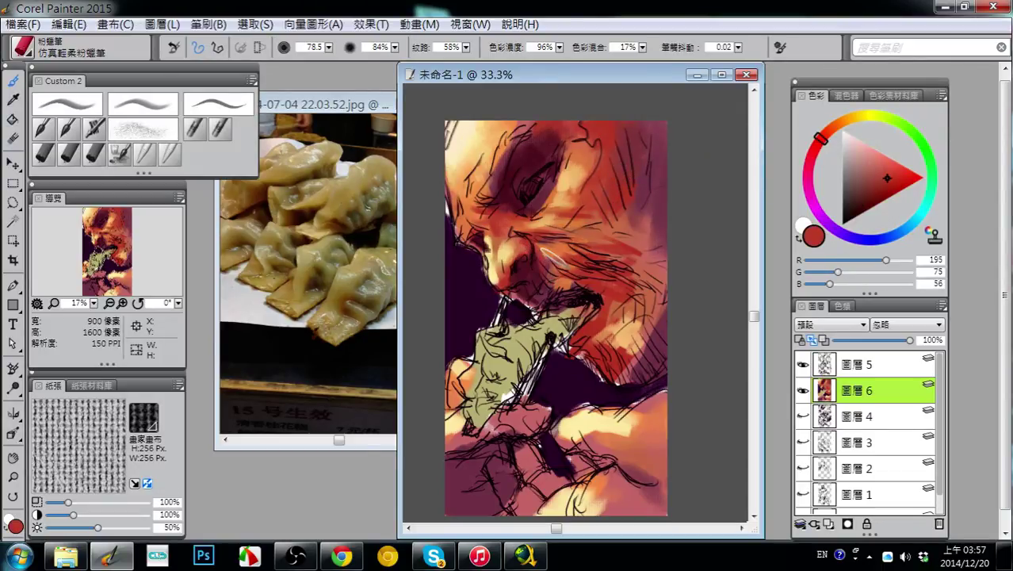
pyautogui.keyDown('alt'); pyautogui.click(567, 260); pyautogui.keyUp('alt')
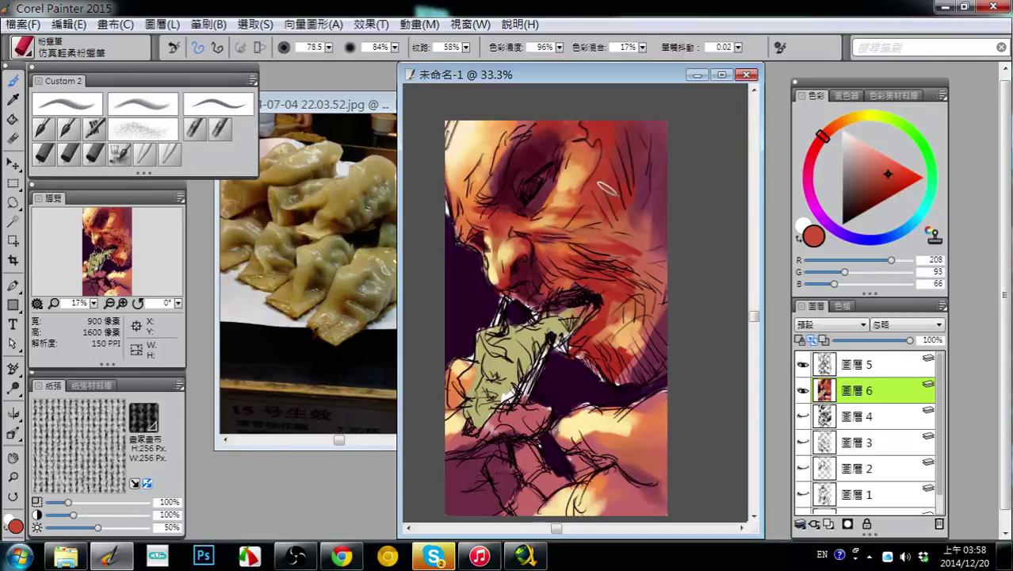
pyautogui.keyDown('alt'); pyautogui.click(528, 274); pyautogui.keyUp('alt')
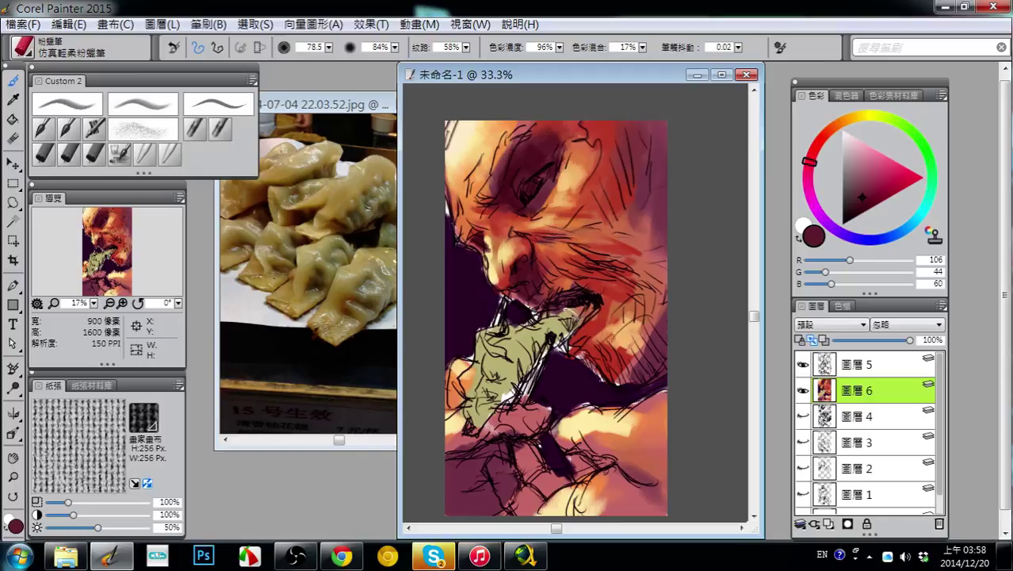
pyautogui.keyDown('alt'); pyautogui.click(550, 196); pyautogui.keyUp('alt')
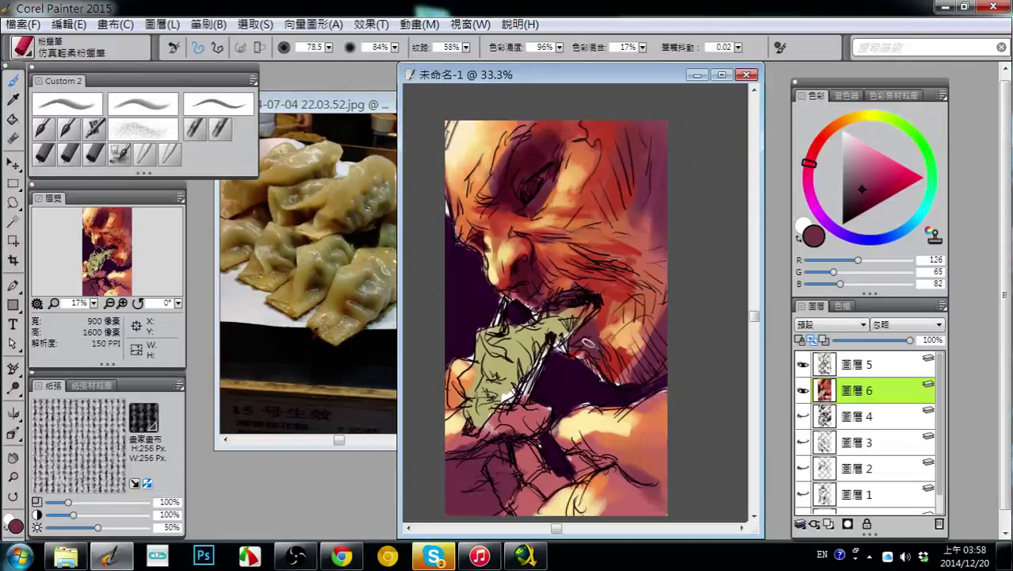
# - Paint sampled cheek red over the purple outer edge of the face, and pick up the eye socket's dark maroon
pyautogui.keyDown('alt'); pyautogui.click(629, 287); pyautogui.keyUp('alt')
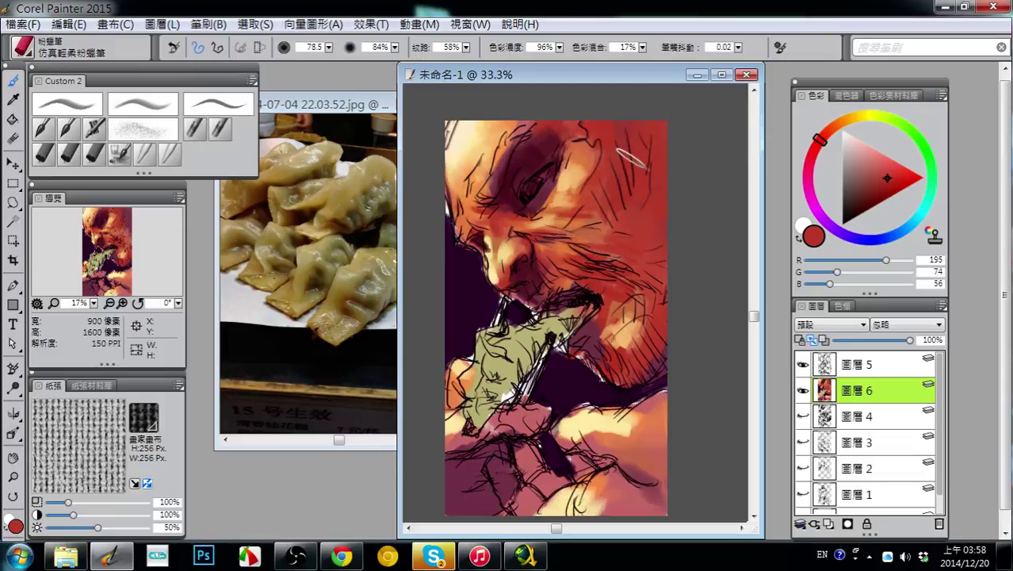
pyautogui.keyDown('alt'); pyautogui.click(528, 168); pyautogui.keyUp('alt')
pyautogui.keyDown('alt'); pyautogui.click(527, 169); pyautogui.keyUp('alt')
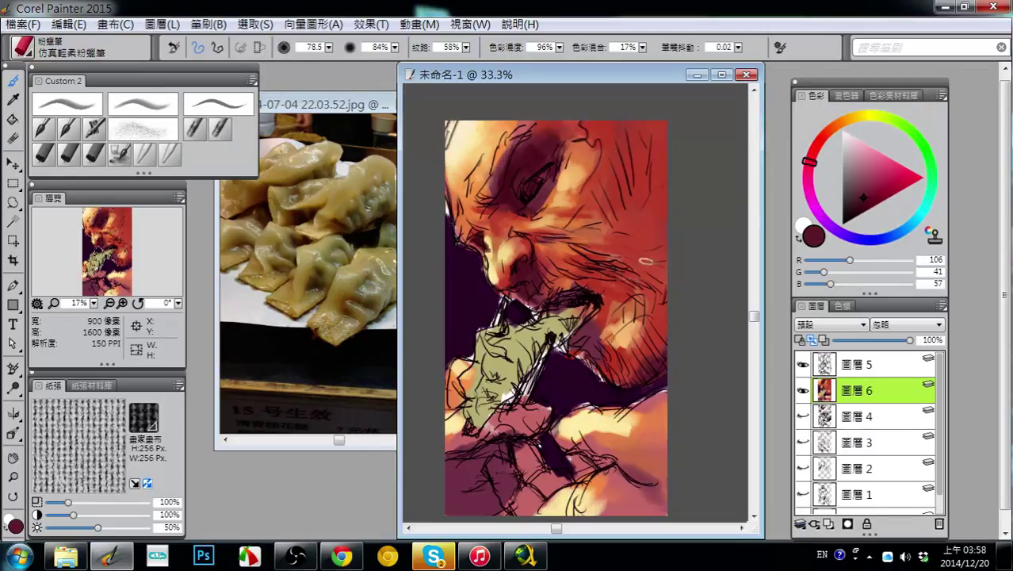
# - Sample the orange skin tone beside the eye, paint the temple with it, and adjust the colour to RGB 222, 122, 84
pyautogui.keyDown('alt'); pyautogui.click(588, 164); pyautogui.keyUp('alt')
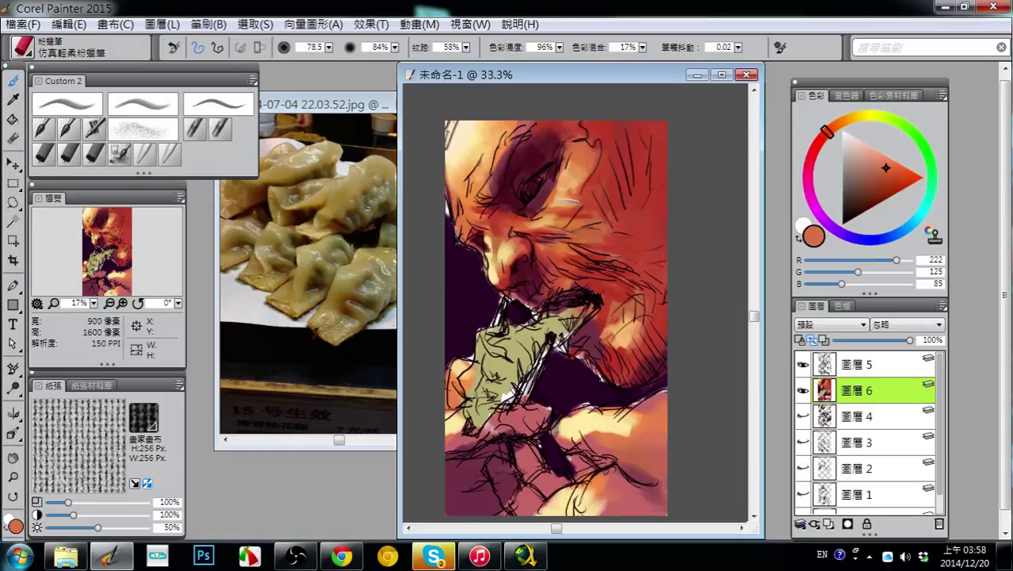
pyautogui.moveTo(590, 138); pyautogui.dragTo(589, 157)
pyautogui.keyDown('alt'); pyautogui.click(586, 161); pyautogui.keyUp('alt')
pyautogui.moveTo(855, 273); pyautogui.dragTo(852, 272)
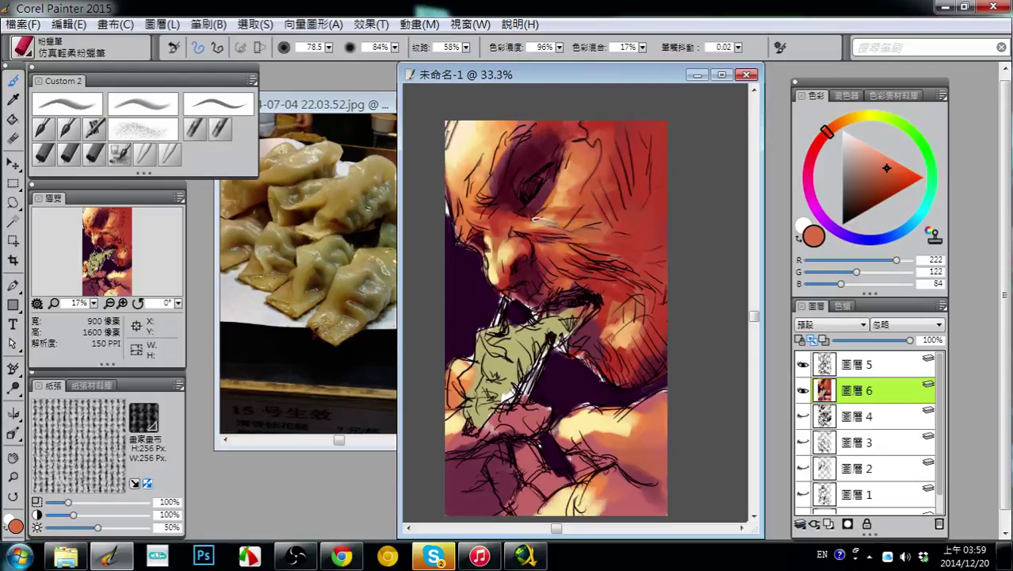
# - Work sampled pale orange and orange-red skin tones into the cheek between the eye and the moustache
pyautogui.keyDown('alt'); pyautogui.click(563, 224); pyautogui.keyUp('alt')
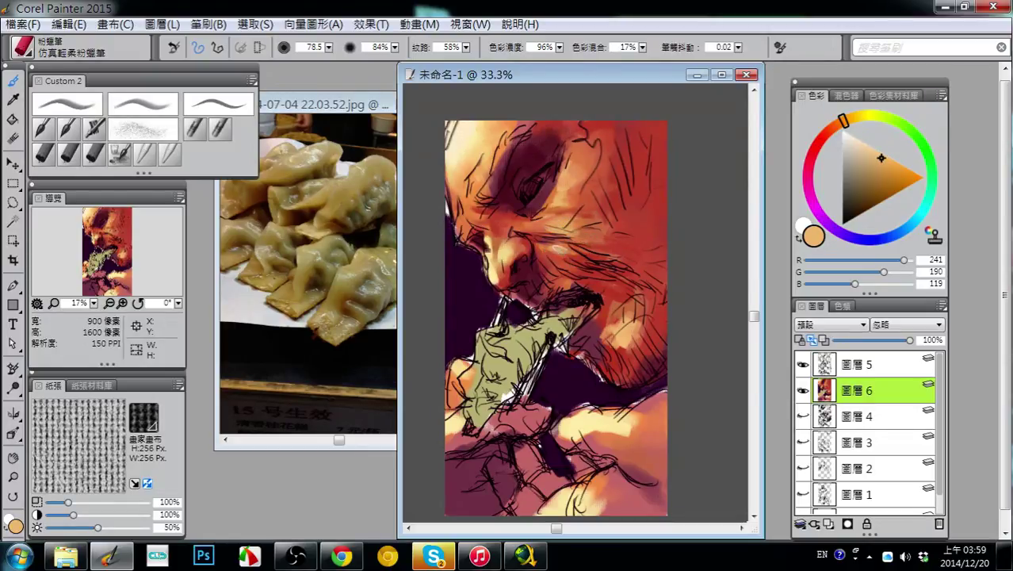
pyautogui.moveTo(544, 259); pyautogui.dragTo(564, 252)
pyautogui.keyDown('alt'); pyautogui.click(591, 208); pyautogui.keyUp('alt')
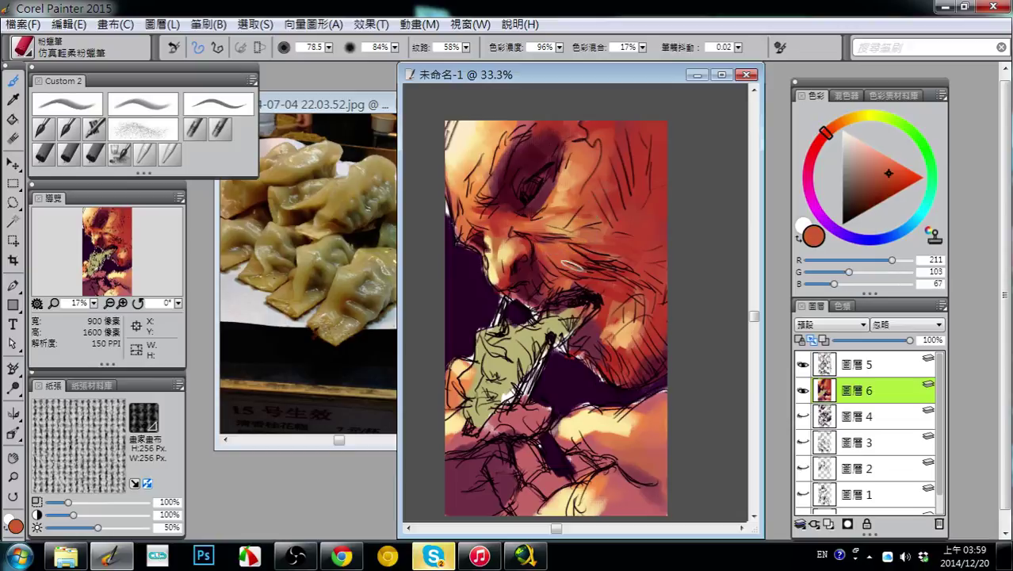
pyautogui.moveTo(591, 270); pyautogui.dragTo(569, 253)
pyautogui.keyDown('alt'); pyautogui.click(564, 253); pyautogui.keyUp('alt')
pyautogui.keyDown('alt'); pyautogui.click(568, 252); pyautogui.keyUp('alt')
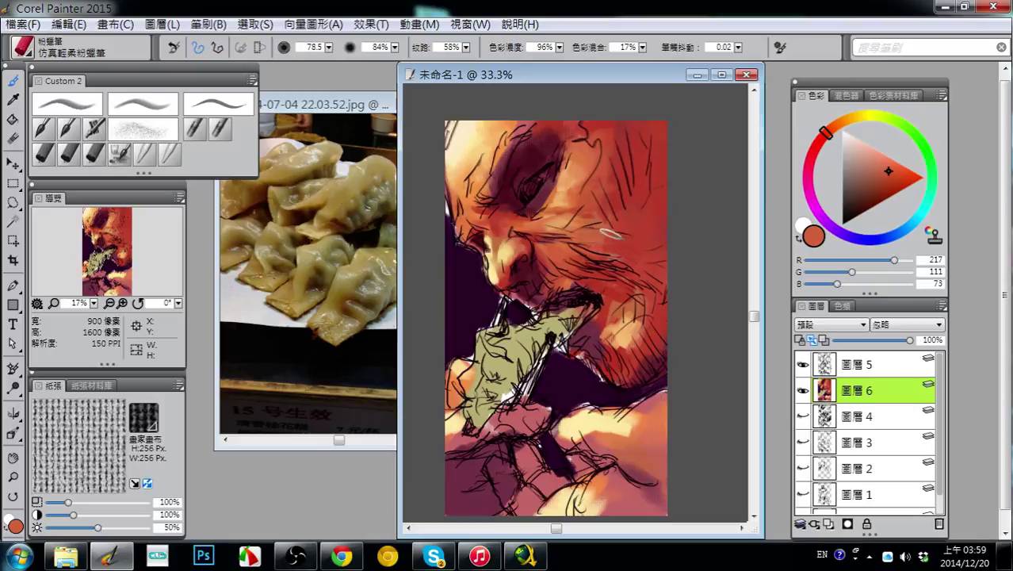
# - Blend the outer cheek above the beard with reds sampled from the cheek and the beard area
pyautogui.keyDown('alt'); pyautogui.click(625, 208); pyautogui.keyUp('alt')
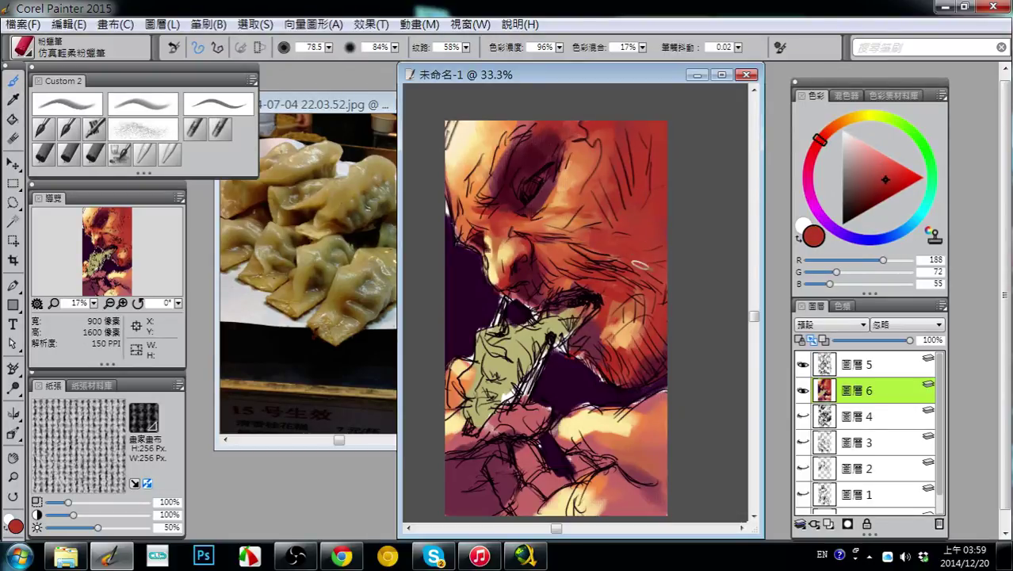
pyautogui.keyDown('alt'); pyautogui.click(630, 295); pyautogui.keyUp('alt')
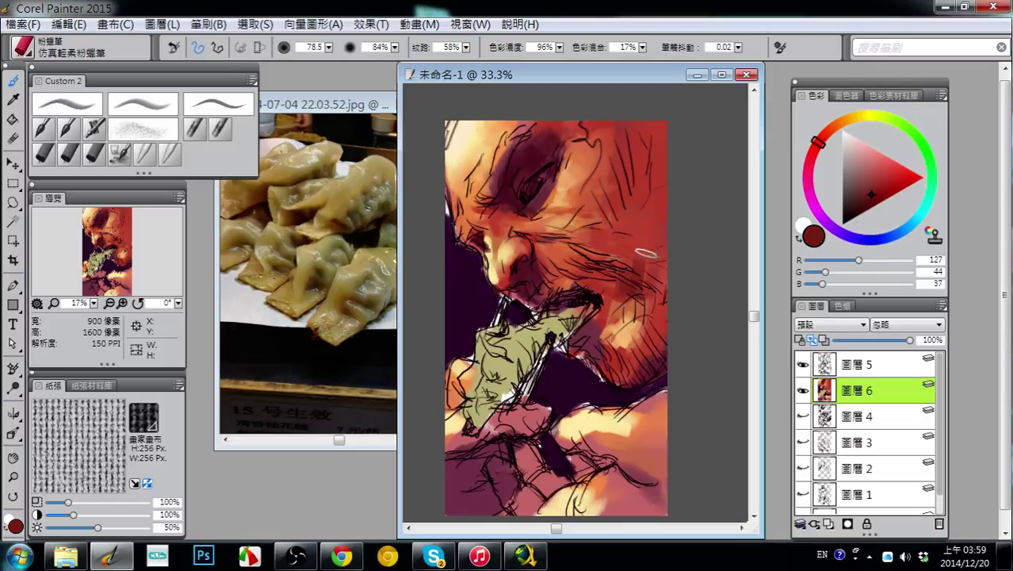
pyautogui.keyDown('alt'); pyautogui.click(624, 302); pyautogui.keyUp('alt')
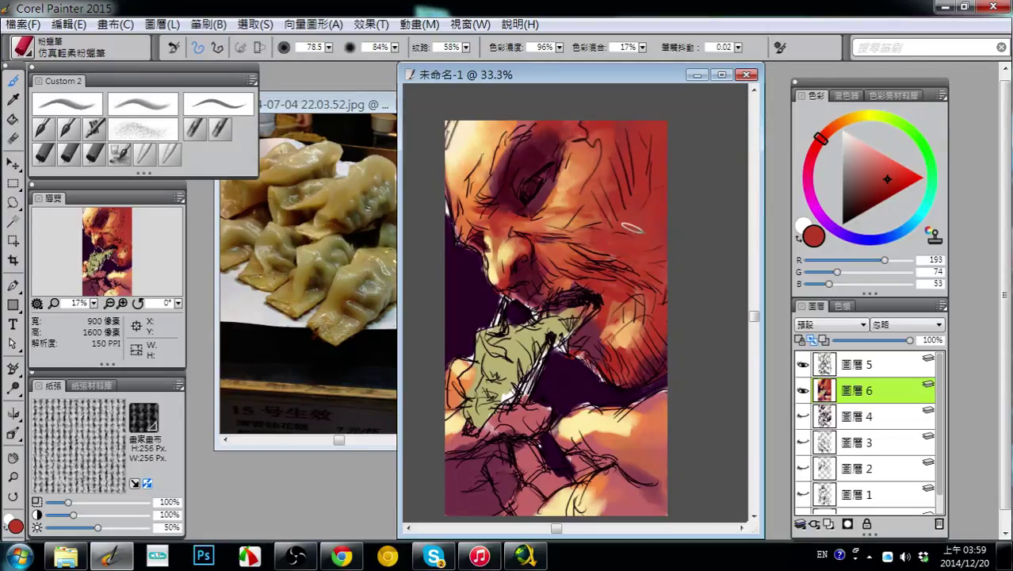
# - Paint over the pale patch on the chin and jaw with beard red sampled at RGB 192, 68, 50
pyautogui.keyDown('alt'); pyautogui.click(631, 301); pyautogui.keyUp('alt')
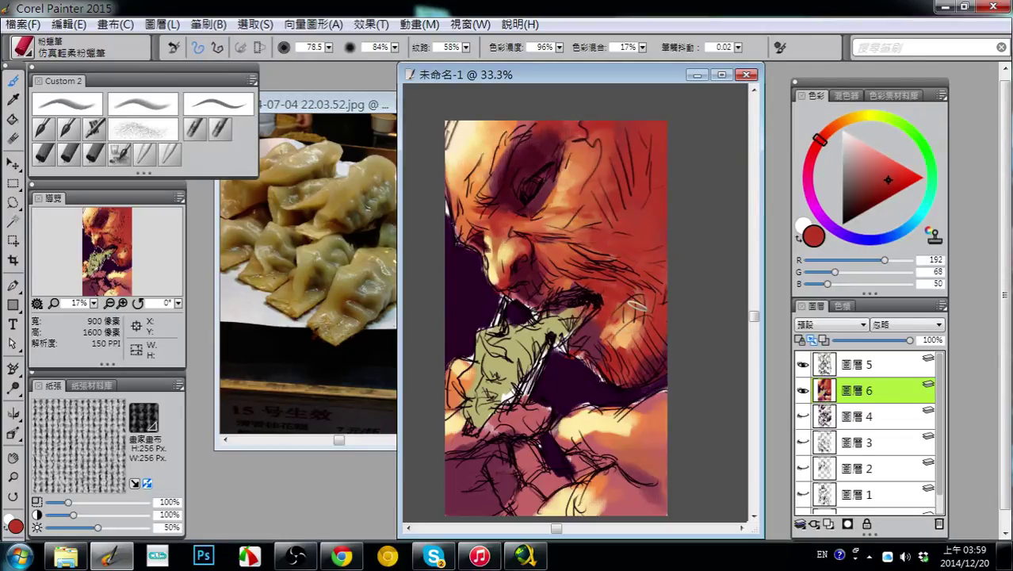
pyautogui.moveTo(615, 337)
pyautogui.mouseDown()
pyautogui.moveTo(608, 326)
pyautogui.moveTo(610, 351)
pyautogui.mouseUp()
pyautogui.moveTo(645, 312); pyautogui.dragTo(634, 380)
pyautogui.moveTo(638, 312)
pyautogui.mouseDown()
pyautogui.moveTo(631, 374)
pyautogui.moveTo(625, 366)
pyautogui.mouseUp()
pyautogui.moveTo(624, 312)
pyautogui.mouseDown()
pyautogui.moveTo(614, 370)
pyautogui.moveTo(620, 349)
pyautogui.mouseUp()
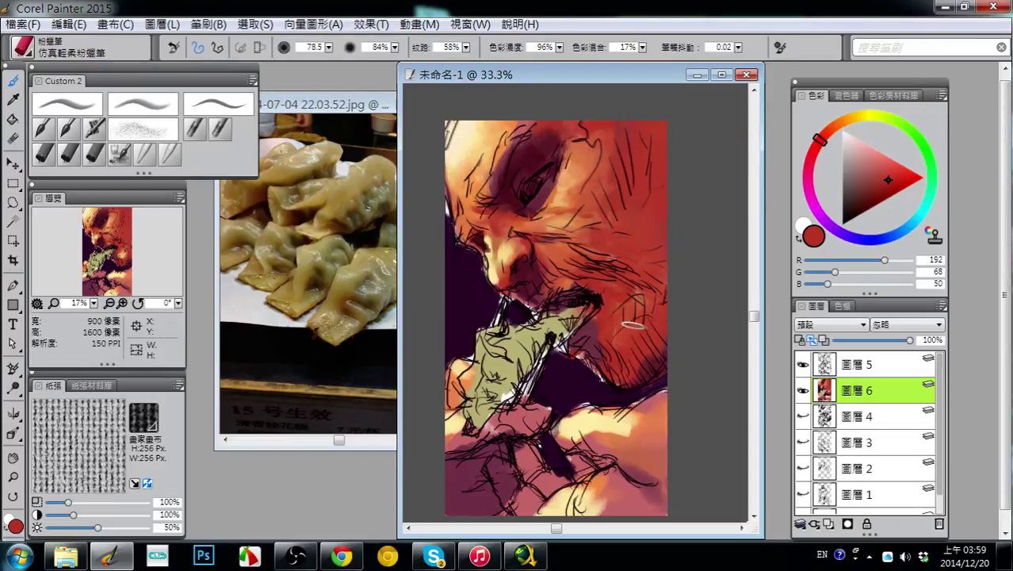
# - Repaint a smaller chin highlight with sampled pale oranges and soften its edges with sampled reds
pyautogui.keyDown('alt'); pyautogui.click(554, 208); pyautogui.keyUp('alt')
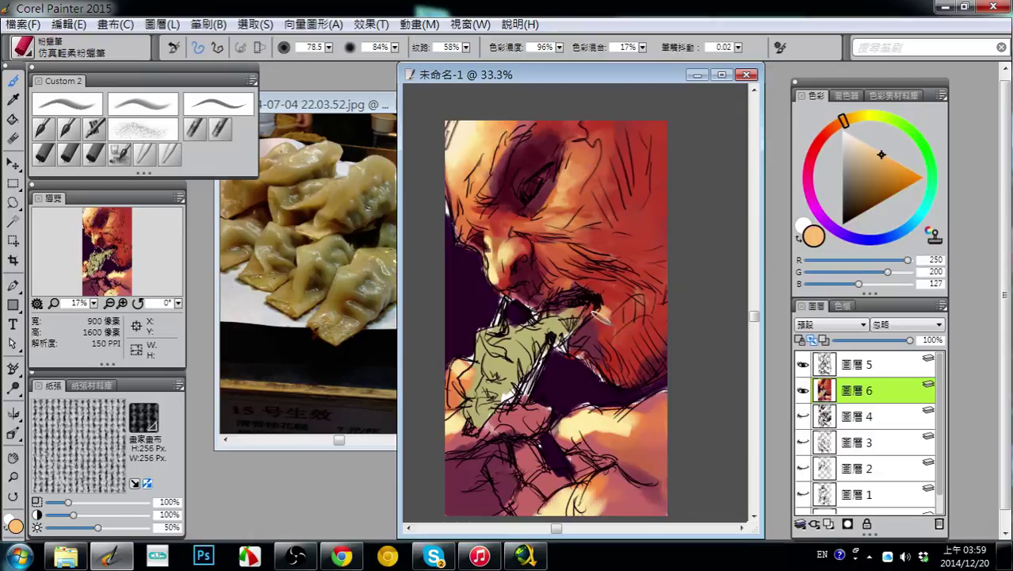
pyautogui.keyDown('alt'); pyautogui.click(624, 321); pyautogui.keyUp('alt')
pyautogui.keyDown('alt'); pyautogui.click(608, 316); pyautogui.keyUp('alt')
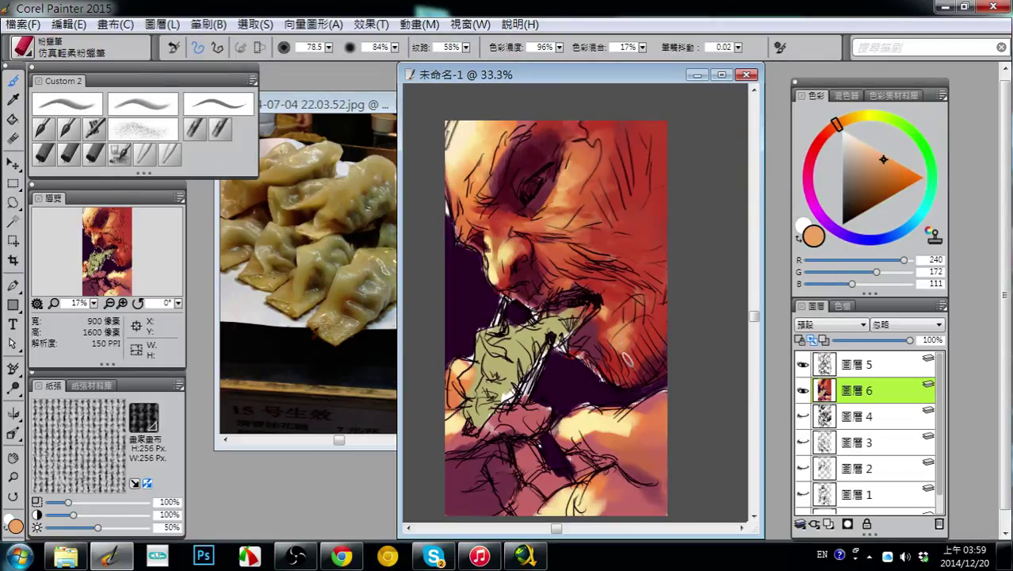
pyautogui.keyDown('alt'); pyautogui.click(665, 333); pyautogui.keyUp('alt')
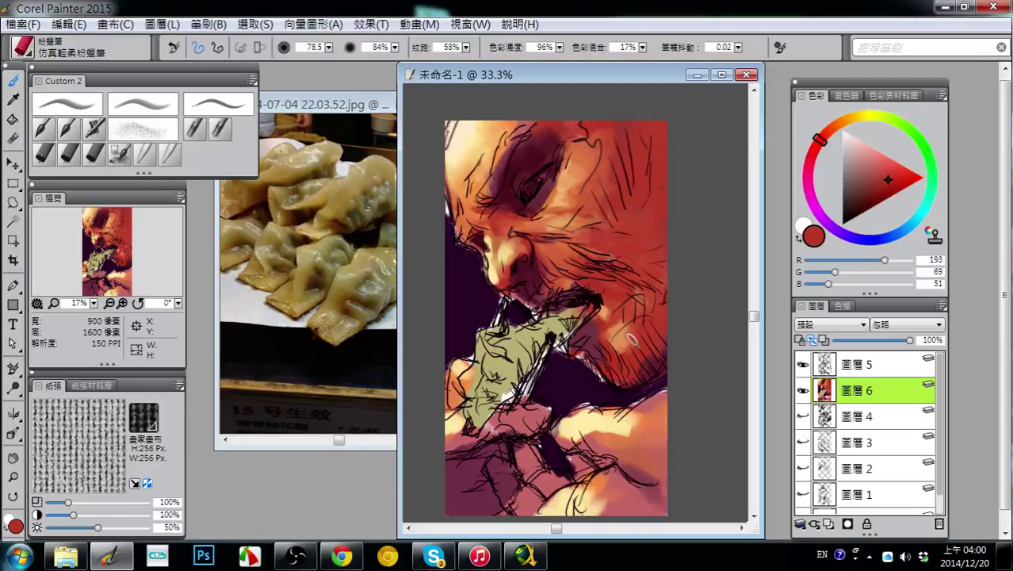
pyautogui.keyDown('alt'); pyautogui.click(630, 346); pyautogui.keyUp('alt')
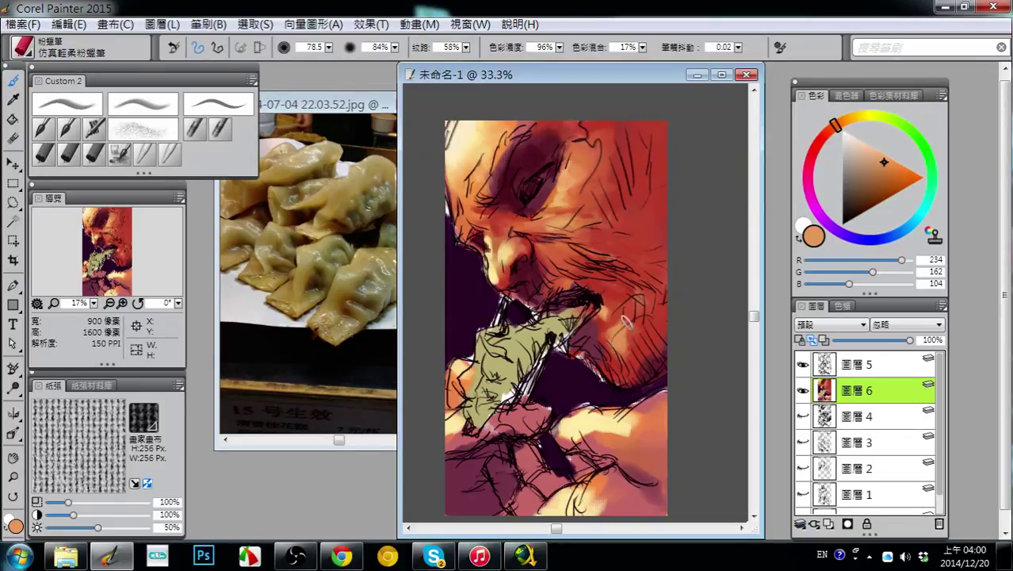
pyautogui.keyDown('alt'); pyautogui.click(615, 320); pyautogui.keyUp('alt')
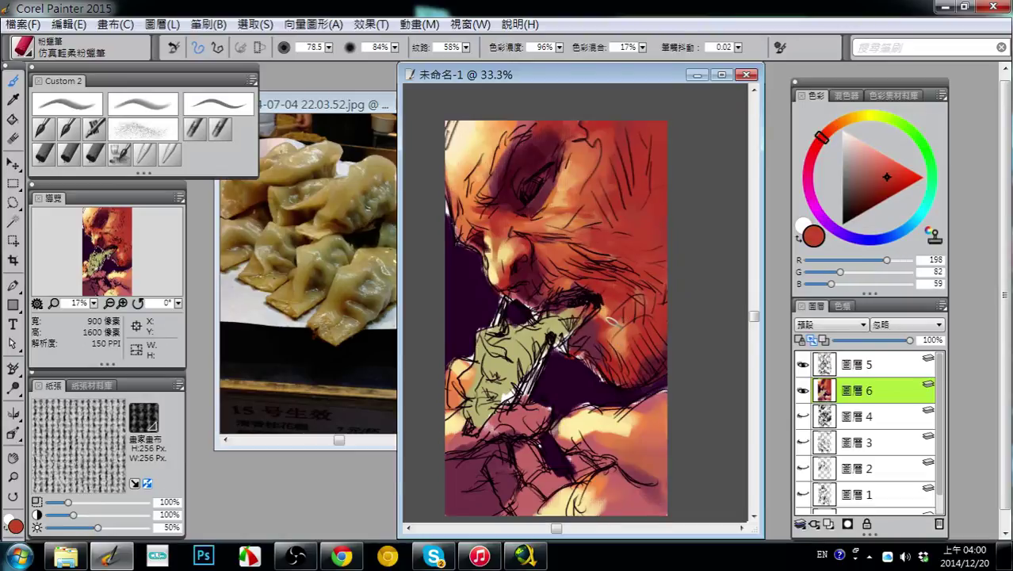
# - Darken the moustache, mouth corner and area below the lip with maroon sampled from the eye socket
pyautogui.keyDown('alt'); pyautogui.click(539, 168); pyautogui.keyUp('alt')
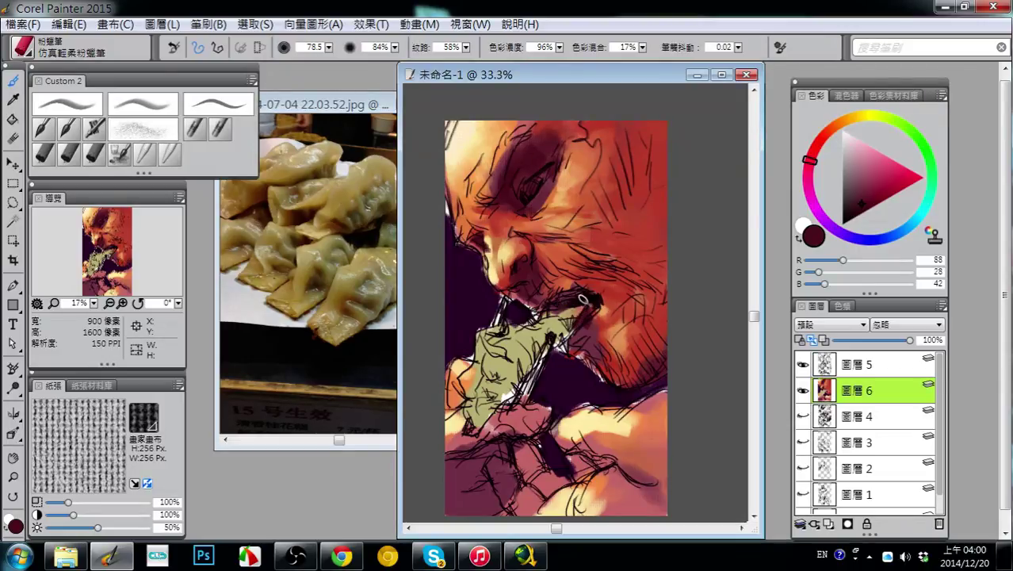
pyautogui.moveTo(537, 313); pyautogui.dragTo(531, 310)
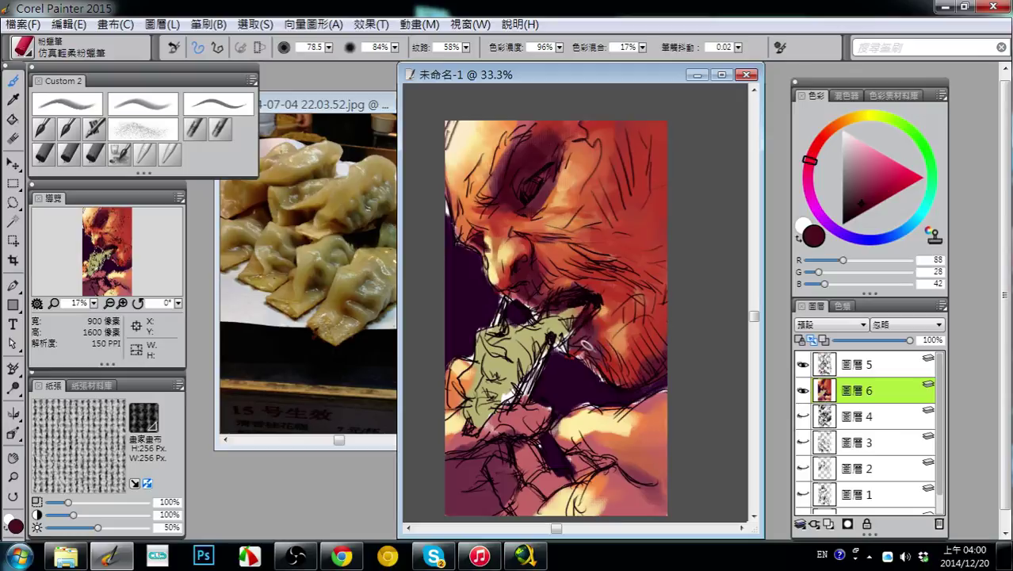
pyautogui.moveTo(576, 339); pyautogui.dragTo(574, 349)
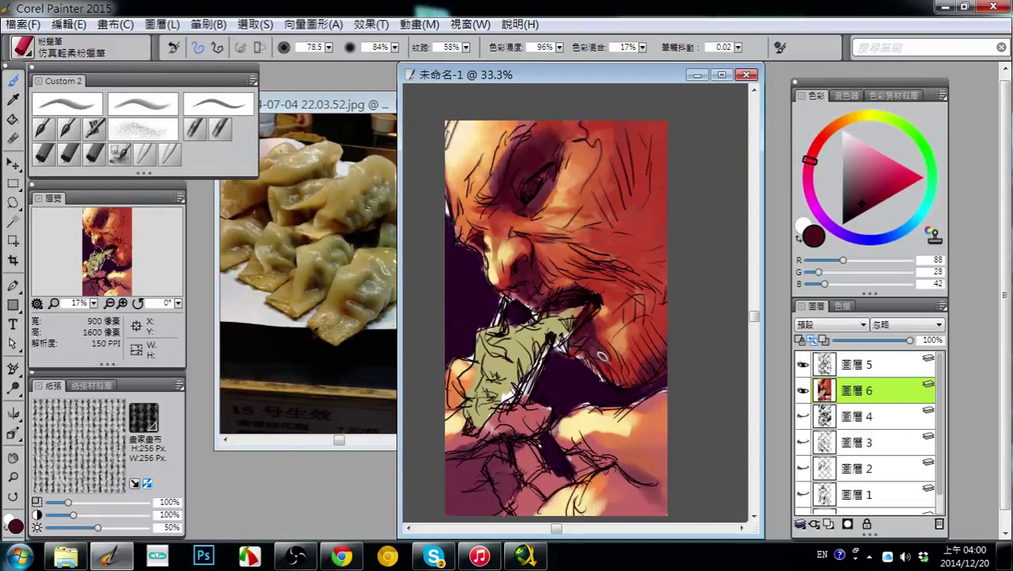
# - Deepen the moustache and eye socket shadows with dark maroons sampled below the nose and around the eye
pyautogui.keyDown('alt'); pyautogui.click(534, 280); pyautogui.keyUp('alt')
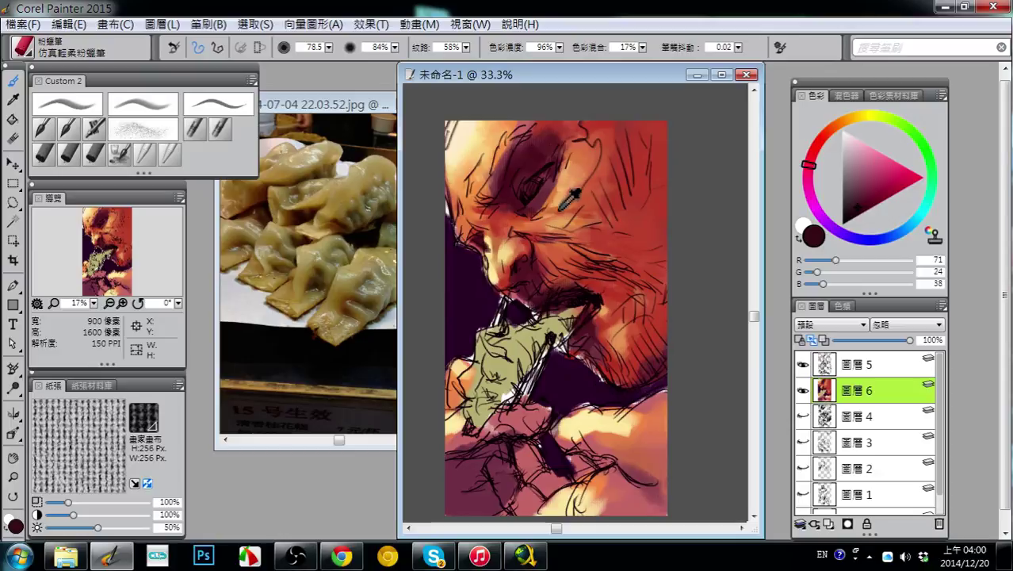
pyautogui.click(504, 206)
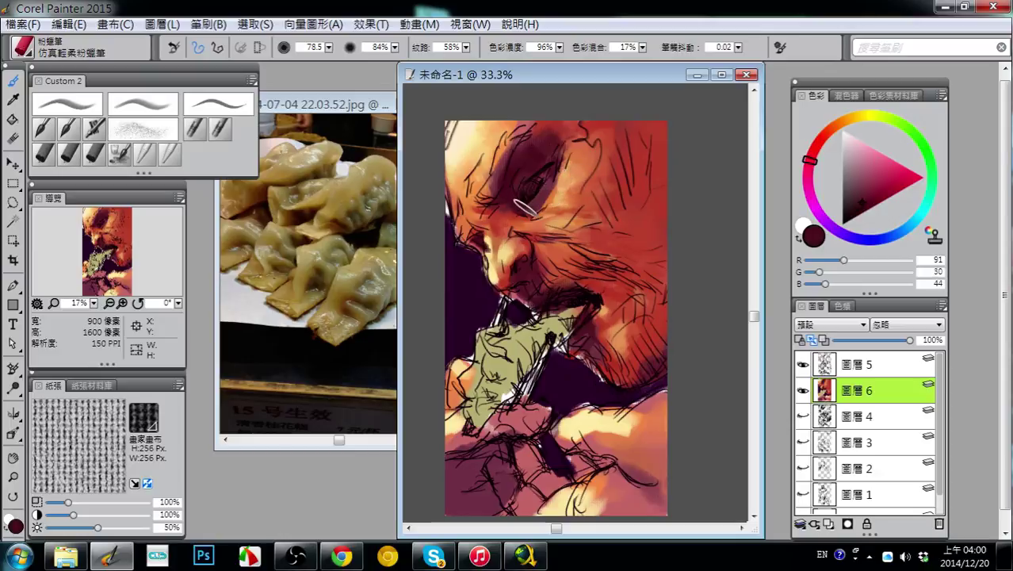
pyautogui.click(535, 287)
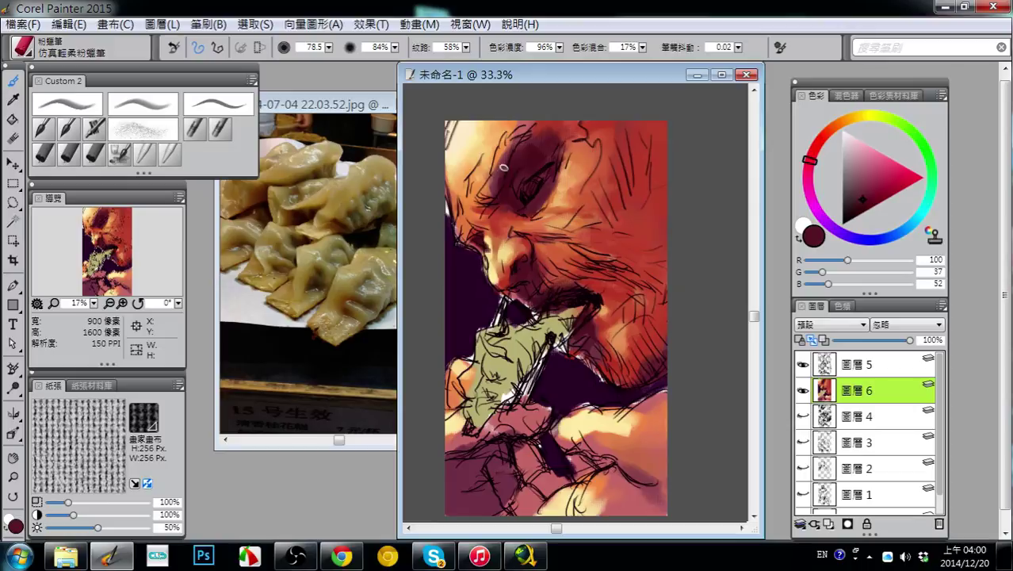
# - Shade the outer temple, cheek and jaw with eye-socket maroon adjusted to RGB 93, 35, 45, blending in sampled reds and oranges
pyautogui.keyDown('alt'); pyautogui.click(551, 209); pyautogui.keyUp('alt')
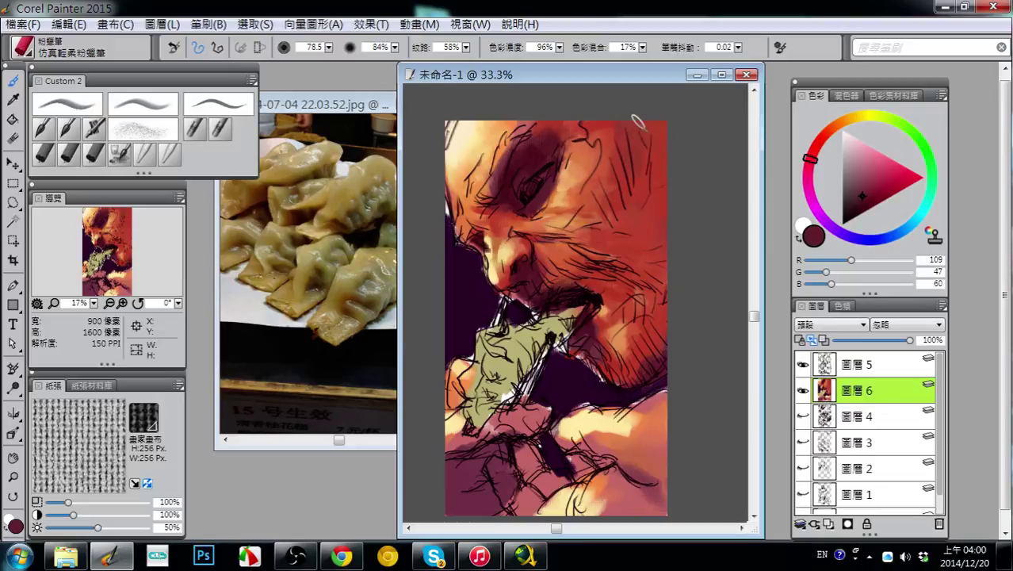
pyautogui.keyDown('alt'); pyautogui.click(535, 155); pyautogui.keyUp('alt')
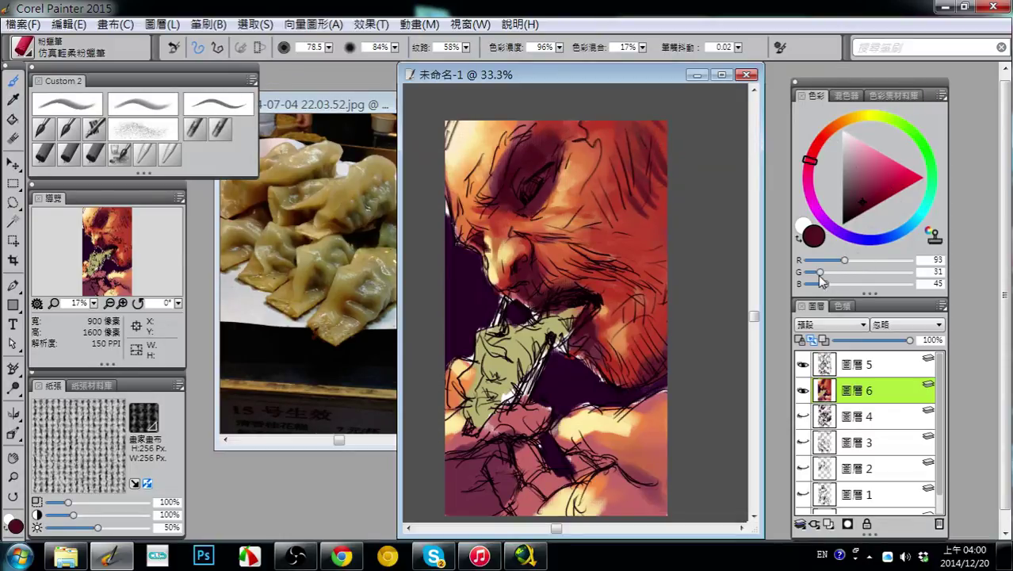
pyautogui.moveTo(821, 273); pyautogui.dragTo(823, 274)
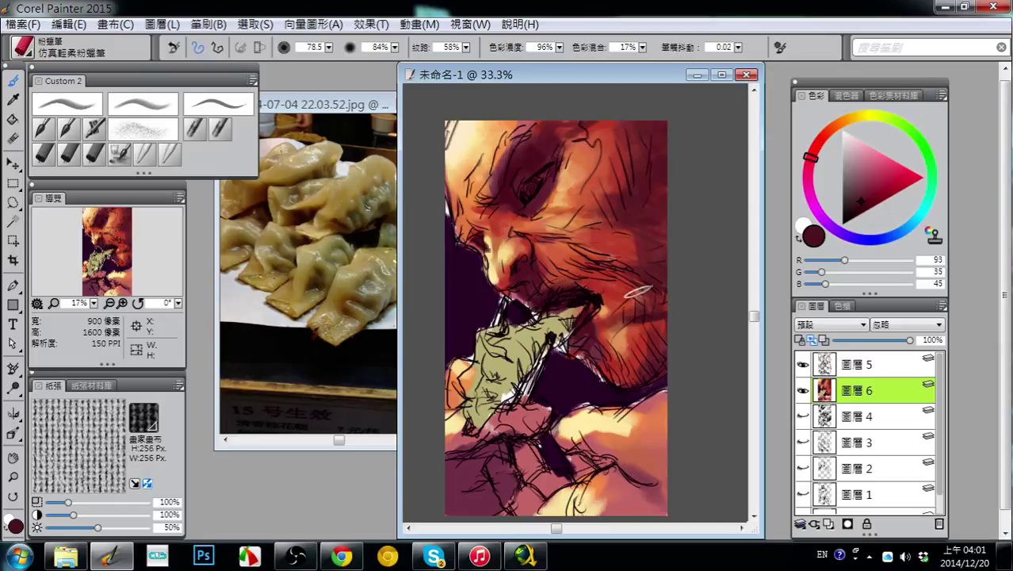
pyautogui.keyDown('alt'); pyautogui.click(607, 250); pyautogui.keyUp('alt')
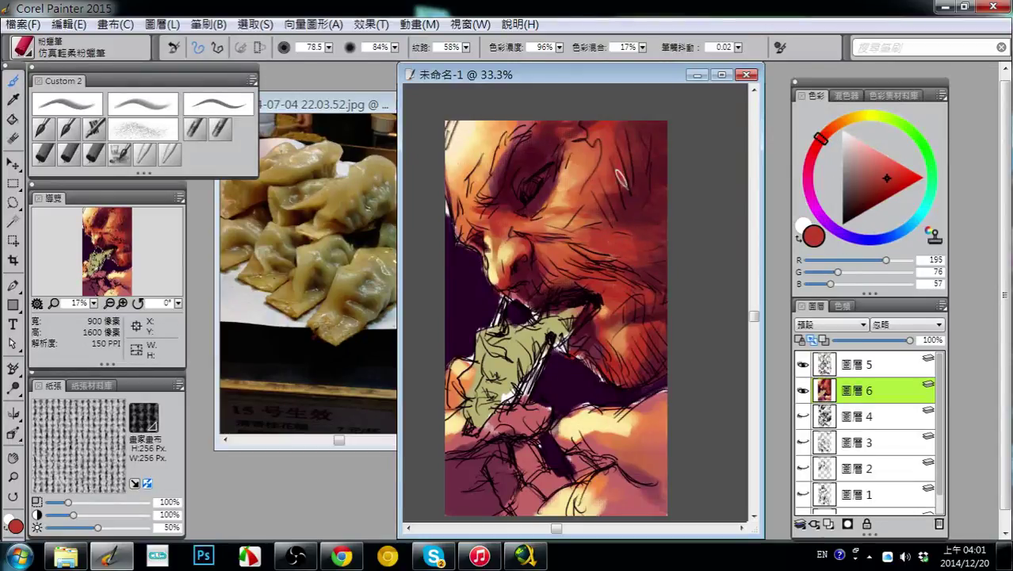
pyautogui.keyDown('alt'); pyautogui.click(662, 181); pyautogui.keyUp('alt')
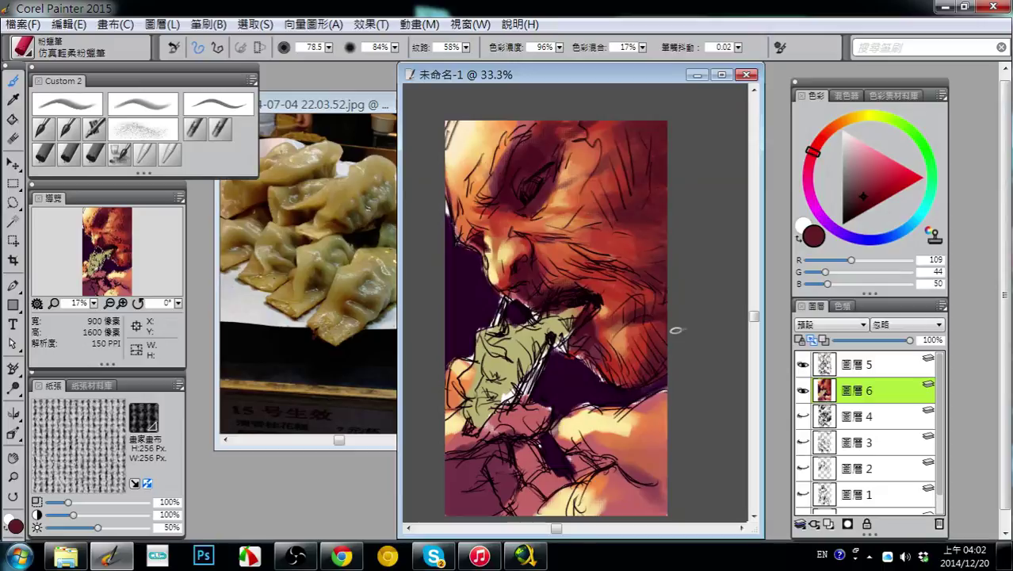
pyautogui.keyDown('alt'); pyautogui.click(587, 214); pyautogui.keyUp('alt')
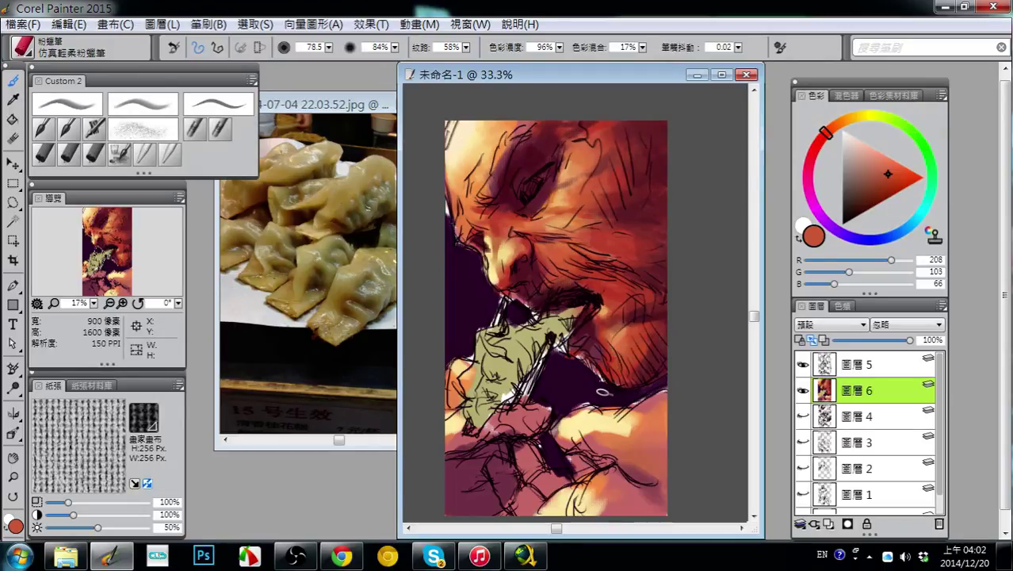
# - Fill the background gaps beside the nose, around the mouth and below the jaw with sampled dark purple, touching the lip with sampled pink
pyautogui.keyDown('alt'); pyautogui.click(466, 292); pyautogui.keyUp('alt')
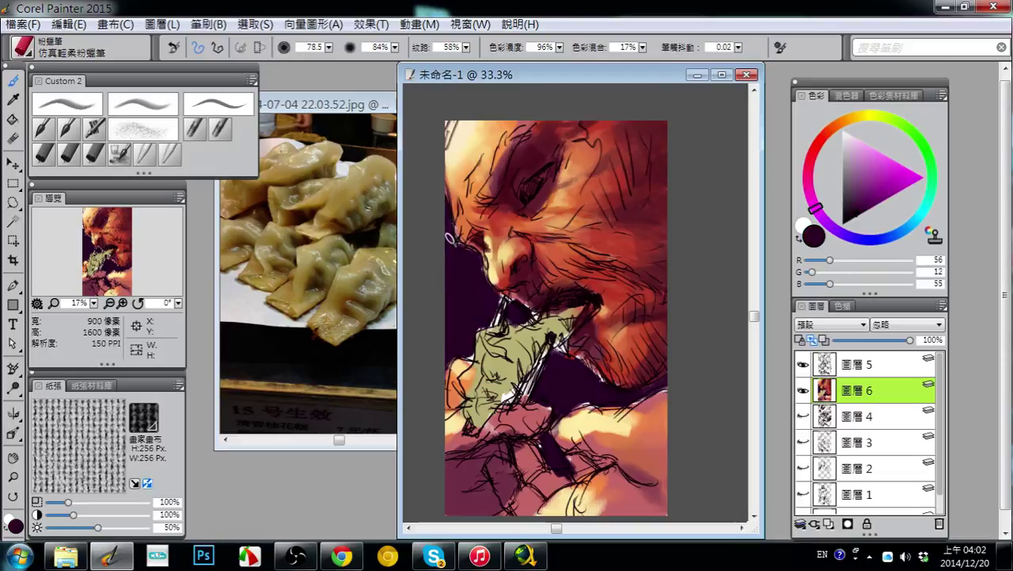
pyautogui.moveTo(451, 241); pyautogui.dragTo(471, 251)
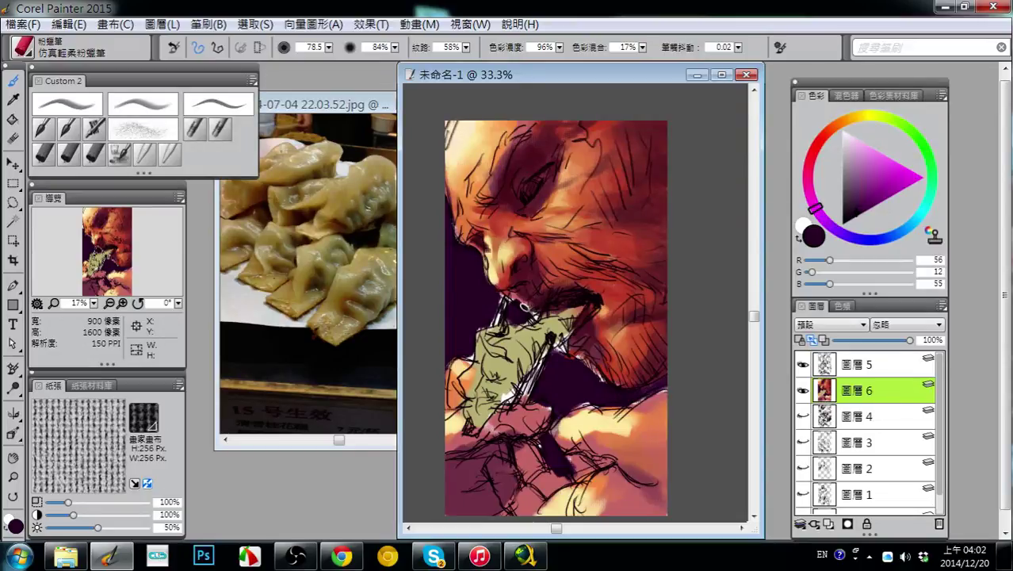
pyautogui.keyDown('alt'); pyautogui.click(528, 294); pyautogui.keyUp('alt')
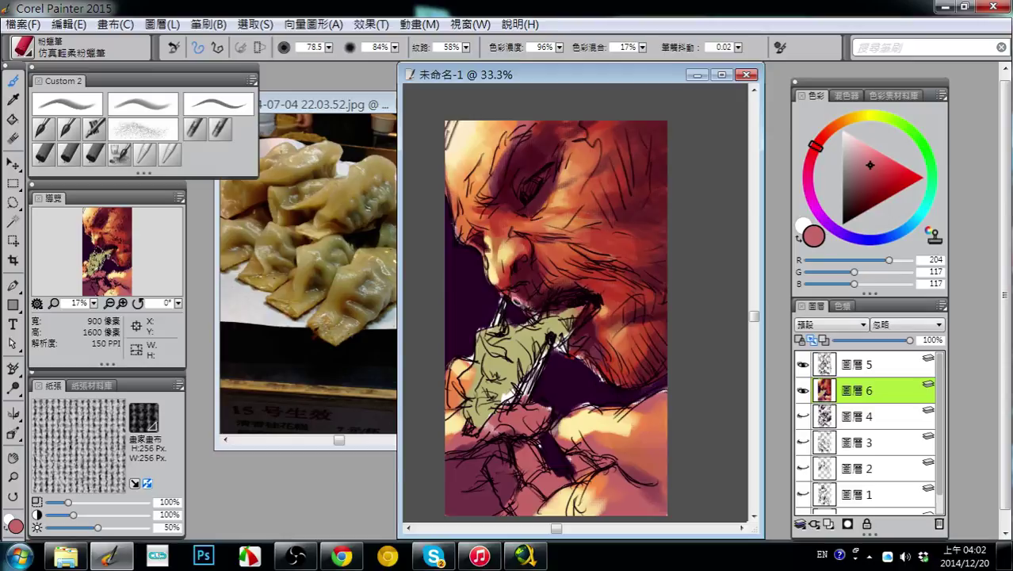
pyautogui.keyDown('alt'); pyautogui.click(521, 313); pyautogui.keyUp('alt')
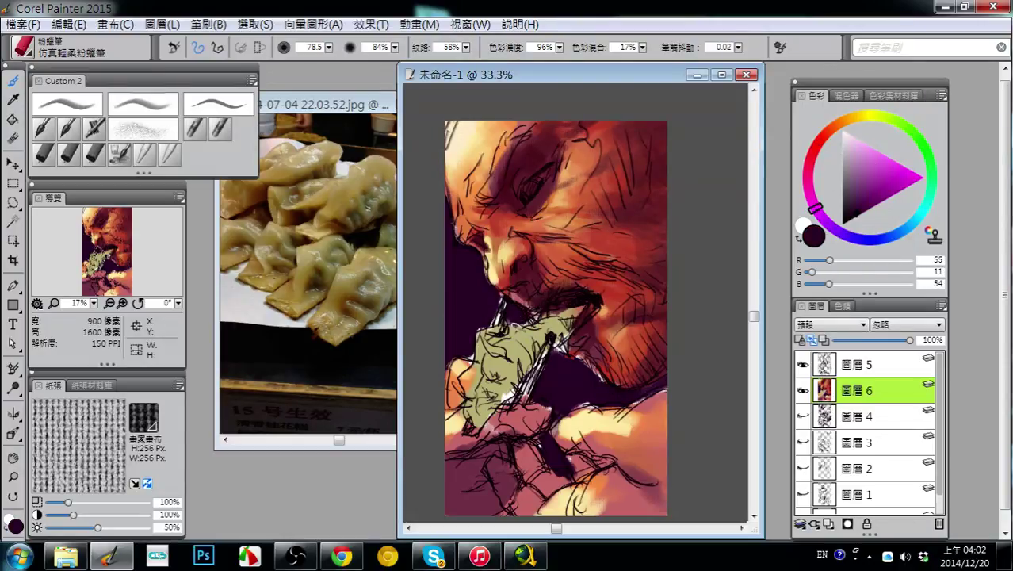
pyautogui.moveTo(558, 355)
pyautogui.mouseDown()
pyautogui.moveTo(559, 345)
pyautogui.moveTo(634, 393)
pyautogui.mouseUp()
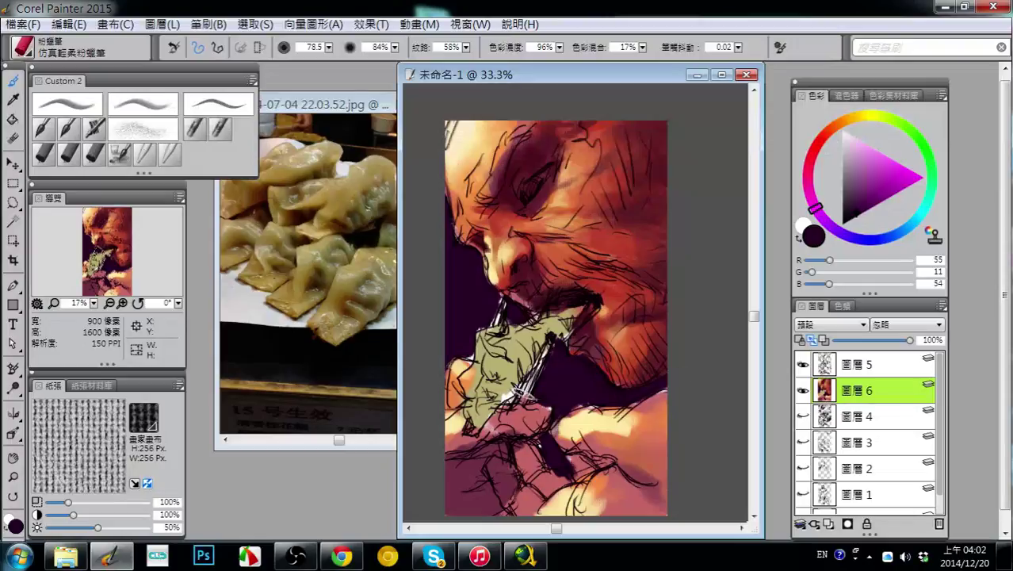
pyautogui.keyDown('alt'); pyautogui.click(462, 320); pyautogui.keyUp('alt')
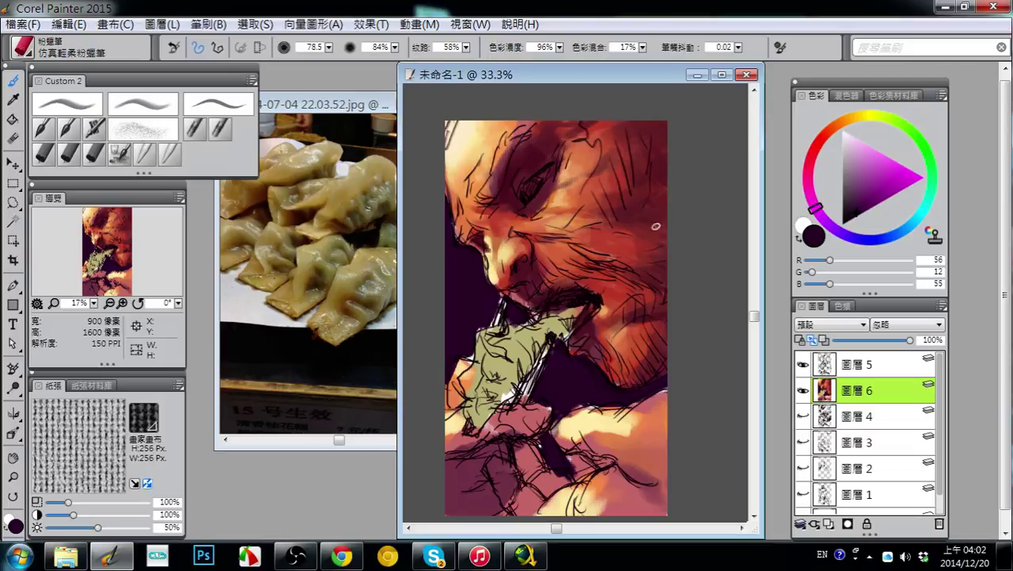
# - Refine the jaw and beard shading with sampled maroons, blending in orange and red sampled from the lower cheek
pyautogui.keyDown('alt'); pyautogui.click(658, 333); pyautogui.keyUp('alt')
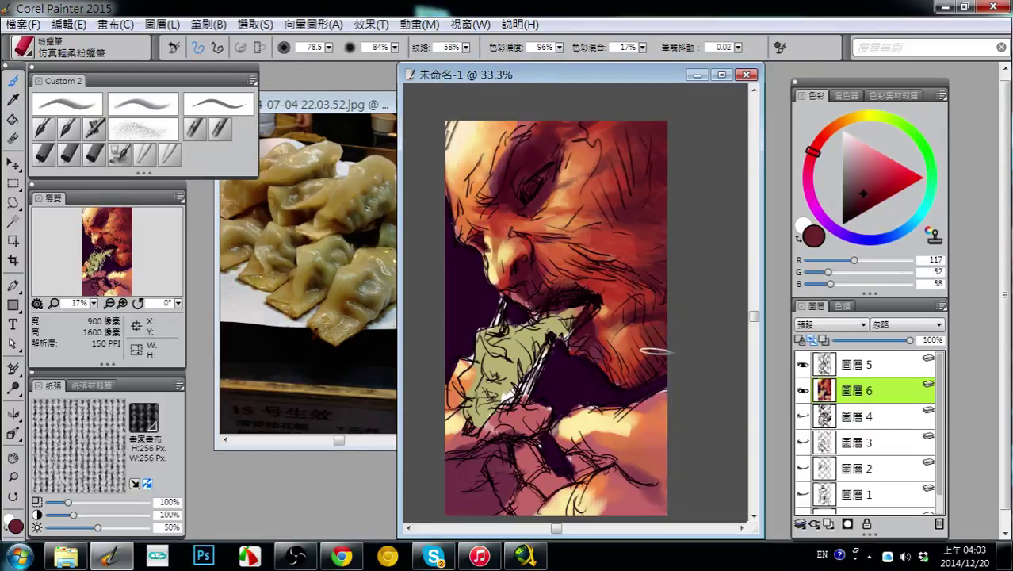
pyautogui.keyDown('alt'); pyautogui.click(638, 338); pyautogui.keyUp('alt')
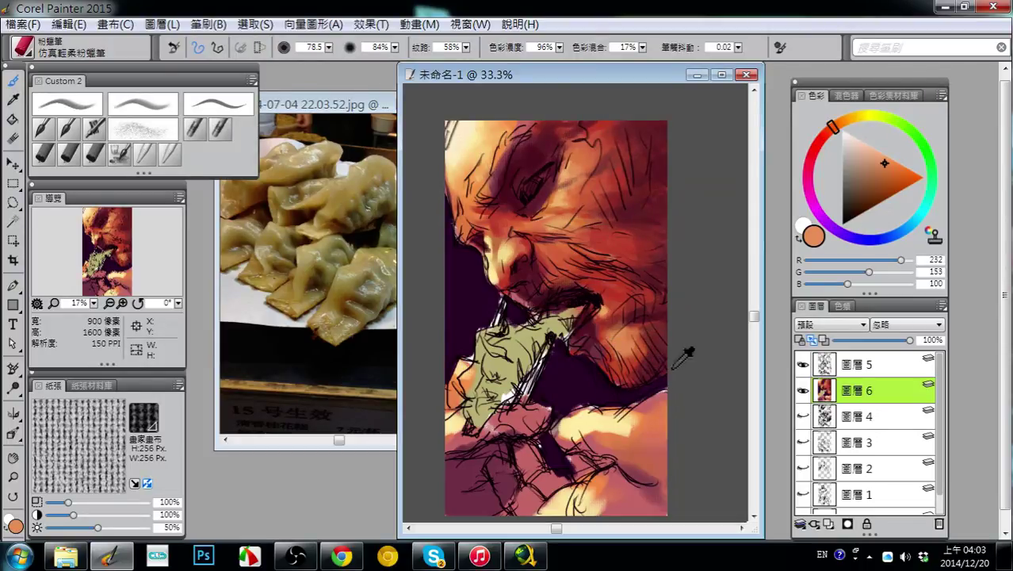
pyautogui.keyDown('alt'); pyautogui.click(539, 292); pyautogui.keyUp('alt')
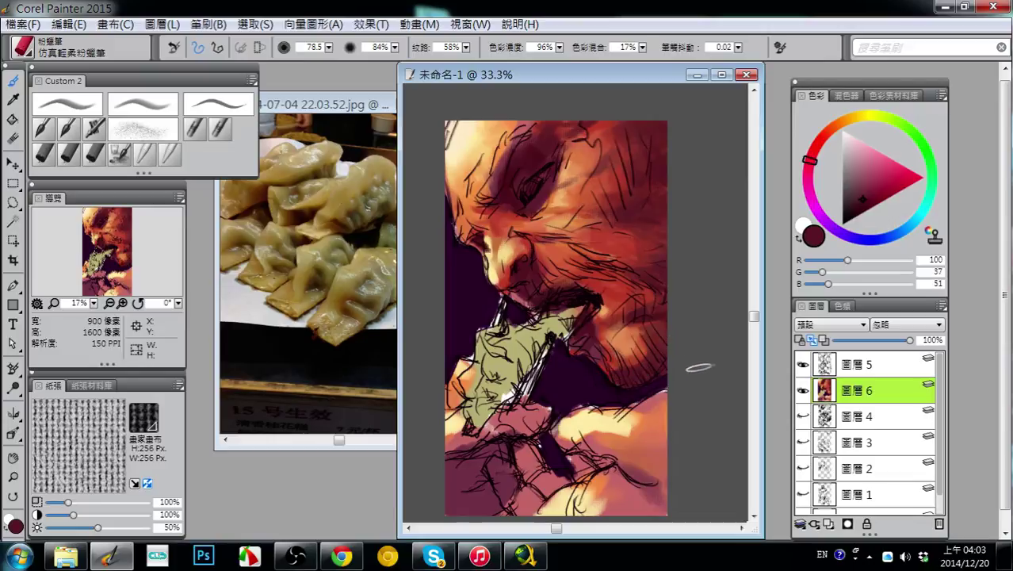
pyautogui.keyDown('alt'); pyautogui.click(645, 355); pyautogui.keyUp('alt')
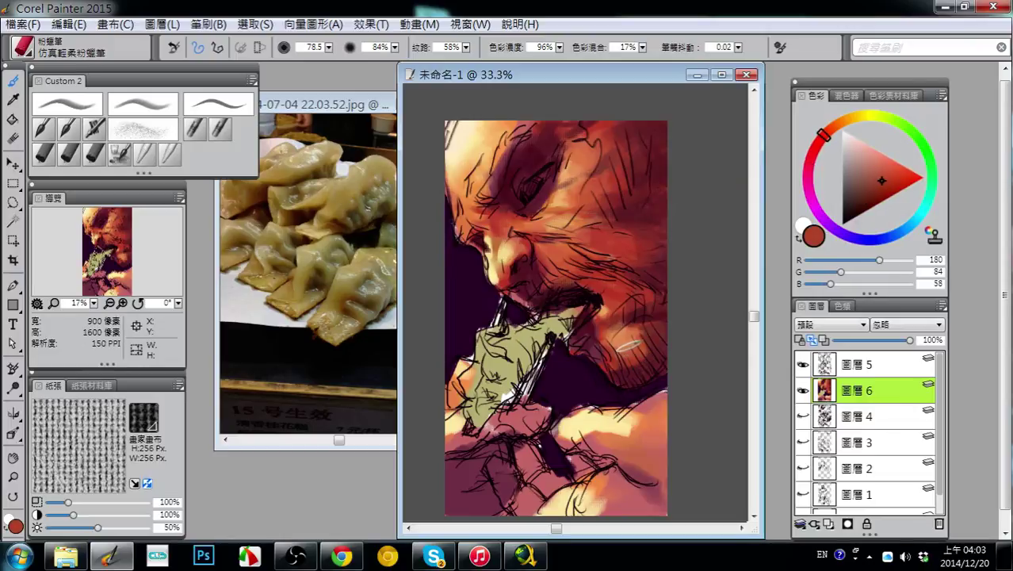
pyautogui.keyDown('alt'); pyautogui.click(664, 363); pyautogui.keyUp('alt')
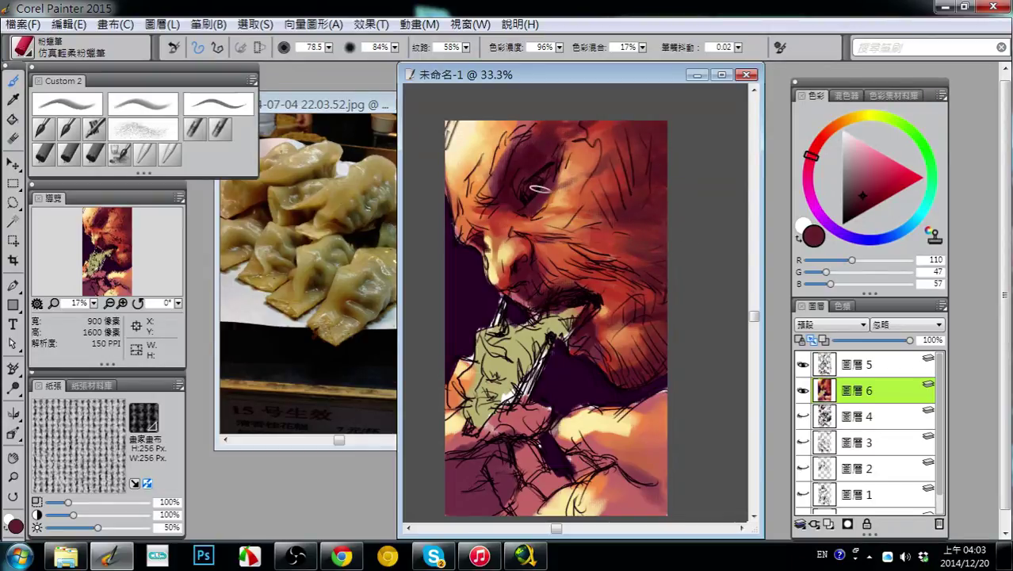
# - Touch up the eye socket and temple with sampled maroons, and add cream highlights sampled from the forehead
pyautogui.keyDown('alt'); pyautogui.click(542, 162); pyautogui.keyUp('alt')
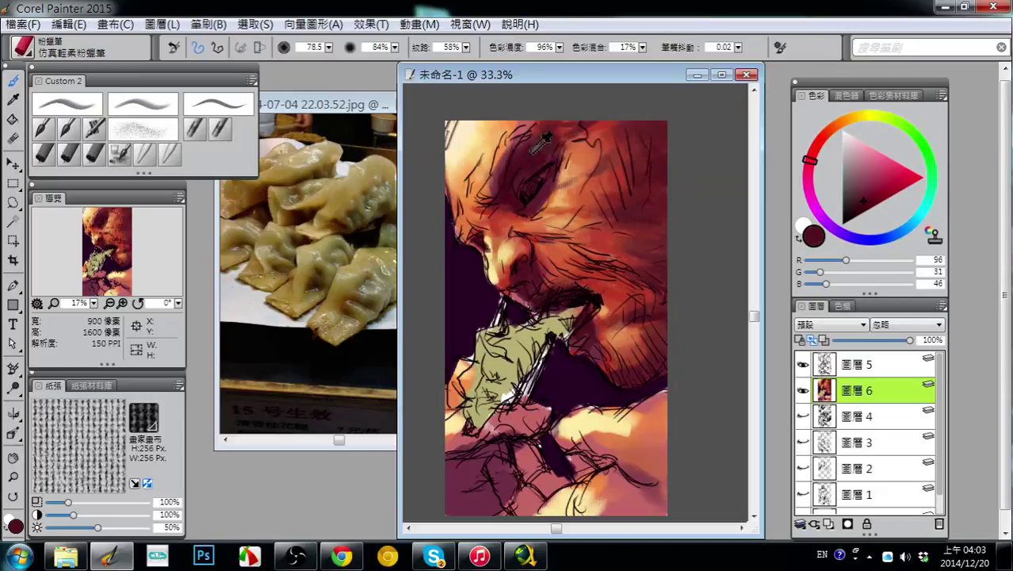
pyautogui.keyDown('alt'); pyautogui.click(644, 225); pyautogui.keyUp('alt')
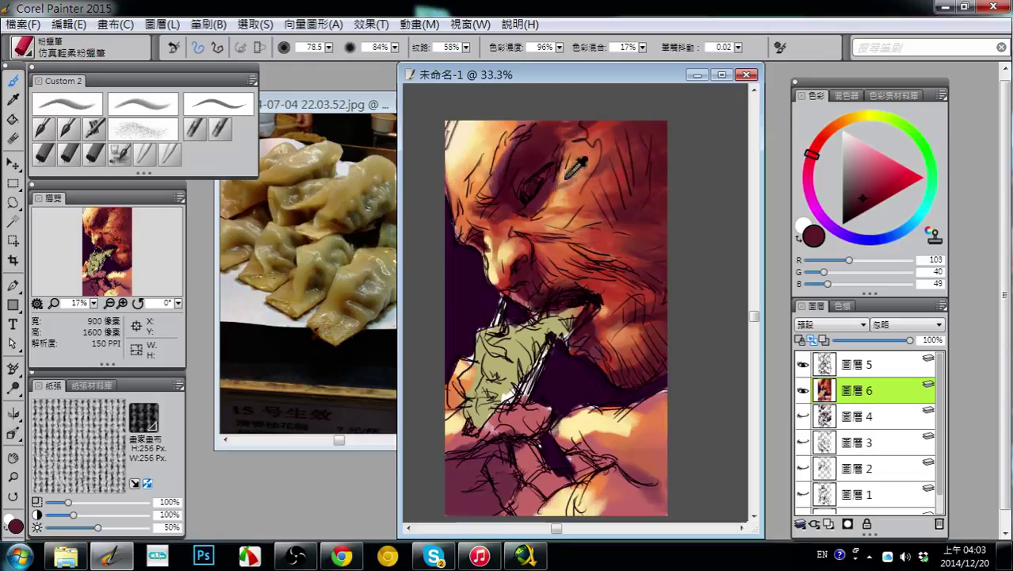
pyautogui.keyDown('alt'); pyautogui.click(467, 142); pyautogui.keyUp('alt')
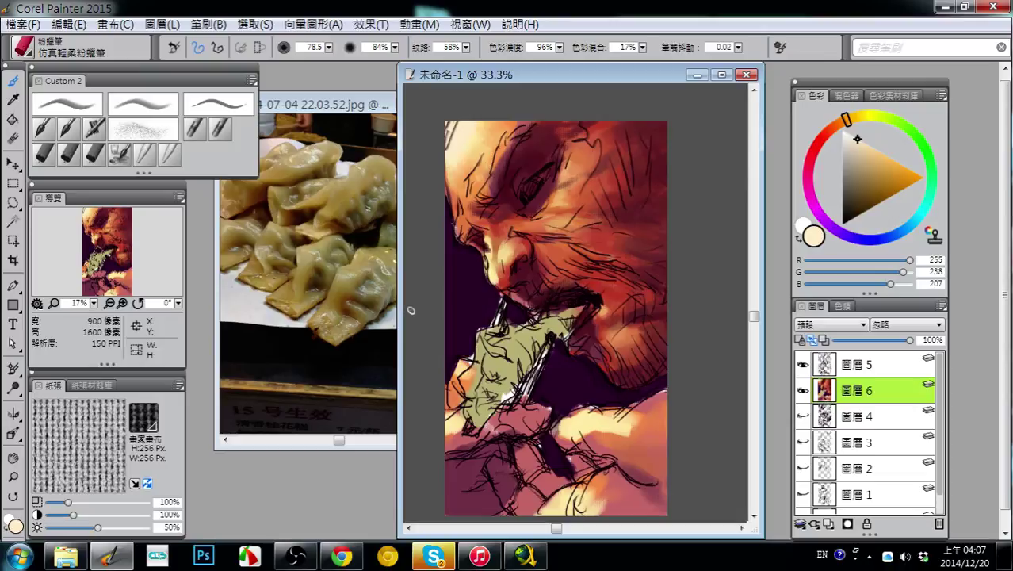
pyautogui.moveTo(529, 221); pyautogui.dragTo(552, 230)
# - Sample the dark background purple below the jaw and adjust the colour to RGB 41, 22, 39
pyautogui.moveTo(586, 380); pyautogui.dragTo(581, 345)
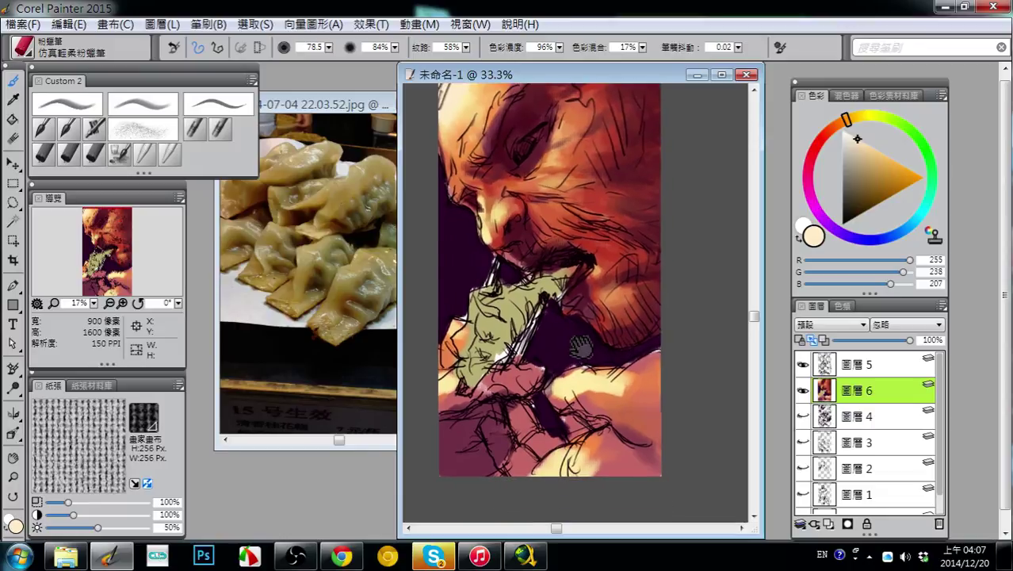
pyautogui.keyDown('alt'); pyautogui.click(581, 346); pyautogui.keyUp('alt')
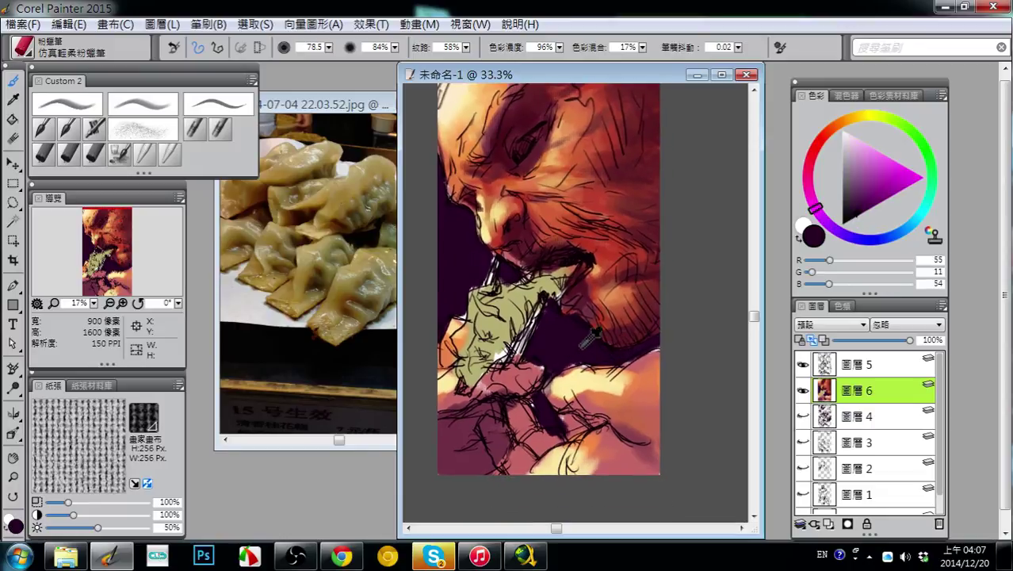
pyautogui.moveTo(829, 260)
pyautogui.mouseDown()
pyautogui.moveTo(817, 272)
pyautogui.moveTo(823, 284)
pyautogui.mouseUp()
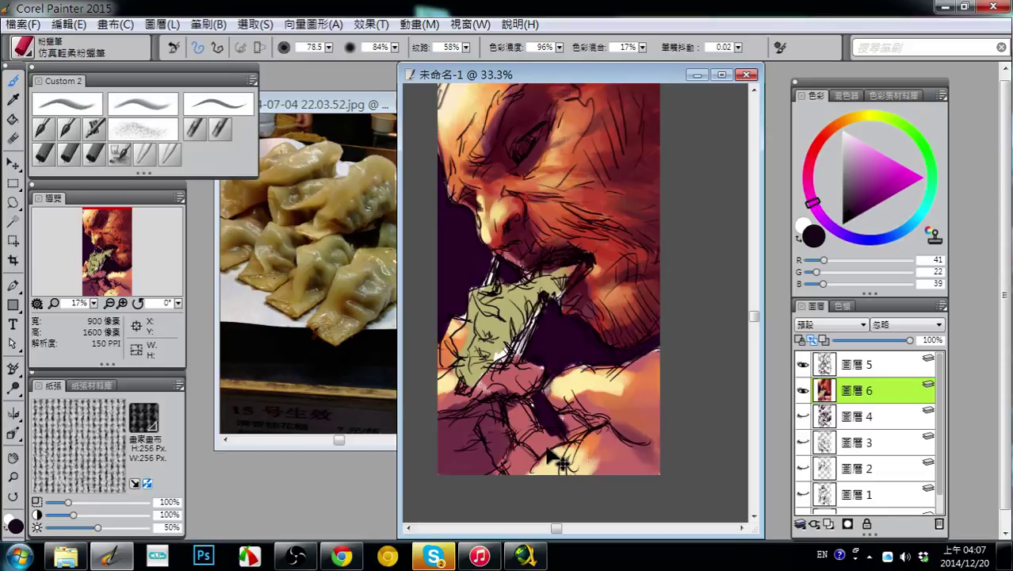
pyautogui.moveTo(674, 334); pyautogui.dragTo(672, 384)
# - Shade the underside of the near hand with maroon sampled from the temple, blending in orange sampled from the cheek
pyautogui.keyDown('alt'); pyautogui.click(639, 178); pyautogui.keyUp('alt')
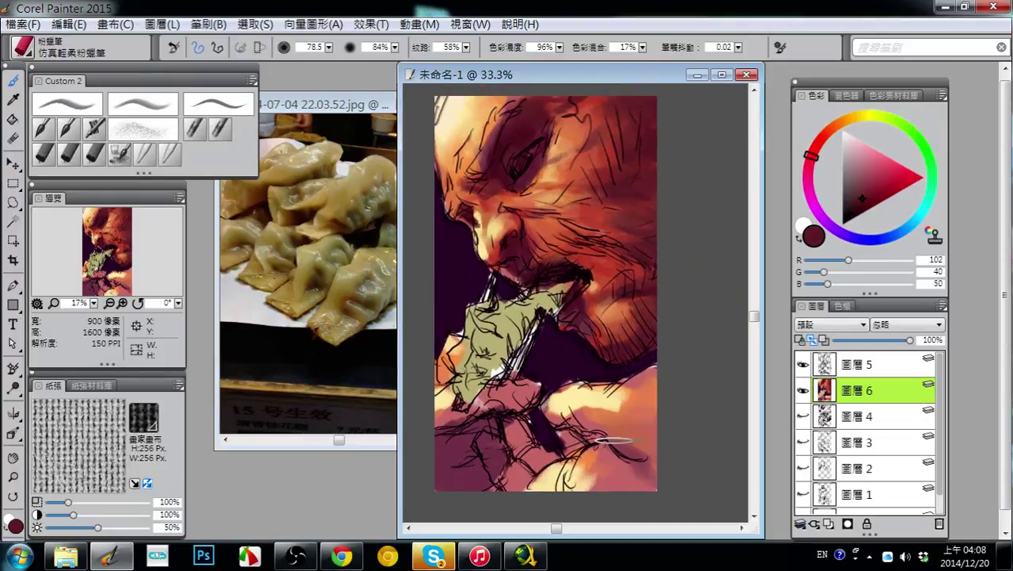
pyautogui.moveTo(614, 440)
pyautogui.mouseDown()
pyautogui.moveTo(576, 405)
pyautogui.moveTo(570, 427)
pyautogui.moveTo(616, 424)
pyautogui.moveTo(604, 423)
pyautogui.moveTo(632, 455)
pyautogui.mouseUp()
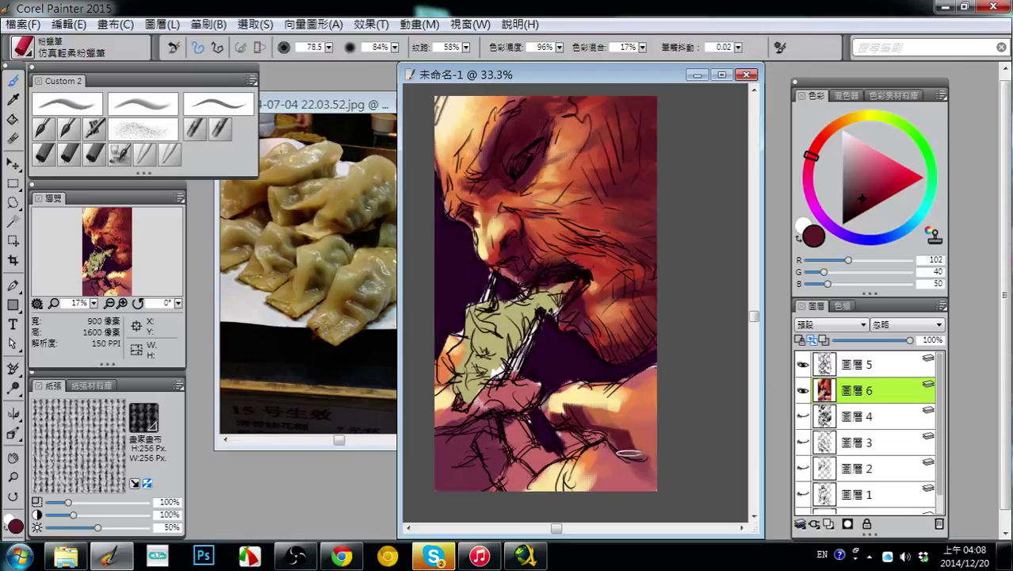
pyautogui.keyDown('alt'); pyautogui.click(584, 255); pyautogui.keyUp('alt')
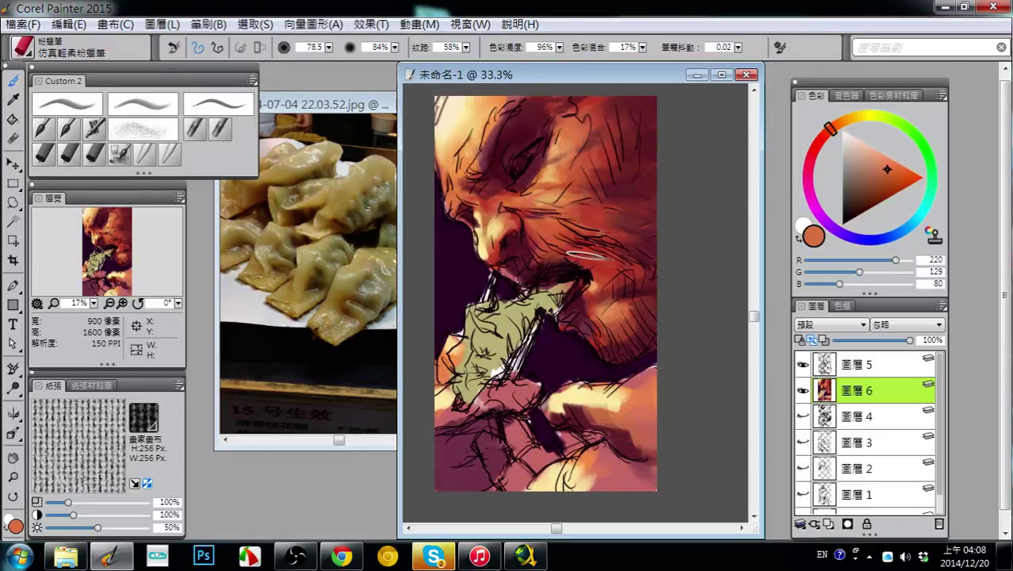
pyautogui.moveTo(608, 402)
pyautogui.mouseDown()
pyautogui.moveTo(579, 421)
pyautogui.moveTo(623, 418)
pyautogui.moveTo(664, 468)
pyautogui.moveTo(631, 485)
pyautogui.moveTo(651, 474)
pyautogui.mouseUp()
# - Block in the shadowed fingers beneath the dumpling and the lower edge of the hand with sampled maroon, RGB 108, 44, 53
pyautogui.keyDown('alt'); pyautogui.click(603, 424); pyautogui.keyUp('alt')
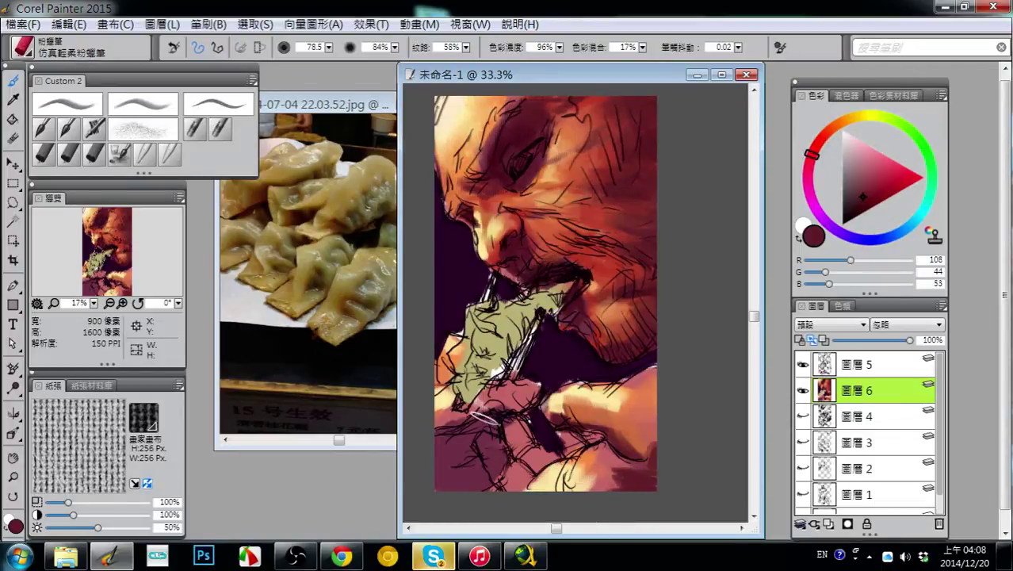
pyautogui.moveTo(482, 421)
pyautogui.mouseDown()
pyautogui.moveTo(464, 472)
pyautogui.moveTo(485, 451)
pyautogui.moveTo(454, 488)
pyautogui.mouseUp()
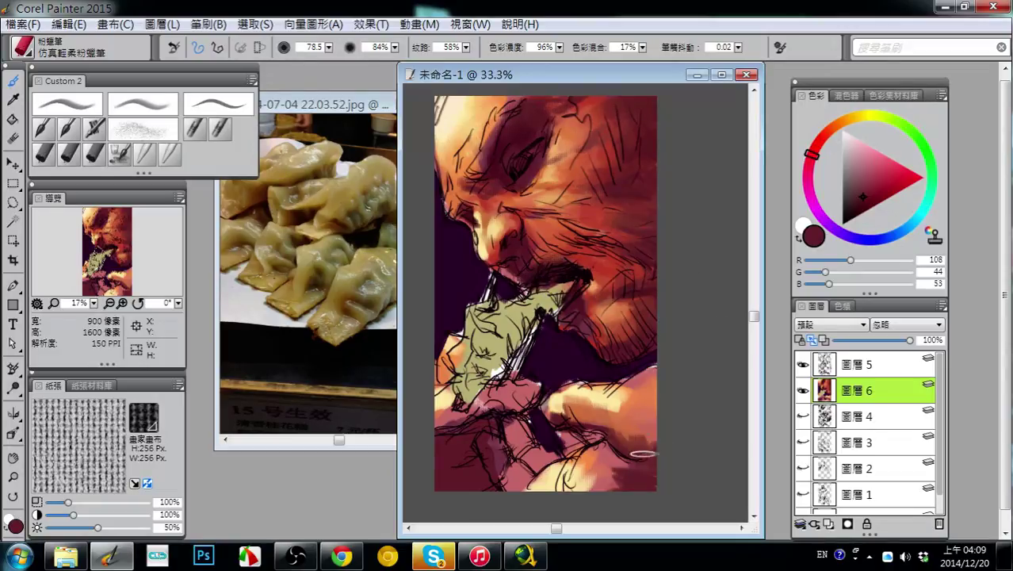
pyautogui.moveTo(626, 469)
pyautogui.mouseDown()
pyautogui.moveTo(602, 491)
pyautogui.moveTo(577, 511)
pyautogui.moveTo(539, 484)
pyautogui.moveTo(524, 496)
pyautogui.moveTo(504, 449)
pyautogui.moveTo(518, 417)
pyautogui.moveTo(510, 470)
pyautogui.moveTo(545, 472)
pyautogui.moveTo(521, 489)
pyautogui.moveTo(501, 446)
pyautogui.mouseUp()
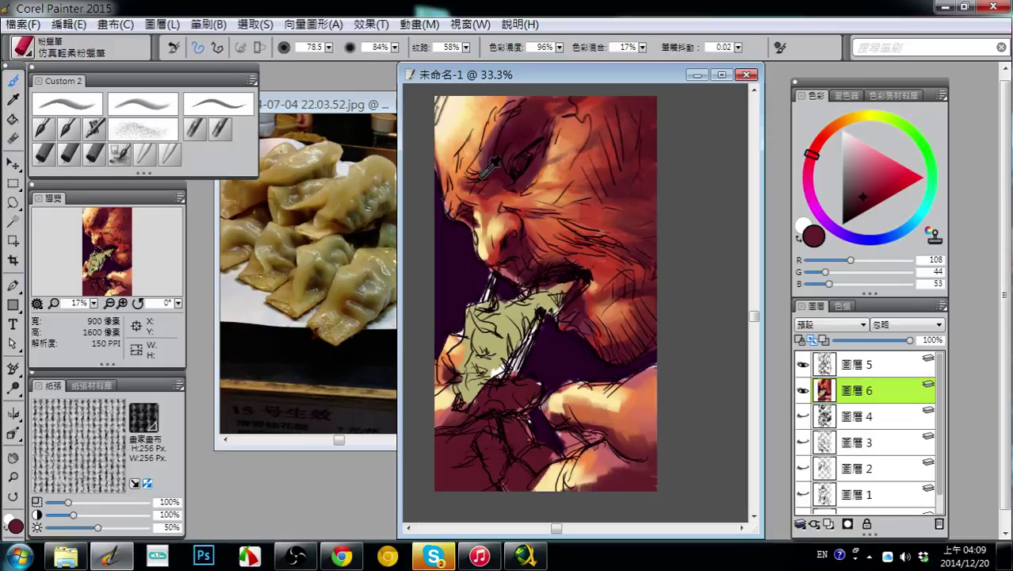
# - Warm the near hand's midtones with orange sampled from the forehead, undoing the stray strokes
pyautogui.keyDown('alt'); pyautogui.click(474, 132); pyautogui.keyUp('alt')
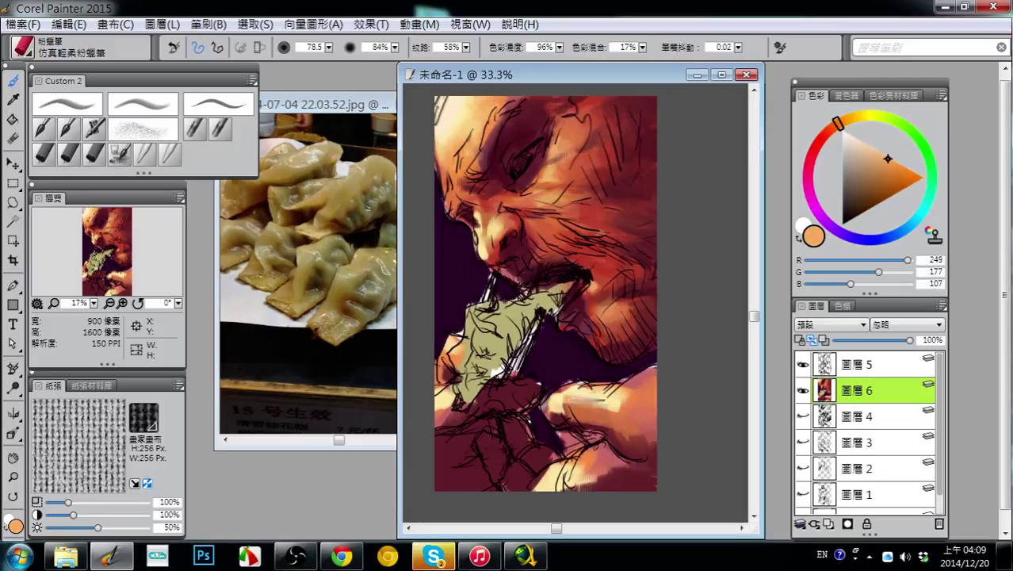
pyautogui.moveTo(625, 390)
pyautogui.mouseDown()
pyautogui.moveTo(637, 389)
pyautogui.moveTo(631, 402)
pyautogui.moveTo(654, 394)
pyautogui.moveTo(623, 400)
pyautogui.moveTo(650, 442)
pyautogui.moveTo(635, 436)
pyautogui.moveTo(673, 450)
pyautogui.moveTo(626, 432)
pyautogui.moveTo(622, 459)
pyautogui.moveTo(610, 462)
pyautogui.moveTo(622, 480)
pyautogui.moveTo(567, 466)
pyautogui.moveTo(544, 483)
pyautogui.moveTo(539, 474)
pyautogui.moveTo(533, 483)
pyautogui.moveTo(554, 500)
pyautogui.mouseUp()
pyautogui.hotkey('ctrl', 'z')
pyautogui.moveTo(519, 469)
pyautogui.mouseDown()
pyautogui.moveTo(521, 497)
pyautogui.moveTo(512, 482)
pyautogui.moveTo(526, 492)
pyautogui.mouseUp()
pyautogui.hotkey('ctrl', 'z')
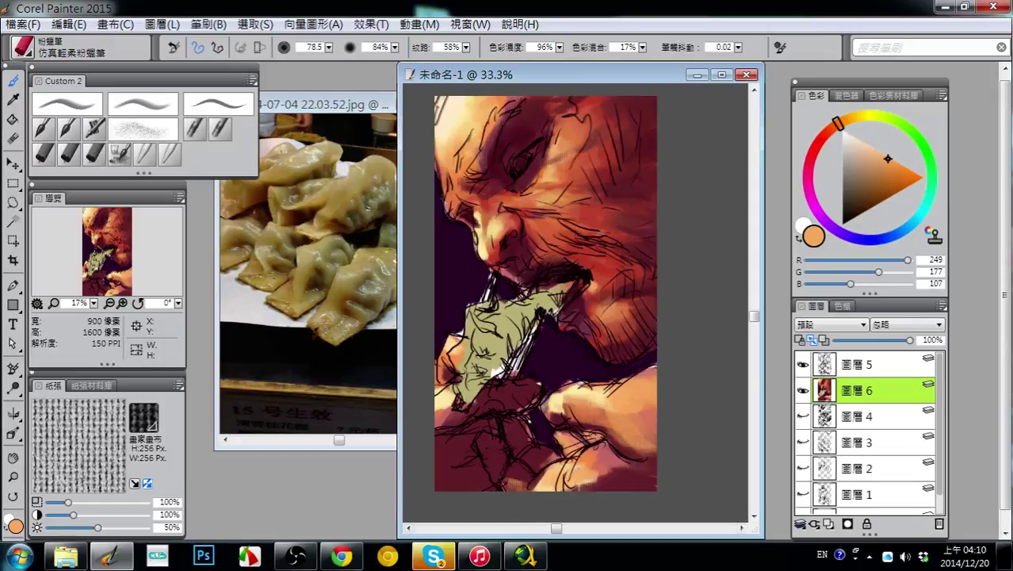
# - Deepen the lower finger's shadow with sampled maroons, and tint the shaded fingertip beneath the dumpling with red sampled from the cheek
pyautogui.keyDown('alt'); pyautogui.click(627, 456); pyautogui.keyUp('alt')
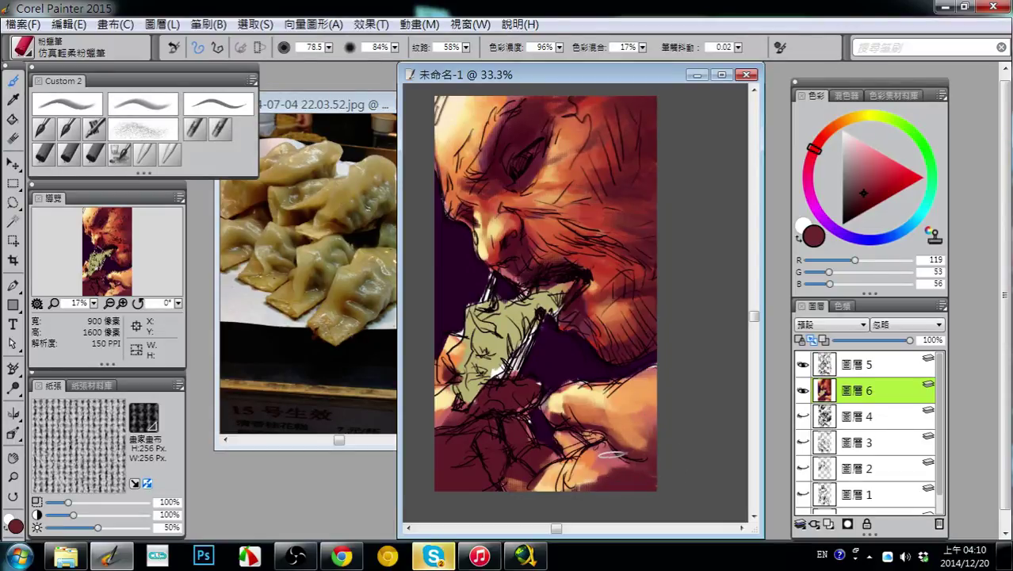
pyautogui.keyDown('alt'); pyautogui.click(535, 252); pyautogui.keyUp('alt')
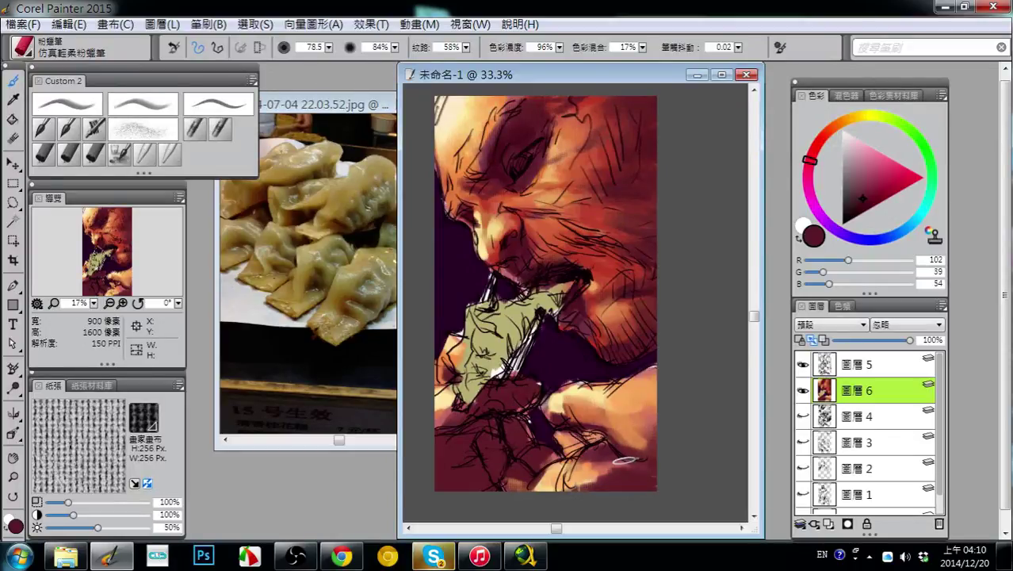
pyautogui.keyDown('alt'); pyautogui.click(610, 226); pyautogui.keyUp('alt')
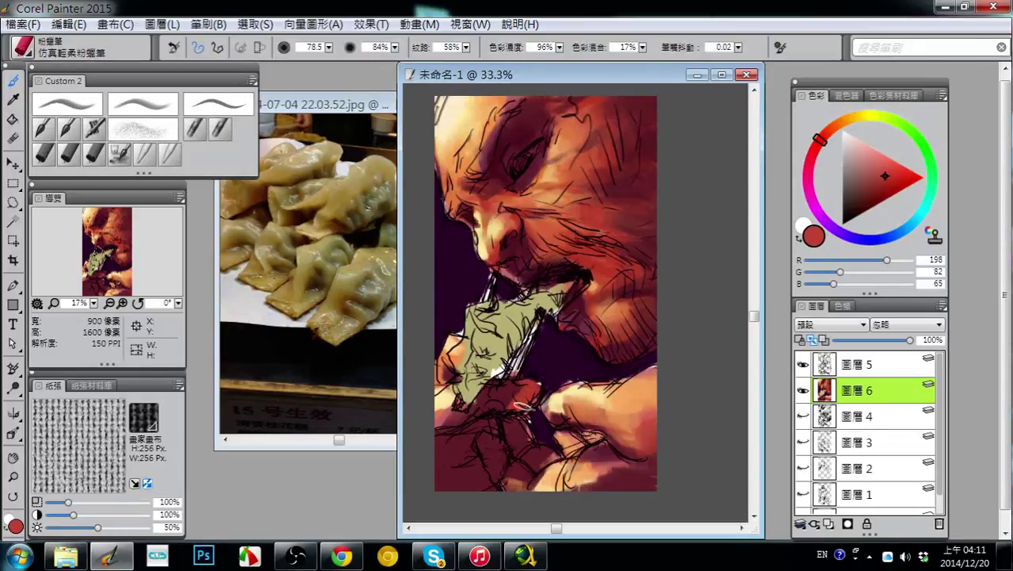
pyautogui.keyDown('alt'); pyautogui.click(498, 410); pyautogui.keyUp('alt')
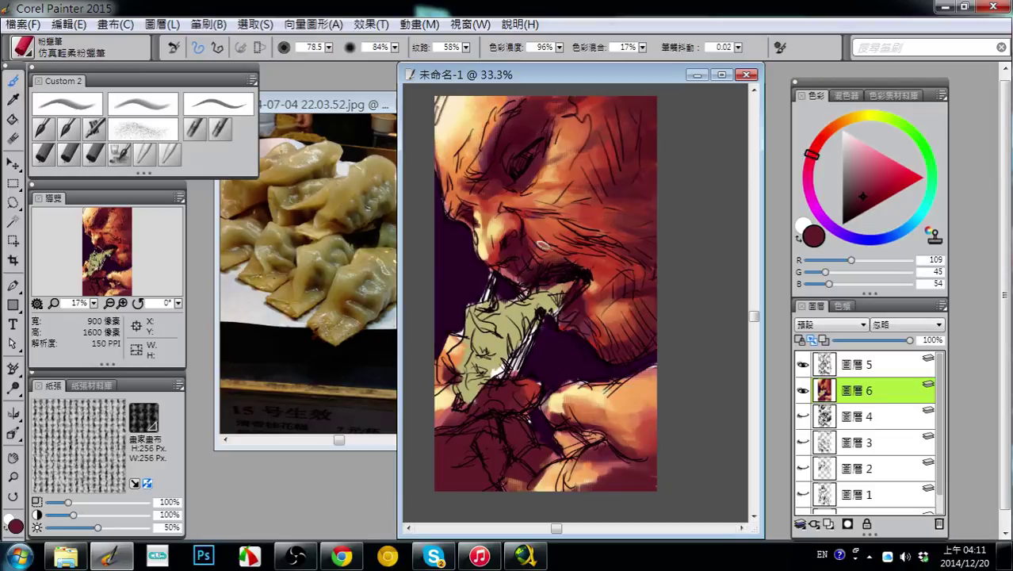
# - Blend the light upper surface of the near hand with cream and dusky pink sampled from the hand
pyautogui.keyDown('alt'); pyautogui.click(602, 388); pyautogui.keyUp('alt')
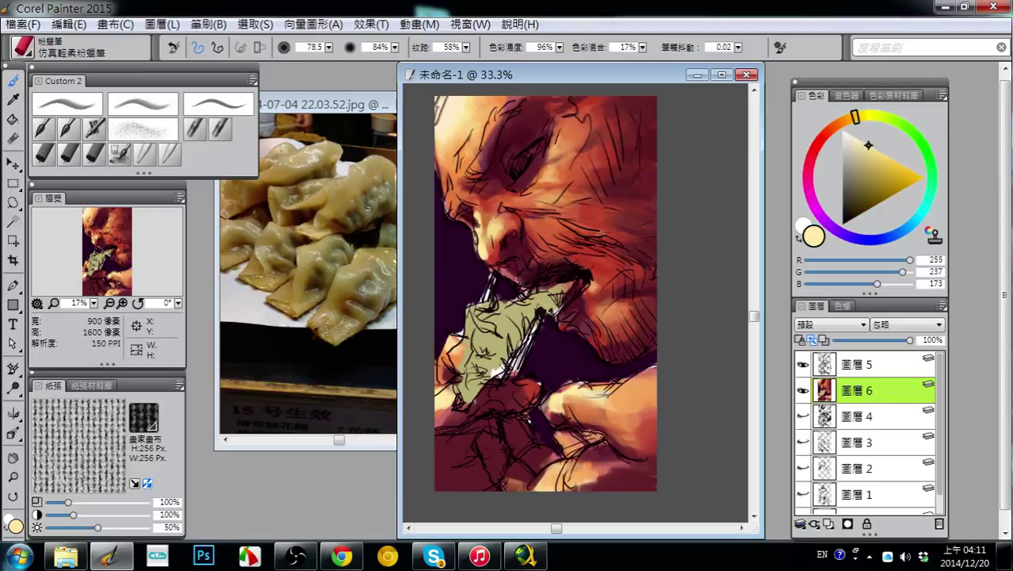
pyautogui.keyDown('alt'); pyautogui.click(654, 371); pyautogui.keyUp('alt')
pyautogui.moveTo(625, 383)
pyautogui.mouseDown()
pyautogui.moveTo(573, 389)
pyautogui.moveTo(587, 401)
pyautogui.moveTo(565, 389)
pyautogui.moveTo(553, 411)
pyautogui.mouseUp()
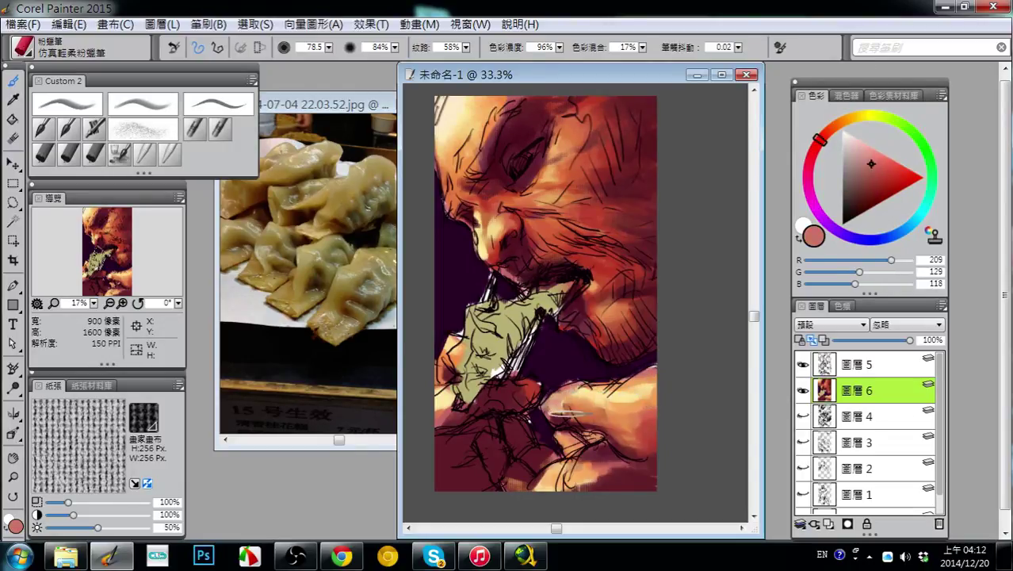
# - Shade the near fingertip and the fold between the fingers with sampled maroon, and clean the hand's upper edge with background purple
pyautogui.keyDown('alt'); pyautogui.click(562, 424); pyautogui.keyUp('alt')
pyautogui.keyDown('alt'); pyautogui.click(561, 424); pyautogui.keyUp('alt')
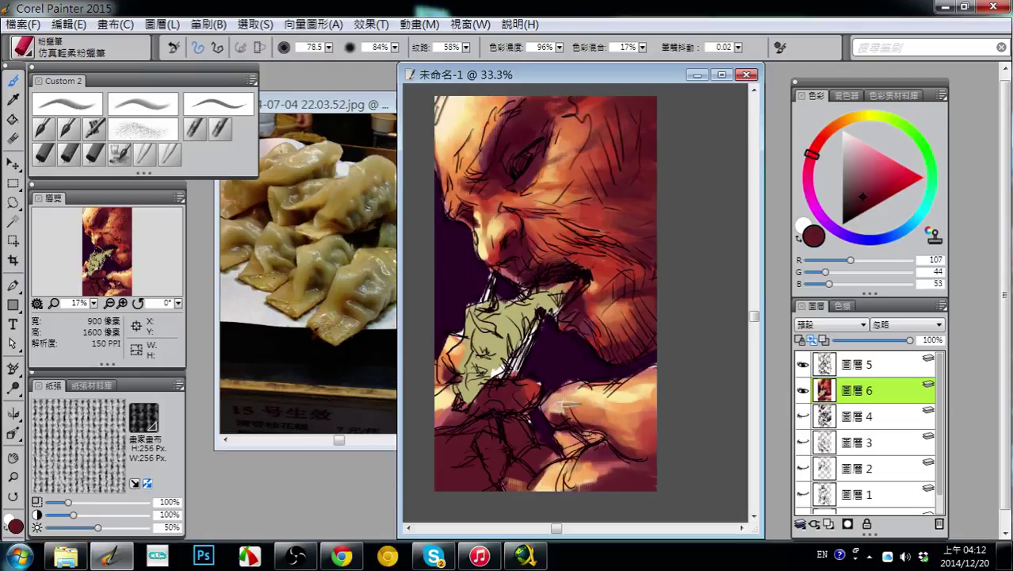
pyautogui.moveTo(564, 410); pyautogui.dragTo(563, 390)
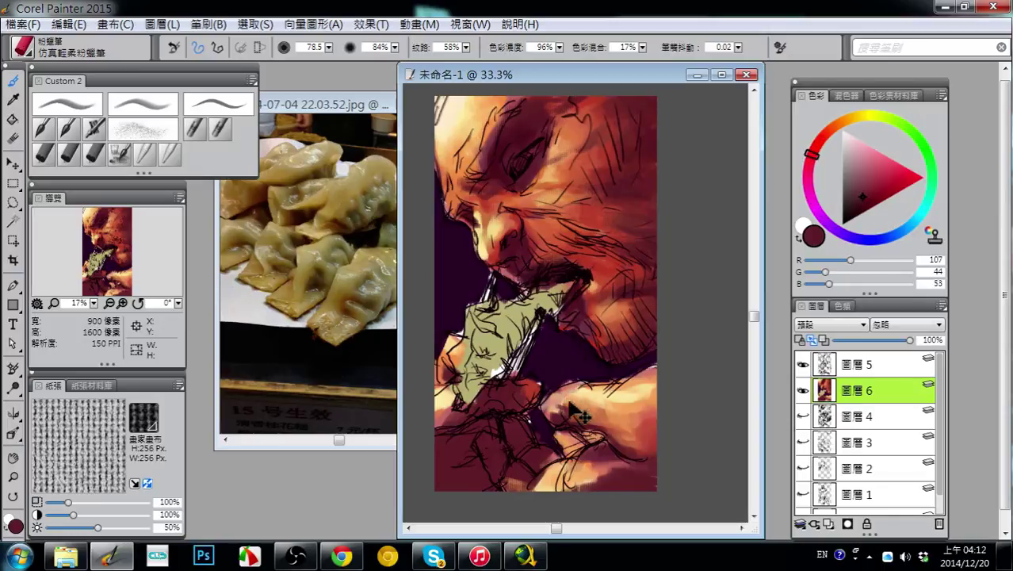
pyautogui.moveTo(556, 405); pyautogui.dragTo(568, 405)
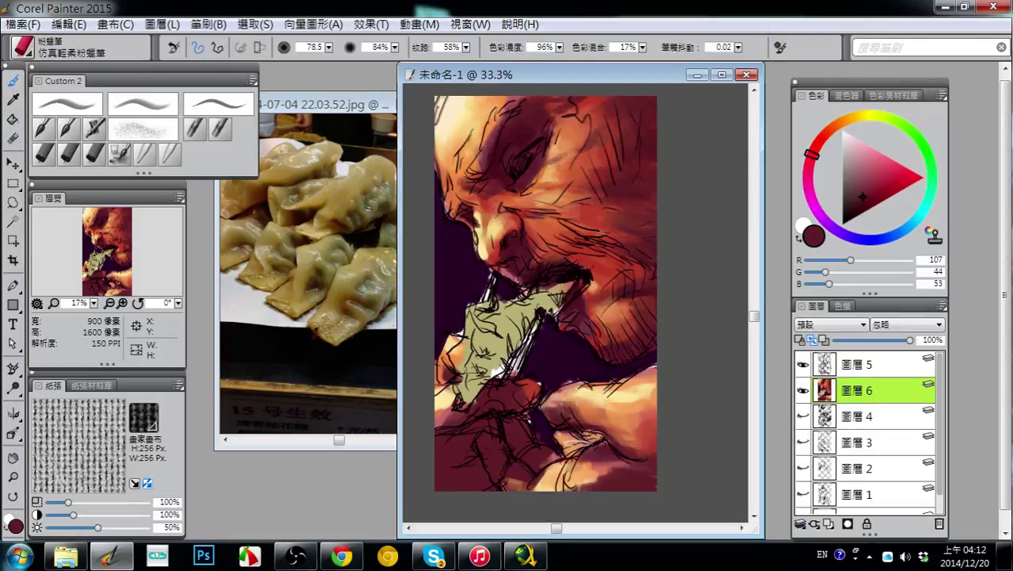
pyautogui.moveTo(573, 438)
pyautogui.mouseDown()
pyautogui.moveTo(589, 457)
pyautogui.moveTo(592, 439)
pyautogui.mouseUp()
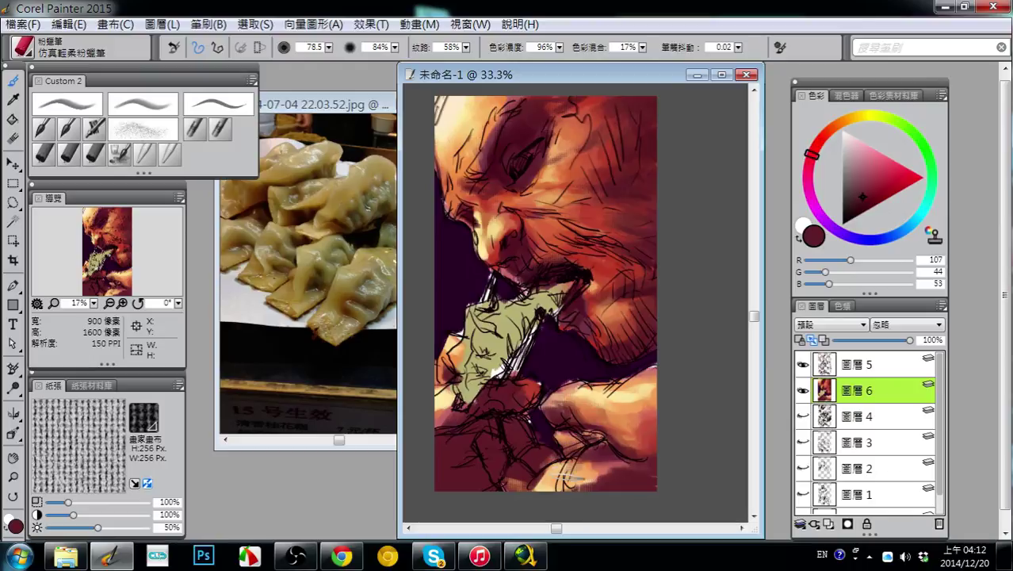
pyautogui.keyDown('alt'); pyautogui.click(556, 366); pyautogui.keyUp('alt')
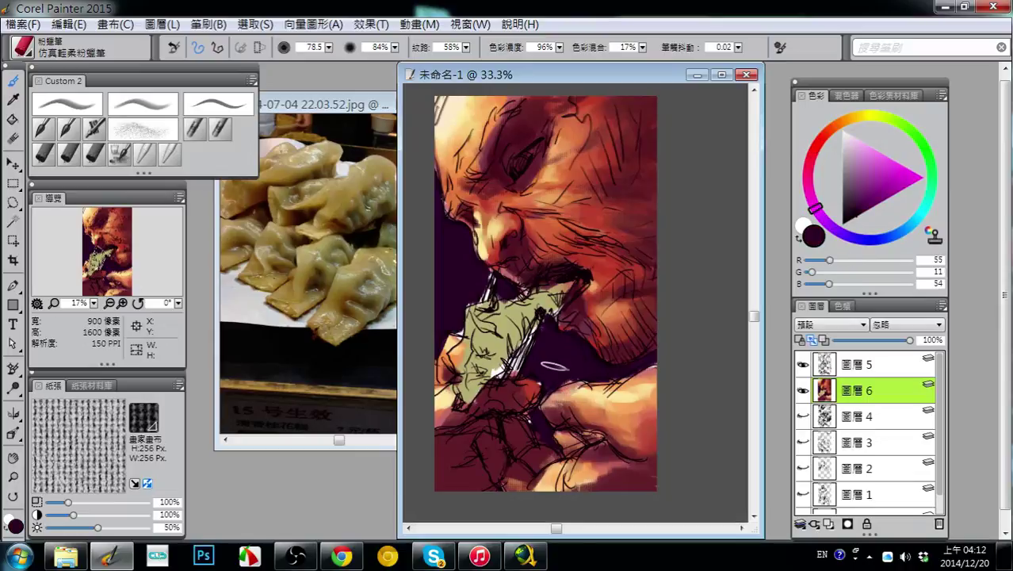
pyautogui.moveTo(569, 381)
pyautogui.mouseDown()
pyautogui.moveTo(566, 400)
pyautogui.moveTo(550, 391)
pyautogui.mouseUp()
# - Paint the far hand beside the dumpling with sampled cream and orange, shading its lower part with sampled maroon
pyautogui.keyDown('alt'); pyautogui.click(452, 393); pyautogui.keyUp('alt')
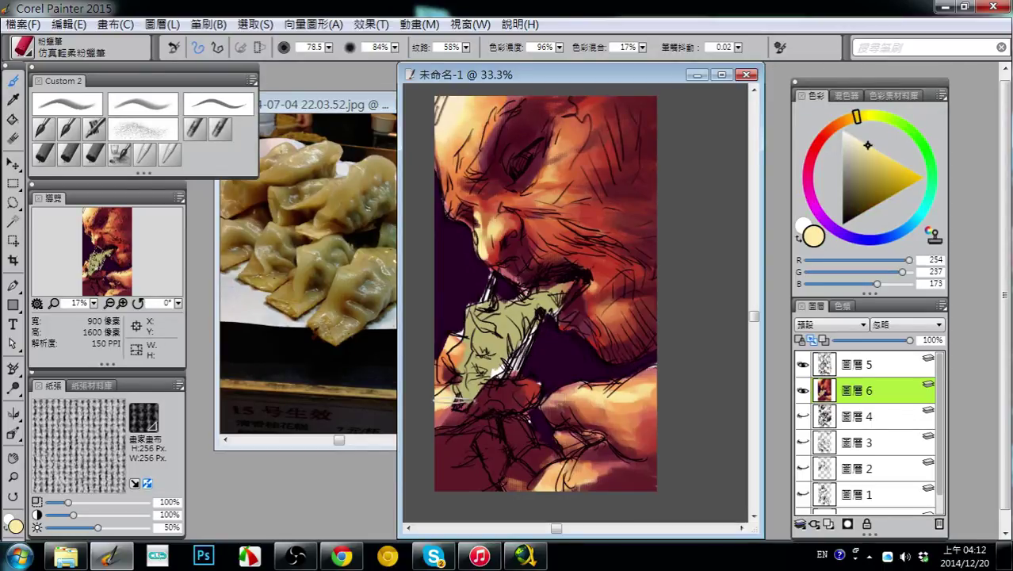
pyautogui.keyDown('alt'); pyautogui.click(490, 111); pyautogui.keyUp('alt')
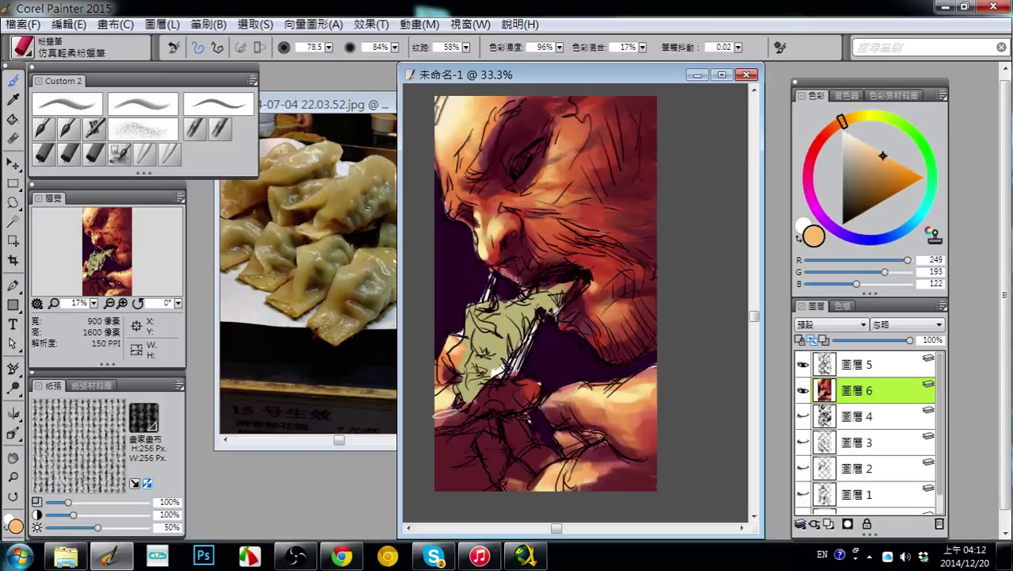
pyautogui.keyDown('alt'); pyautogui.click(478, 411); pyautogui.keyUp('alt')
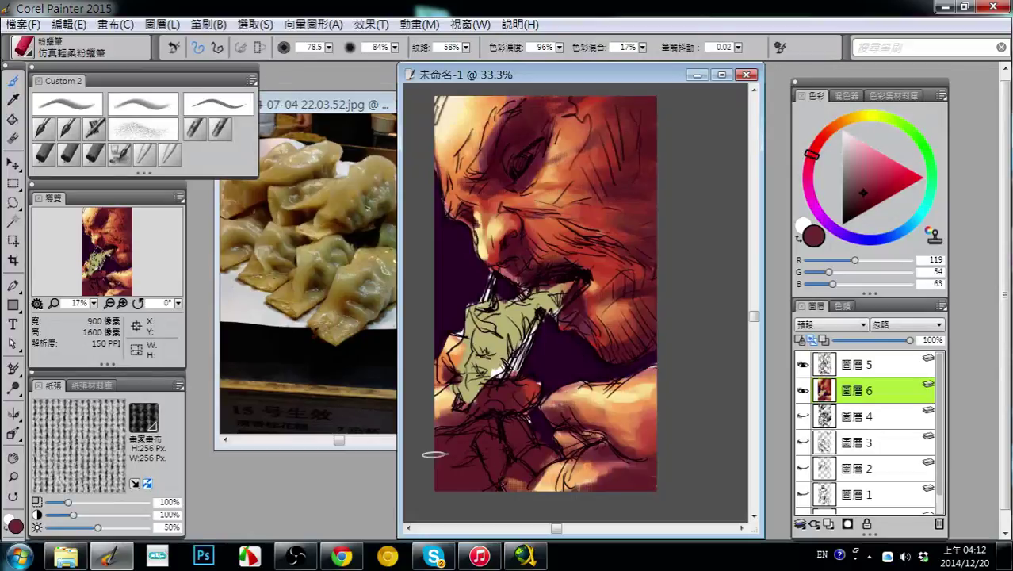
pyautogui.keyDown('alt'); pyautogui.click(447, 410); pyautogui.keyUp('alt')
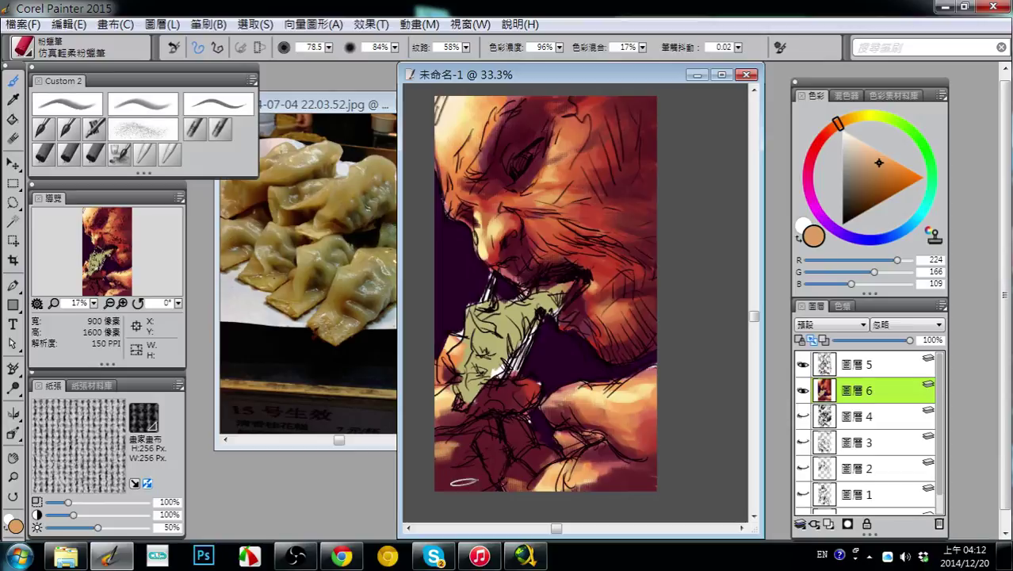
pyautogui.keyDown('alt'); pyautogui.click(446, 468); pyautogui.keyUp('alt')
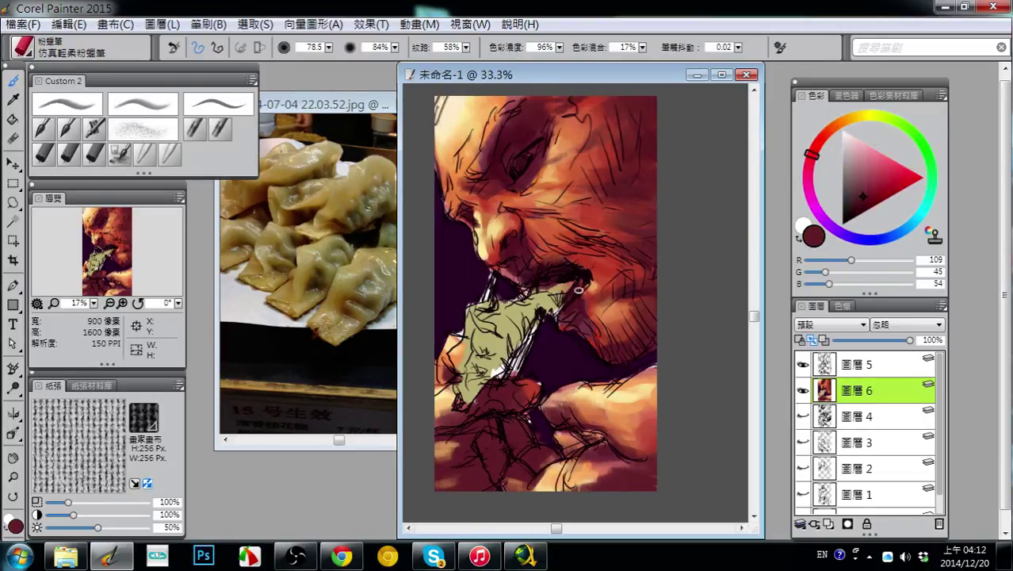
# - Shade the dumpling's lower edge with dark brown, RGB 102, 65, 33
pyautogui.moveTo(561, 272)
pyautogui.mouseDown()
pyautogui.moveTo(547, 320)
pyautogui.moveTo(575, 301)
pyautogui.mouseUp()
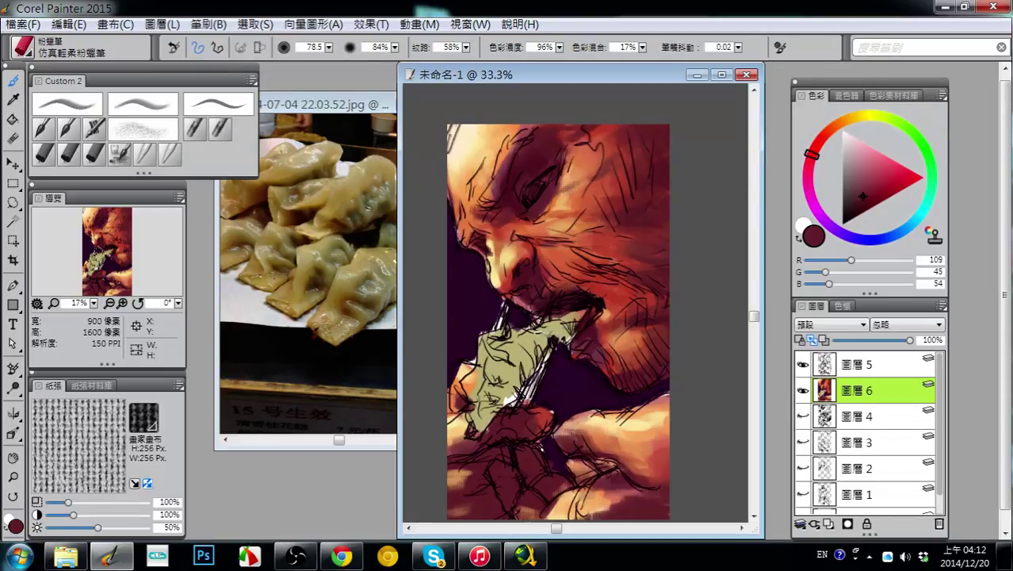
pyautogui.click(856, 117)
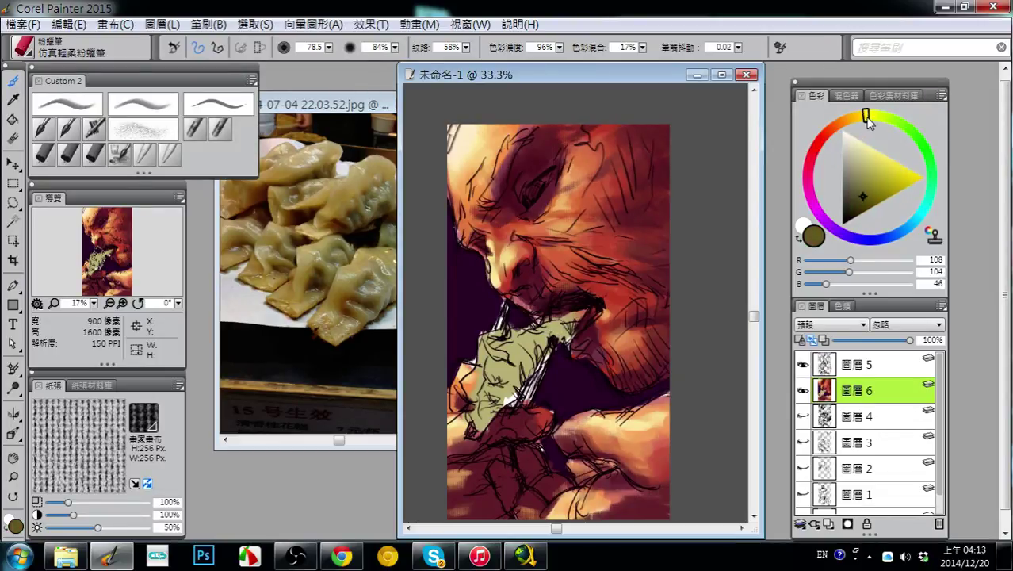
pyautogui.click(875, 190)
pyautogui.moveTo(876, 196); pyautogui.dragTo(867, 200)
pyautogui.click(839, 124)
pyautogui.moveTo(841, 128); pyautogui.dragTo(845, 125)
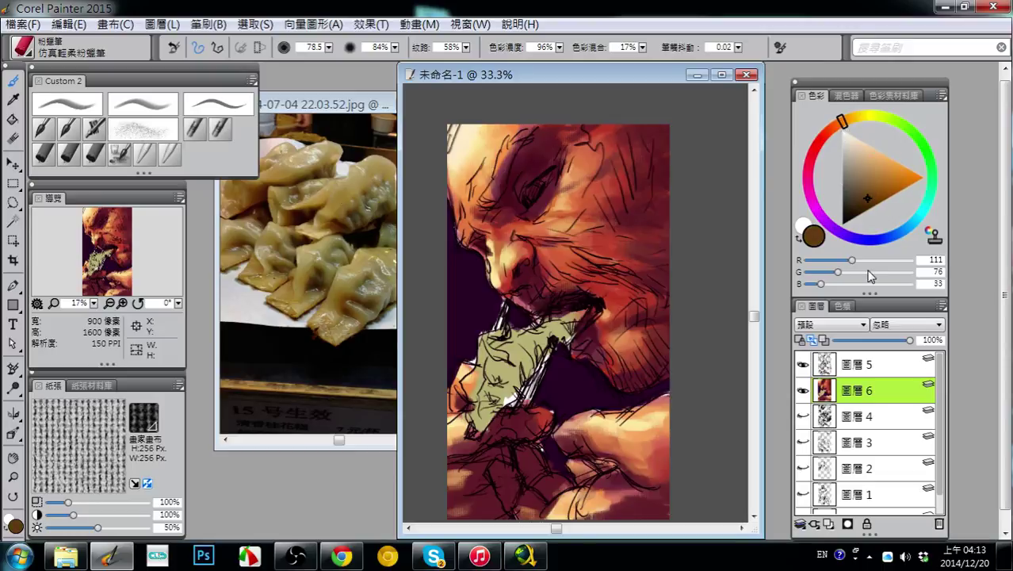
pyautogui.moveTo(838, 275); pyautogui.dragTo(849, 266)
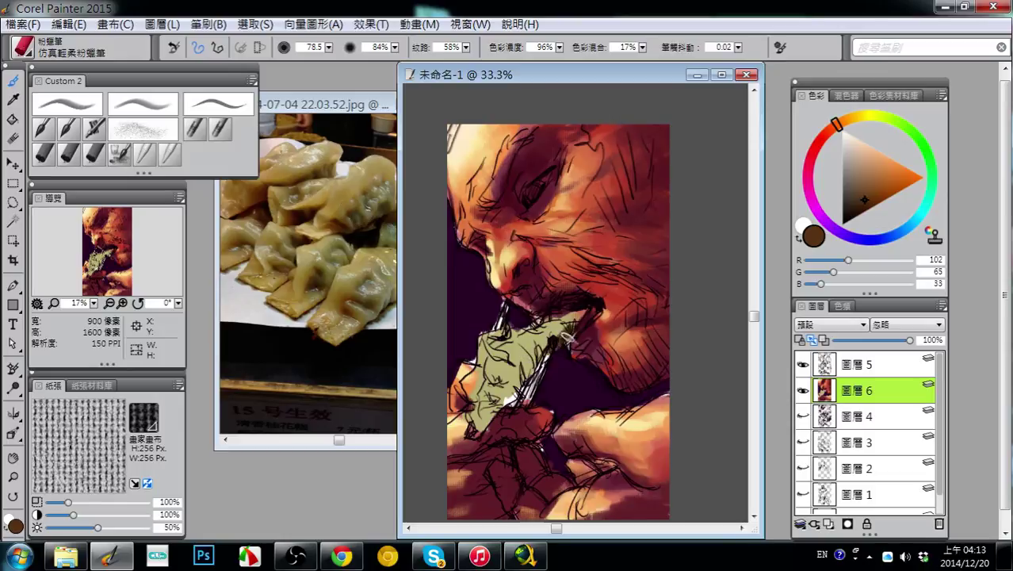
pyautogui.moveTo(543, 351); pyautogui.dragTo(494, 409)
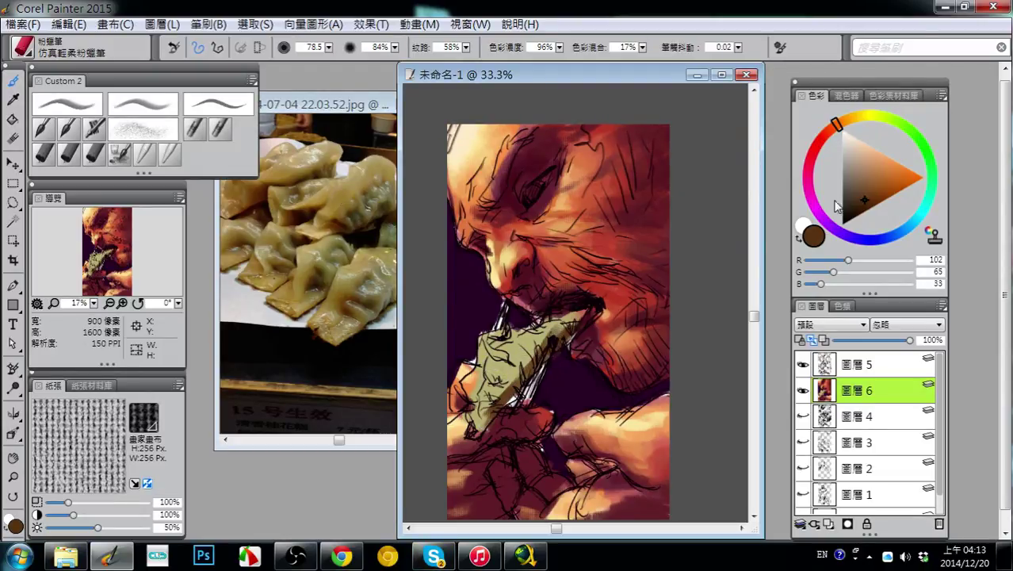
# - Mix an olive brown, RGB 137, 111, 51, and paint midtone folds across the dumpling
pyautogui.moveTo(833, 272); pyautogui.dragTo(843, 272)
pyautogui.moveTo(849, 260); pyautogui.dragTo(853, 271)
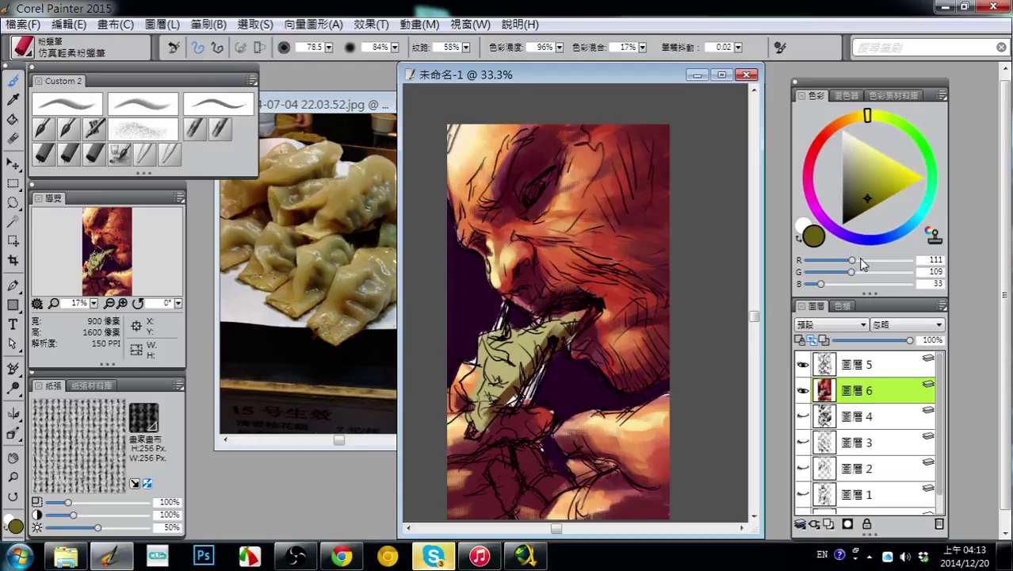
pyautogui.click(861, 260)
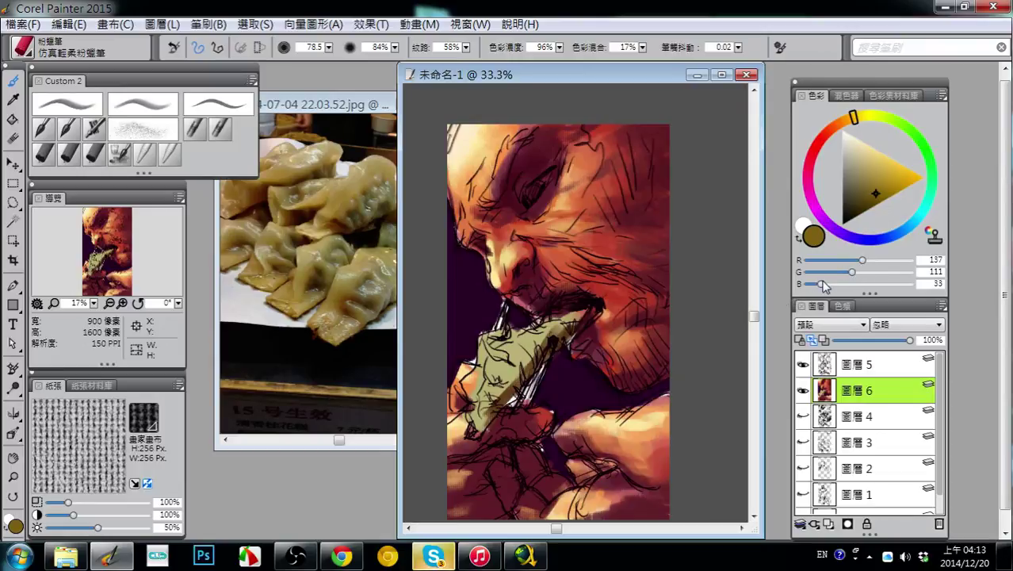
pyautogui.moveTo(822, 284); pyautogui.dragTo(829, 284)
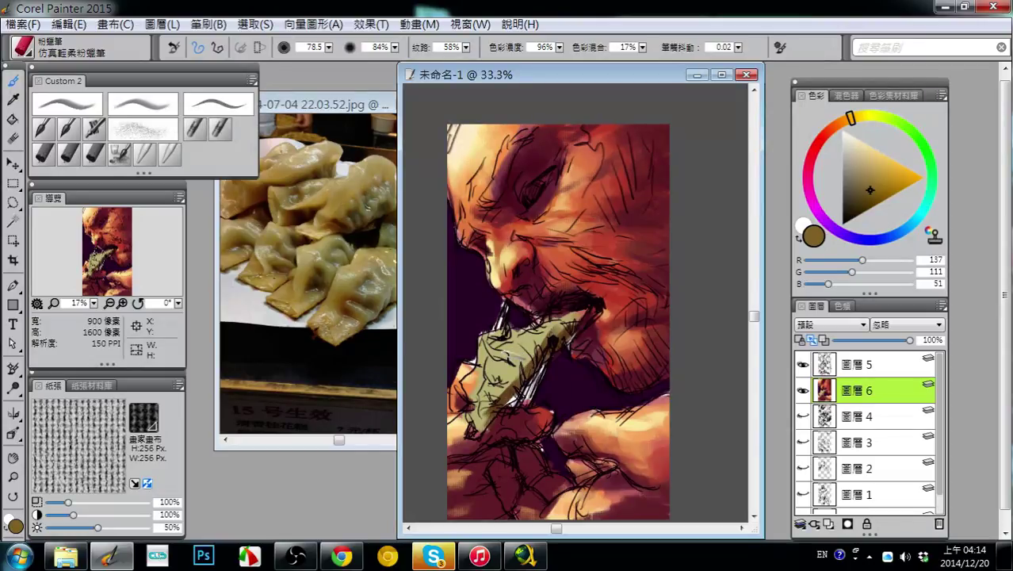
pyautogui.moveTo(513, 347)
pyautogui.mouseDown()
pyautogui.moveTo(495, 355)
pyautogui.moveTo(548, 324)
pyautogui.moveTo(498, 369)
pyautogui.moveTo(481, 347)
pyautogui.moveTo(467, 393)
pyautogui.moveTo(481, 374)
pyautogui.moveTo(504, 379)
pyautogui.moveTo(503, 357)
pyautogui.moveTo(580, 312)
pyautogui.moveTo(561, 321)
pyautogui.mouseUp()
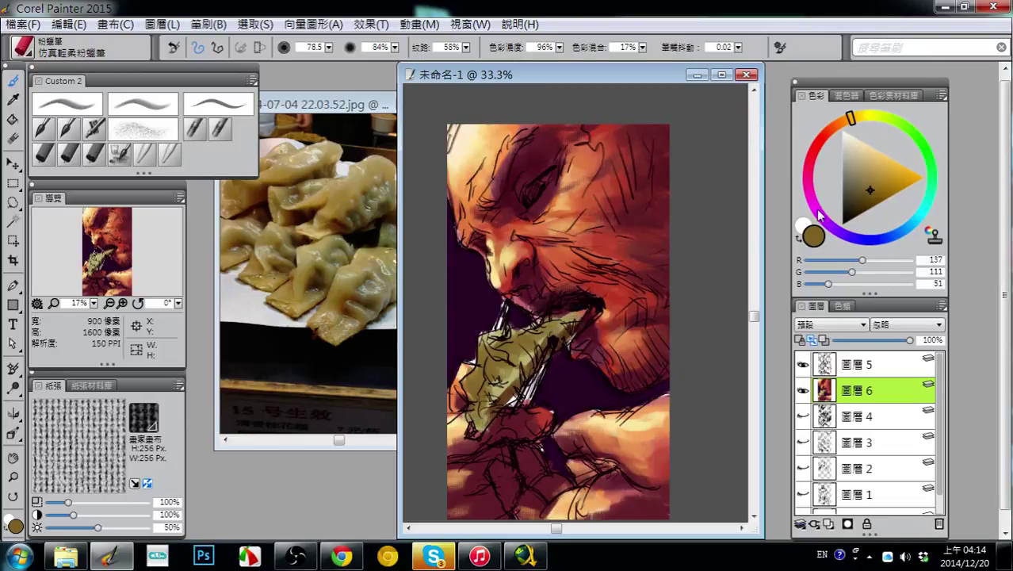
# - Mix a pale cream, RGB 237, 212, 157, and paint light areas on the dumpling's folds
pyautogui.moveTo(860, 261); pyautogui.dragTo(902, 261)
pyautogui.click(893, 272)
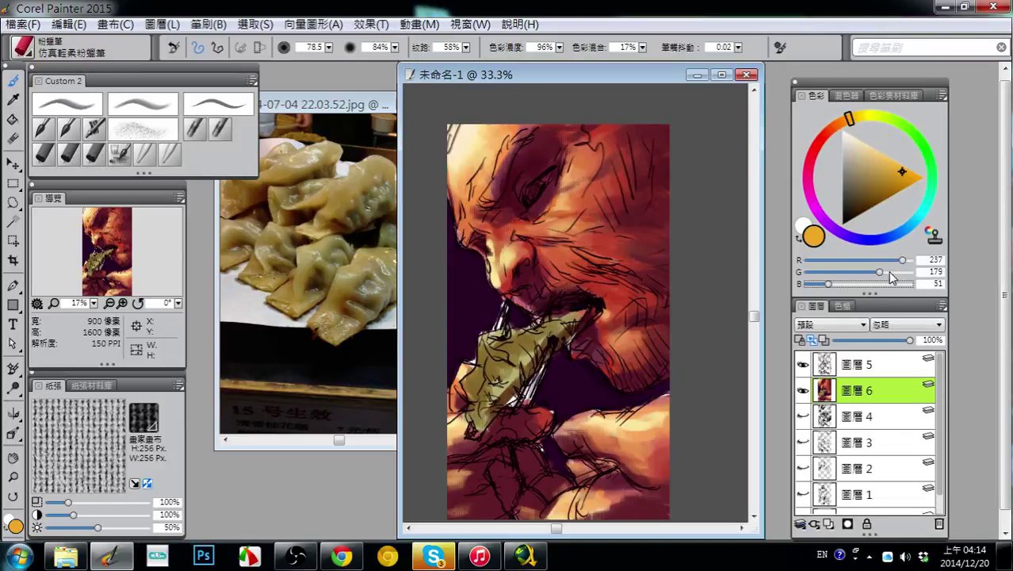
pyautogui.click(870, 284)
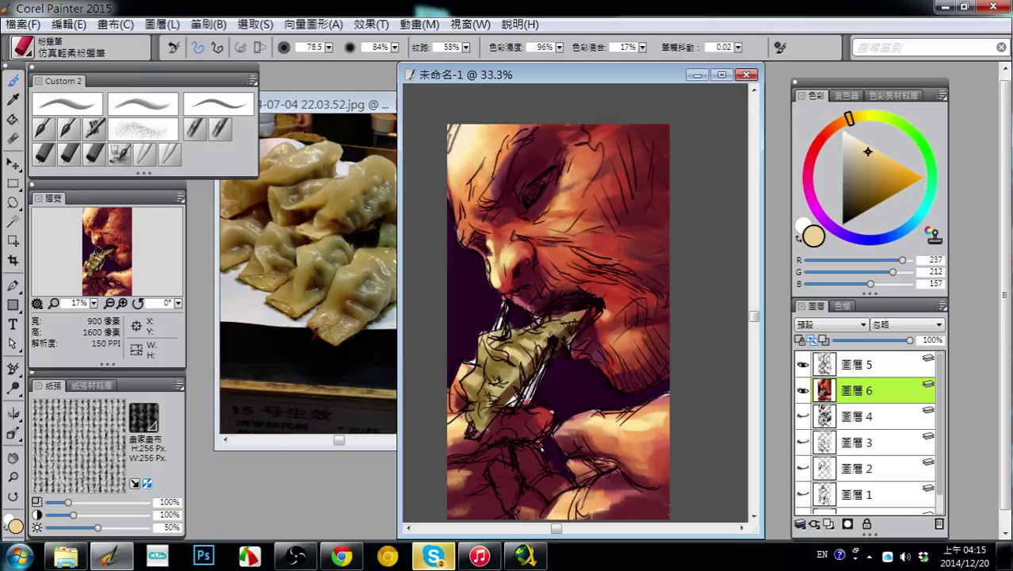
# - Shade the dumpling's folds and its end near the mouth with dark green, RGB 80, 96, 58
pyautogui.keyDown('alt'); pyautogui.click(531, 341); pyautogui.keyUp('alt')
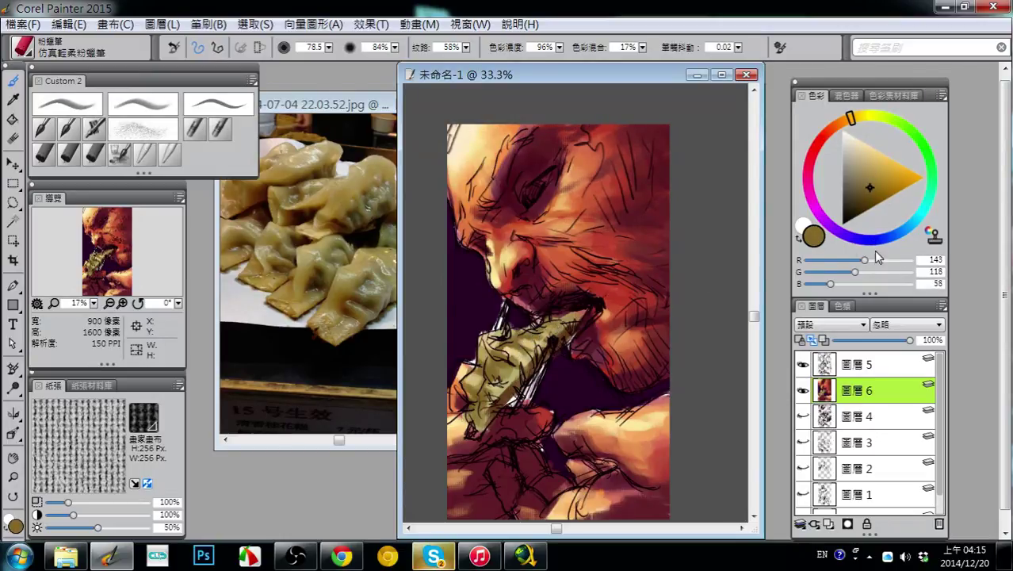
pyautogui.moveTo(855, 271)
pyautogui.mouseDown()
pyautogui.moveTo(833, 273)
pyautogui.moveTo(856, 272)
pyautogui.mouseUp()
pyautogui.moveTo(864, 261); pyautogui.dragTo(839, 263)
pyautogui.moveTo(855, 272); pyautogui.dragTo(845, 273)
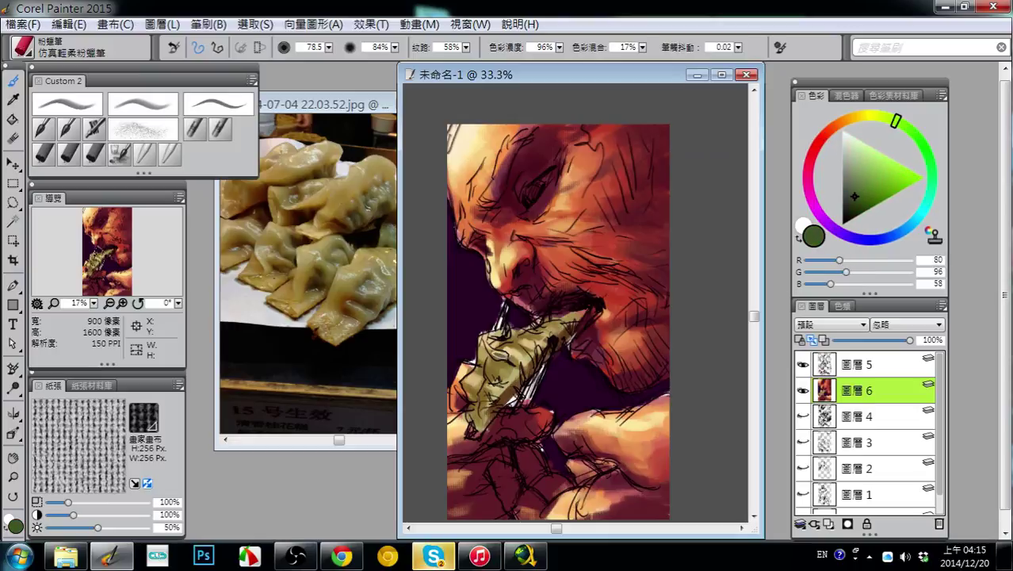
pyautogui.moveTo(524, 355); pyautogui.dragTo(496, 349)
pyautogui.moveTo(486, 369)
pyautogui.mouseDown()
pyautogui.moveTo(506, 377)
pyautogui.moveTo(495, 379)
pyautogui.moveTo(515, 367)
pyautogui.moveTo(519, 377)
pyautogui.moveTo(489, 397)
pyautogui.mouseUp()
pyautogui.moveTo(529, 342)
pyautogui.mouseDown()
pyautogui.moveTo(510, 344)
pyautogui.moveTo(581, 314)
pyautogui.moveTo(573, 318)
pyautogui.mouseUp()
pyautogui.moveTo(479, 555)
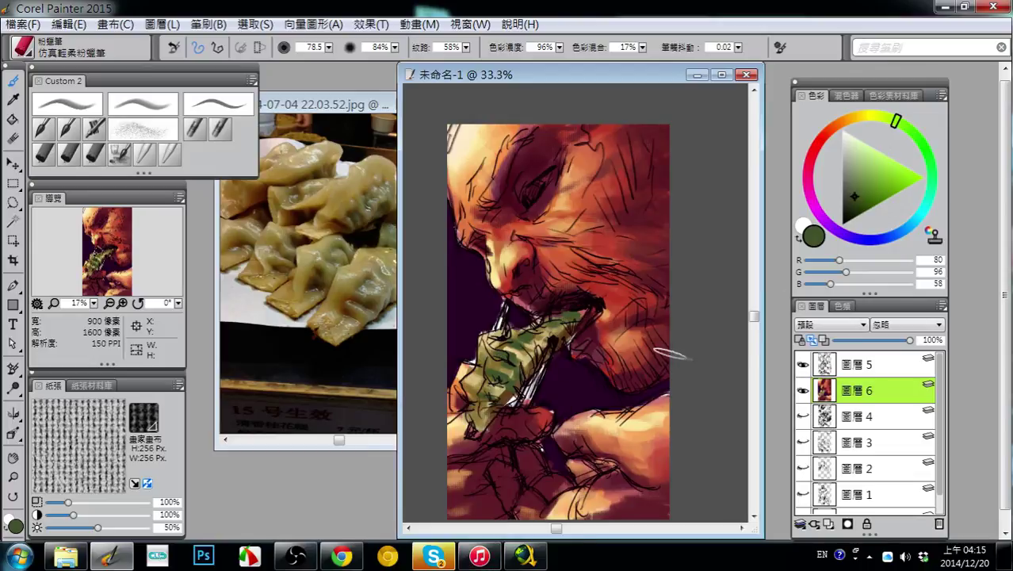
# - Brighten the dumpling's upper folds with yellow-green, RGB 174, 185, 94
pyautogui.click(870, 260)
pyautogui.moveTo(862, 273)
pyautogui.mouseDown()
pyautogui.moveTo(882, 272)
pyautogui.moveTo(876, 259)
pyautogui.mouseUp()
pyautogui.click(845, 284)
pyautogui.click(872, 261)
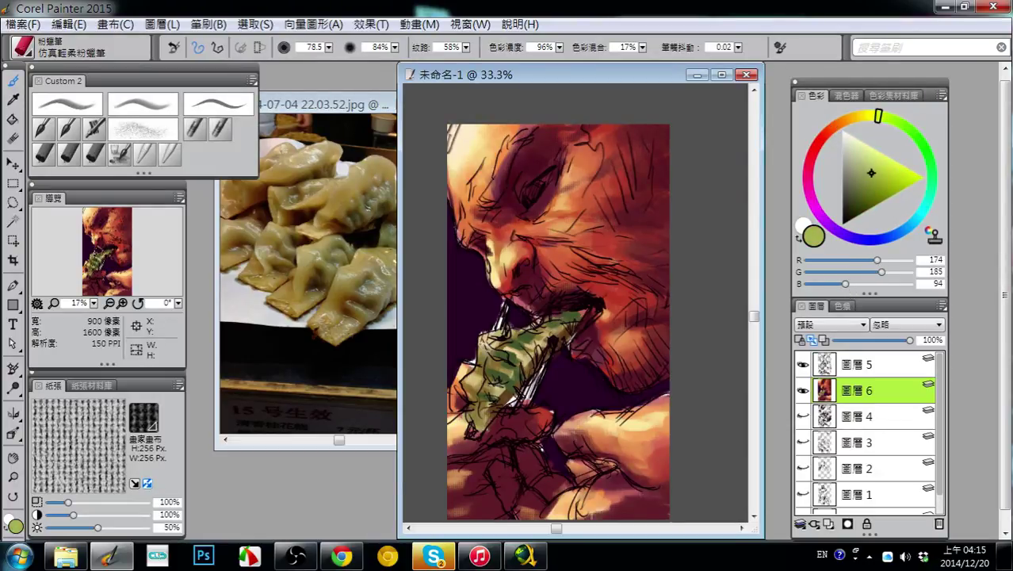
pyautogui.moveTo(490, 343)
pyautogui.mouseDown()
pyautogui.moveTo(492, 372)
pyautogui.moveTo(467, 389)
pyautogui.moveTo(471, 407)
pyautogui.moveTo(502, 396)
pyautogui.moveTo(517, 332)
pyautogui.moveTo(533, 329)
pyautogui.mouseUp()
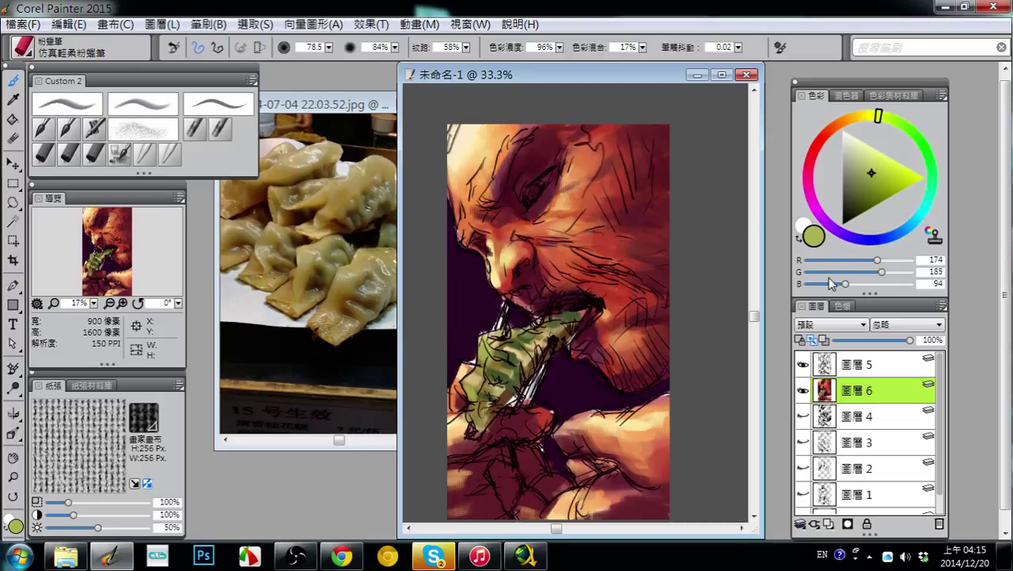
# - Darken the eye with deep purple, RGB 49, 7, 36, and sample light skin tones from the nose and forehead
pyautogui.moveTo(817, 272)
pyautogui.mouseDown()
pyautogui.moveTo(825, 284)
pyautogui.moveTo(828, 260)
pyautogui.moveTo(821, 284)
pyautogui.mouseUp()
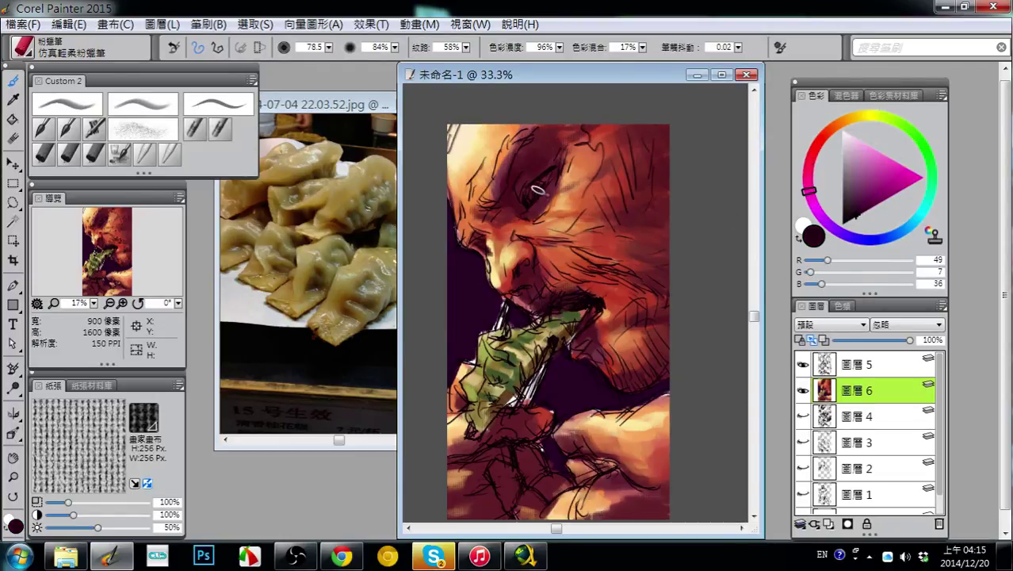
pyautogui.moveTo(537, 190); pyautogui.dragTo(530, 199)
pyautogui.keyDown('alt'); pyautogui.click(502, 248); pyautogui.keyUp('alt')
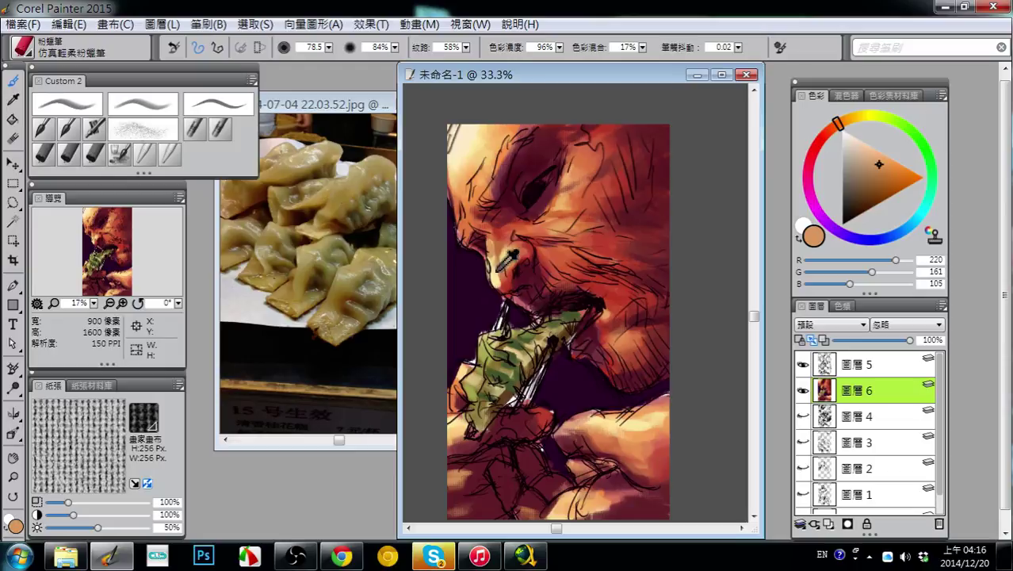
pyautogui.keyDown('alt'); pyautogui.click(482, 161); pyautogui.keyUp('alt')
pyautogui.keyDown('alt'); pyautogui.click(484, 158); pyautogui.keyUp('alt')
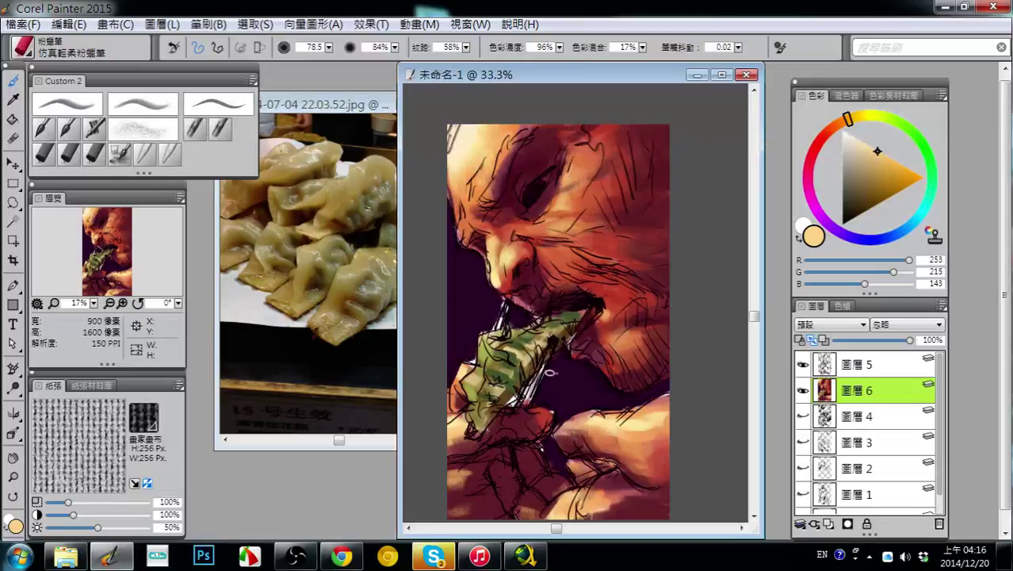
# - Paint the chopsticks near-black sampled from the eye, and touch up around them with sampled maroon and background purple
pyautogui.keyDown('alt'); pyautogui.click(552, 188); pyautogui.keyUp('alt')
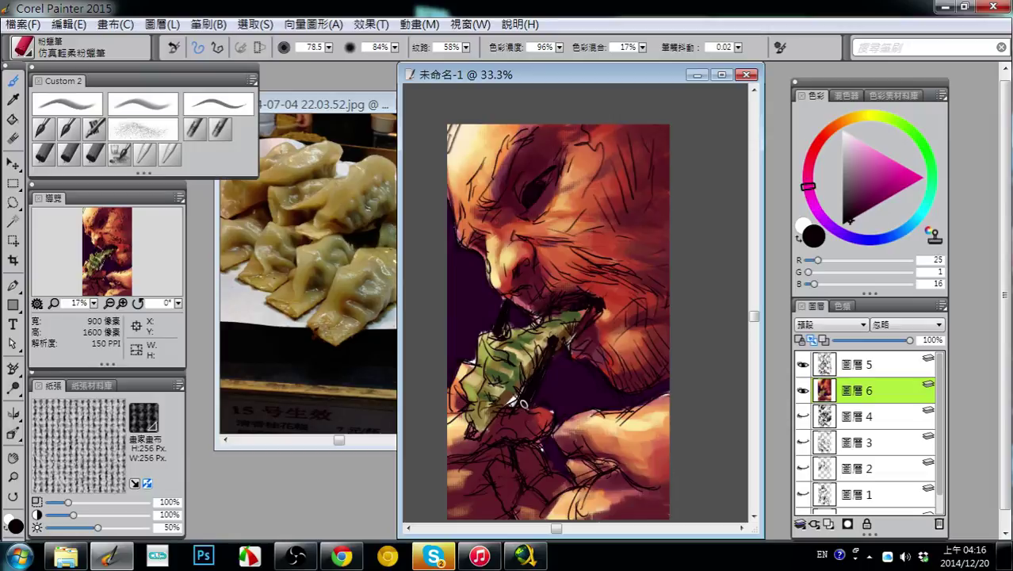
pyautogui.keyDown('alt'); pyautogui.click(522, 417); pyautogui.keyUp('alt')
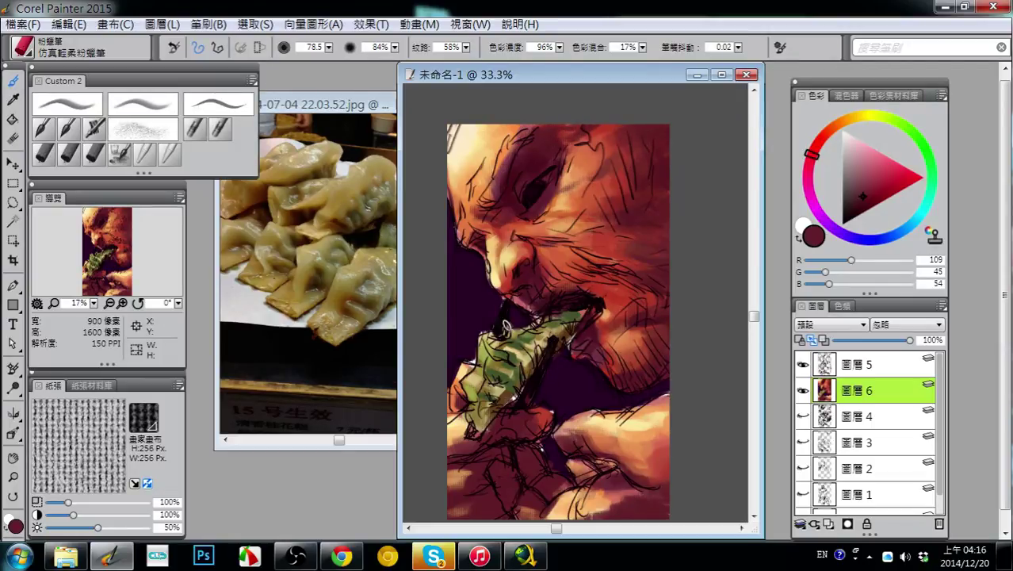
pyautogui.keyDown('alt'); pyautogui.click(479, 305); pyautogui.keyUp('alt')
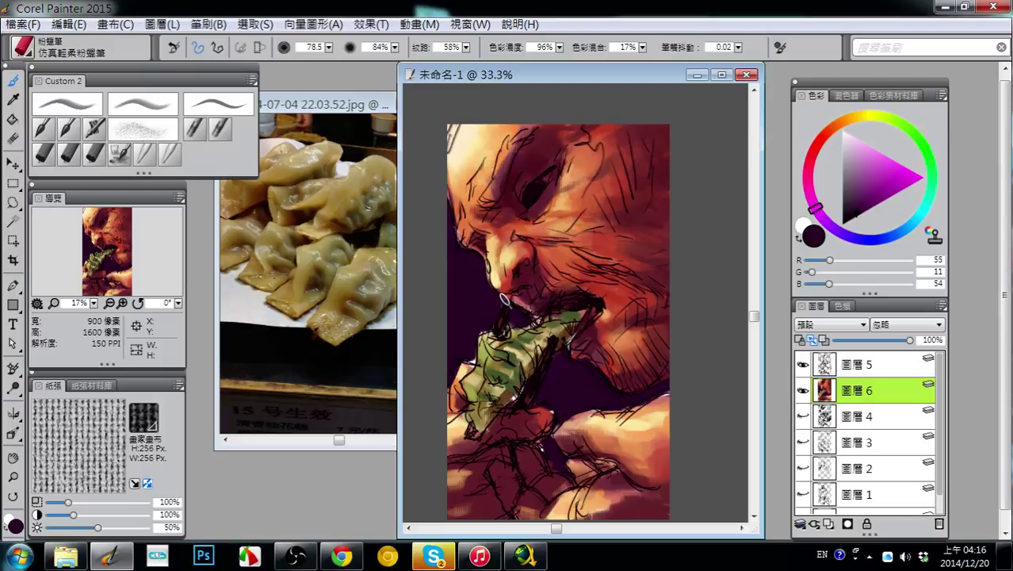
# - Add a new layer above 圖層 5, and set the brush to size 20.9 with pale purple, RGB 216, 166, 216
pyautogui.click(868, 365)
pyautogui.click(829, 525)
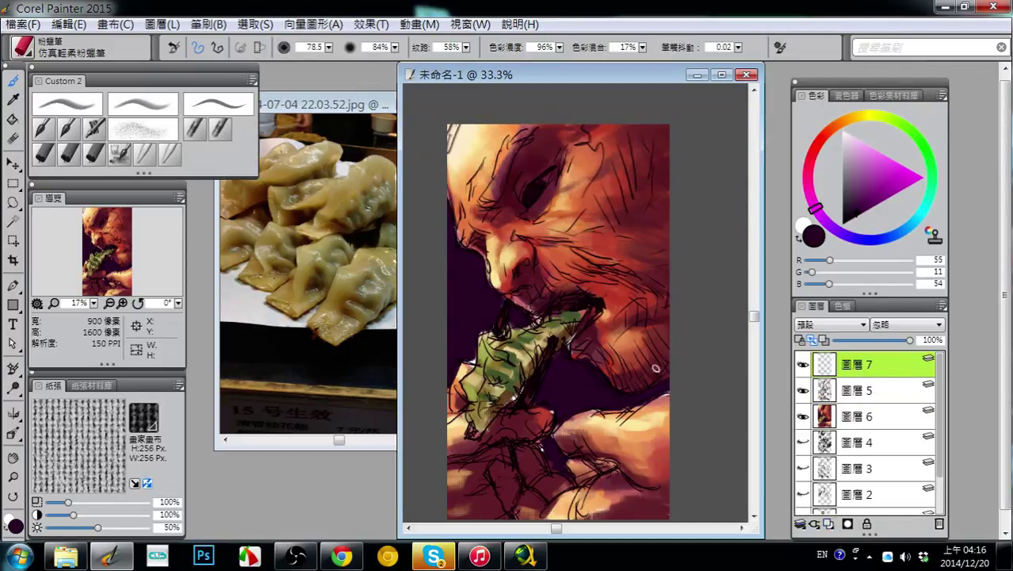
pyautogui.moveTo(328, 48); pyautogui.dragTo(190, 57)
pyautogui.moveTo(859, 161)
pyautogui.mouseDown()
pyautogui.moveTo(854, 168)
pyautogui.moveTo(858, 154)
pyautogui.mouseUp()
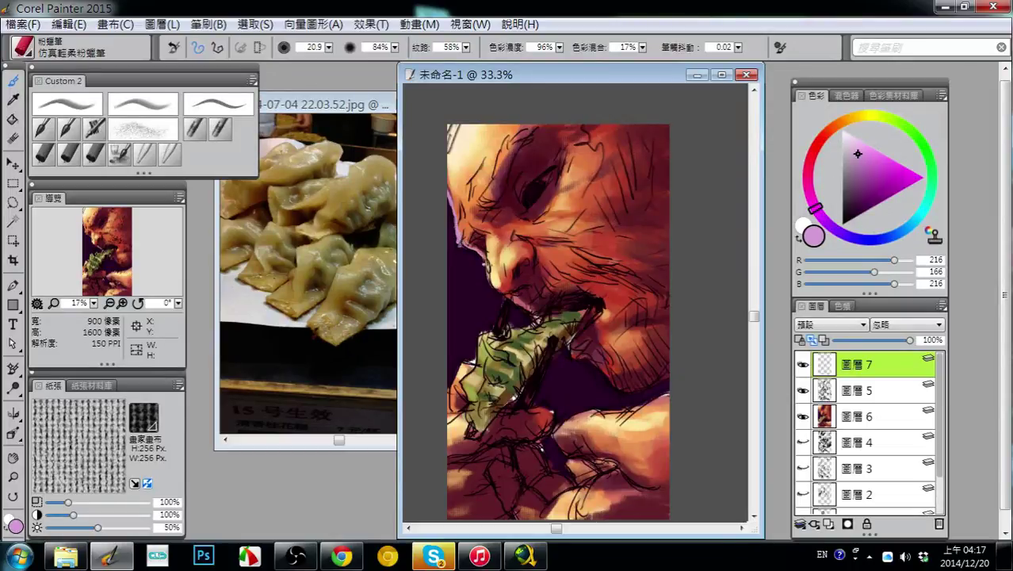
# - Draw thin pale purple rim lines along the face profile, chin, dumpling, chopsticks and hands on layer 圖層 7
pyautogui.moveTo(478, 236); pyautogui.dragTo(491, 249)
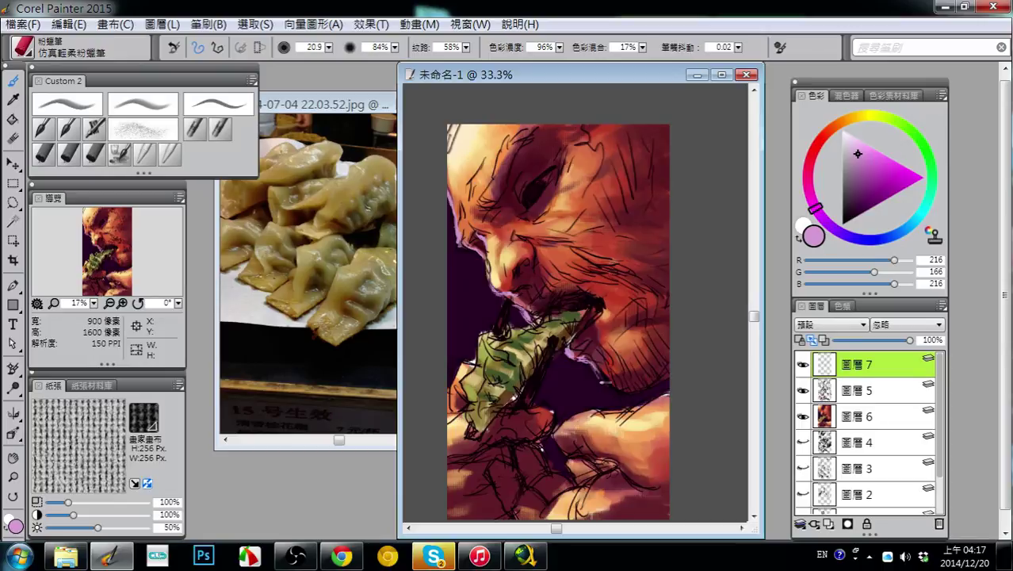
pyautogui.moveTo(591, 367)
pyautogui.mouseDown()
pyautogui.moveTo(605, 390)
pyautogui.moveTo(632, 389)
pyautogui.mouseUp()
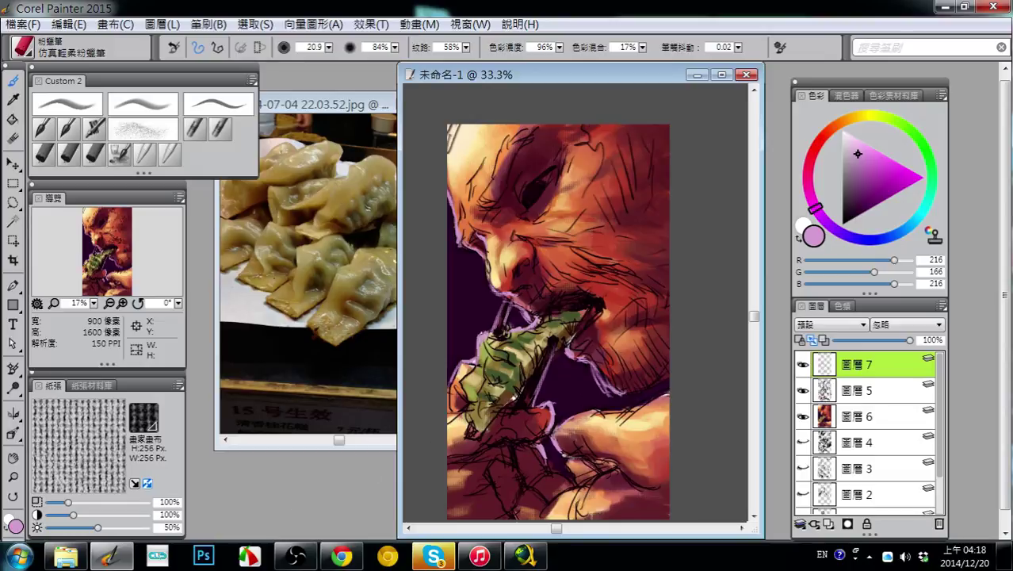
pyautogui.moveTo(613, 464); pyautogui.dragTo(588, 484)
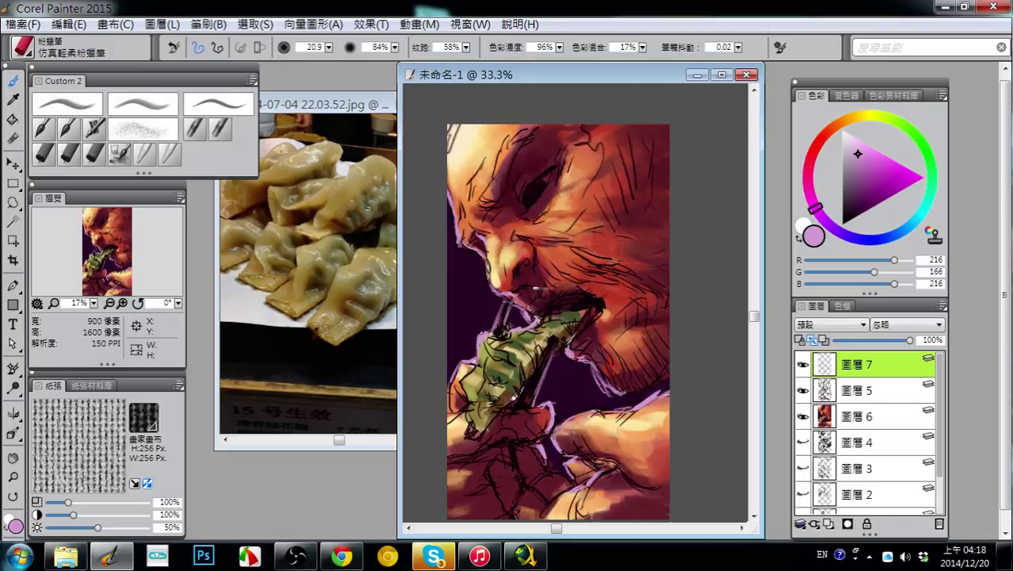
pyautogui.moveTo(519, 294); pyautogui.dragTo(533, 313)
# - Draw dense moustache and beard hairs across the upper lip, cheek and chin with near-black sampled from the eye
pyautogui.keyDown('alt'); pyautogui.click(542, 193); pyautogui.keyUp('alt')
pyautogui.moveTo(534, 299)
pyautogui.mouseDown()
pyautogui.moveTo(529, 312)
pyautogui.moveTo(539, 314)
pyautogui.moveTo(541, 274)
pyautogui.moveTo(561, 294)
pyautogui.moveTo(558, 279)
pyautogui.moveTo(572, 286)
pyautogui.mouseUp()
pyautogui.moveTo(564, 271)
pyautogui.mouseDown()
pyautogui.moveTo(575, 259)
pyautogui.moveTo(595, 258)
pyautogui.moveTo(604, 278)
pyautogui.moveTo(608, 258)
pyautogui.moveTo(613, 266)
pyautogui.moveTo(592, 277)
pyautogui.moveTo(616, 282)
pyautogui.mouseUp()
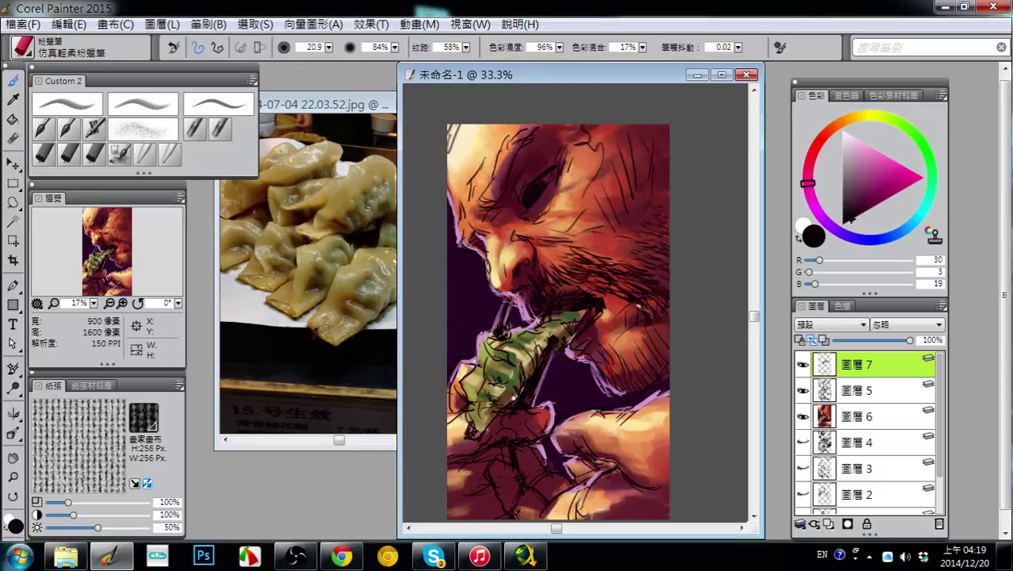
pyautogui.moveTo(639, 306); pyautogui.dragTo(648, 328)
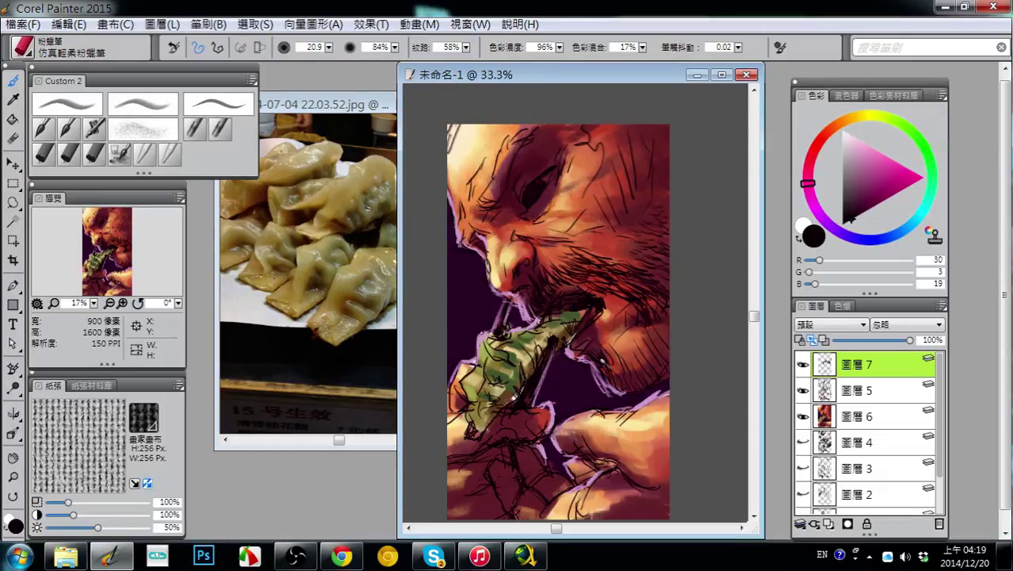
pyautogui.moveTo(599, 366)
pyautogui.mouseDown()
pyautogui.moveTo(613, 394)
pyautogui.moveTo(620, 386)
pyautogui.mouseUp()
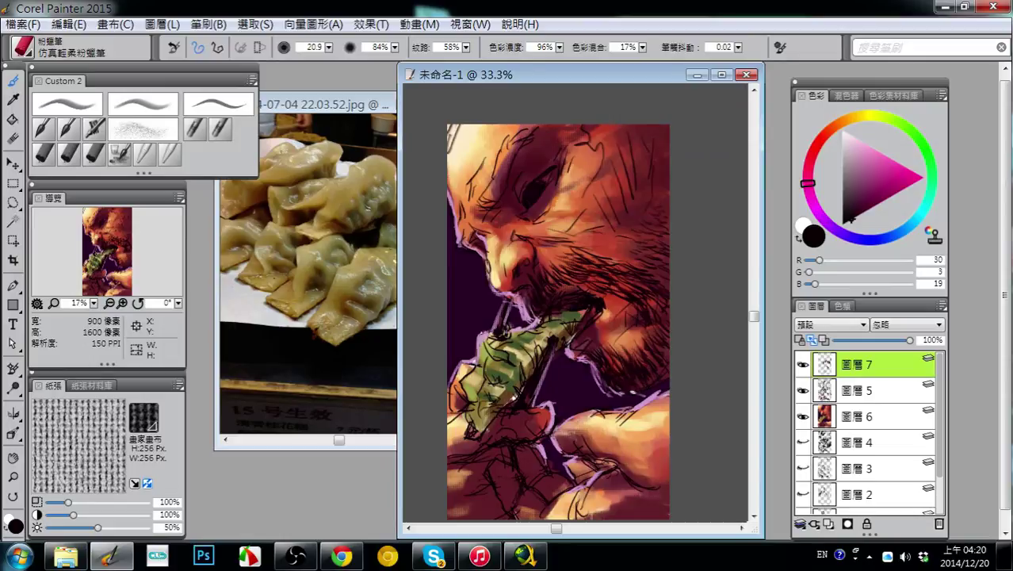
pyautogui.moveTo(648, 354)
pyautogui.mouseDown()
pyautogui.moveTo(664, 370)
pyautogui.moveTo(658, 382)
pyautogui.moveTo(649, 374)
pyautogui.mouseUp()
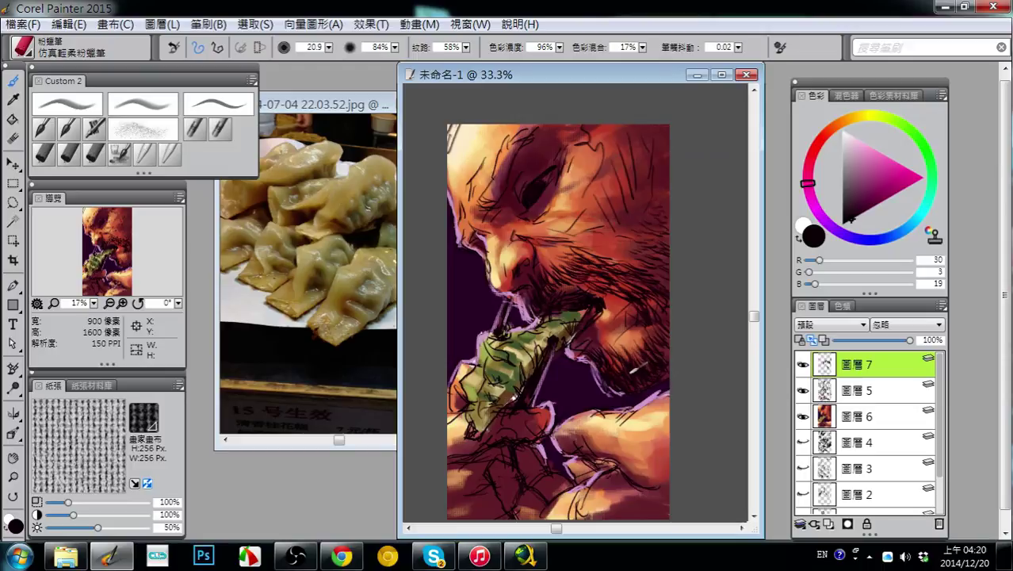
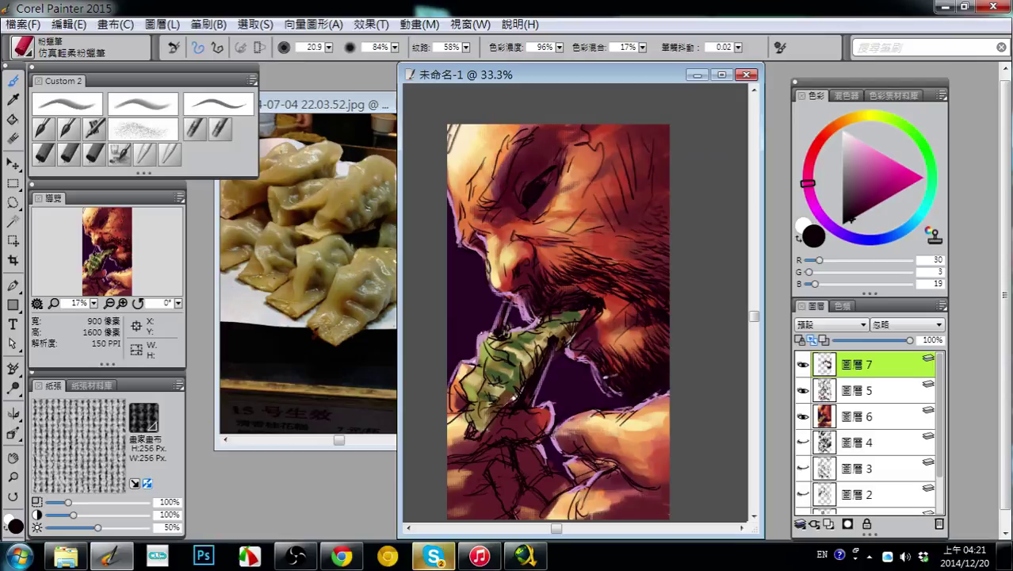
# - Draw fine rim hairs along the beard's lower edge with mauve sampled from the moustache, RGB 211, 154, 193
pyautogui.keyDown('alt'); pyautogui.click(529, 305); pyautogui.keyUp('alt')
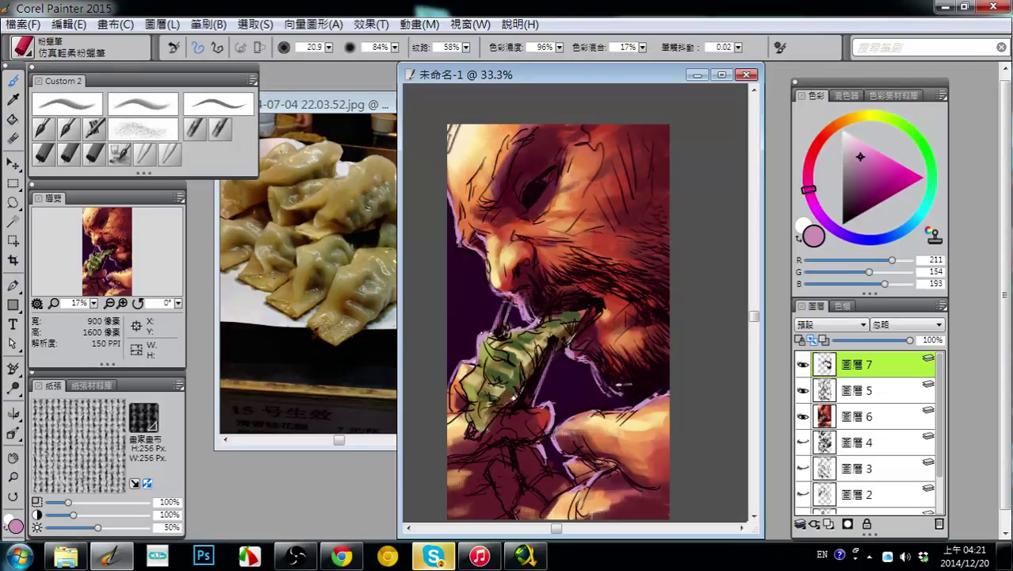
pyautogui.moveTo(611, 384)
pyautogui.mouseDown()
pyautogui.moveTo(640, 398)
pyautogui.moveTo(672, 379)
pyautogui.moveTo(598, 360)
pyautogui.moveTo(622, 388)
pyautogui.moveTo(640, 383)
pyautogui.mouseUp()
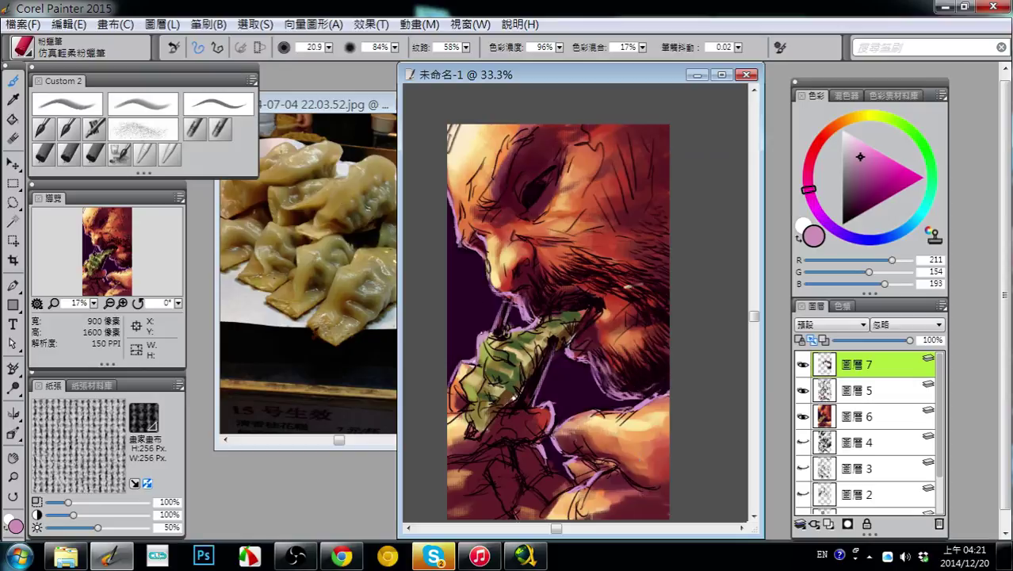
# - Thicken the near eyebrow and darken the far brow beside the nose bridge with near-black hairs sampled from the beard
pyautogui.keyDown('alt'); pyautogui.click(649, 387); pyautogui.keyUp('alt')
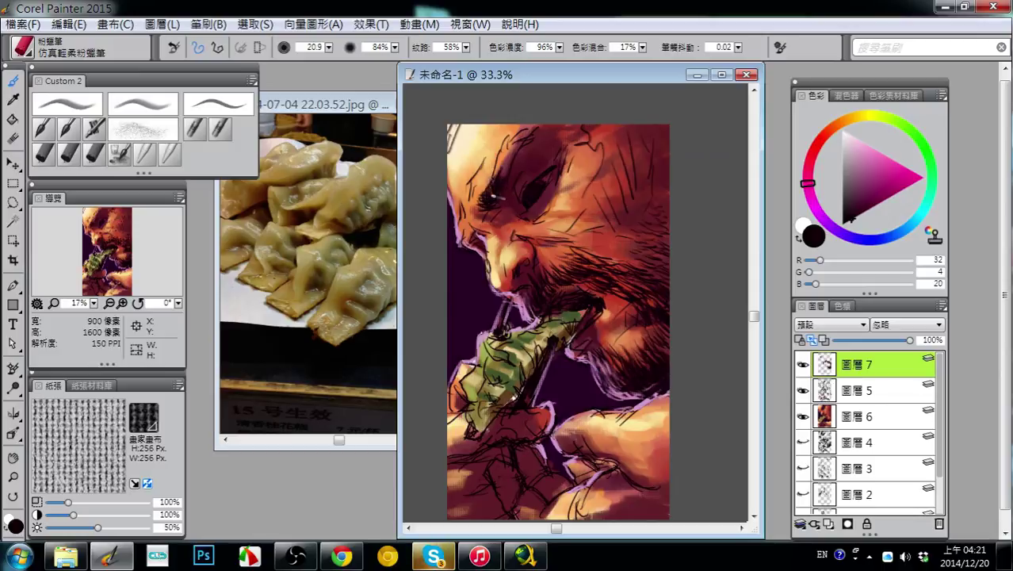
pyautogui.moveTo(504, 151)
pyautogui.mouseDown()
pyautogui.moveTo(497, 173)
pyautogui.moveTo(499, 152)
pyautogui.moveTo(507, 163)
pyautogui.mouseUp()
pyautogui.moveTo(500, 174); pyautogui.dragTo(500, 183)
pyautogui.moveTo(520, 144)
pyautogui.mouseDown()
pyautogui.moveTo(506, 156)
pyautogui.moveTo(539, 147)
pyautogui.moveTo(537, 128)
pyautogui.moveTo(536, 144)
pyautogui.moveTo(526, 134)
pyautogui.moveTo(516, 154)
pyautogui.mouseUp()
pyautogui.moveTo(474, 238)
pyautogui.mouseDown()
pyautogui.moveTo(466, 234)
pyautogui.moveTo(490, 238)
pyautogui.mouseUp()
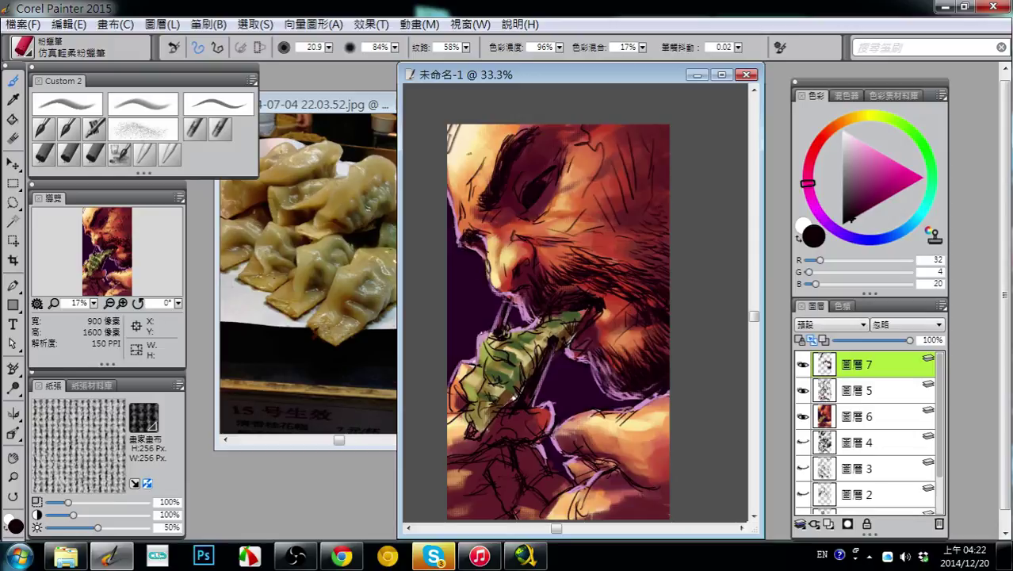
# - Paint fine hairs on the moustache's front edge under the nose with sampled mauve, RGB 213, 158, 202, and maroon, RGB 97, 34, 47
pyautogui.keyDown('alt'); pyautogui.click(524, 309); pyautogui.keyUp('alt')
pyautogui.keyDown('alt'); pyautogui.click(523, 310); pyautogui.keyUp('alt')
pyautogui.keyDown('alt'); pyautogui.click(518, 314); pyautogui.keyUp('alt')
pyautogui.moveTo(513, 292); pyautogui.dragTo(523, 293)
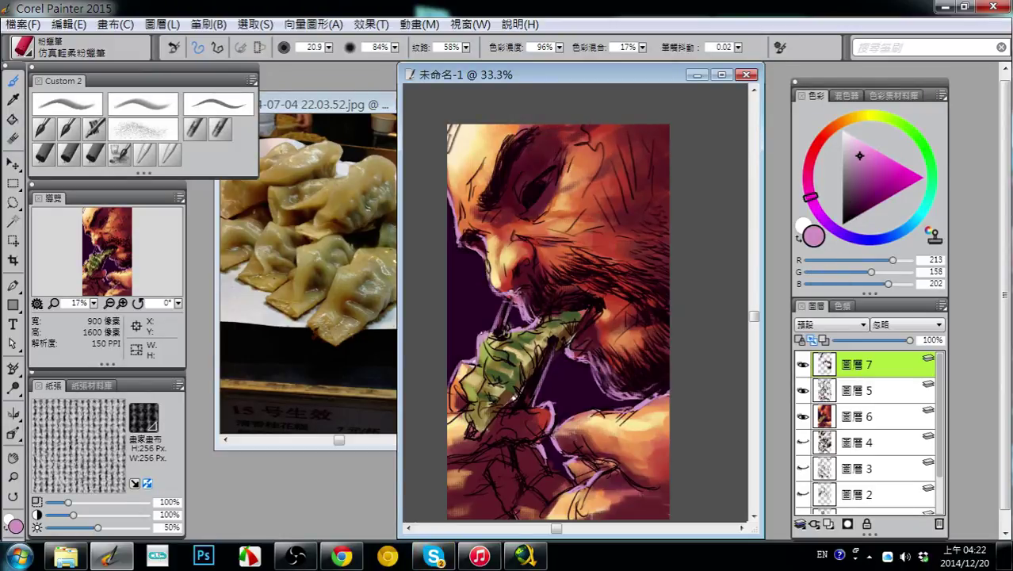
pyautogui.keyDown('alt'); pyautogui.click(527, 281); pyautogui.keyUp('alt')
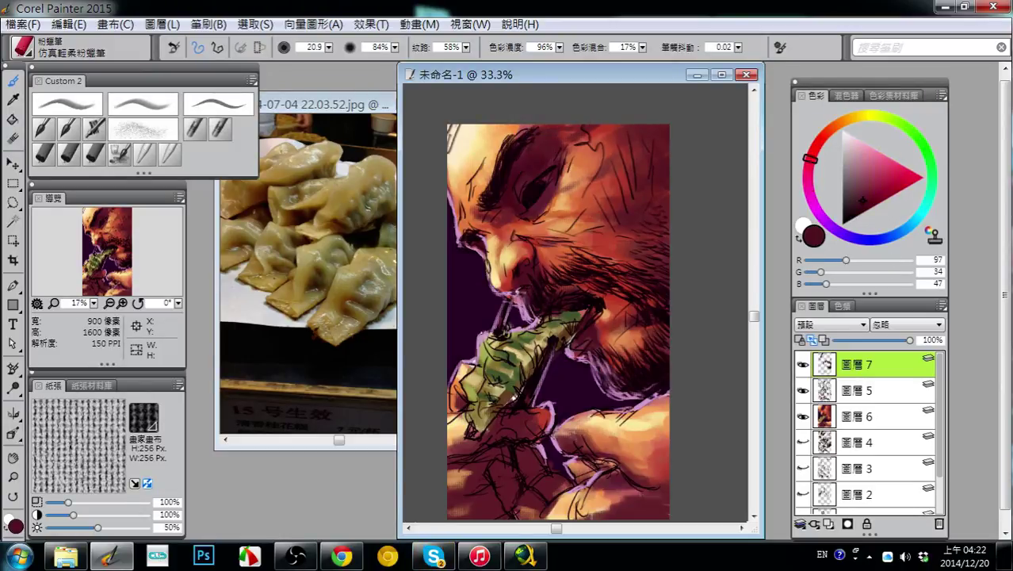
pyautogui.moveTo(519, 295); pyautogui.dragTo(524, 295)
# - Add a sampled mauve rim to the far brow, and cover the sketch lines at the forehead's corner with cream, RGB 255, 238, 207
pyautogui.keyDown('alt'); pyautogui.click(530, 301); pyautogui.keyUp('alt')
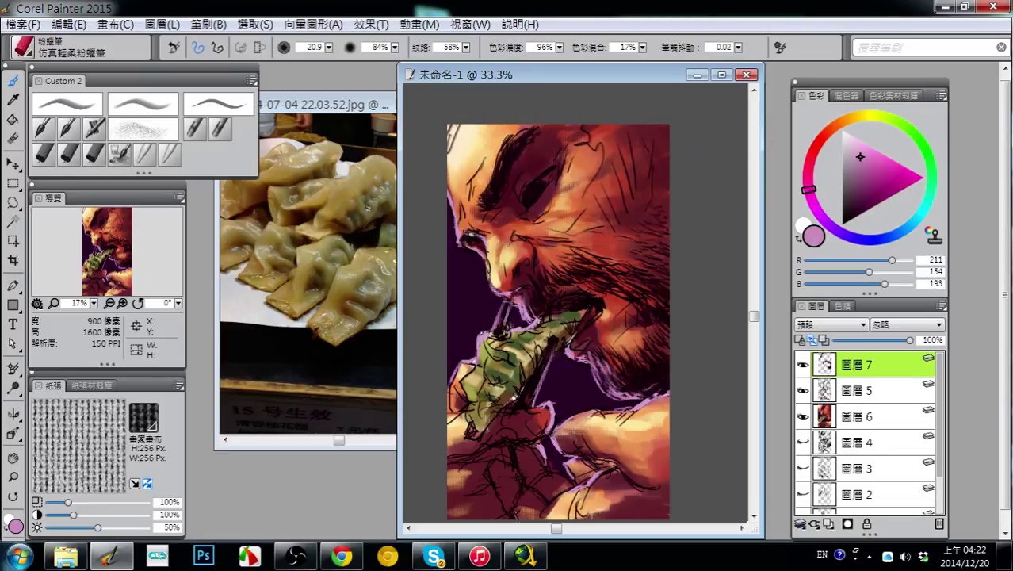
pyautogui.moveTo(476, 236)
pyautogui.mouseDown()
pyautogui.moveTo(465, 232)
pyautogui.moveTo(483, 237)
pyautogui.mouseUp()
pyautogui.keyDown('alt'); pyautogui.click(471, 140); pyautogui.keyUp('alt')
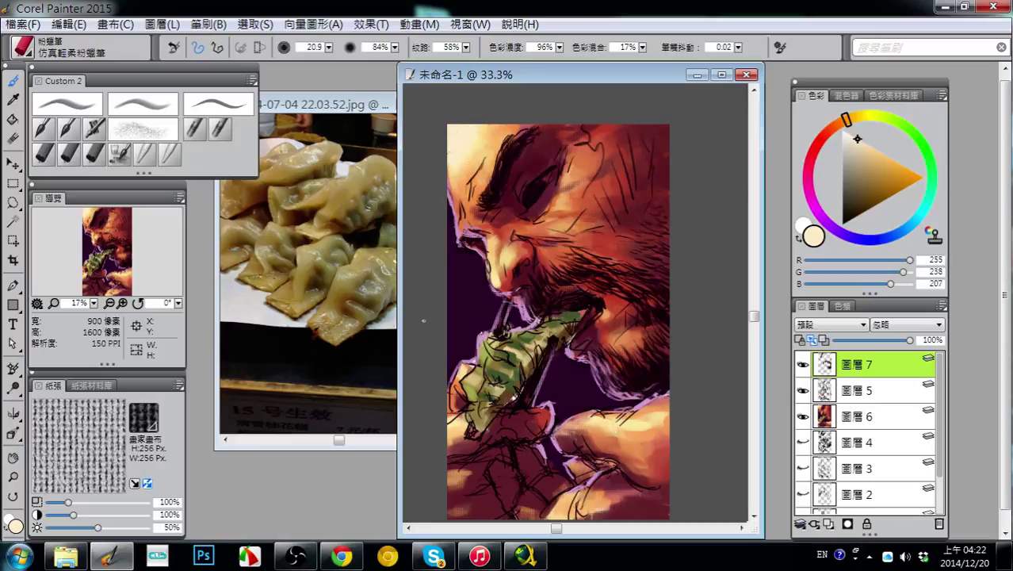
# - Extend the moustache's rim hairs with muted mauve, and add light purple strokes, RGB 211, 162, 211, beneath the lower lip
pyautogui.keyDown('alt'); pyautogui.click(531, 300); pyautogui.keyUp('alt')
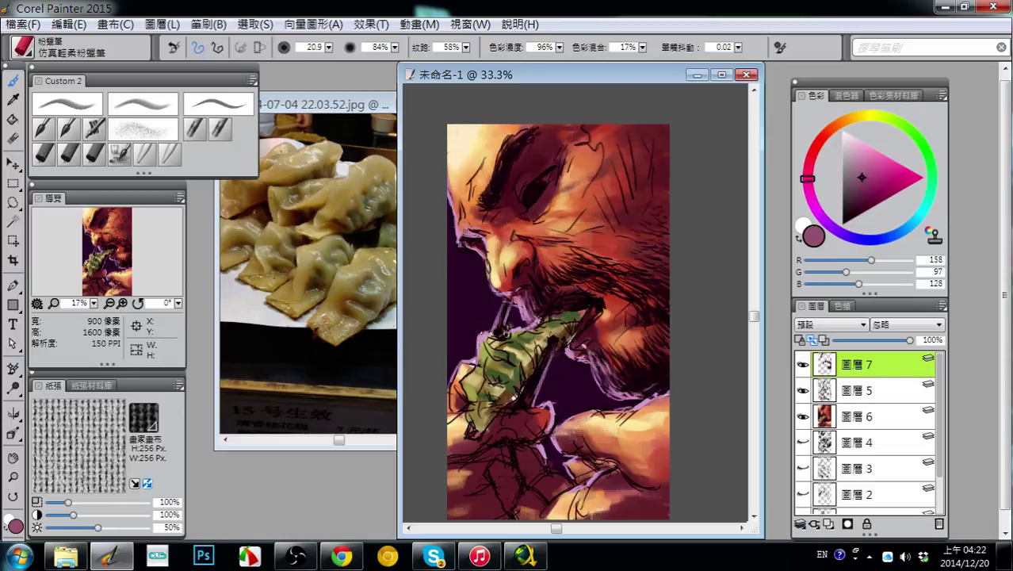
pyautogui.keyDown('alt'); pyautogui.click(572, 355); pyautogui.keyUp('alt')
pyautogui.moveTo(577, 347); pyautogui.dragTo(585, 337)
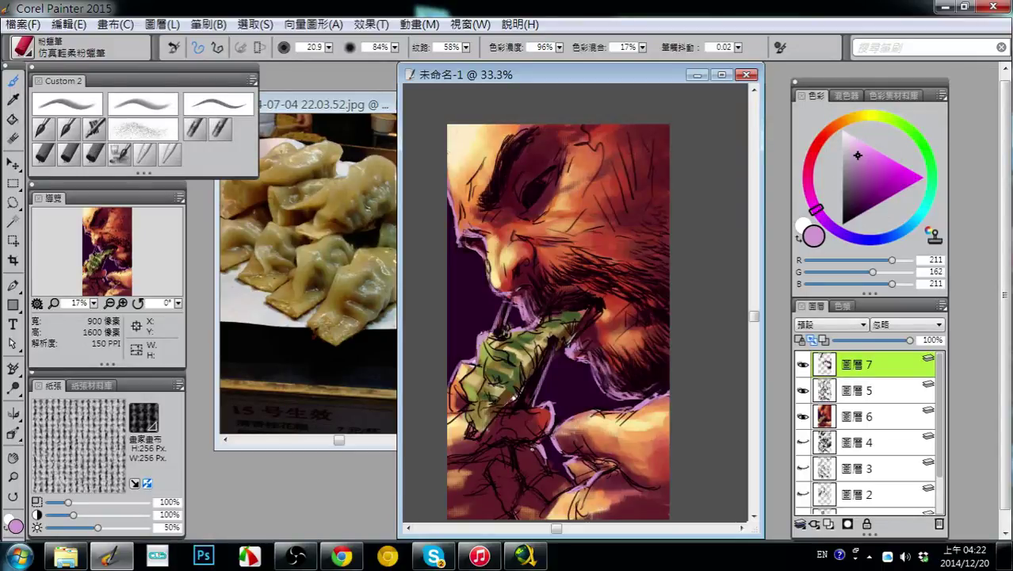
# - Shade the nose from its bridge to the nostril wing with maroon sampled from the eye socket
pyautogui.keyDown('alt'); pyautogui.click(530, 170); pyautogui.keyUp('alt')
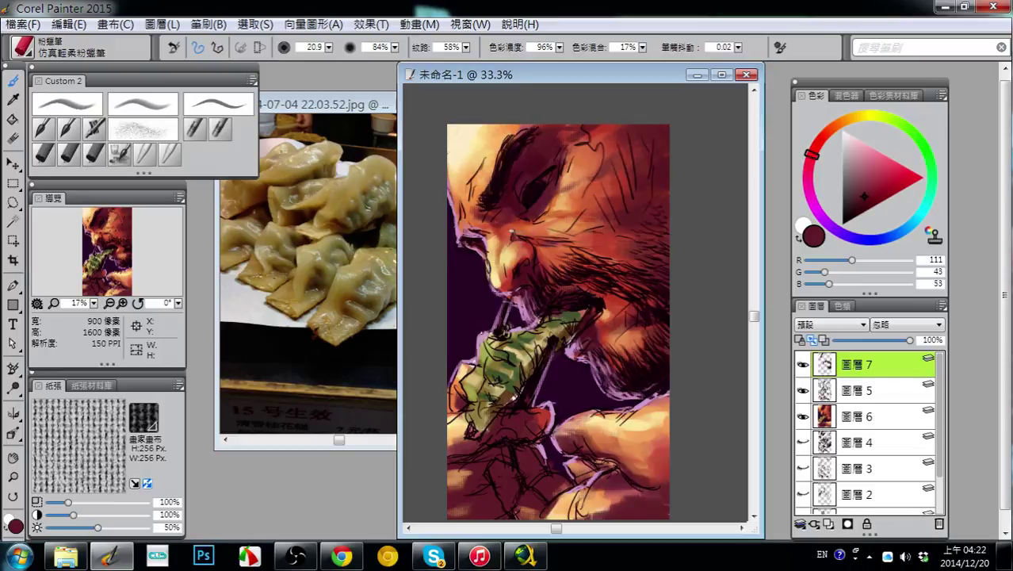
pyautogui.moveTo(510, 242)
pyautogui.mouseDown()
pyautogui.moveTo(546, 242)
pyautogui.moveTo(549, 215)
pyautogui.moveTo(562, 216)
pyautogui.moveTo(556, 283)
pyautogui.moveTo(533, 272)
pyautogui.moveTo(545, 270)
pyautogui.mouseUp()
pyautogui.keyDown('alt'); pyautogui.click(529, 176); pyautogui.keyUp('alt')
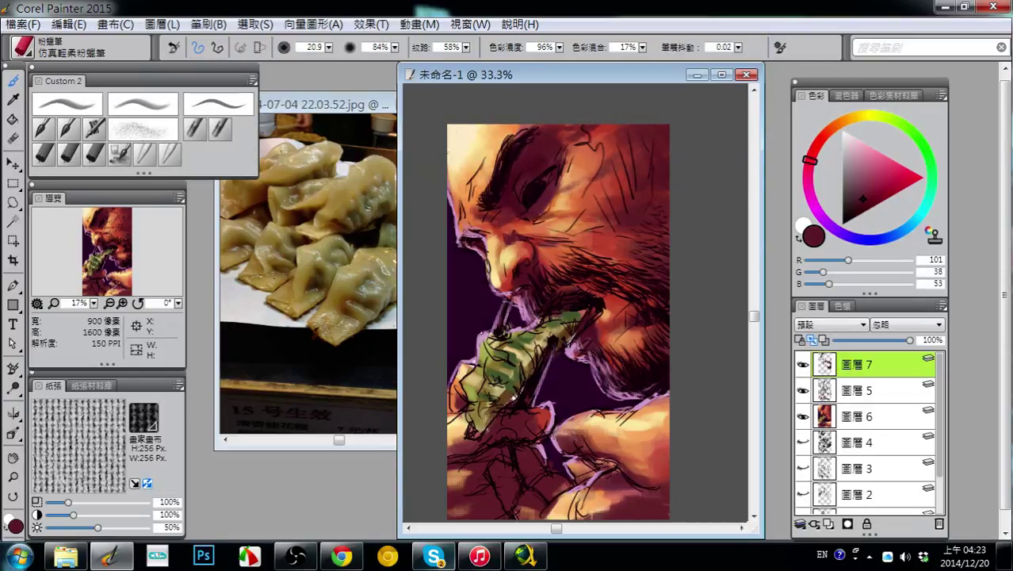
# - Rework the chopstick tip between the nose and the dumpling with sampled pink, RGB 196, 114, 122, and near-black
pyautogui.moveTo(435, 558)
pyautogui.keyDown('alt'); pyautogui.click(531, 307); pyautogui.keyUp('alt')
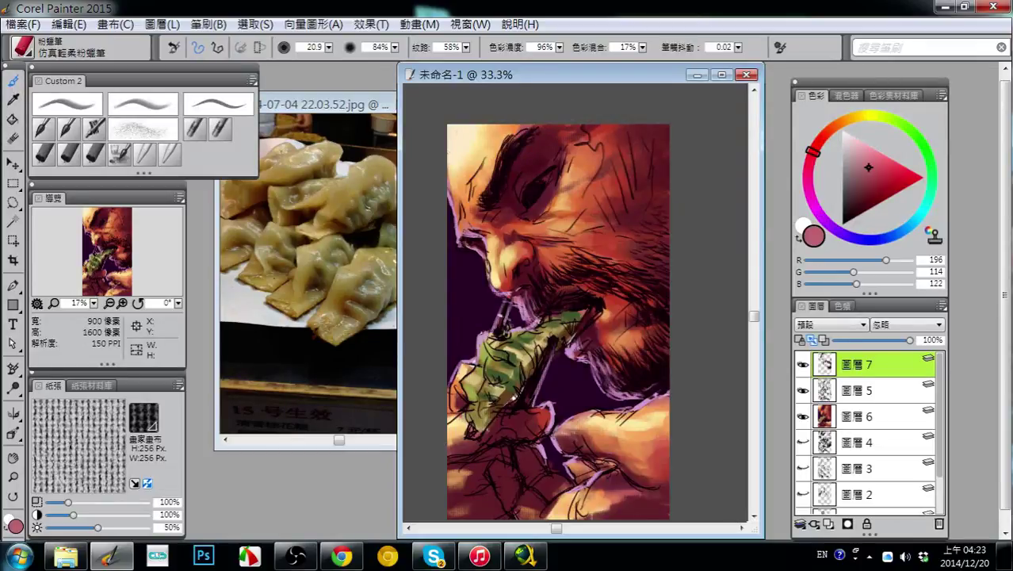
pyautogui.keyDown('alt'); pyautogui.click(507, 309); pyautogui.keyUp('alt')
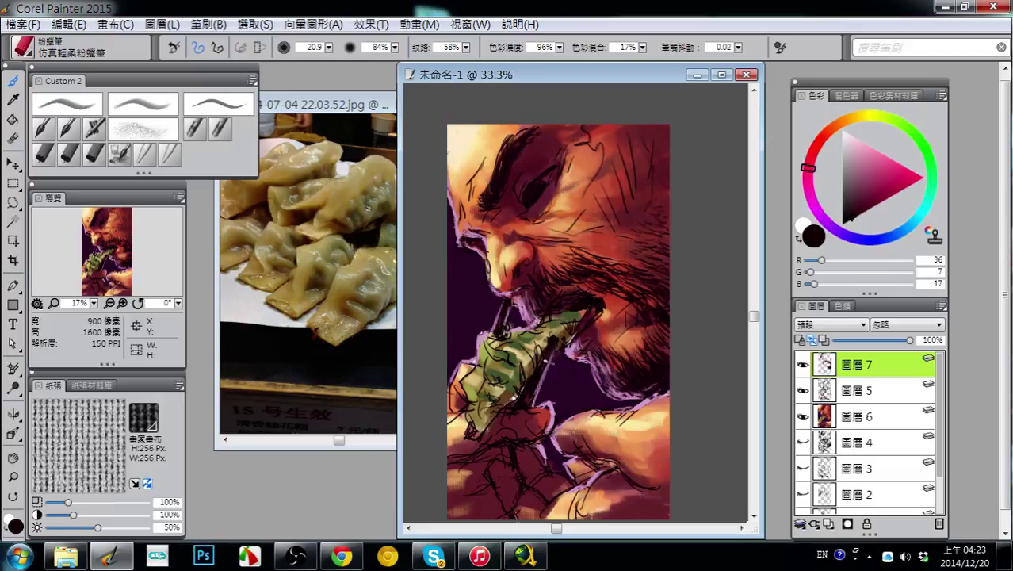
# - Highlight both chopsticks with sampled tan and light orange, RGB 249, 201, 128, and pick the background's dark purple for trimming
pyautogui.keyDown('alt'); pyautogui.click(555, 344); pyautogui.keyUp('alt')
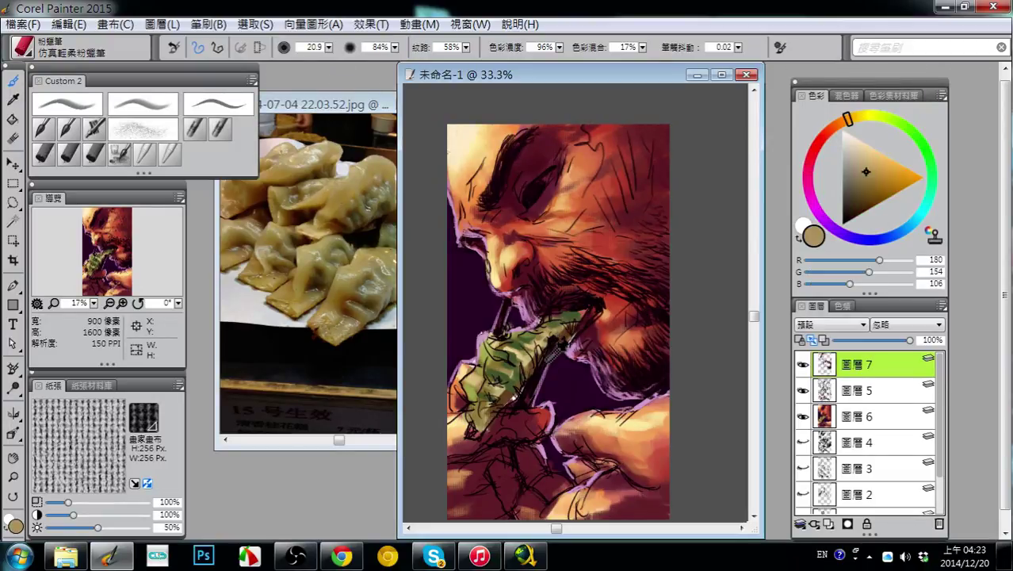
pyautogui.moveTo(556, 336)
pyautogui.mouseDown()
pyautogui.moveTo(545, 347)
pyautogui.moveTo(557, 336)
pyautogui.mouseUp()
pyautogui.keyDown('alt'); pyautogui.click(558, 367); pyautogui.keyUp('alt')
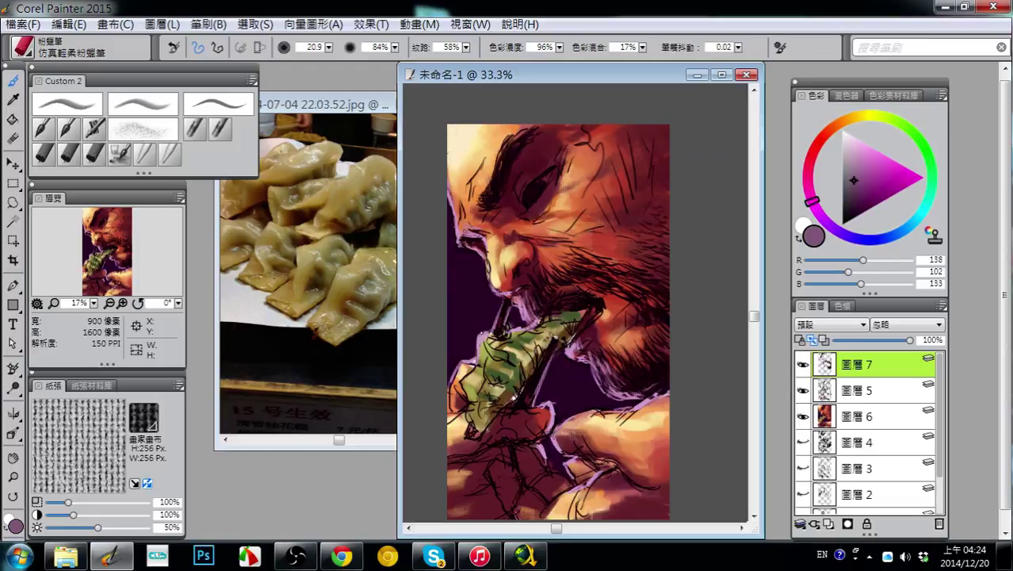
pyautogui.keyDown('alt'); pyautogui.click(488, 165); pyautogui.keyUp('alt')
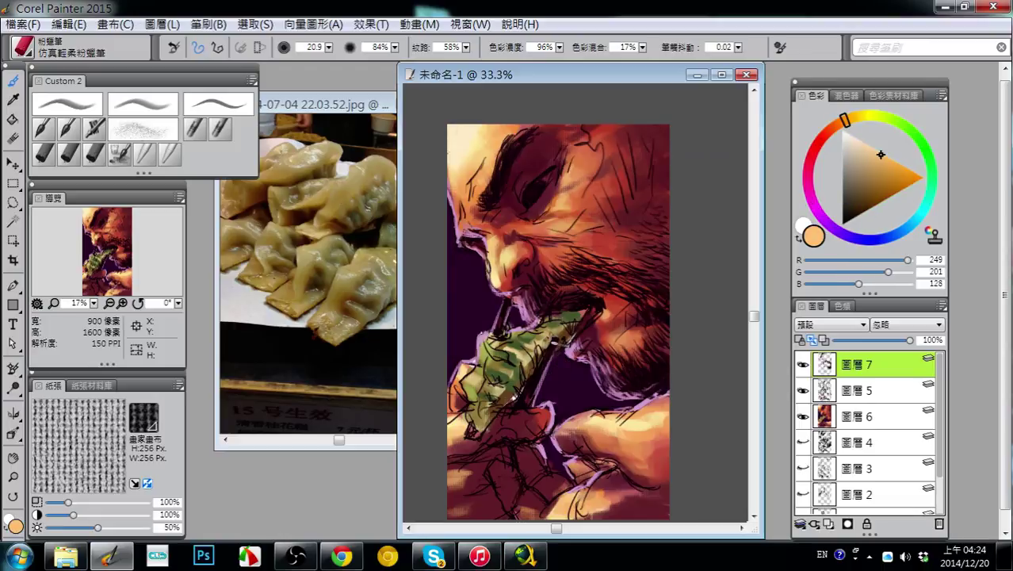
pyautogui.moveTo(551, 345); pyautogui.dragTo(559, 338)
pyautogui.moveTo(507, 303)
pyautogui.mouseDown()
pyautogui.moveTo(497, 328)
pyautogui.moveTo(504, 302)
pyautogui.moveTo(496, 315)
pyautogui.mouseUp()
pyautogui.keyDown('alt'); pyautogui.click(491, 312); pyautogui.keyUp('alt')
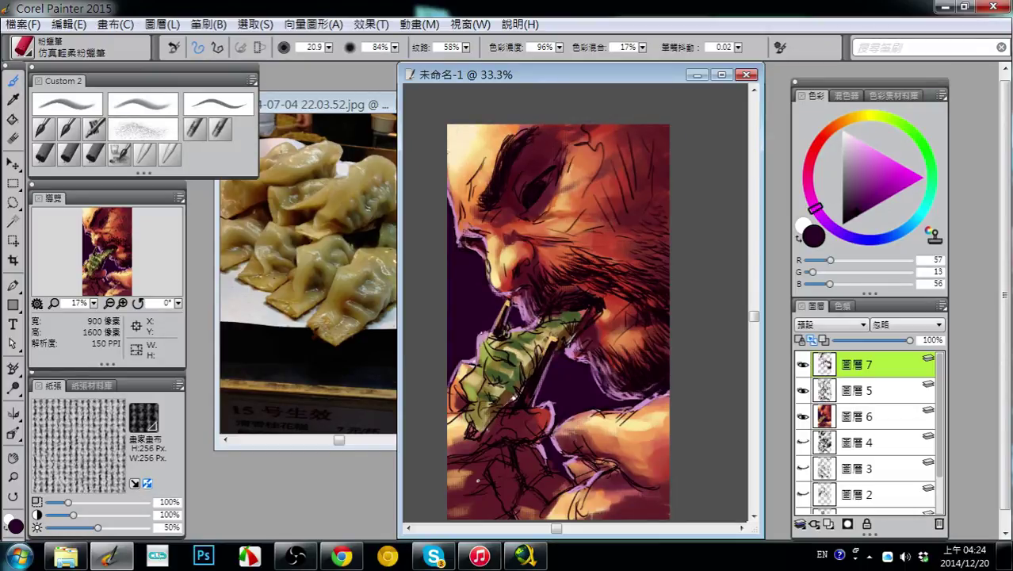
# - Check the painting without 圖層 5, and refine the lower chopstick's rim with sampled pink, pale purple and background purple
pyautogui.click(803, 390)
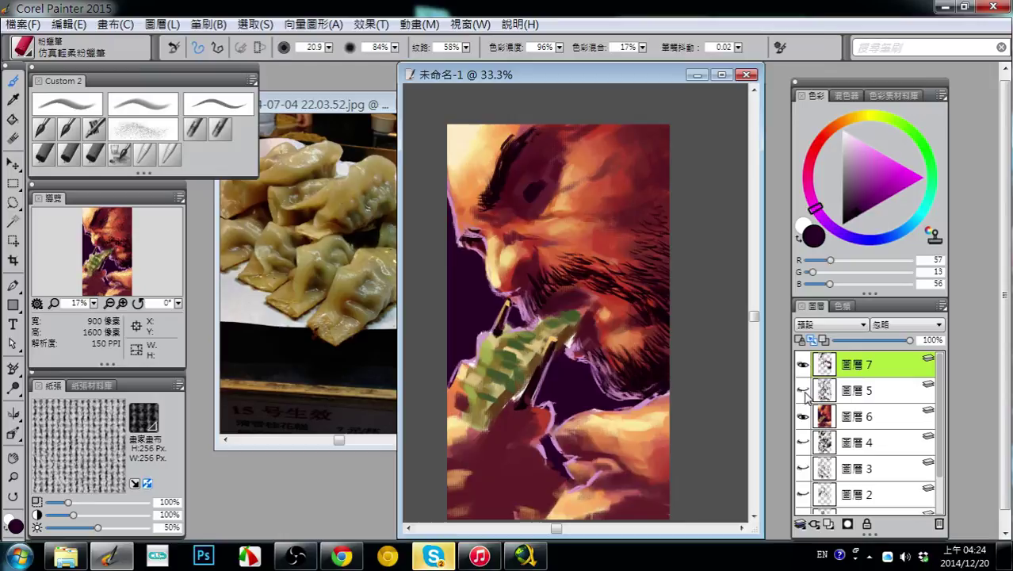
pyautogui.click(803, 391)
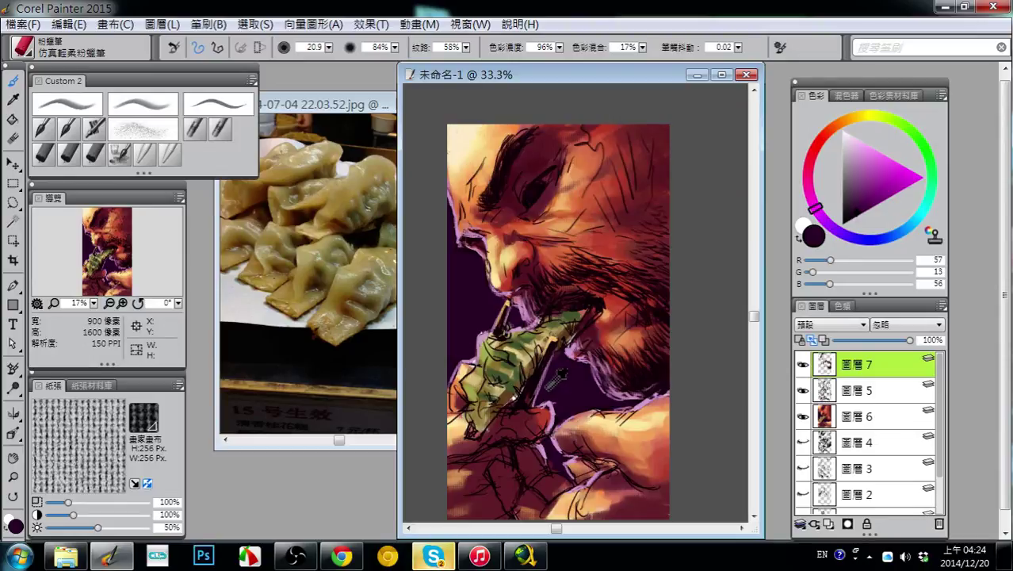
pyautogui.keyDown('alt'); pyautogui.click(533, 324); pyautogui.keyUp('alt')
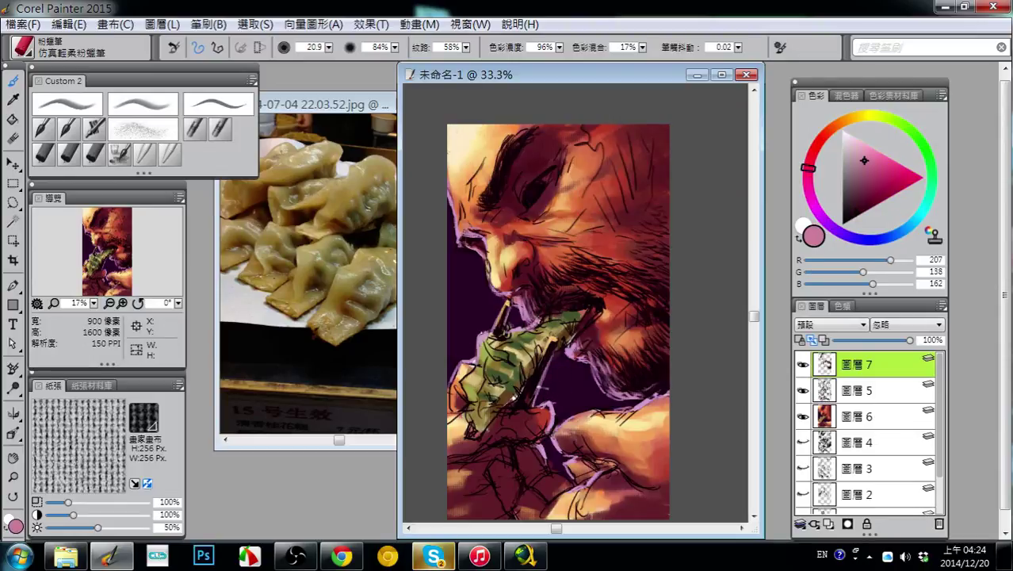
pyautogui.moveTo(539, 386)
pyautogui.mouseDown()
pyautogui.moveTo(529, 407)
pyautogui.moveTo(533, 396)
pyautogui.mouseUp()
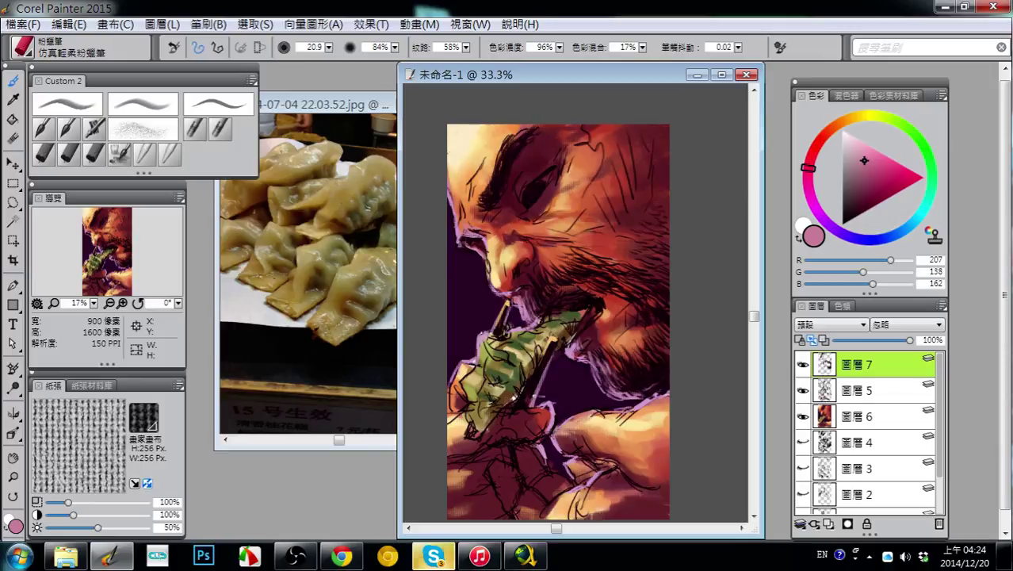
pyautogui.keyDown('alt'); pyautogui.click(562, 378); pyautogui.keyUp('alt')
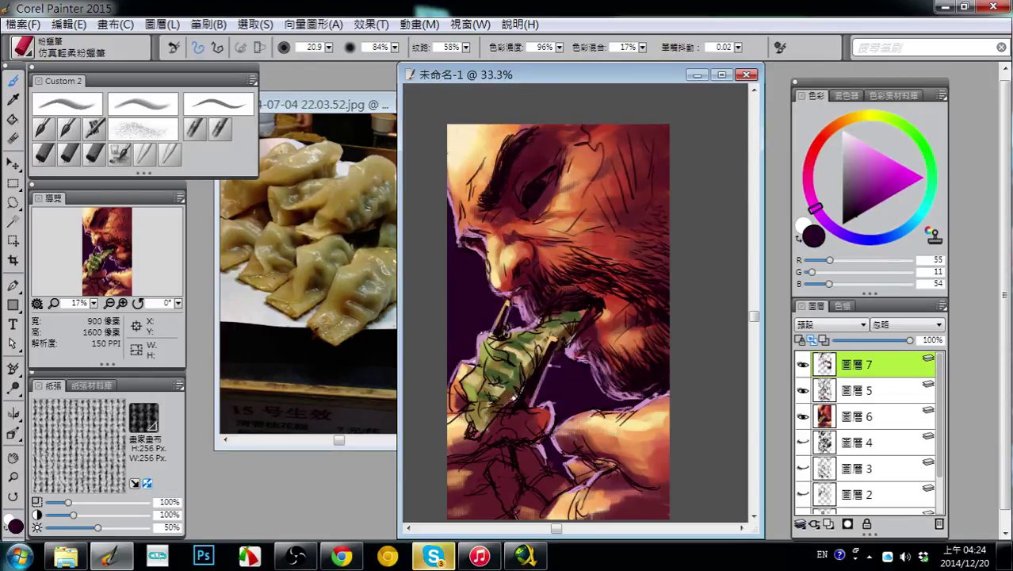
pyautogui.keyDown('alt'); pyautogui.click(561, 406); pyautogui.keyUp('alt')
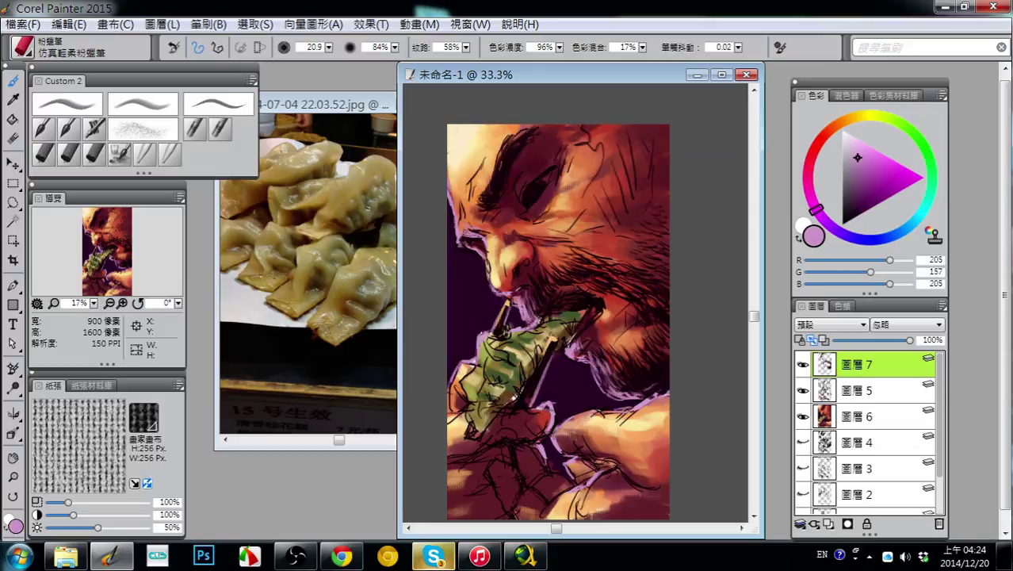
# - Paint over the area under the eye and the upper cheek with sampled dark red, orange-red and light orange, RGB 236, 182, 118
pyautogui.keyDown('alt'); pyautogui.click(528, 238); pyautogui.keyUp('alt')
pyautogui.keyDown('alt'); pyautogui.click(532, 220); pyautogui.keyUp('alt')
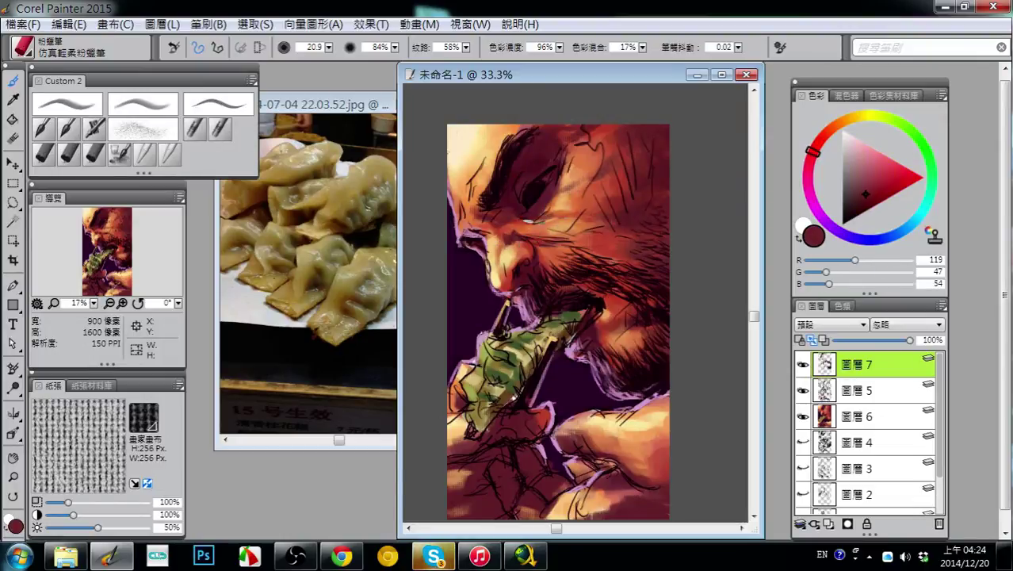
pyautogui.keyDown('alt'); pyautogui.click(529, 225); pyautogui.keyUp('alt')
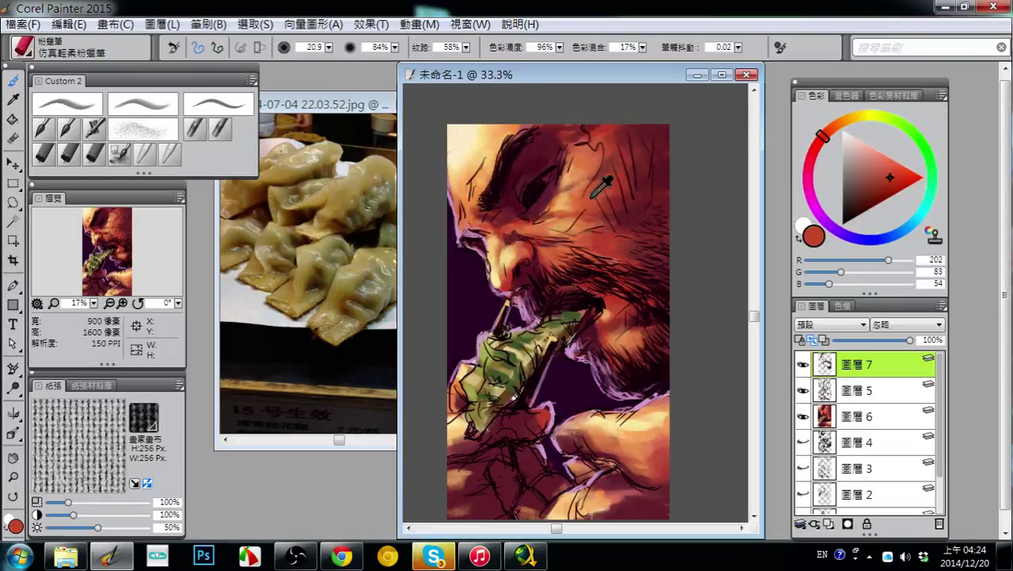
pyautogui.keyDown('alt'); pyautogui.click(598, 194); pyautogui.keyUp('alt')
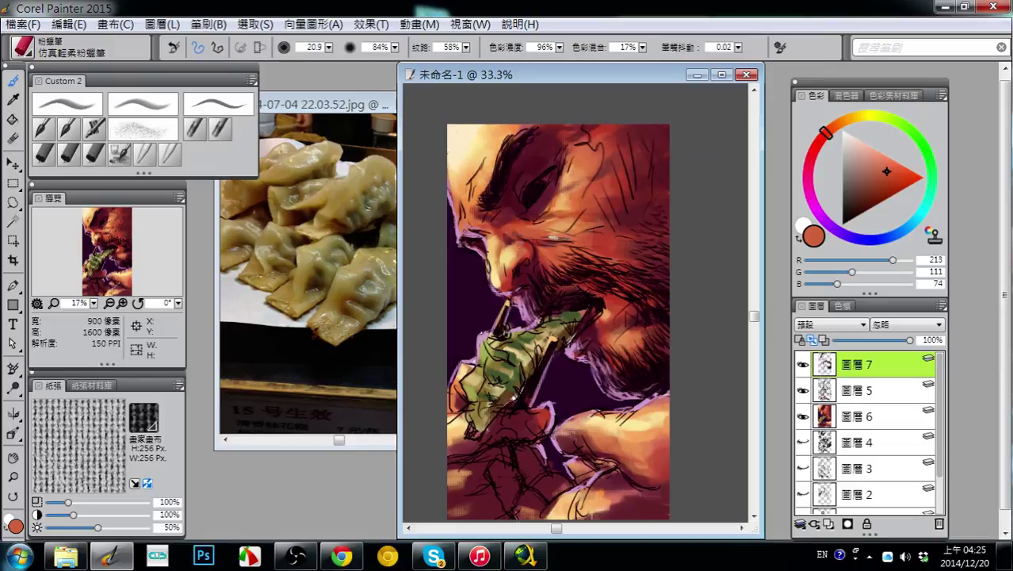
pyautogui.keyDown('alt'); pyautogui.click(564, 211); pyautogui.keyUp('alt')
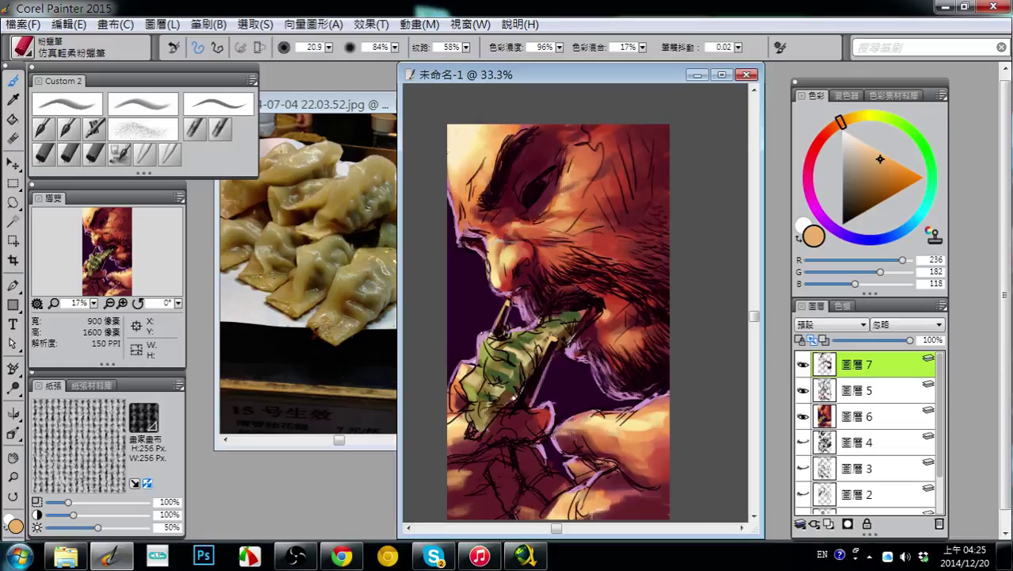
# - Refine the nose bridge between the brows with sampled brick red, dark maroon and pale yellow, RGB 250, 210, 140
pyautogui.keyDown('alt'); pyautogui.click(508, 233); pyautogui.keyUp('alt')
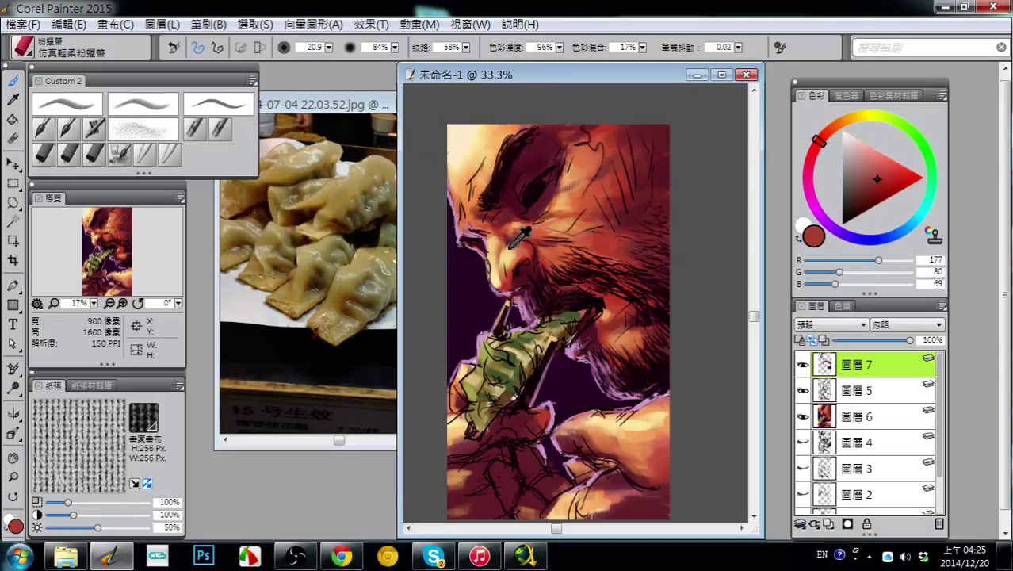
pyautogui.keyDown('alt'); pyautogui.click(508, 225); pyautogui.keyUp('alt')
pyautogui.keyDown('alt'); pyautogui.click(506, 214); pyautogui.keyUp('alt')
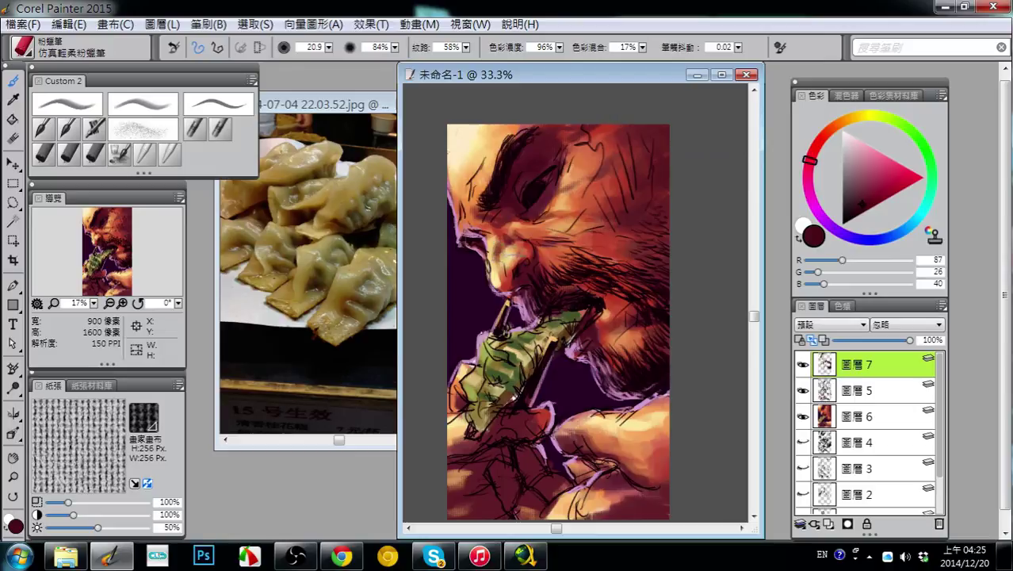
pyautogui.keyDown('alt'); pyautogui.click(487, 228); pyautogui.keyUp('alt')
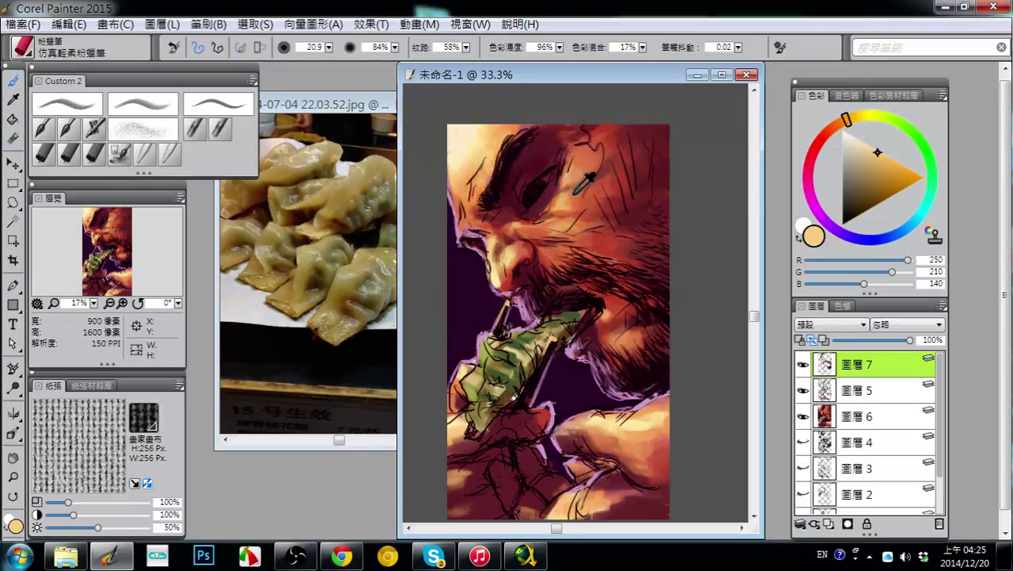
# - Retouch the cheek with sampled orange, and model the nose tip and nostril with pale yellow and red, RGB 196, 72, 55
pyautogui.keyDown('alt'); pyautogui.click(588, 218); pyautogui.keyUp('alt')
pyautogui.keyDown('alt'); pyautogui.click(585, 217); pyautogui.keyUp('alt')
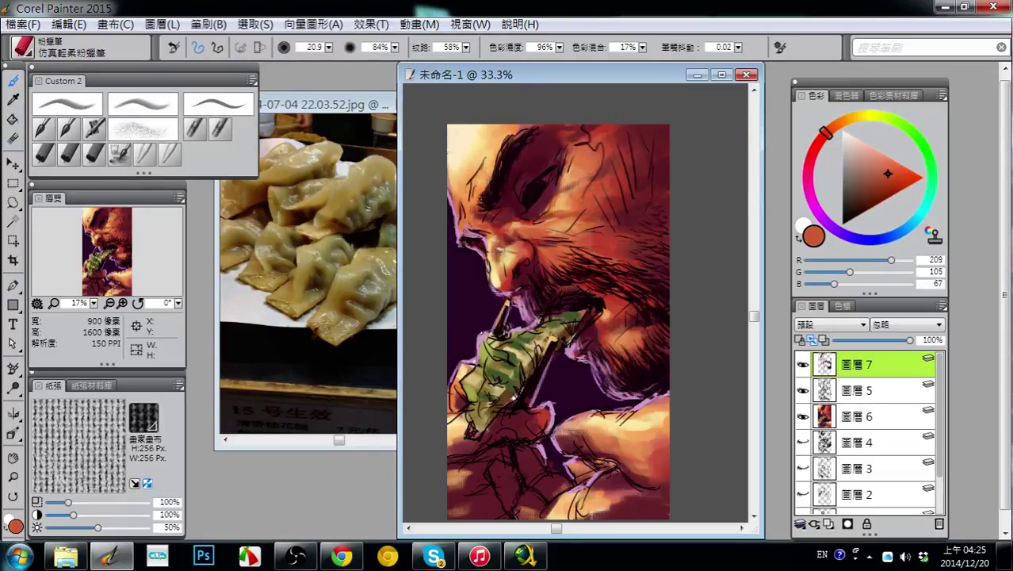
pyautogui.keyDown('alt'); pyautogui.click(502, 242); pyautogui.keyUp('alt')
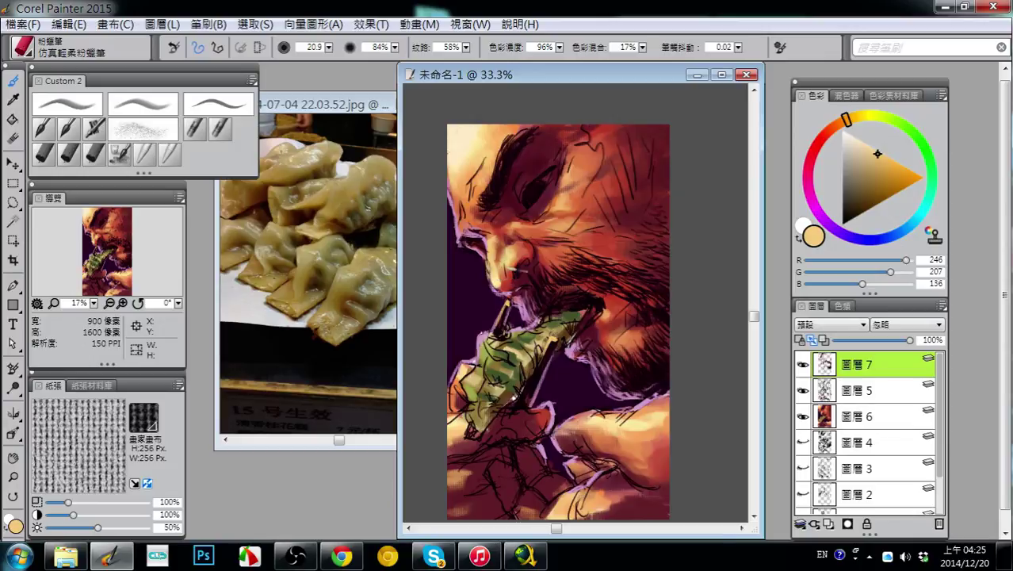
pyautogui.keyDown('alt'); pyautogui.click(515, 289); pyautogui.keyUp('alt')
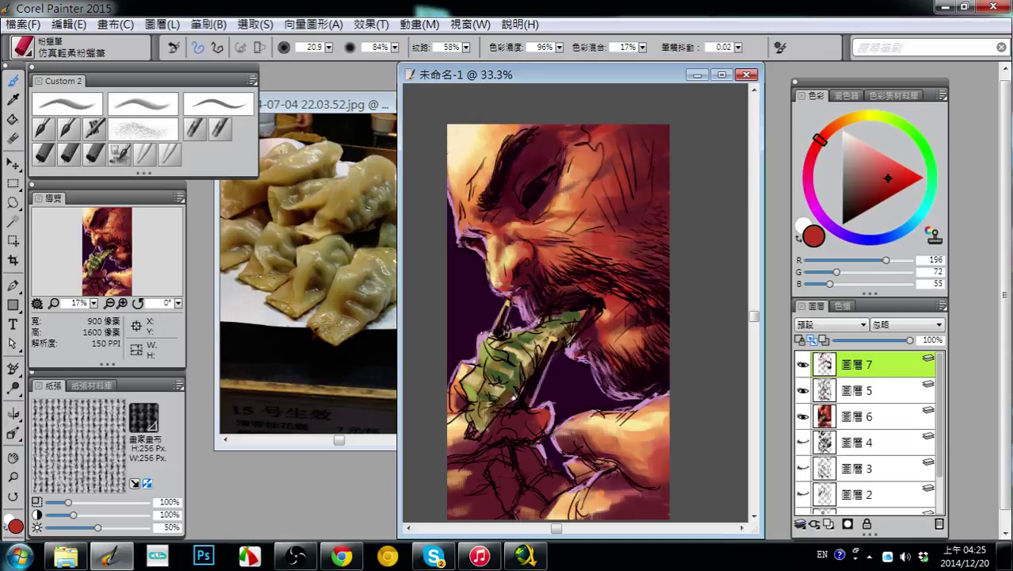
pyautogui.moveTo(498, 281)
pyautogui.mouseDown()
pyautogui.moveTo(514, 290)
pyautogui.moveTo(517, 280)
pyautogui.mouseUp()
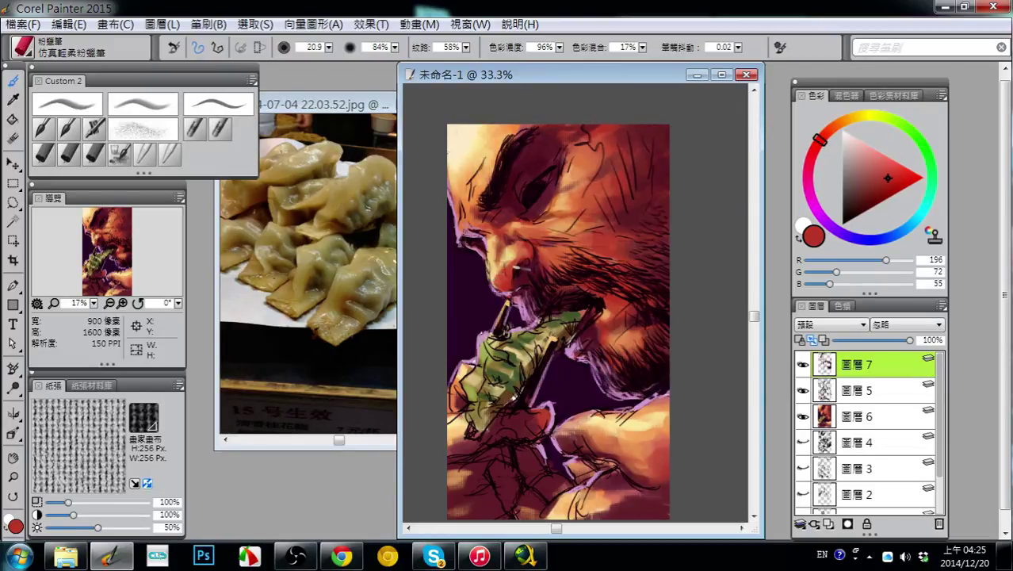
# - Model the nose tip, nostril and adjoining cheek with sampled pale yellow, dark maroon, light orange, RGB 243, 190, 123, and orange-red
pyautogui.moveTo(504, 260); pyautogui.dragTo(506, 285)
pyautogui.keyDown('alt'); pyautogui.click(494, 257); pyautogui.keyUp('alt')
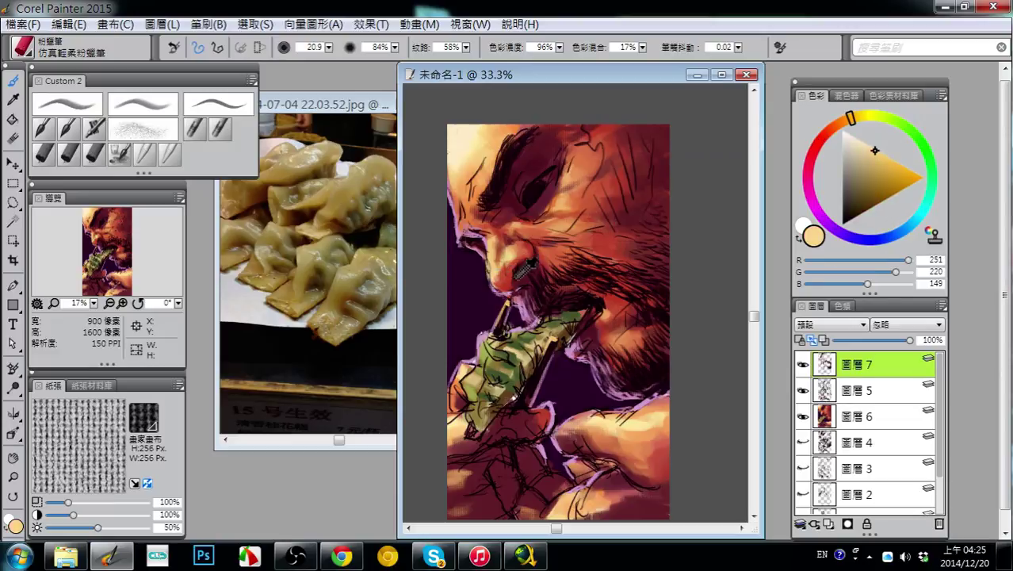
pyautogui.keyDown('alt'); pyautogui.click(516, 283); pyautogui.keyUp('alt')
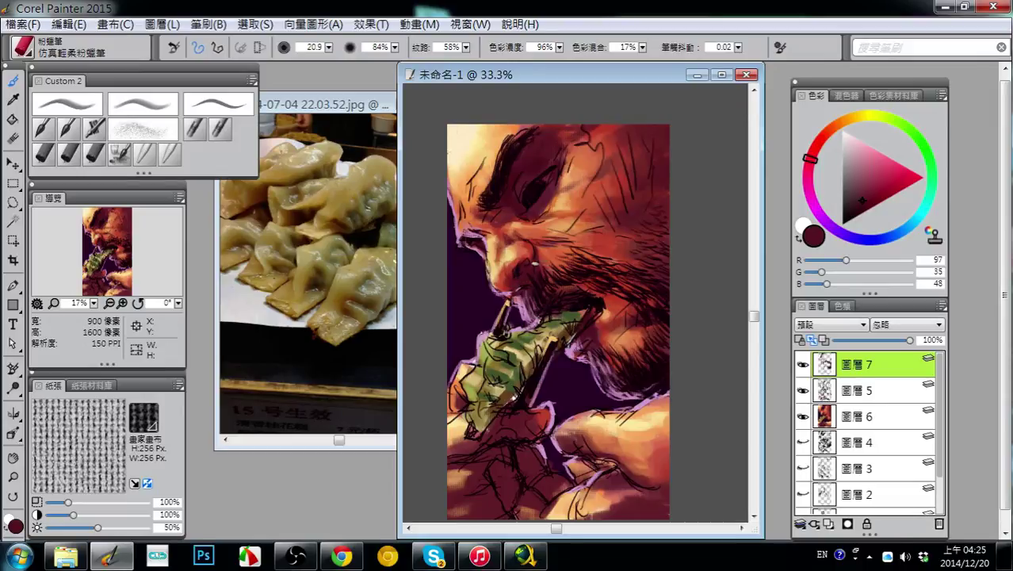
pyautogui.keyDown('alt'); pyautogui.click(516, 251); pyautogui.keyUp('alt')
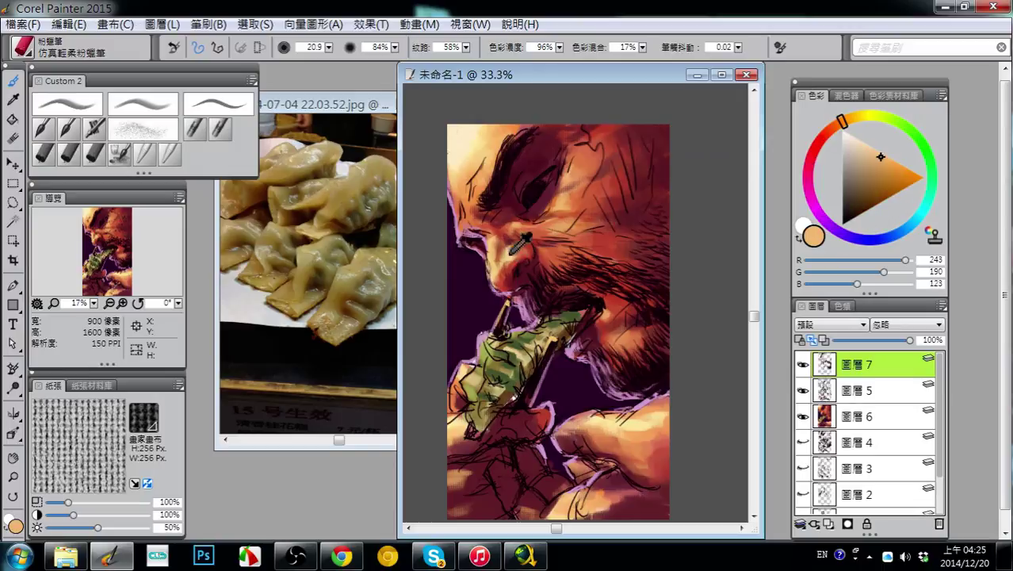
pyautogui.keyDown('alt'); pyautogui.click(603, 208); pyautogui.keyUp('alt')
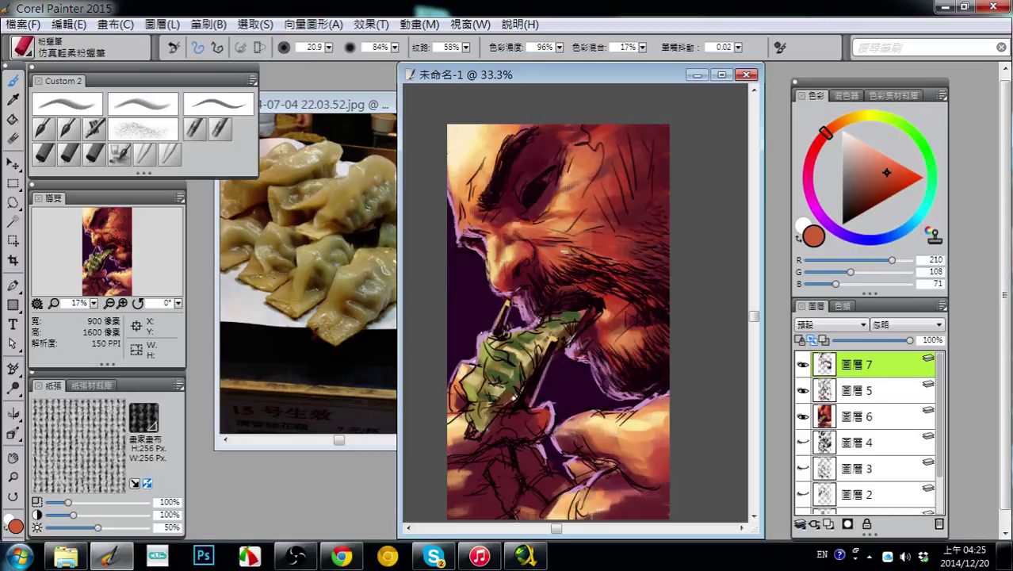
pyautogui.keyDown('alt'); pyautogui.click(647, 205); pyautogui.keyUp('alt')
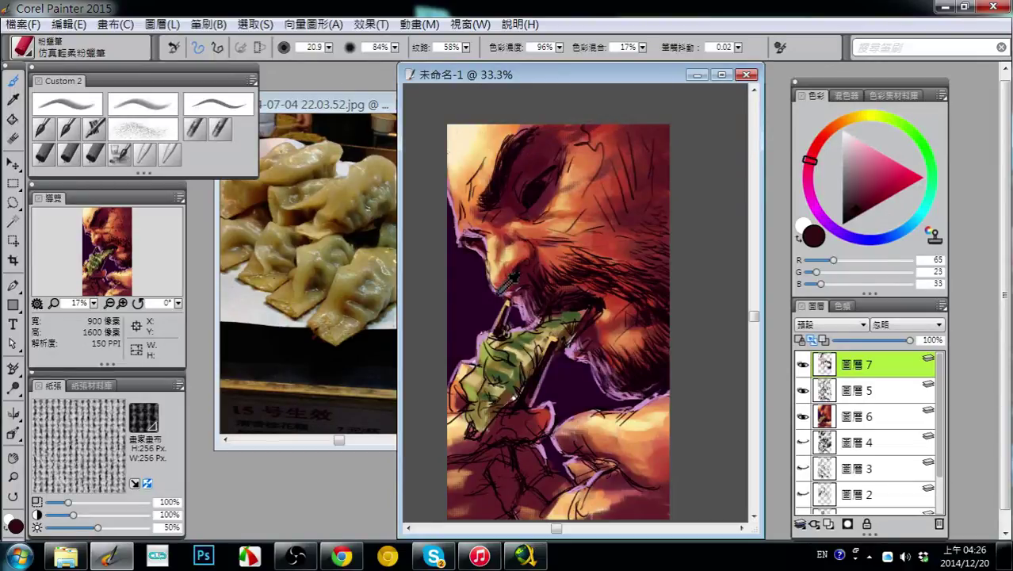
# - Shape the nostril wing and its crease beside the moustache with sampled maroon and orange-red, undoing the last unwanted stroke
pyautogui.keyDown('alt'); pyautogui.click(517, 271); pyautogui.keyUp('alt')
pyautogui.keyDown('alt'); pyautogui.click(530, 263); pyautogui.keyUp('alt')
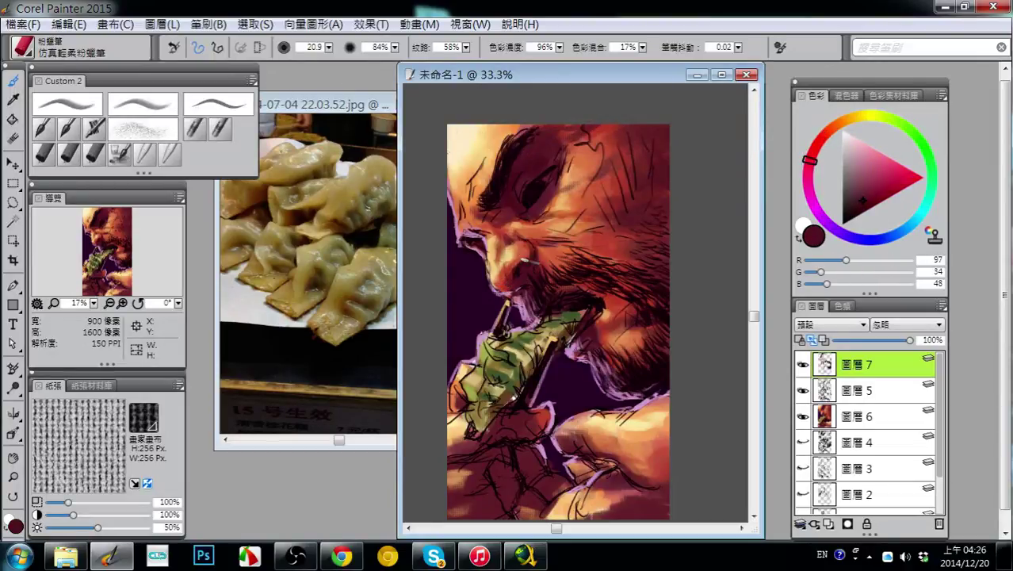
pyautogui.keyDown('alt'); pyautogui.click(531, 254); pyautogui.keyUp('alt')
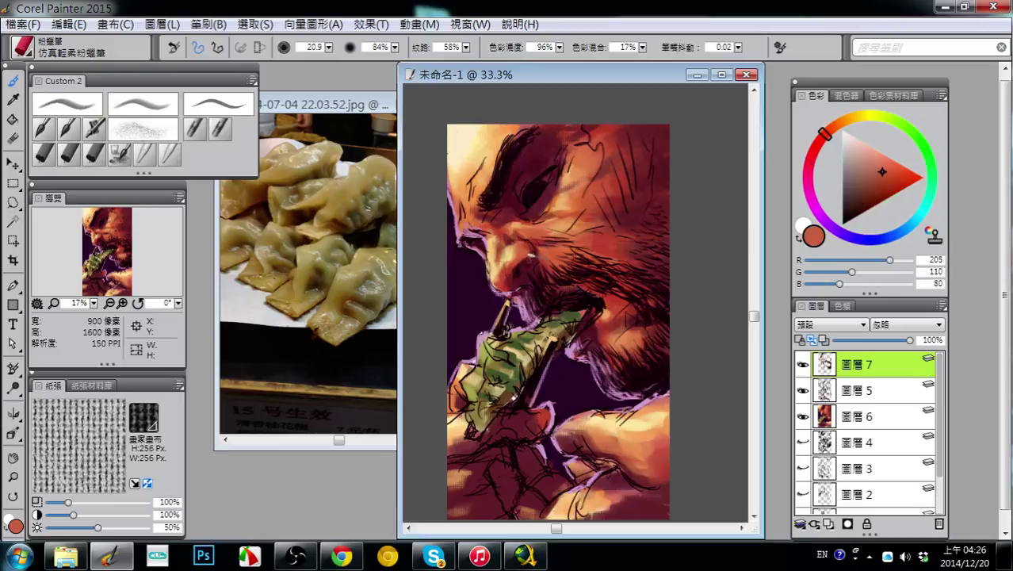
pyautogui.keyDown('alt'); pyautogui.click(547, 257); pyautogui.keyUp('alt')
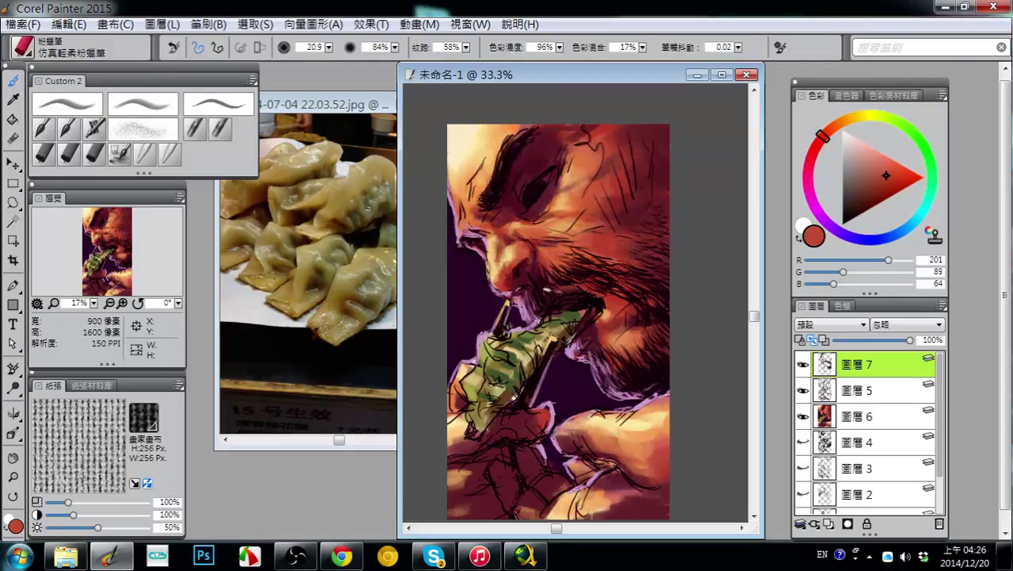
pyautogui.hotkey('ctrl', 'z')
pyautogui.keyDown('alt'); pyautogui.click(516, 212); pyautogui.keyUp('alt')
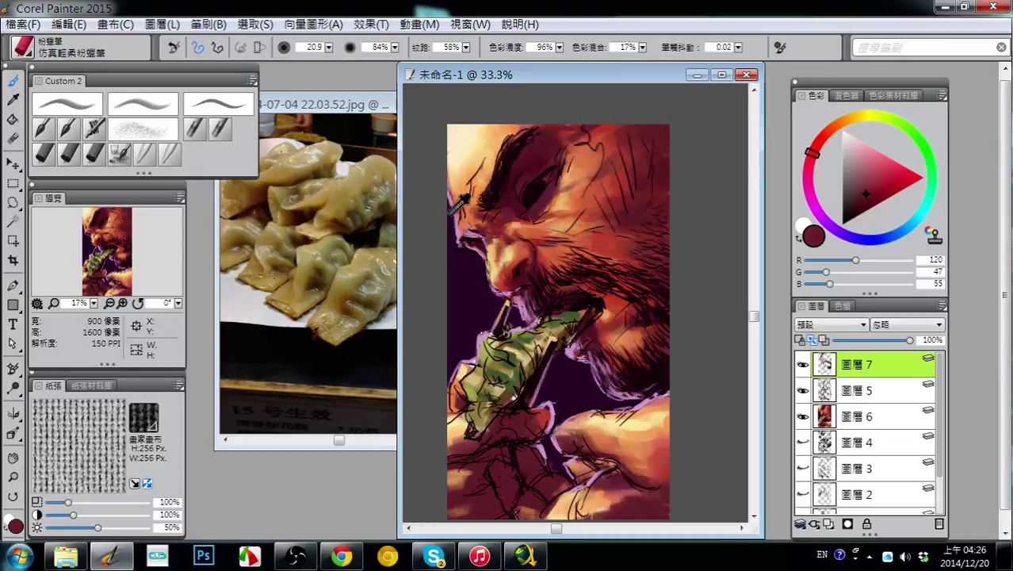
# - Paint light orange hair highlights, RGB 249, 187, 116, through the moustache, cheek beard and chin beard
pyautogui.keyDown('alt'); pyautogui.click(505, 135); pyautogui.keyUp('alt')
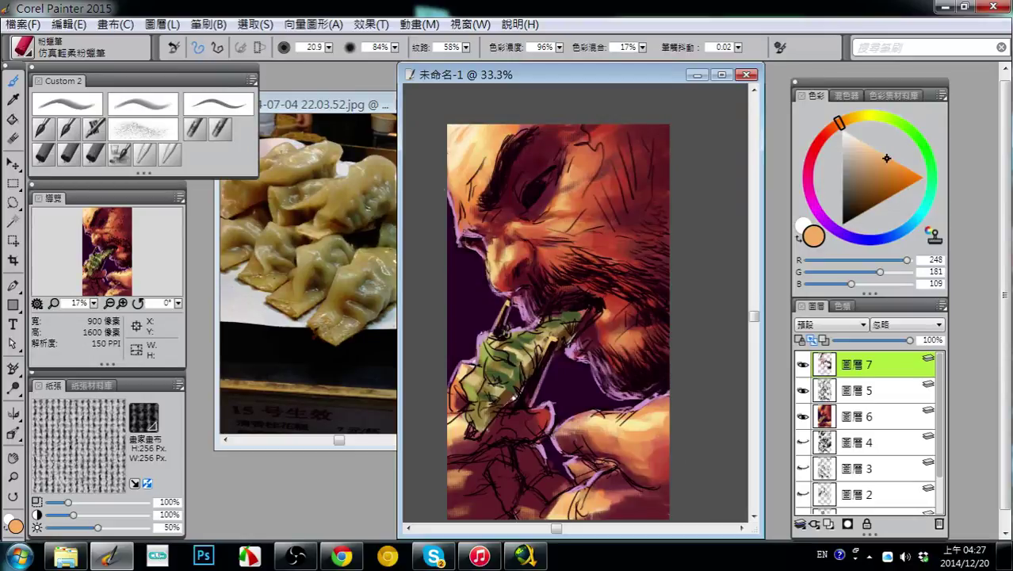
pyautogui.keyDown('alt'); pyautogui.click(494, 140); pyautogui.keyUp('alt')
pyautogui.moveTo(504, 137); pyautogui.dragTo(510, 151)
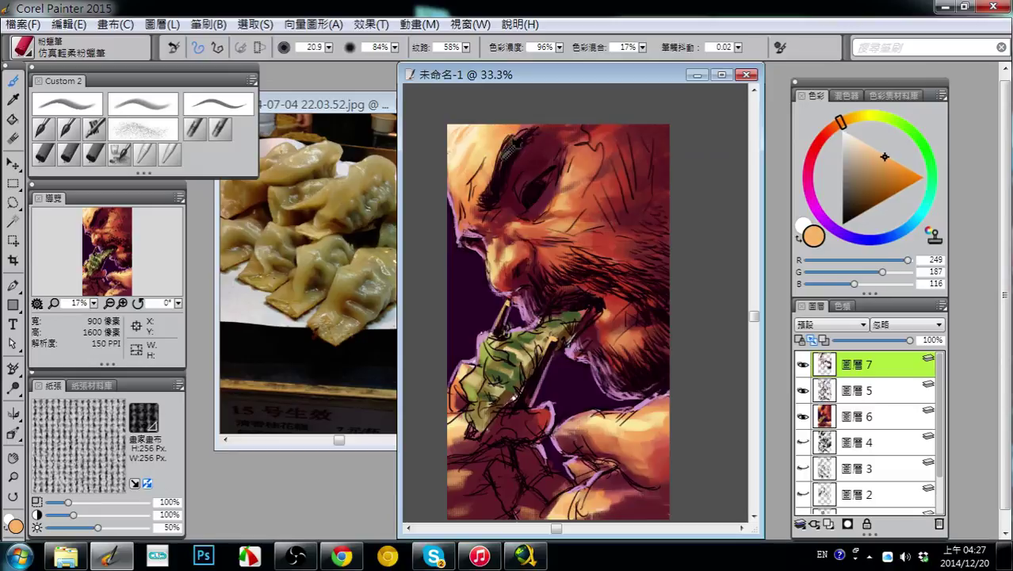
pyautogui.hotkey('ctrl', 'z')
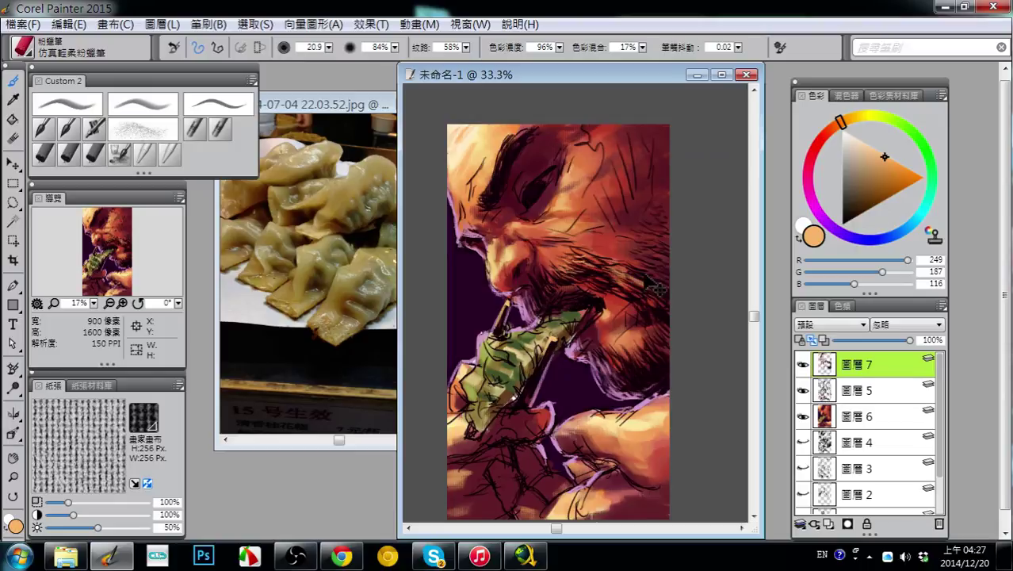
pyautogui.moveTo(624, 270); pyautogui.dragTo(638, 277)
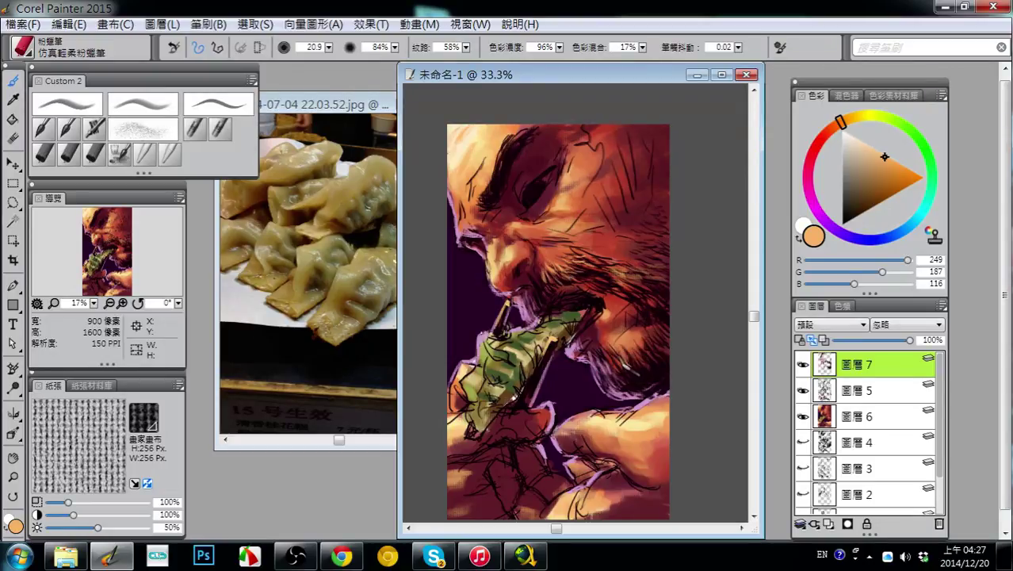
pyautogui.moveTo(631, 373); pyautogui.dragTo(635, 362)
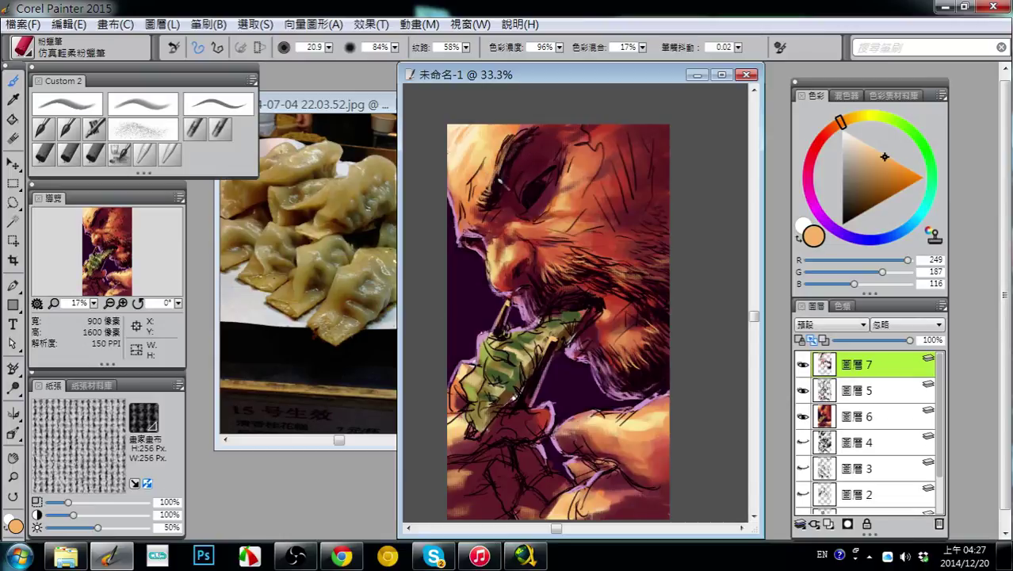
# - Refine the eyebrow hairs with sampled near-black, RGB 37, 7, 23, and light orange, RGB 247, 171, 102
pyautogui.keyDown('alt'); pyautogui.click(496, 190); pyautogui.keyUp('alt')
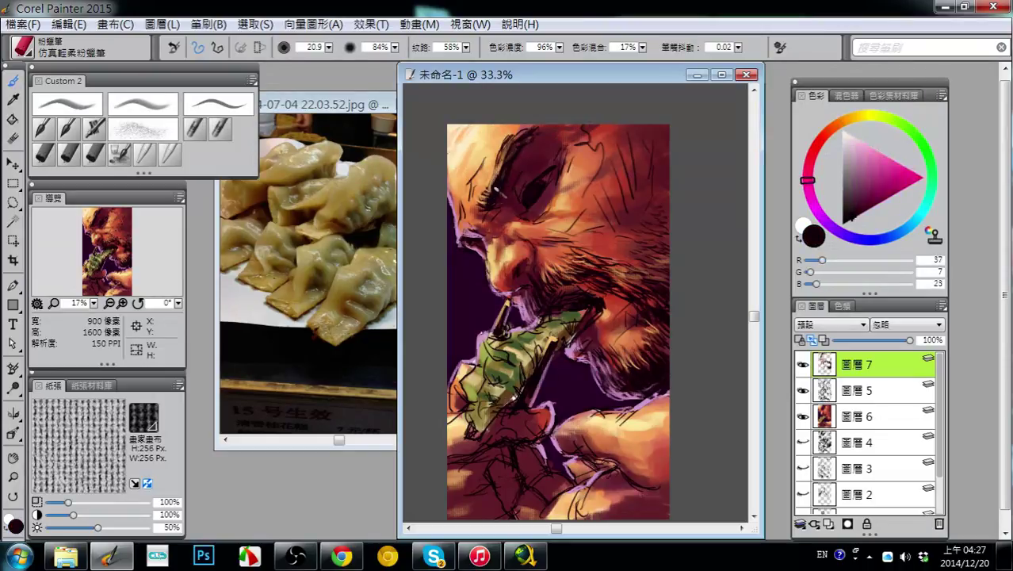
pyautogui.moveTo(494, 176); pyautogui.dragTo(486, 200)
pyautogui.keyDown('alt'); pyautogui.click(506, 170); pyautogui.keyUp('alt')
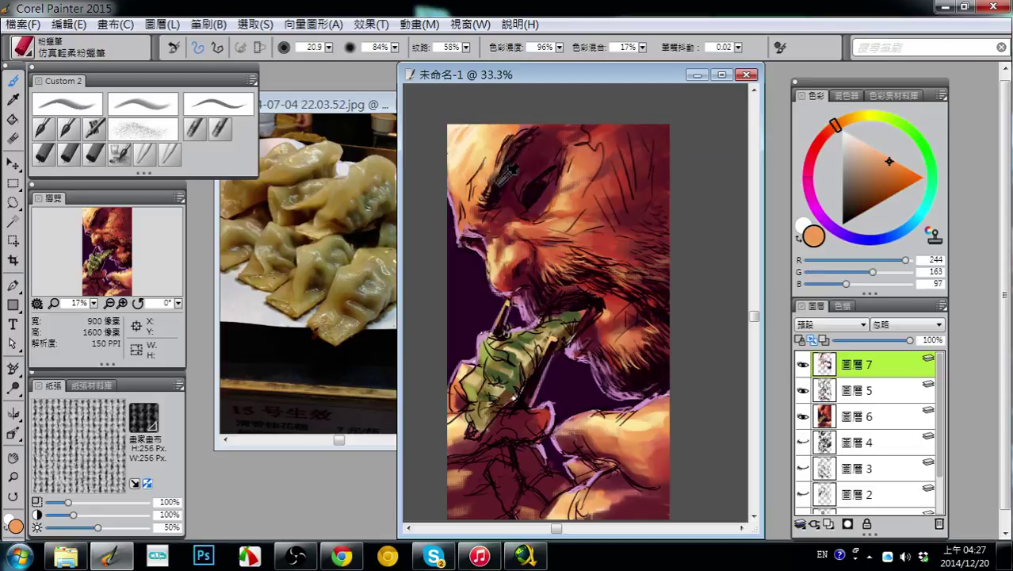
pyautogui.keyDown('alt'); pyautogui.click(506, 172); pyautogui.keyUp('alt')
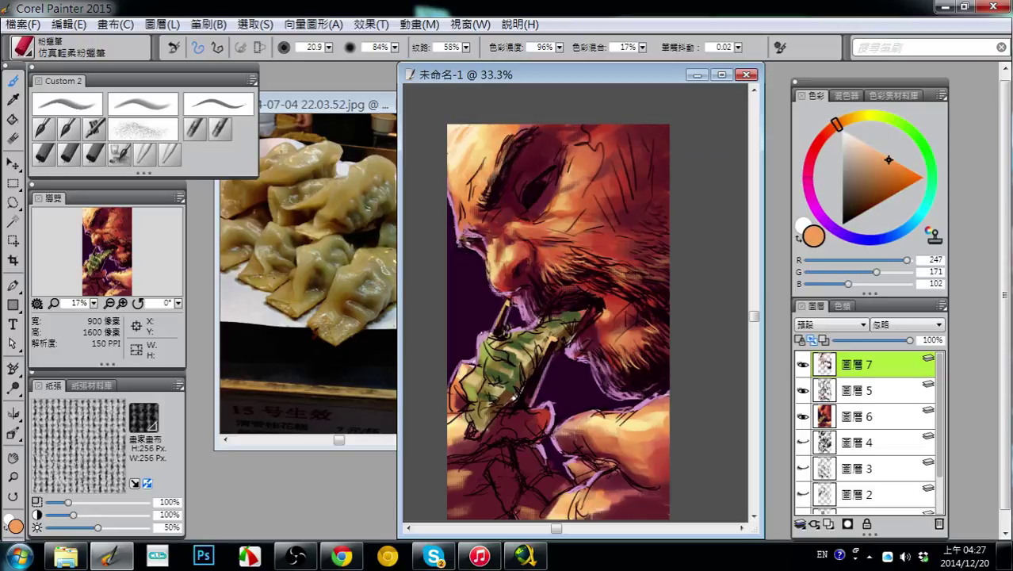
# - Retouch the rim light from the far eye down the nose to the moustache with sampled pale pink-purple, RGB 213, 159, 202
pyautogui.keyDown('alt'); pyautogui.click(479, 239); pyautogui.keyUp('alt')
pyautogui.moveTo(477, 243); pyautogui.dragTo(521, 315)
pyautogui.keyDown('alt'); pyautogui.click(526, 301); pyautogui.keyUp('alt')
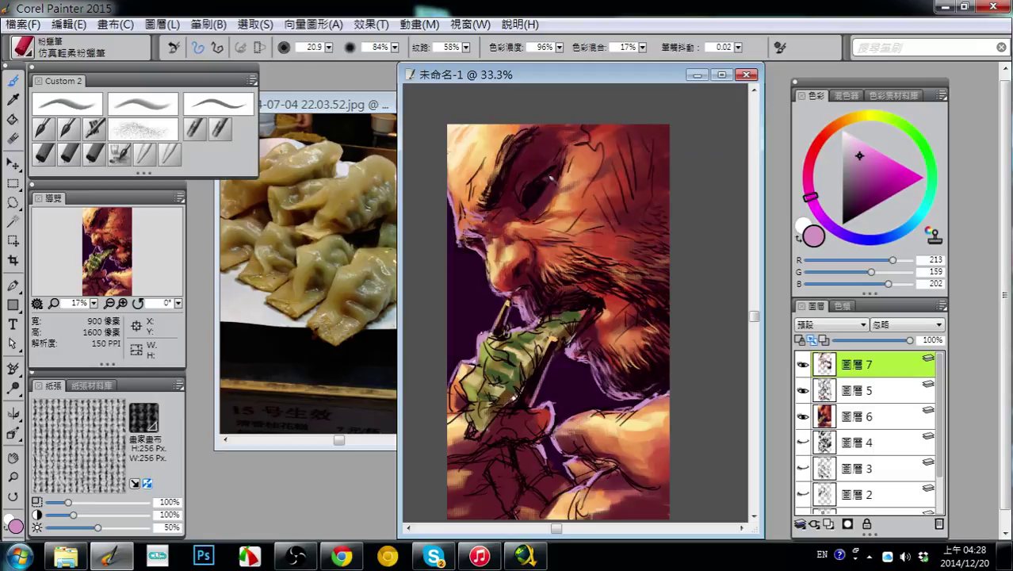
# - Retouch the eye socket, brow edge and nose with sampled maroon, pale yellow, RGB 249, 205, 133, and orange-red, RGB 205, 95, 68
pyautogui.keyDown('alt'); pyautogui.click(557, 178); pyautogui.keyUp('alt')
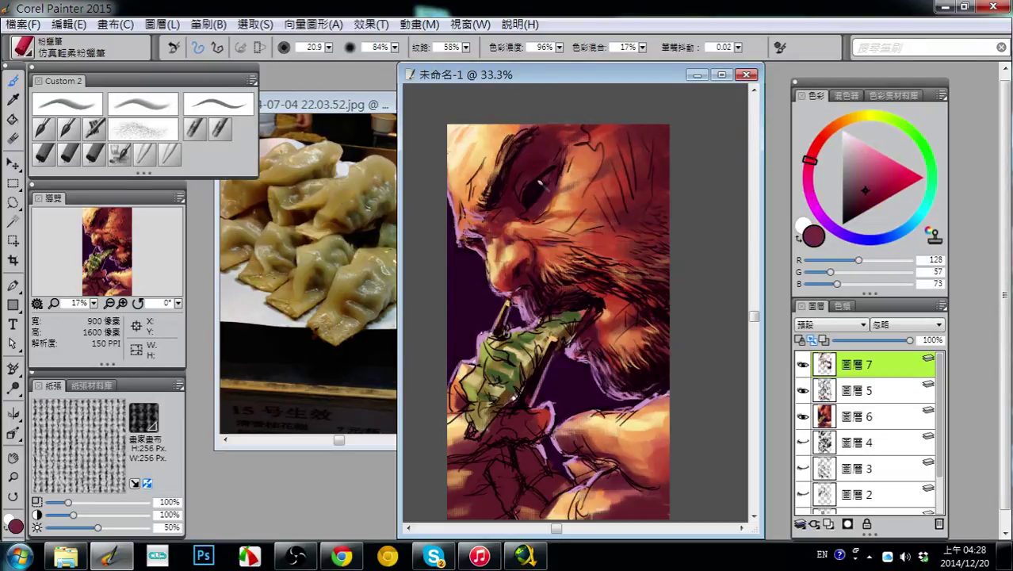
pyautogui.keyDown('alt'); pyautogui.click(499, 149); pyautogui.keyUp('alt')
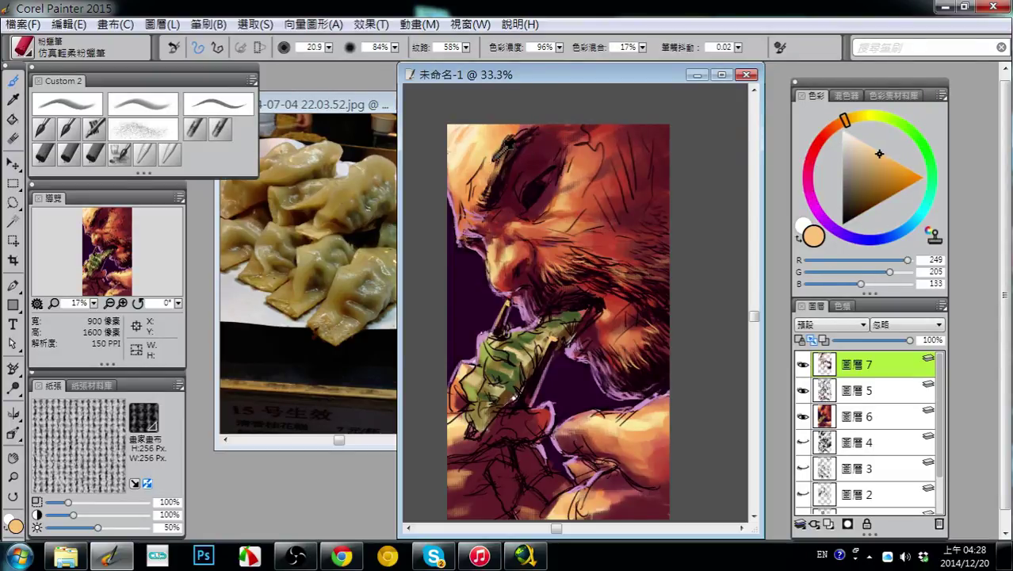
pyautogui.keyDown('alt'); pyautogui.click(596, 162); pyautogui.keyUp('alt')
pyautogui.keyDown('alt'); pyautogui.click(511, 230); pyautogui.keyUp('alt')
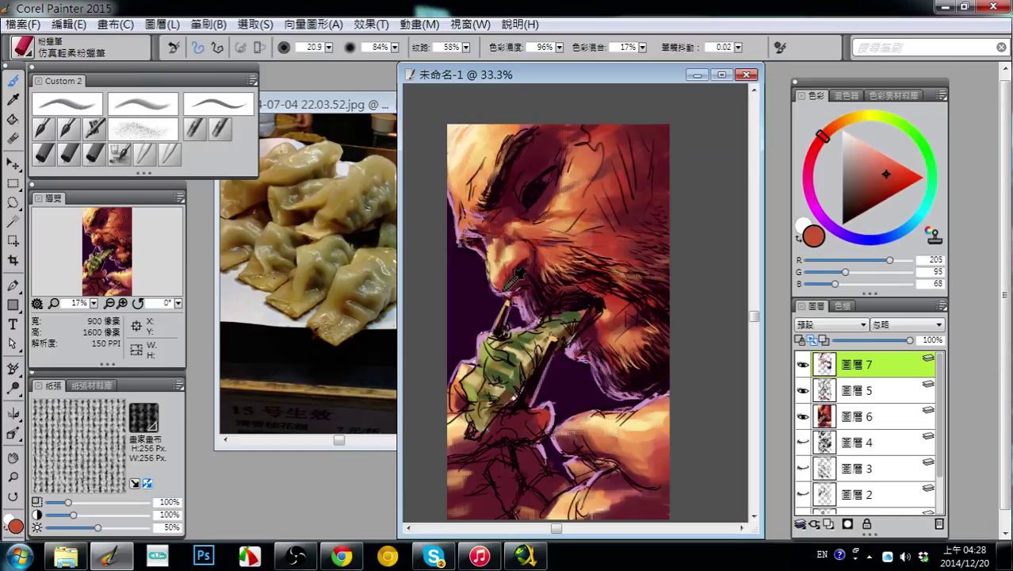
# - Add a small pink catchlight in the eye, tone it down with near-black maroon, and extend the pale purple rim between the hands
pyautogui.keyDown('alt'); pyautogui.click(477, 239); pyautogui.keyUp('alt')
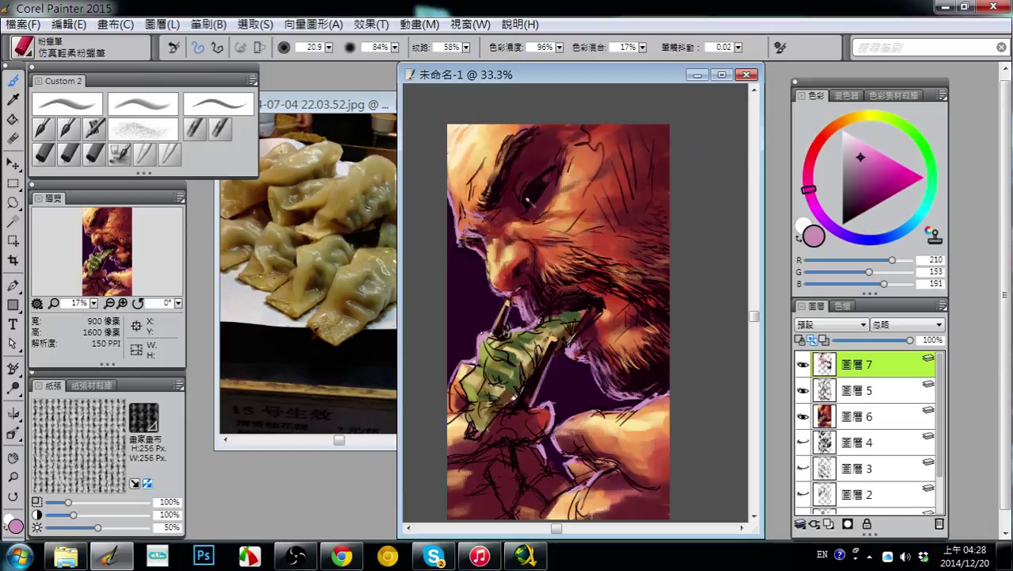
pyautogui.moveTo(531, 203); pyautogui.dragTo(529, 204)
pyautogui.hotkey('ctrl', 'z')
pyautogui.moveTo(533, 198); pyautogui.dragTo(544, 232)
pyautogui.keyDown('alt'); pyautogui.click(536, 197); pyautogui.keyUp('alt')
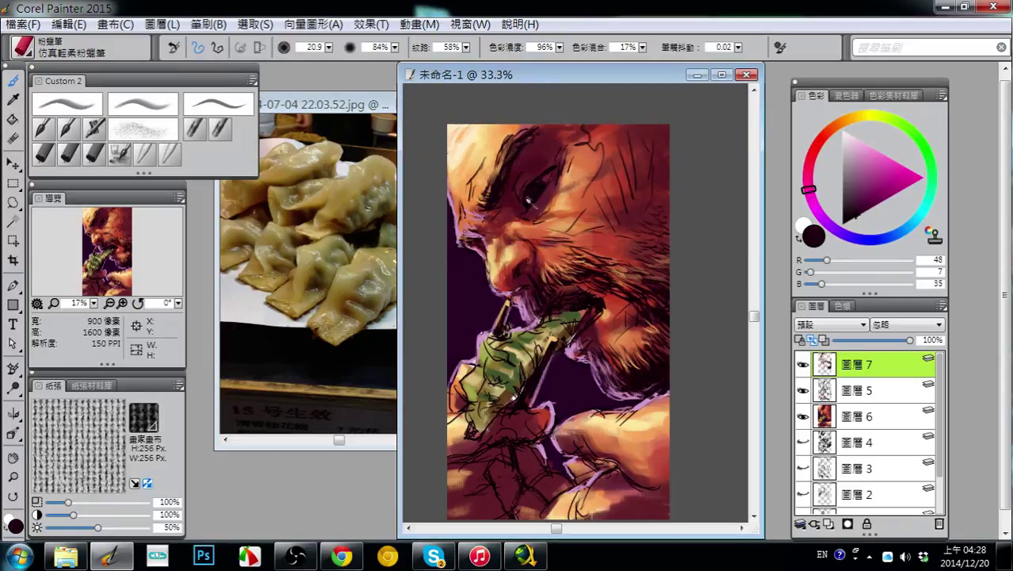
pyautogui.moveTo(530, 201); pyautogui.dragTo(537, 206)
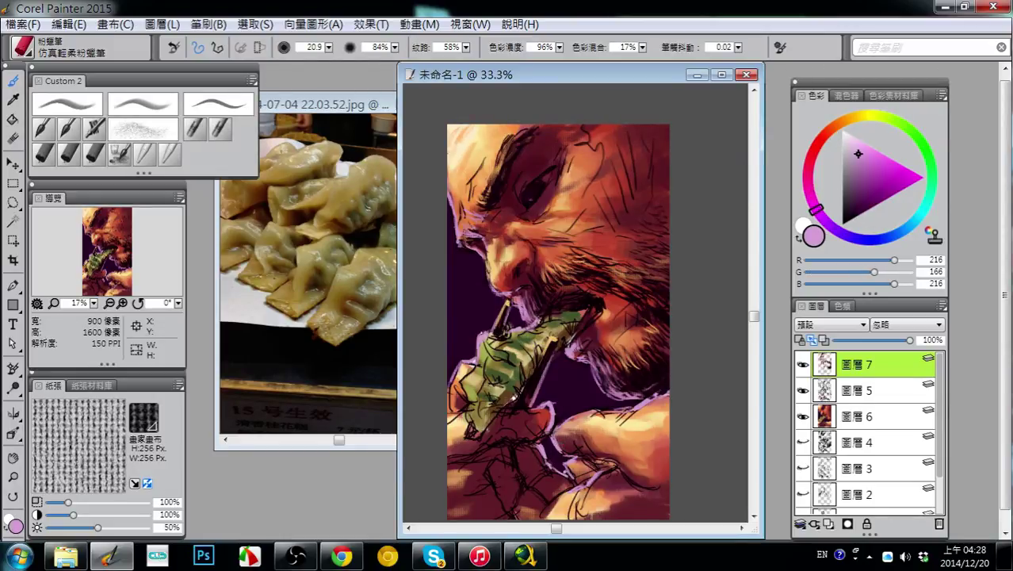
pyautogui.moveTo(563, 469); pyautogui.dragTo(576, 479)
# - Mix a pale cream, RGB 251, 252, 224, from the dumpling's sampled colour and highlight its upper folds
pyautogui.keyDown('alt'); pyautogui.click(536, 356); pyautogui.keyUp('alt')
pyautogui.moveTo(896, 261); pyautogui.dragTo(911, 261)
pyautogui.moveTo(904, 272); pyautogui.dragTo(910, 272)
pyautogui.click(896, 284)
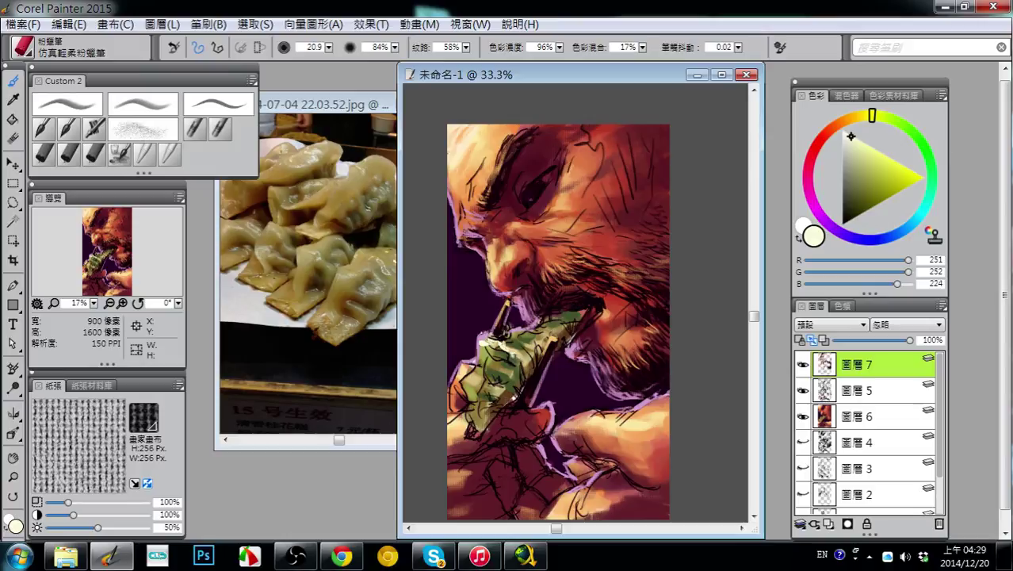
# - Change the colour to pinkish white, RGB 251, 235, 235, and highlight the dumpling's outer folds and lower tip
pyautogui.click(902, 284)
pyautogui.click(902, 272)
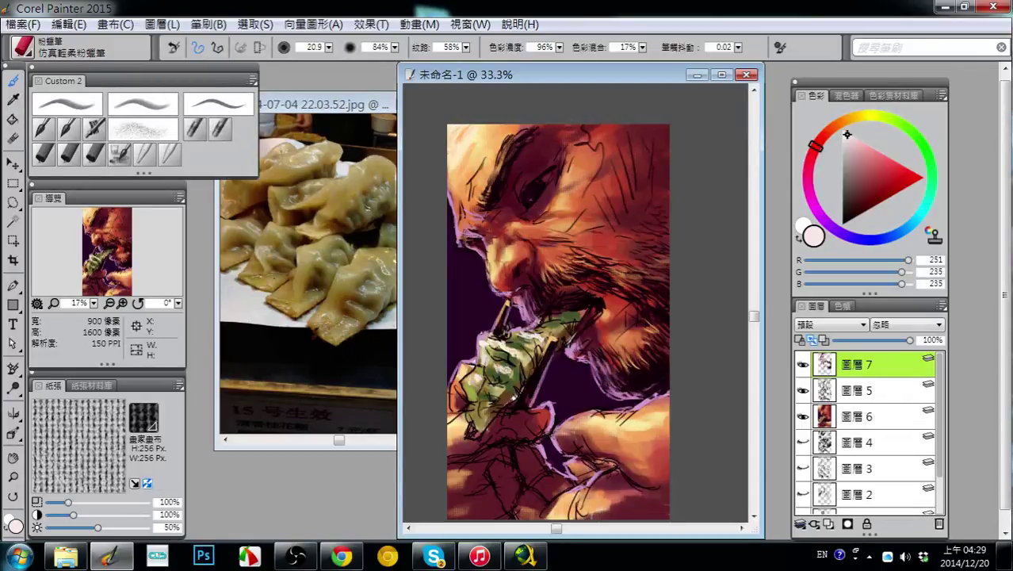
pyautogui.moveTo(467, 379); pyautogui.dragTo(491, 386)
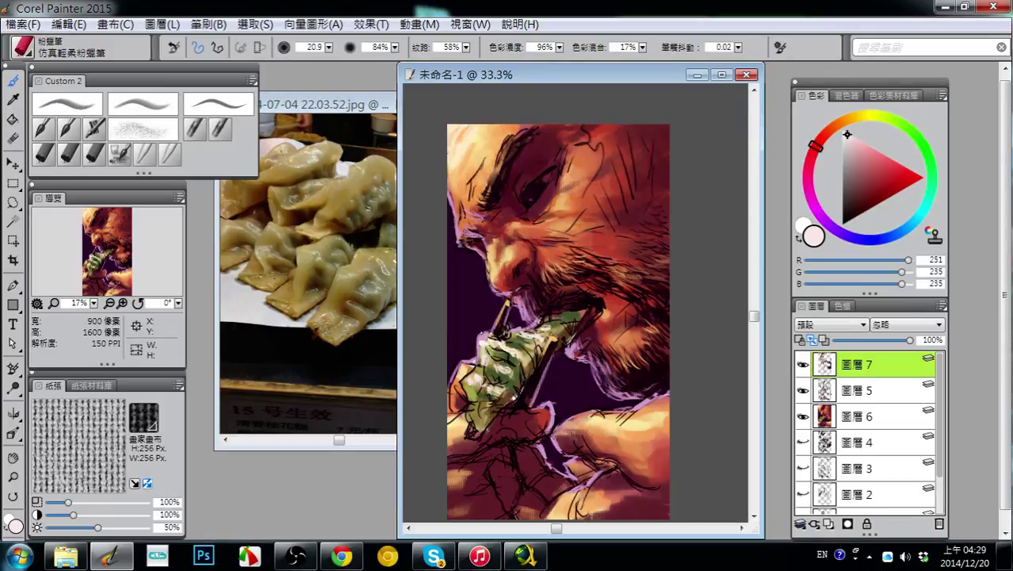
pyautogui.moveTo(478, 376); pyautogui.dragTo(464, 385)
pyautogui.moveTo(474, 432); pyautogui.dragTo(481, 423)
# - Darken the dumpling's sampled green to RGB 48, 46, 30 and paint the shadows between its folds
pyautogui.keyDown('alt'); pyautogui.click(491, 383); pyautogui.keyUp('alt')
pyautogui.keyDown('alt'); pyautogui.click(504, 367); pyautogui.keyUp('alt')
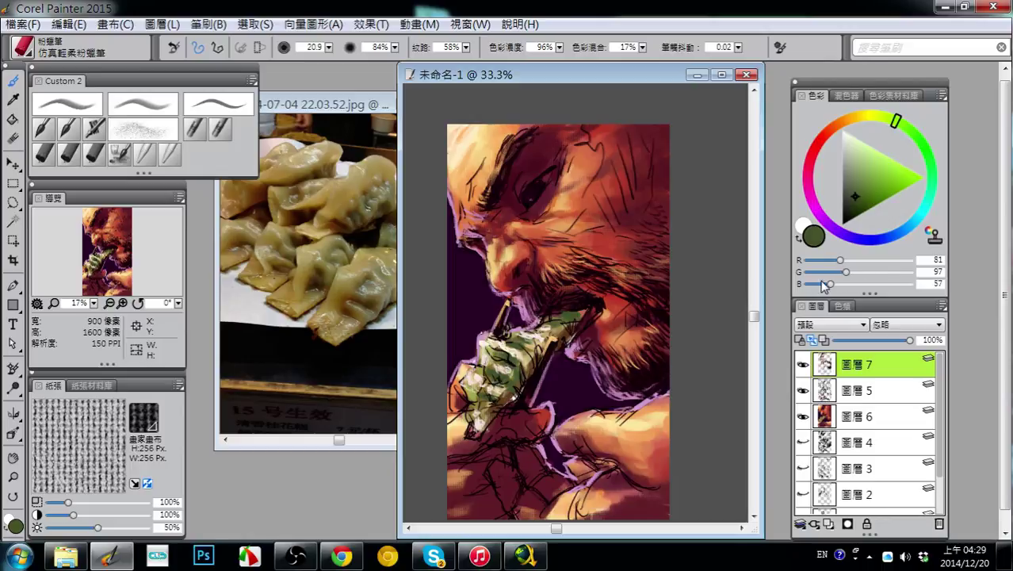
pyautogui.click(820, 284)
pyautogui.click(821, 261)
pyautogui.click(827, 261)
pyautogui.click(829, 272)
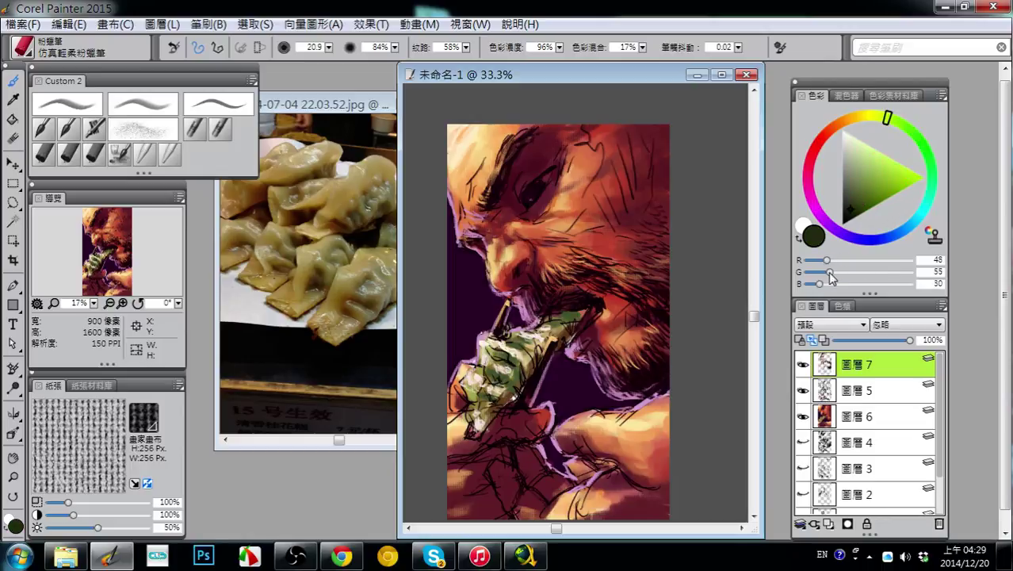
pyautogui.click(826, 273)
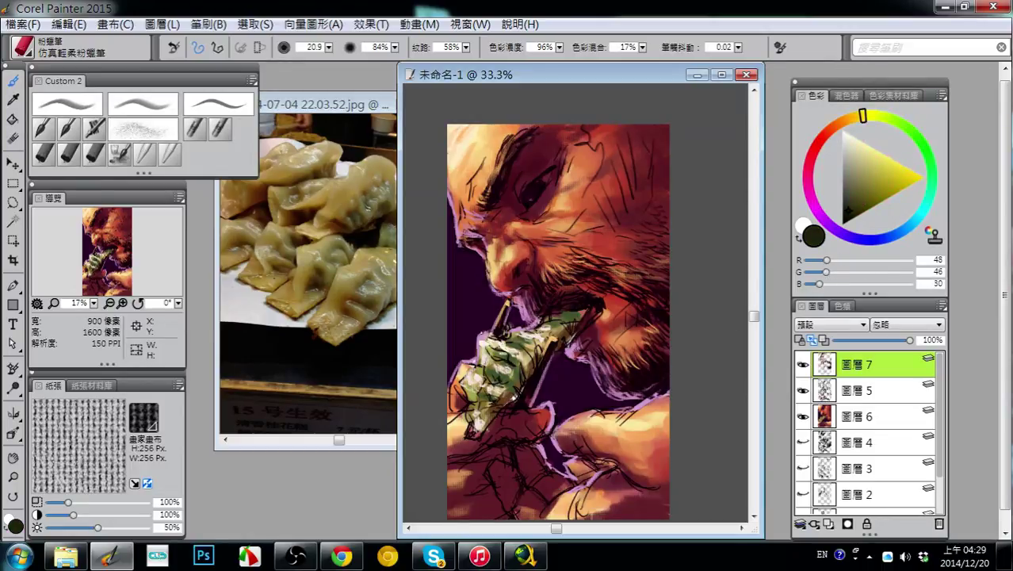
pyautogui.moveTo(517, 353); pyautogui.dragTo(482, 344)
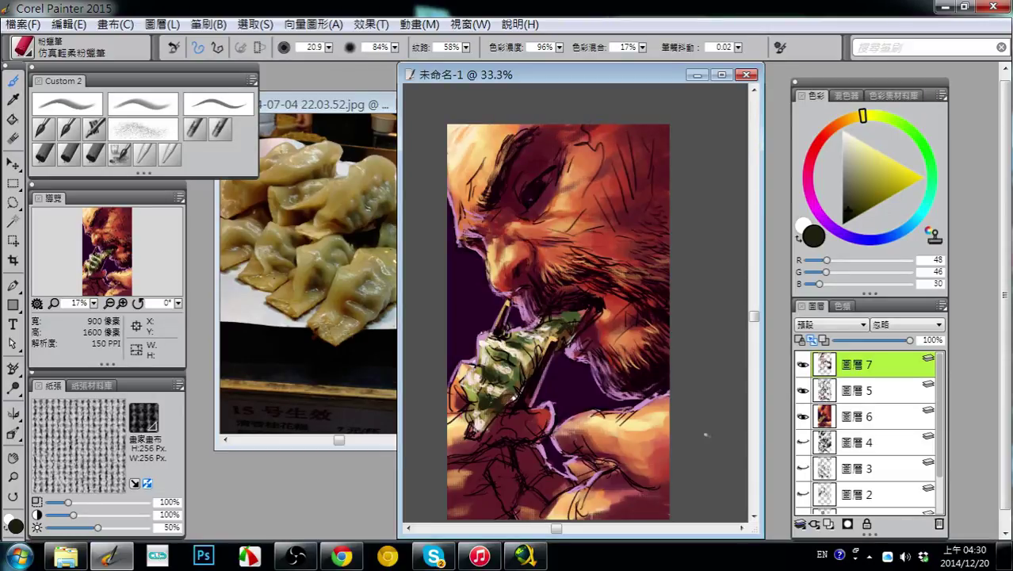
# - Check the painting without 圖層 5, and mix a dark maroon, RGB 68, 18, 31, from the sampled eye socket colour
pyautogui.click(803, 390)
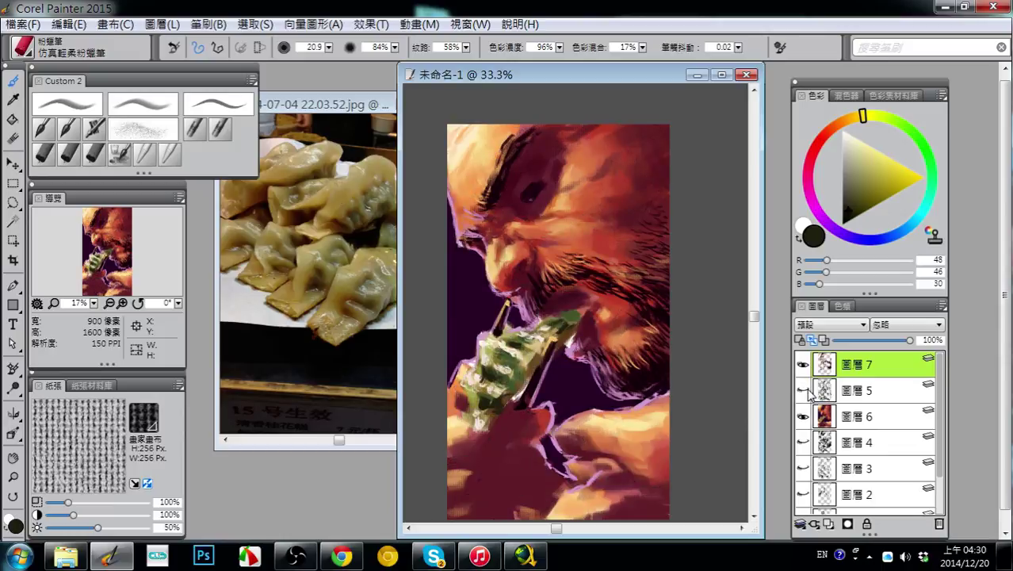
pyautogui.click(803, 390)
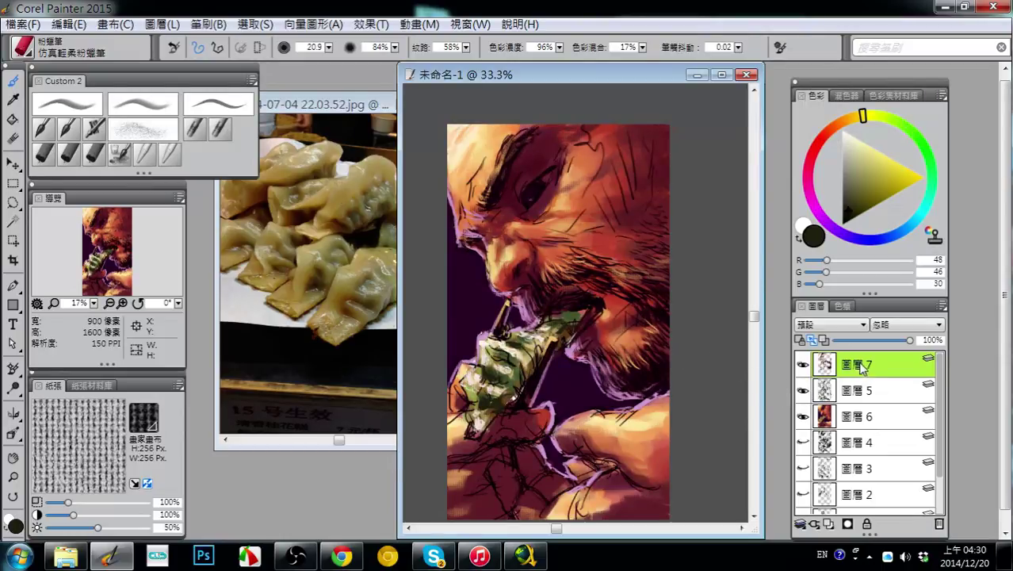
pyautogui.keyDown('alt'); pyautogui.click(514, 204); pyautogui.keyUp('alt')
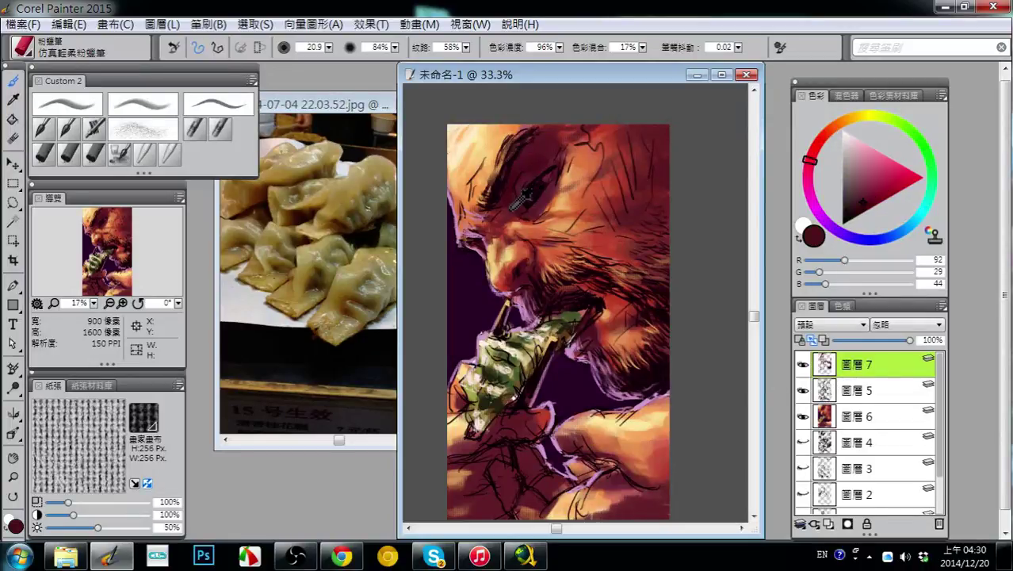
pyautogui.moveTo(845, 260)
pyautogui.mouseDown()
pyautogui.moveTo(814, 271)
pyautogui.moveTo(821, 283)
pyautogui.moveTo(837, 260)
pyautogui.moveTo(820, 284)
pyautogui.mouseUp()
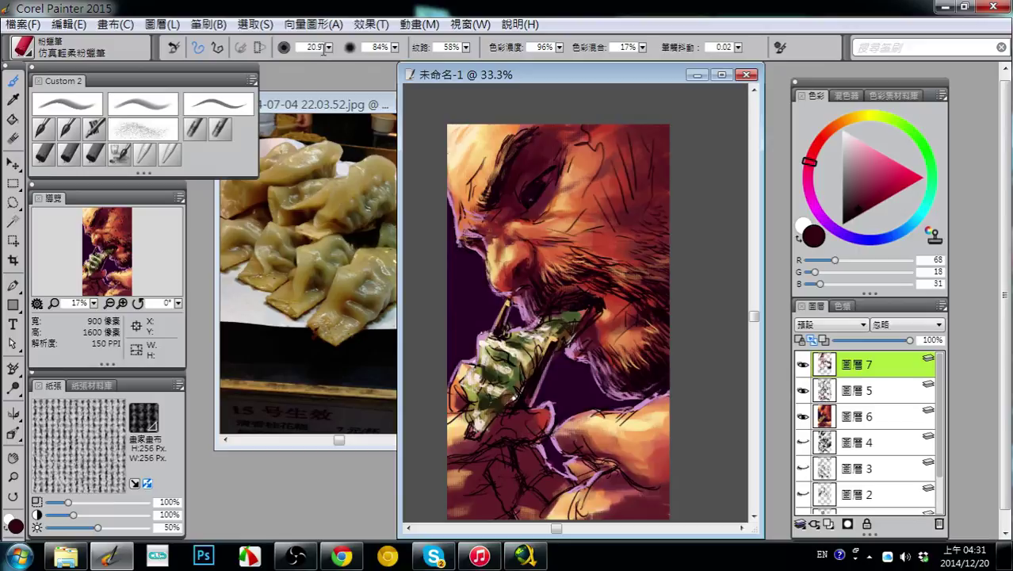
# - Enlarge the brush to 44.7 and paint dark maroon shading over the shadowed fingers of the lower hand
pyautogui.moveTo(329, 48); pyautogui.dragTo(344, 52)
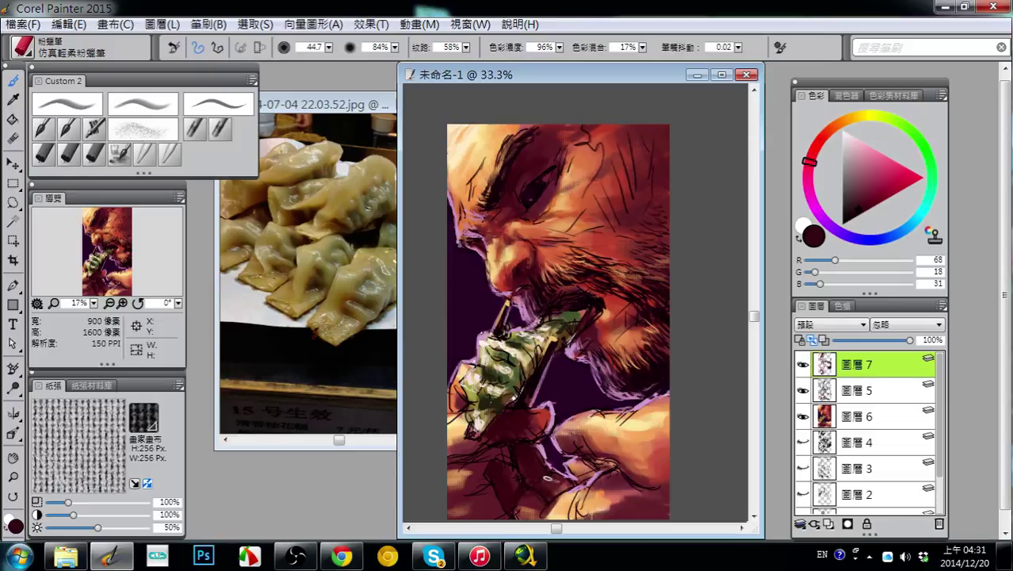
pyautogui.moveTo(550, 479)
pyautogui.mouseDown()
pyautogui.moveTo(565, 490)
pyautogui.moveTo(540, 490)
pyautogui.mouseUp()
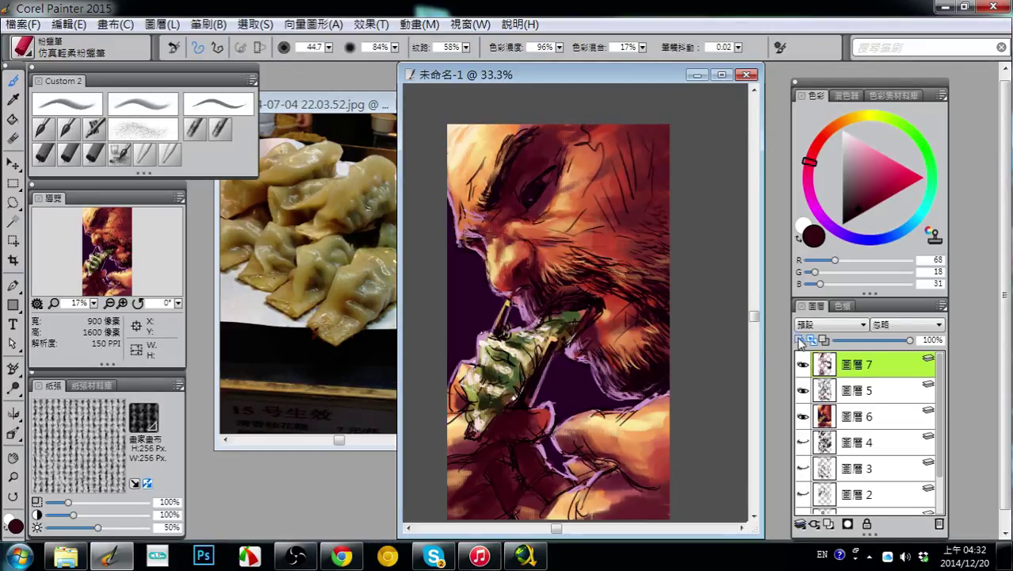
# - Erase the curved sketch line at the upper temple on layer 圖層 5 and try to erase the cheek's sketch lines
pyautogui.click(880, 390)
pyautogui.press('n')
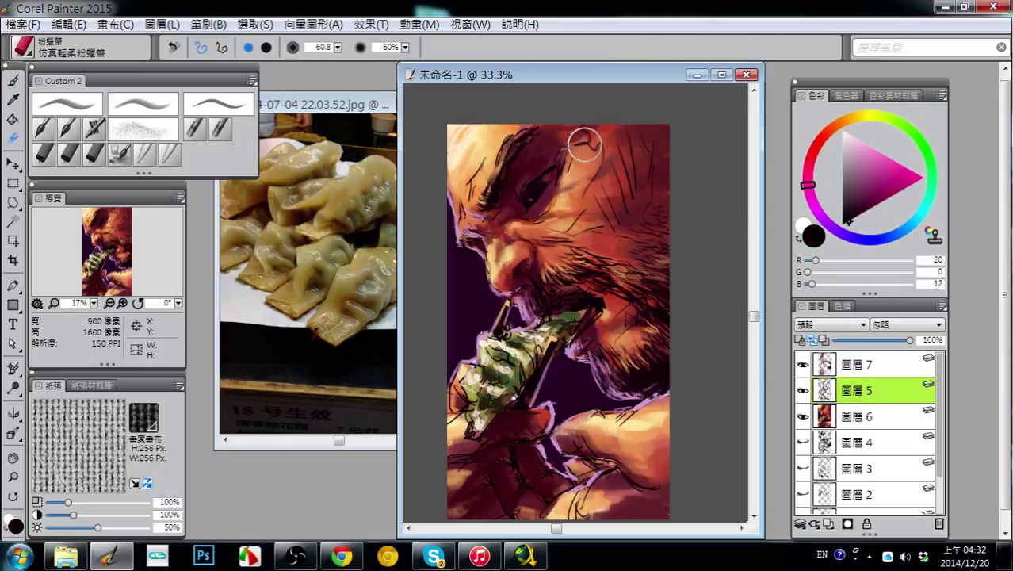
pyautogui.moveTo(581, 140); pyautogui.dragTo(592, 161)
pyautogui.moveTo(629, 125)
pyautogui.mouseDown()
pyautogui.moveTo(613, 187)
pyautogui.moveTo(648, 172)
pyautogui.mouseUp()
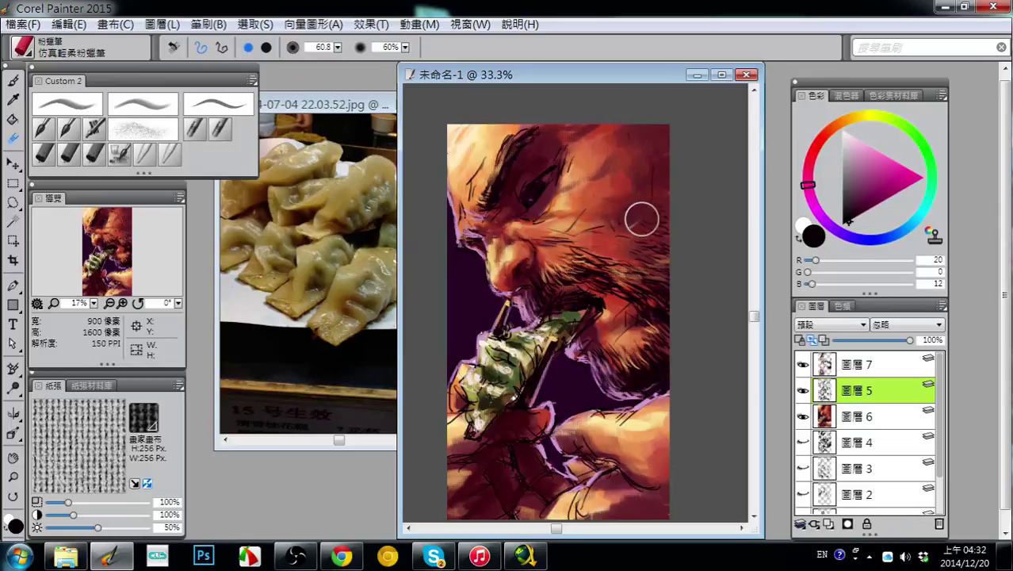
pyautogui.press('b')
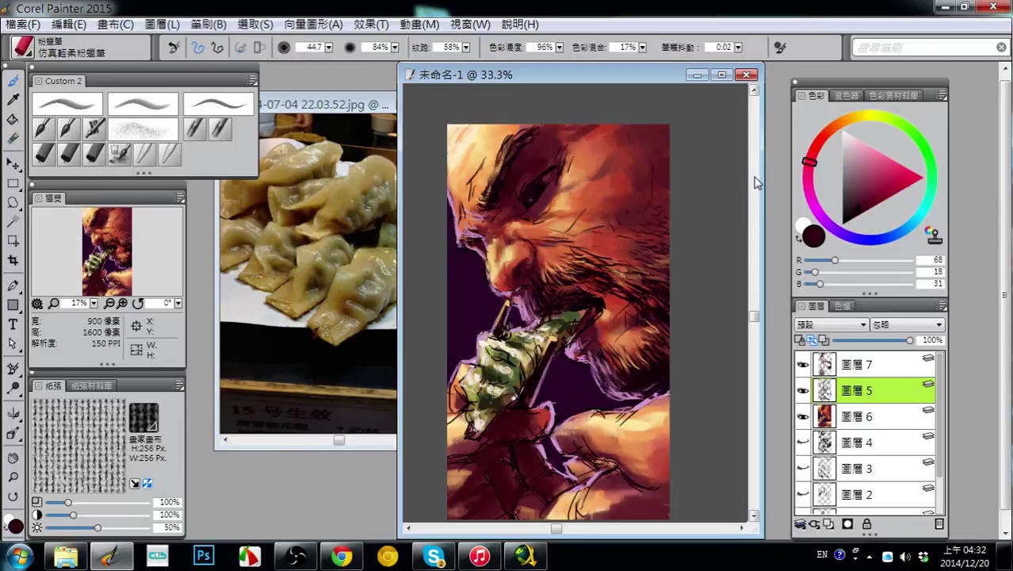
pyautogui.moveTo(631, 143); pyautogui.dragTo(588, 190)
pyautogui.press('n')
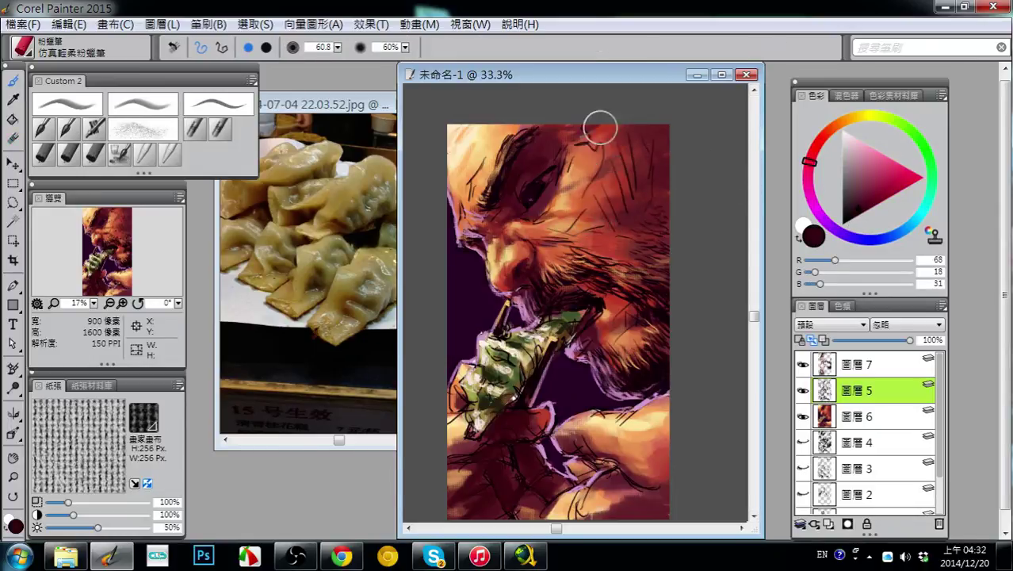
# - Erase the remaining sketch lines over the forehead, dumpling and brightly lit hand on layer 圖層 5
pyautogui.moveTo(528, 157)
pyautogui.mouseDown()
pyautogui.moveTo(475, 179)
pyautogui.moveTo(483, 171)
pyautogui.moveTo(464, 191)
pyautogui.moveTo(468, 183)
pyautogui.mouseUp()
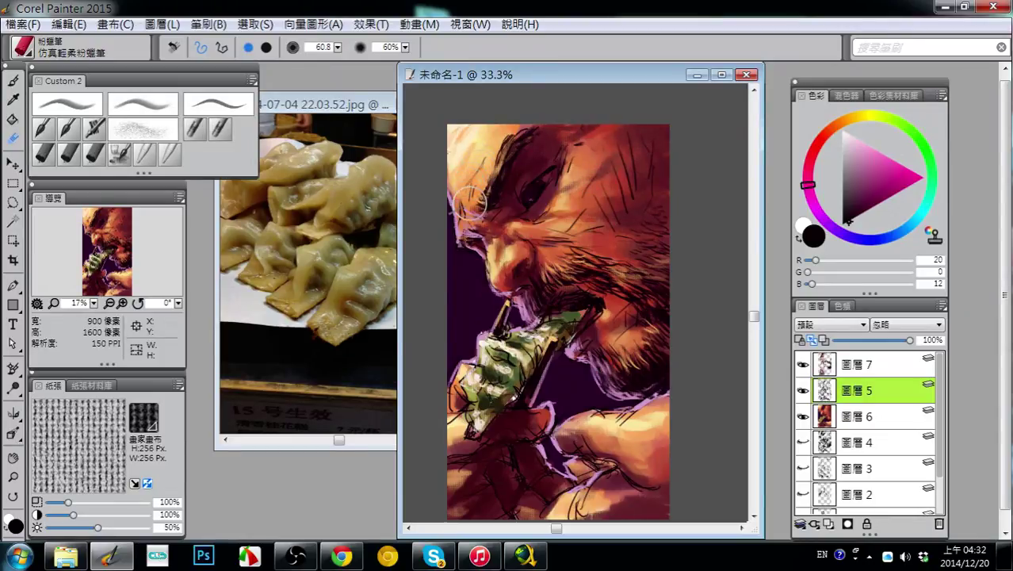
pyautogui.moveTo(515, 359)
pyautogui.mouseDown()
pyautogui.moveTo(505, 353)
pyautogui.moveTo(503, 375)
pyautogui.moveTo(526, 364)
pyautogui.moveTo(495, 413)
pyautogui.moveTo(487, 408)
pyautogui.moveTo(523, 437)
pyautogui.moveTo(524, 461)
pyautogui.moveTo(614, 444)
pyautogui.moveTo(638, 413)
pyautogui.moveTo(620, 423)
pyautogui.moveTo(632, 415)
pyautogui.moveTo(632, 469)
pyautogui.moveTo(665, 514)
pyautogui.mouseUp()
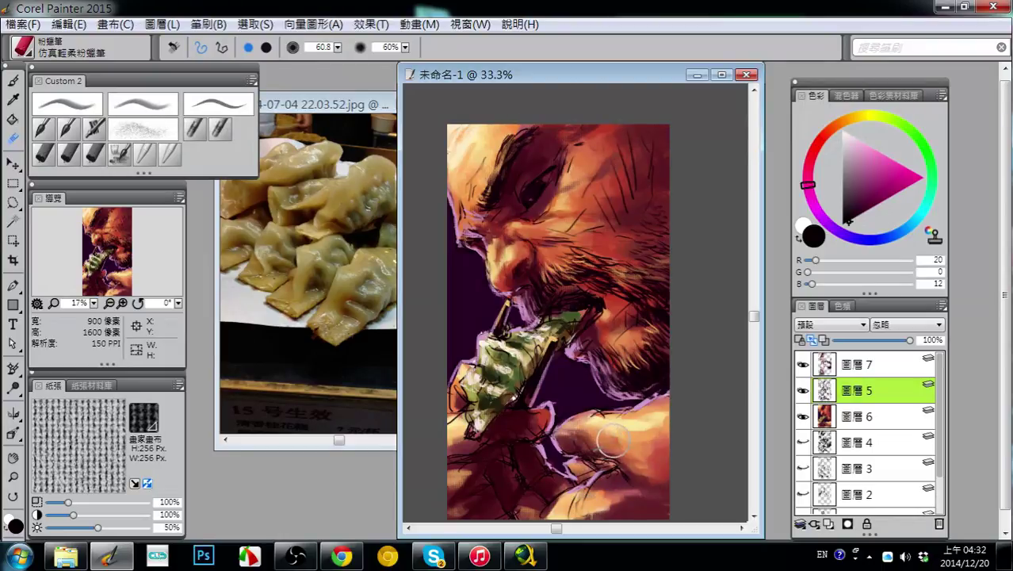
pyautogui.moveTo(625, 426); pyautogui.dragTo(626, 411)
pyautogui.press('b')
pyautogui.keyDown('alt'); pyautogui.click(623, 388); pyautogui.keyUp('alt')
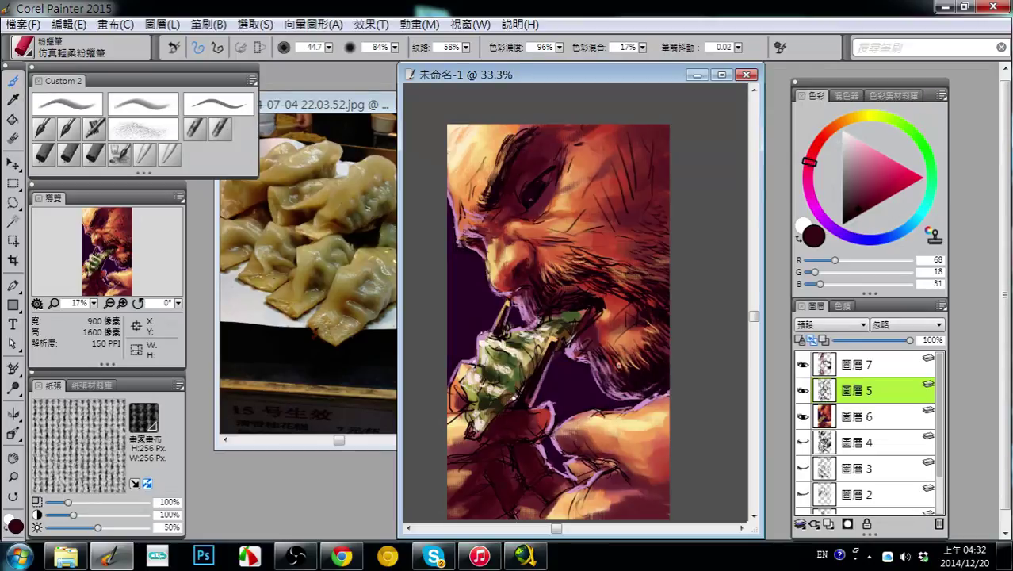
# - Paint the dumpling's folds near the mouth on layer 圖層 7 with sampled pale highlights, RGB 224, 210, 205, and dark brown, RGB 46, 41, 29
pyautogui.click(852, 366)
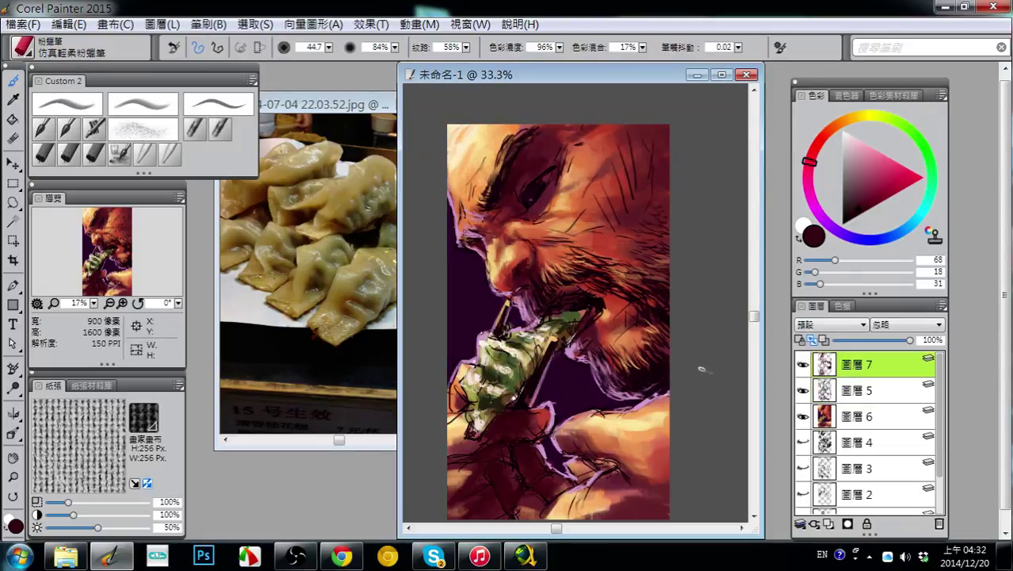
pyautogui.keyDown('alt'); pyautogui.click(499, 372); pyautogui.keyUp('alt')
pyautogui.moveTo(577, 312); pyautogui.dragTo(545, 344)
pyautogui.keyDown('alt'); pyautogui.click(555, 329); pyautogui.keyUp('alt')
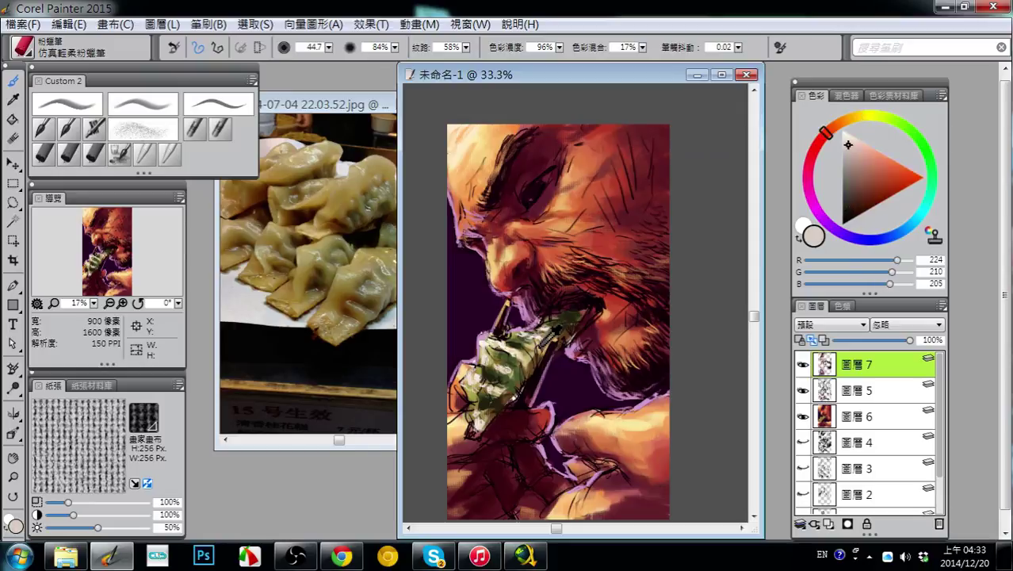
pyautogui.moveTo(577, 312)
pyautogui.mouseDown()
pyautogui.moveTo(552, 330)
pyautogui.moveTo(585, 309)
pyautogui.moveTo(568, 339)
pyautogui.mouseUp()
pyautogui.keyDown('alt'); pyautogui.click(508, 397); pyautogui.keyUp('alt')
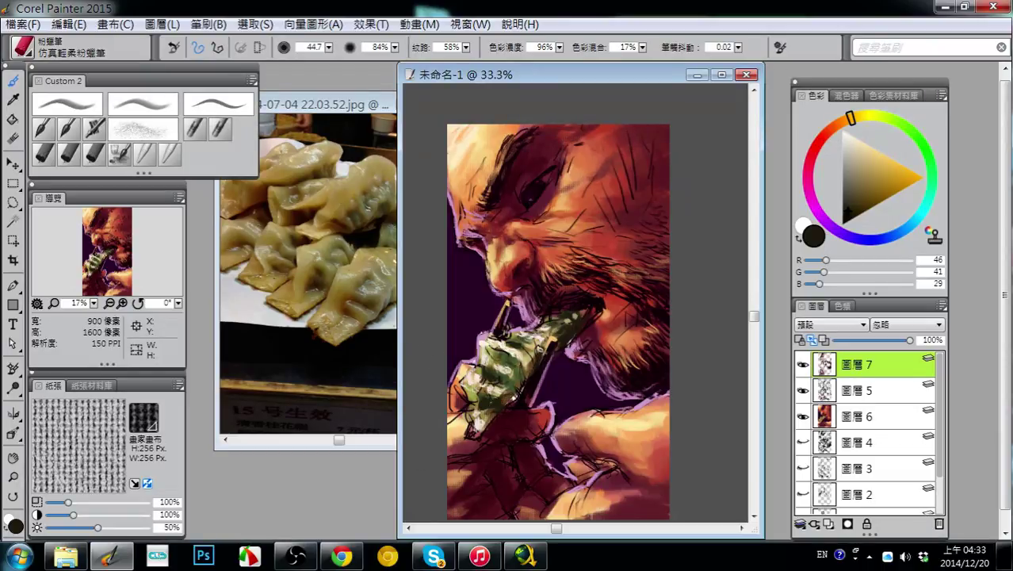
# - Add a new layer above 圖層 7 and paint thin steam wisps across the dark background in sampled pink, RGB 210, 171, 194
pyautogui.moveTo(342, 555)
pyautogui.click(828, 524)
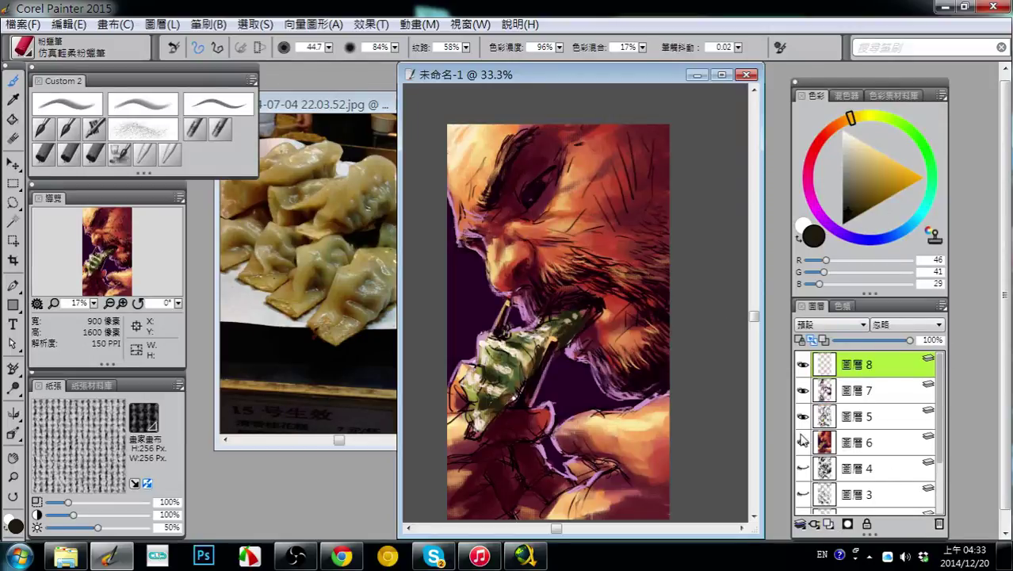
pyautogui.keyDown('alt'); pyautogui.click(482, 346); pyautogui.keyUp('alt')
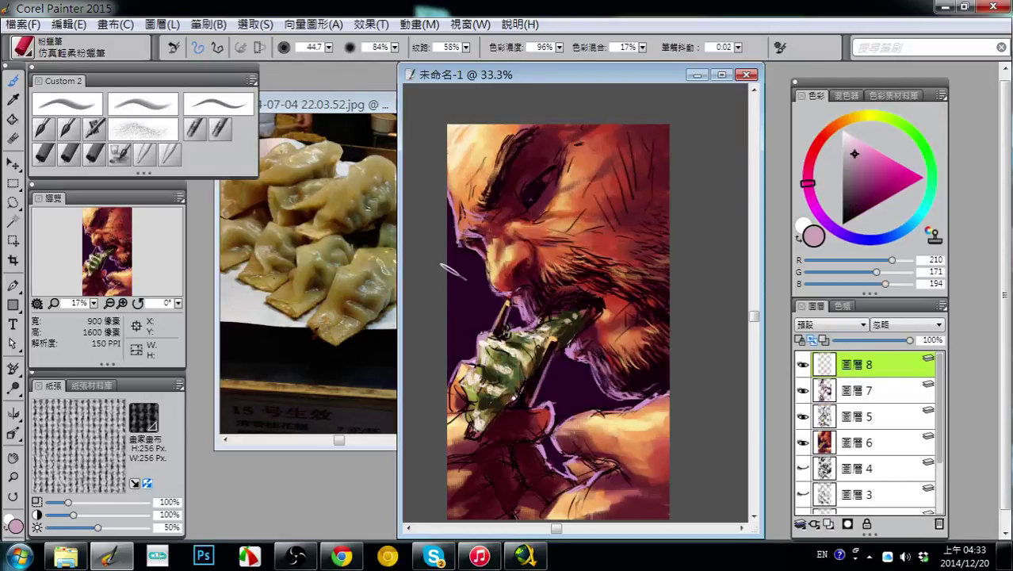
pyautogui.moveTo(449, 271)
pyautogui.mouseDown()
pyautogui.moveTo(450, 300)
pyautogui.moveTo(487, 324)
pyautogui.mouseUp()
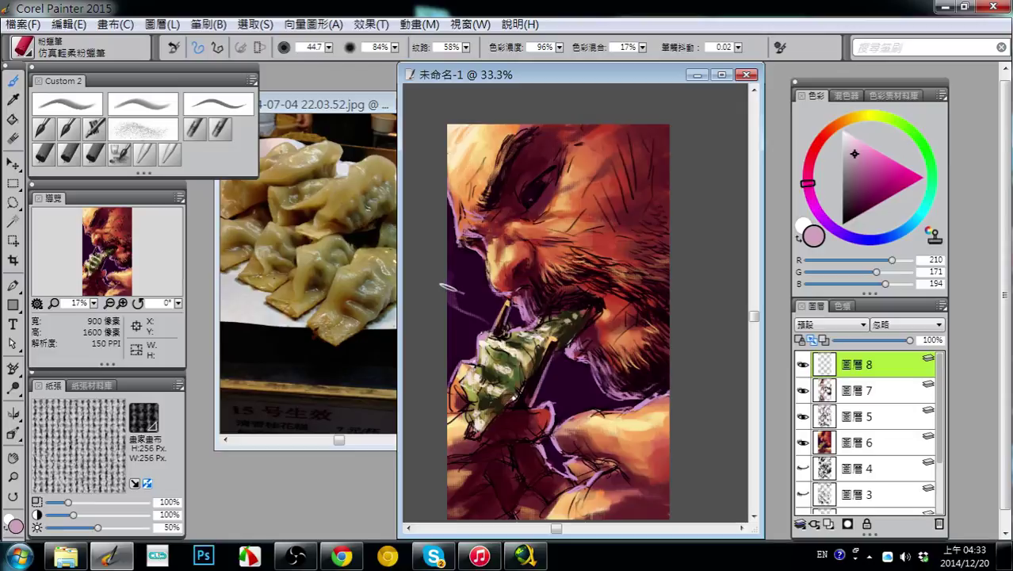
pyautogui.moveTo(443, 255); pyautogui.dragTo(491, 346)
pyautogui.moveTo(445, 324); pyautogui.dragTo(481, 344)
pyautogui.moveTo(454, 276); pyautogui.dragTo(528, 329)
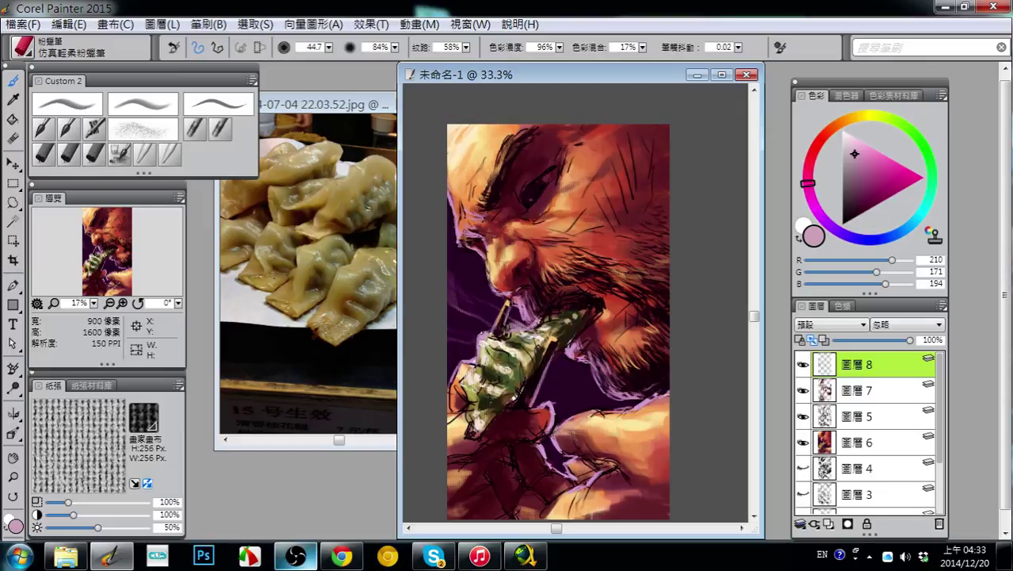
pyautogui.moveTo(296, 557)
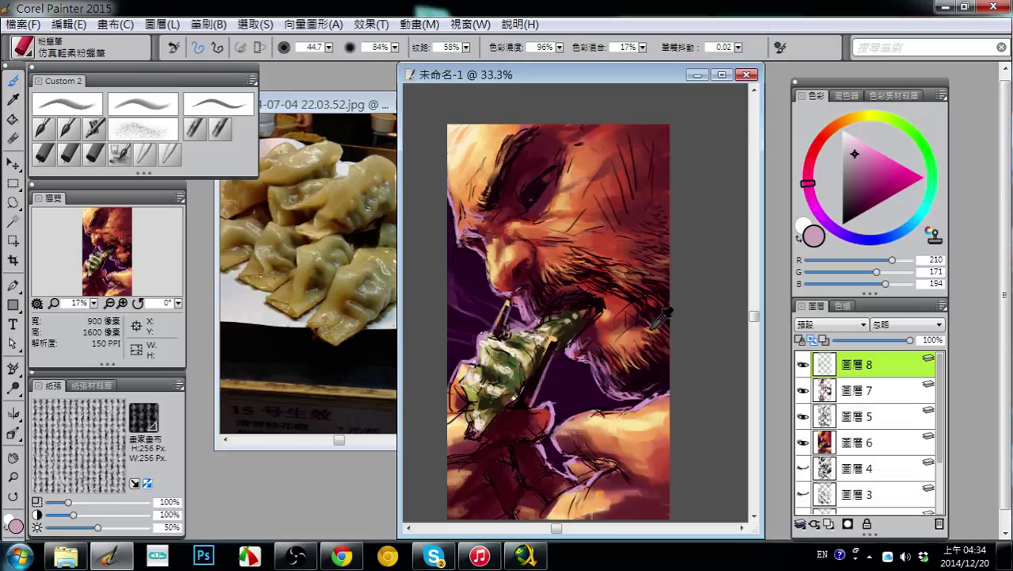
# - Darken the sampled skin colour to RGB 104, 37, 34 and paint a small dark spot below the corner of the mouth
pyautogui.keyDown('alt'); pyautogui.click(615, 332); pyautogui.keyUp('alt')
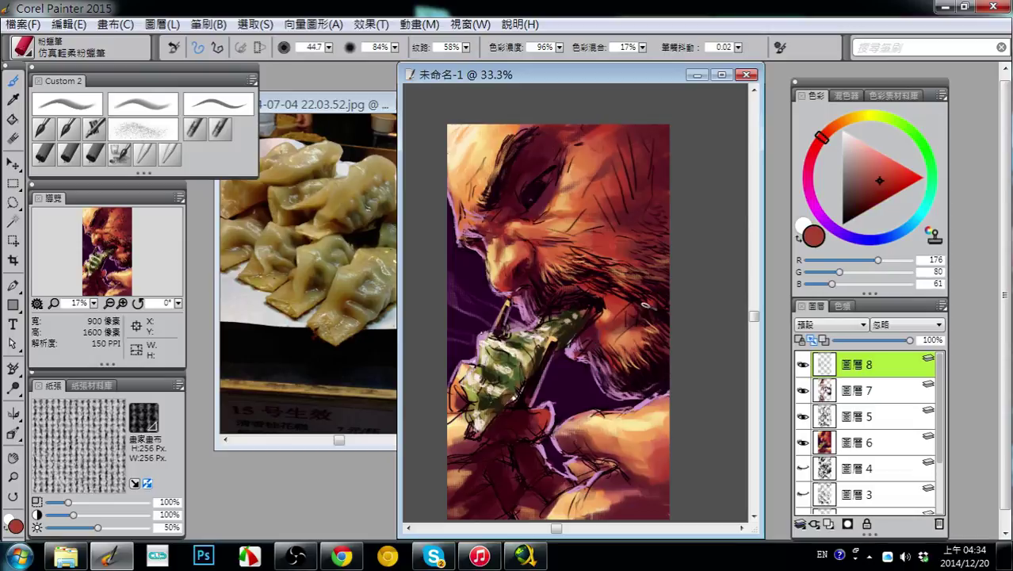
pyautogui.moveTo(837, 273); pyautogui.dragTo(823, 284)
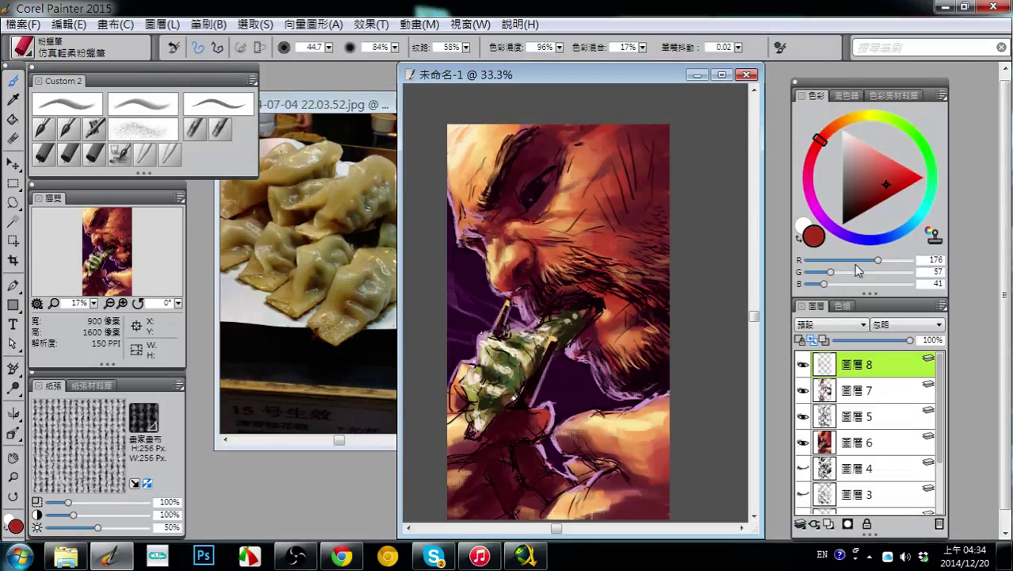
pyautogui.click(859, 260)
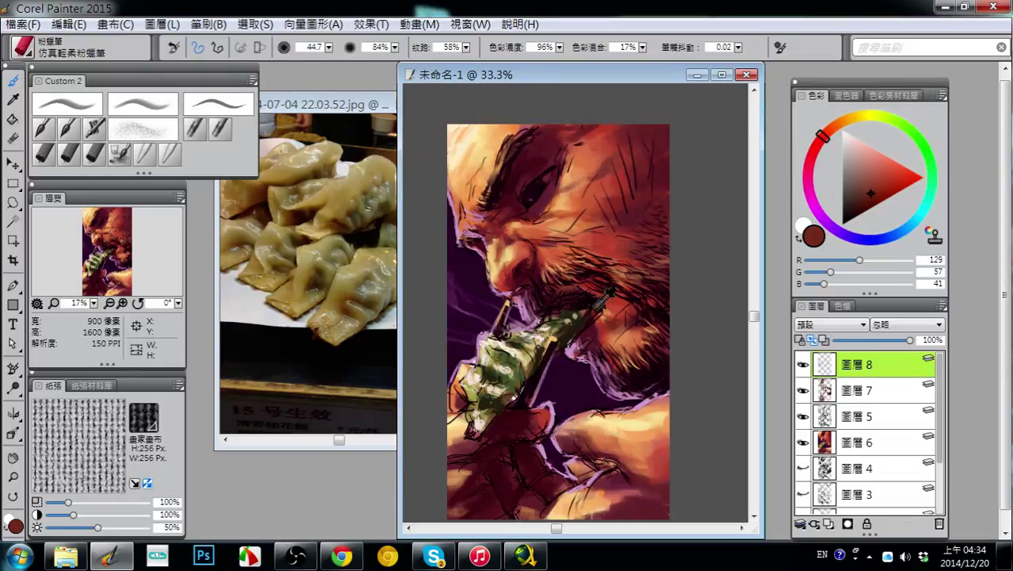
pyautogui.keyDown('alt'); pyautogui.click(616, 333); pyautogui.keyUp('alt')
pyautogui.click(848, 260)
pyautogui.click(822, 272)
pyautogui.click(821, 283)
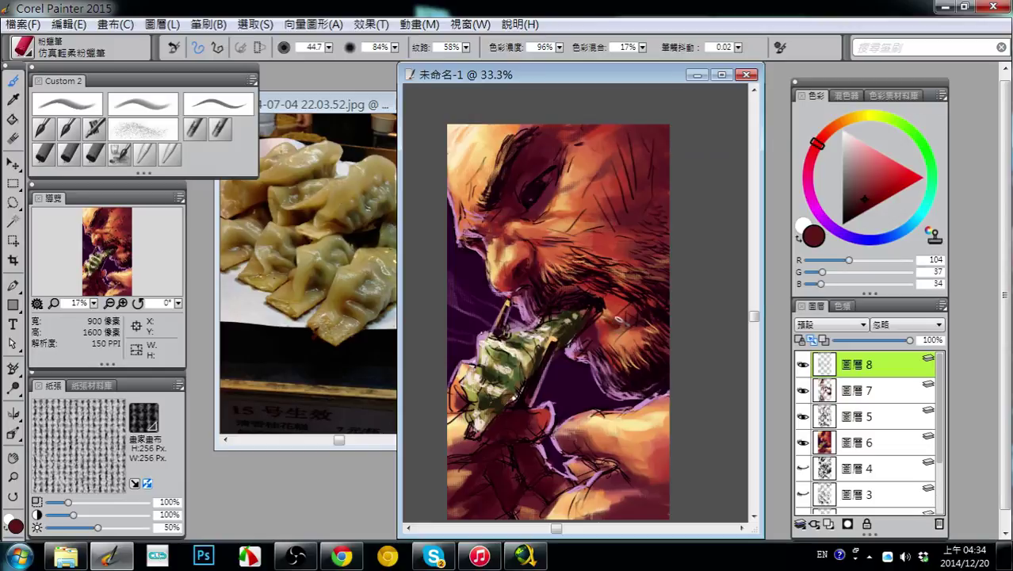
pyautogui.moveTo(632, 321); pyautogui.dragTo(613, 322)
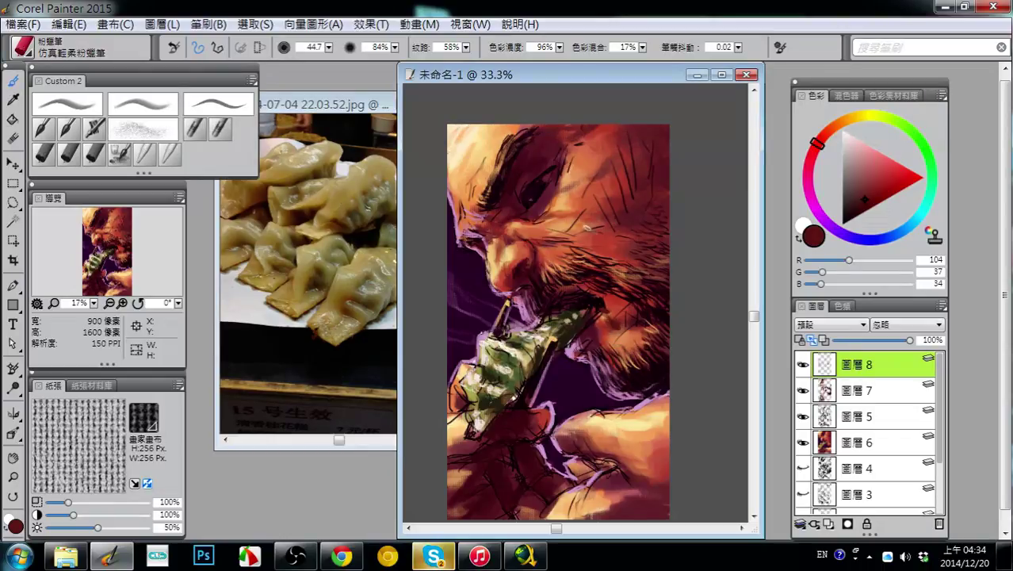
# - Mix a pale beige, RGB 236, 224, 207, from sampled cream and highlight the spot below the mouth corner with the 仿真 6B 輕柔鉛筆 pencil
pyautogui.keyDown('alt'); pyautogui.click(465, 162); pyautogui.keyUp('alt')
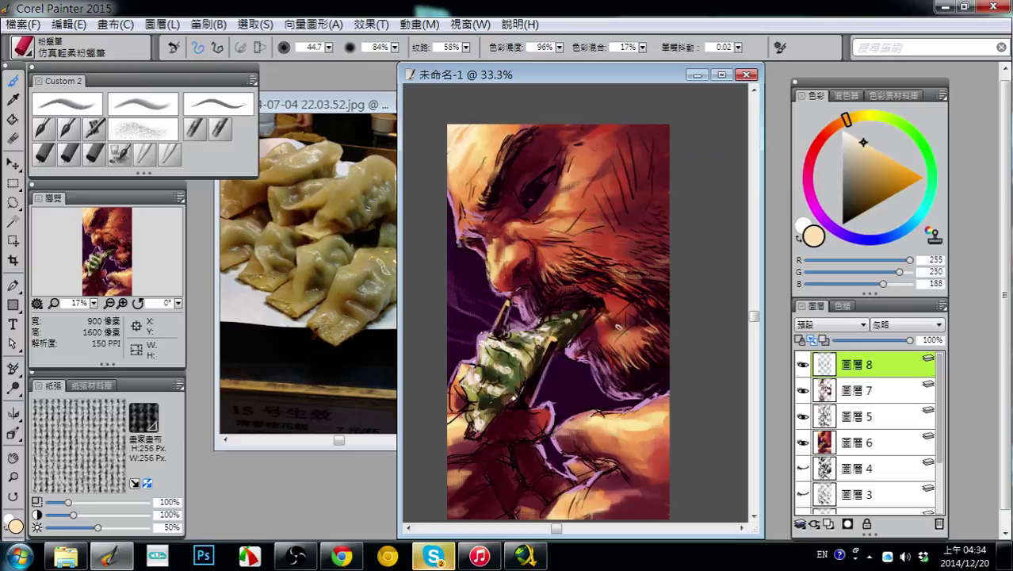
pyautogui.keyDown('alt'); pyautogui.click(530, 349); pyautogui.keyUp('alt')
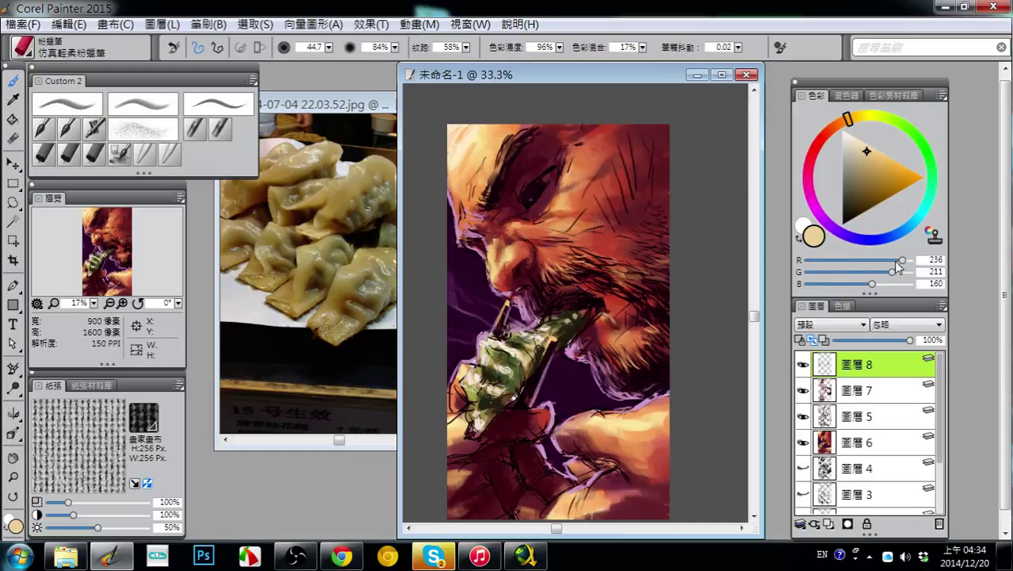
pyautogui.click(892, 284)
pyautogui.click(896, 272)
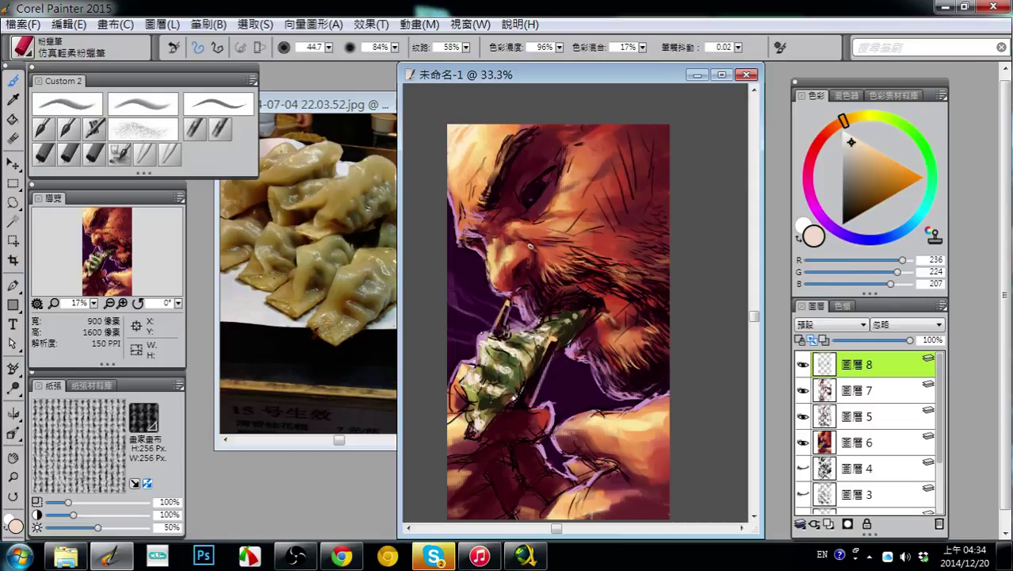
pyautogui.click(79, 103)
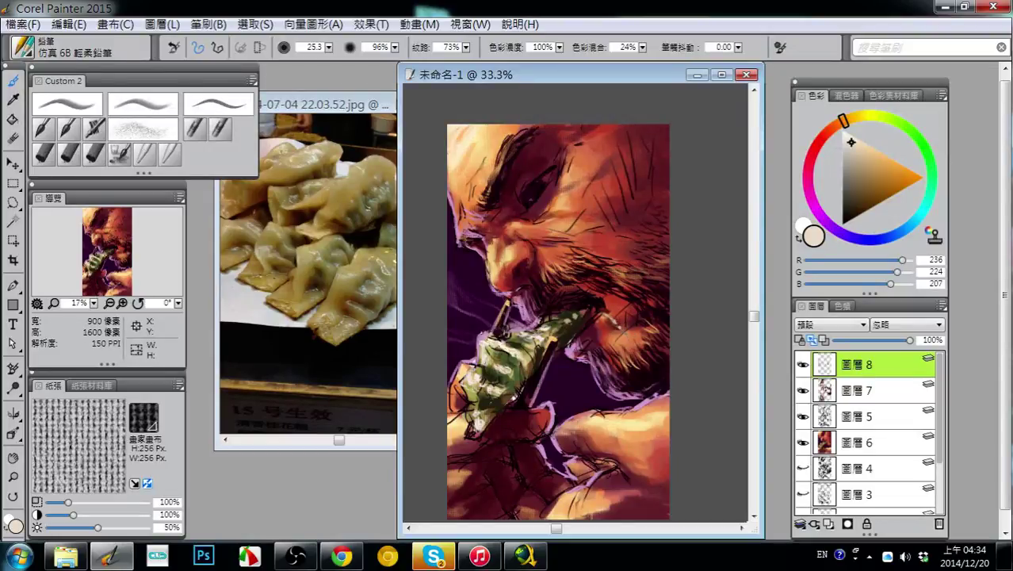
# - Sample a dark reddish brown, RGB 110, 42, 36, beside the mouth spot and paint similar spots on the cheek and forehead
pyautogui.keyDown('alt'); pyautogui.click(617, 335); pyautogui.keyUp('alt')
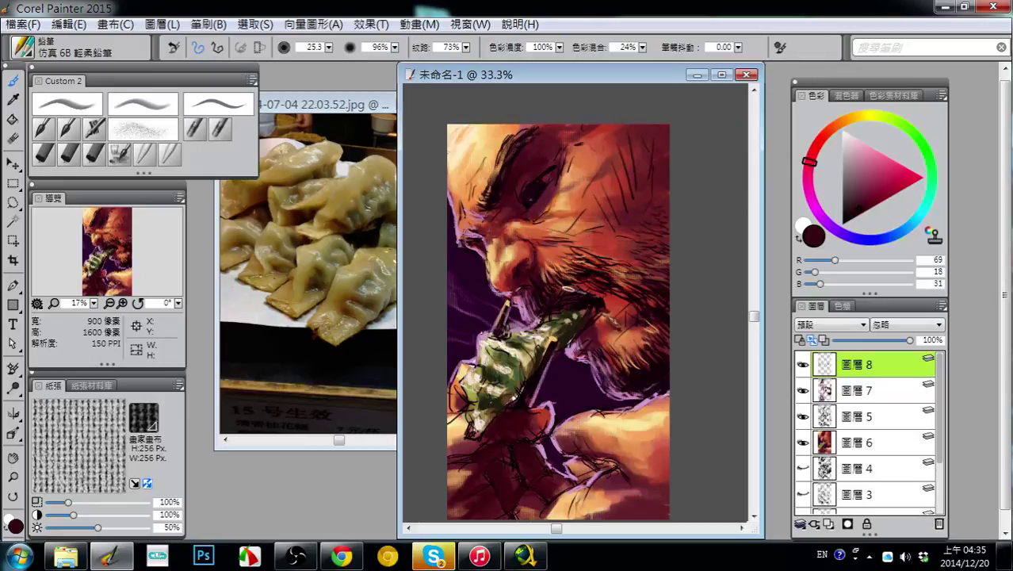
pyautogui.keyDown('alt'); pyautogui.click(623, 336); pyautogui.keyUp('alt')
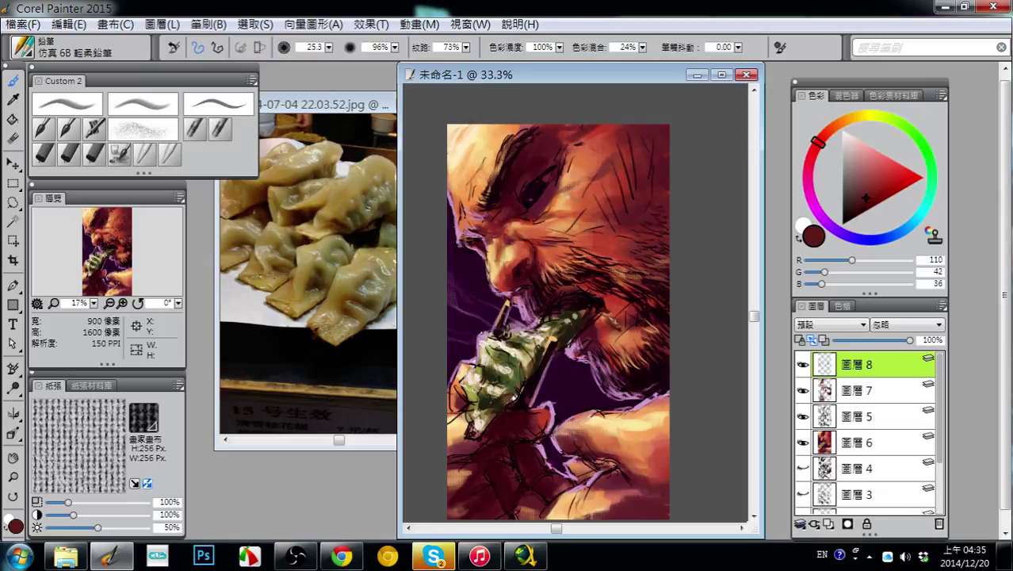
pyautogui.moveTo(589, 177)
pyautogui.mouseDown()
pyautogui.moveTo(602, 169)
pyautogui.moveTo(591, 173)
pyautogui.mouseUp()
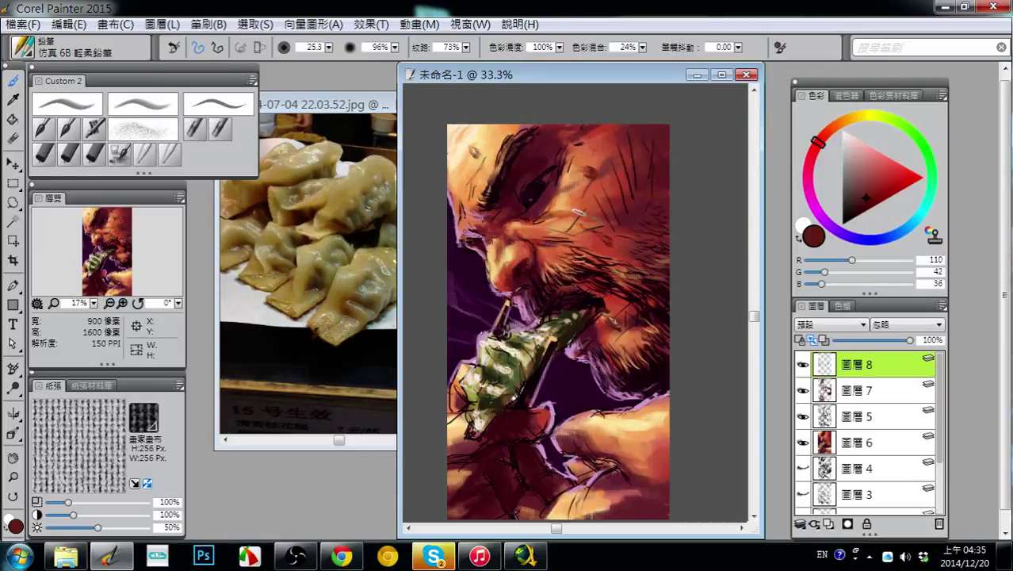
# - Sample lighter tans from the mouth spot, including RGB 212, 178, 144, and paint the light side of the cheek spots
pyautogui.keyDown('alt'); pyautogui.click(612, 331); pyautogui.keyUp('alt')
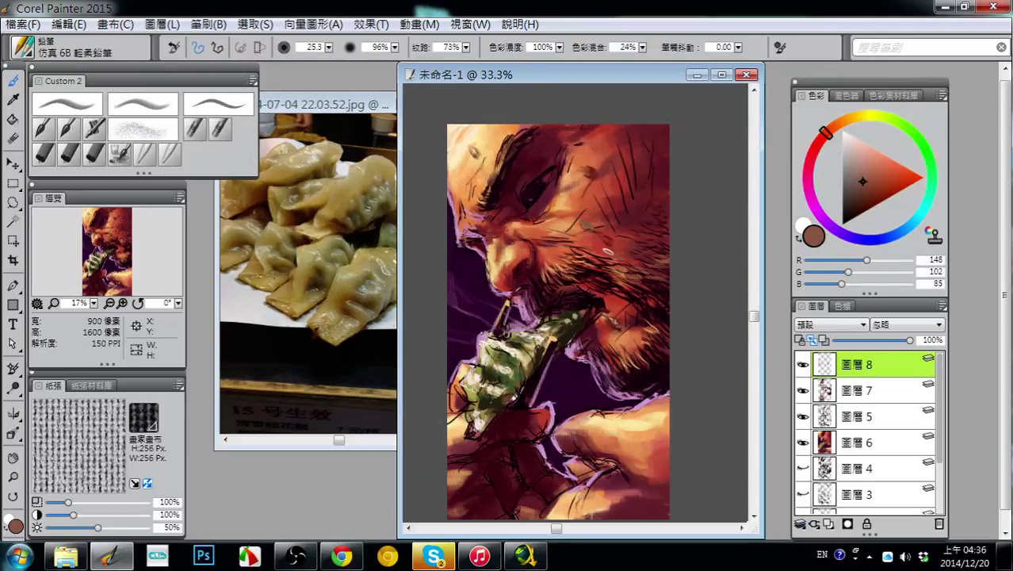
pyautogui.keyDown('alt'); pyautogui.click(618, 331); pyautogui.keyUp('alt')
pyautogui.keyDown('alt'); pyautogui.click(617, 332); pyautogui.keyUp('alt')
pyautogui.keyDown('alt'); pyautogui.click(615, 329); pyautogui.keyUp('alt')
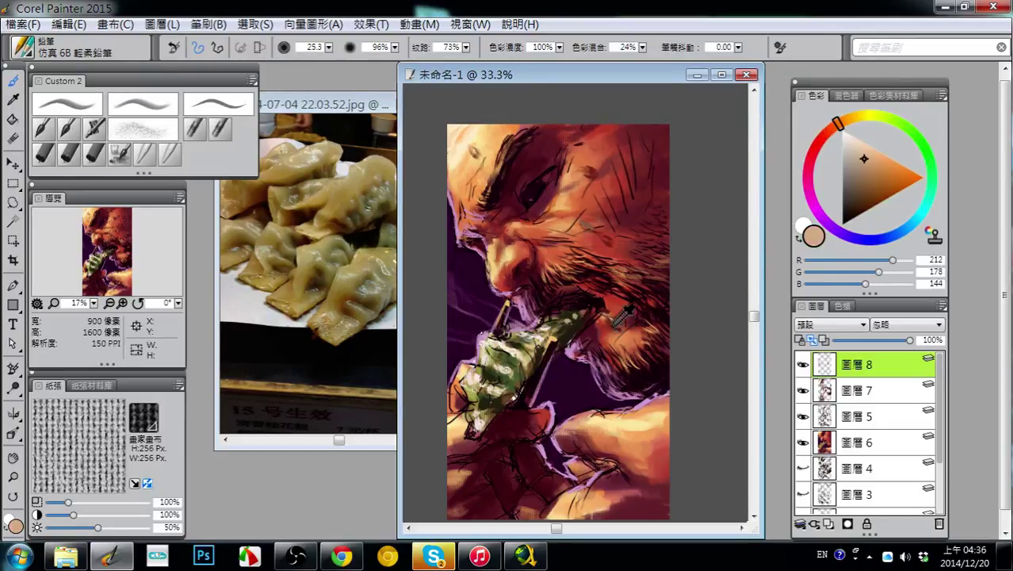
pyautogui.moveTo(597, 230)
pyautogui.mouseDown()
pyautogui.moveTo(580, 223)
pyautogui.moveTo(601, 233)
pyautogui.mouseUp()
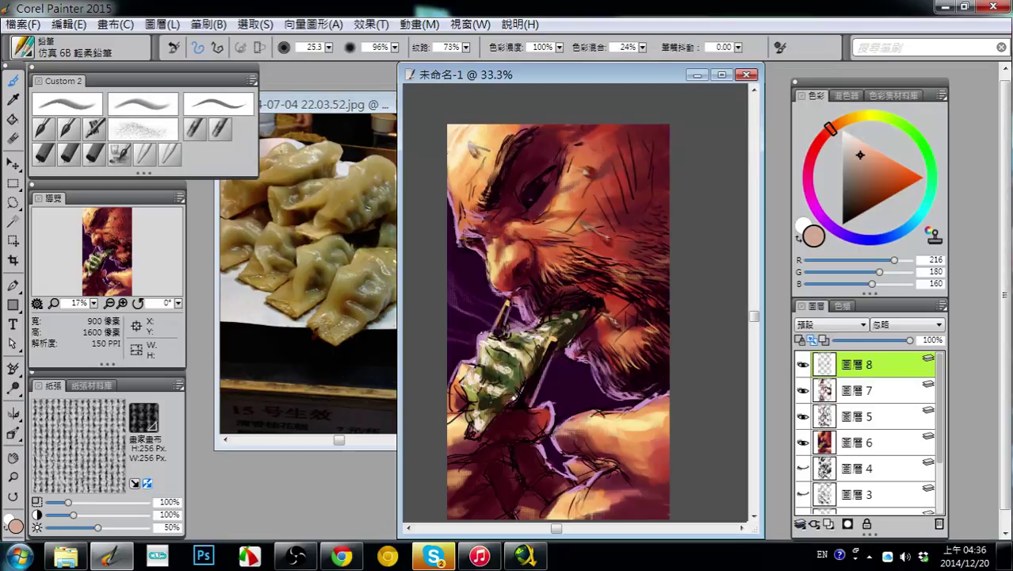
# - Highlight the upper cheek spot with the forehead's cream, RGB 255, 238, 206, and blend it with sampled orange, RGB 224, 127, 81
pyautogui.keyDown('alt'); pyautogui.click(470, 161); pyautogui.keyUp('alt')
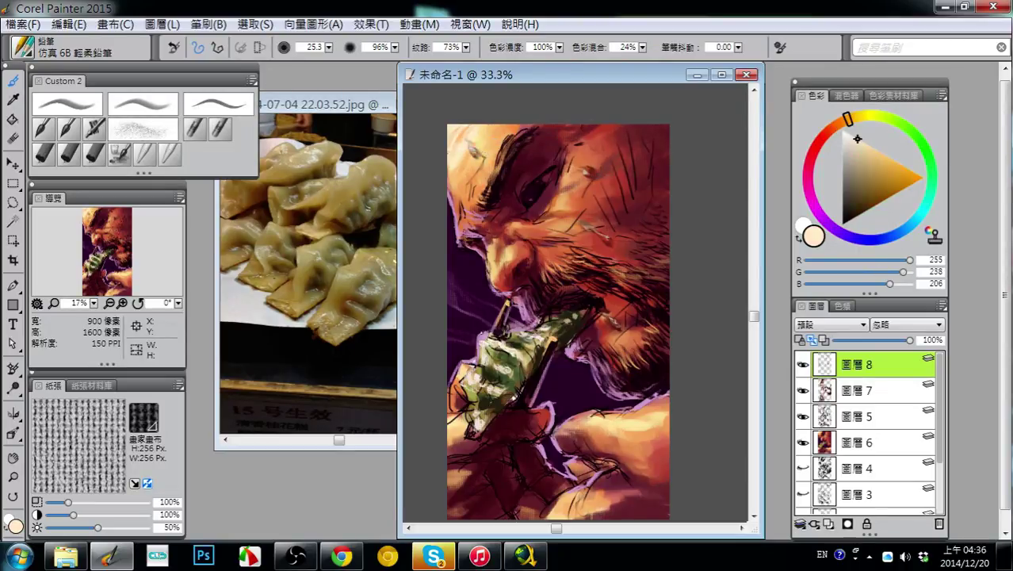
pyautogui.moveTo(586, 171); pyautogui.dragTo(598, 170)
pyautogui.moveTo(572, 166); pyautogui.dragTo(591, 173)
pyautogui.keyDown('alt'); pyautogui.click(588, 175); pyautogui.keyUp('alt')
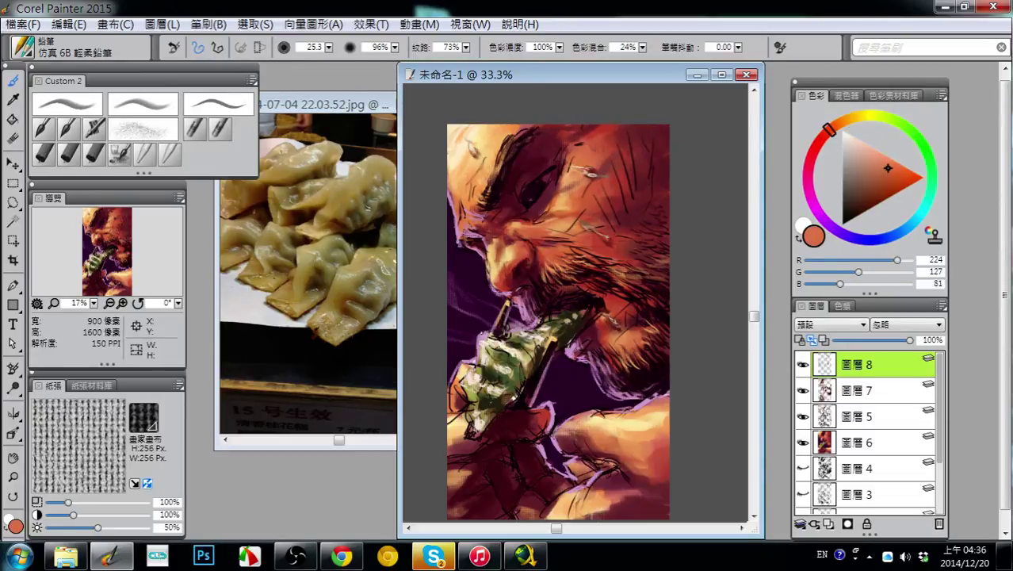
pyautogui.moveTo(588, 173); pyautogui.dragTo(598, 172)
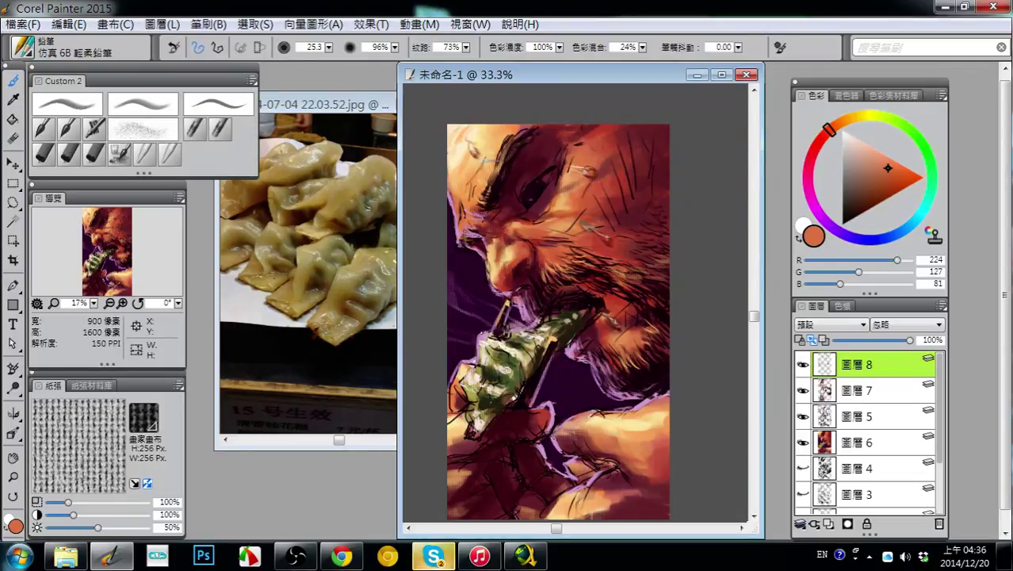
# - Sample a pale peach, RGB 249, 215, 178, from the forehead spot and lower the opacity of layer 圖層 8 to 76%
pyautogui.keyDown('alt'); pyautogui.click(475, 154); pyautogui.keyUp('alt')
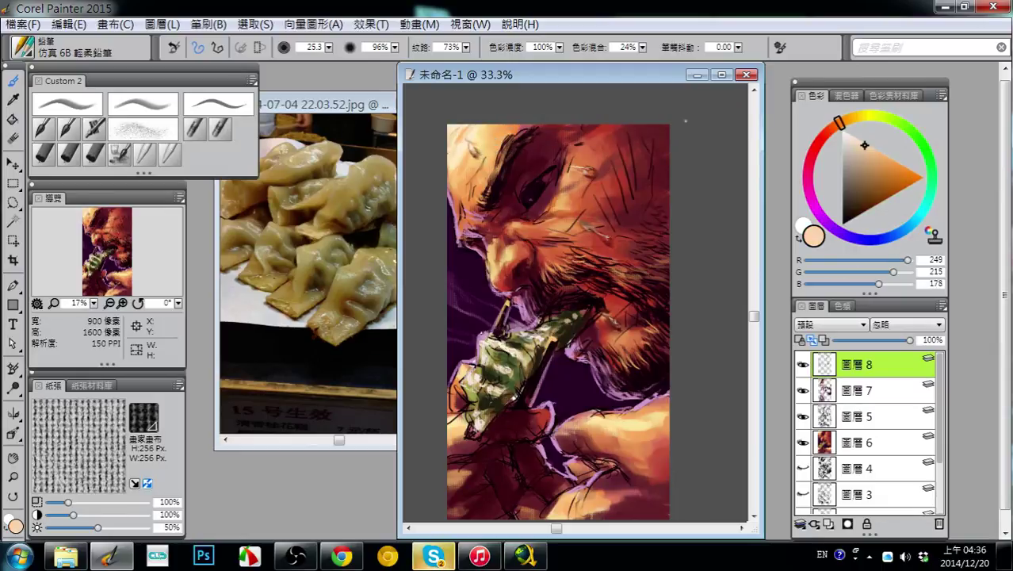
pyautogui.moveTo(909, 340); pyautogui.dragTo(893, 342)
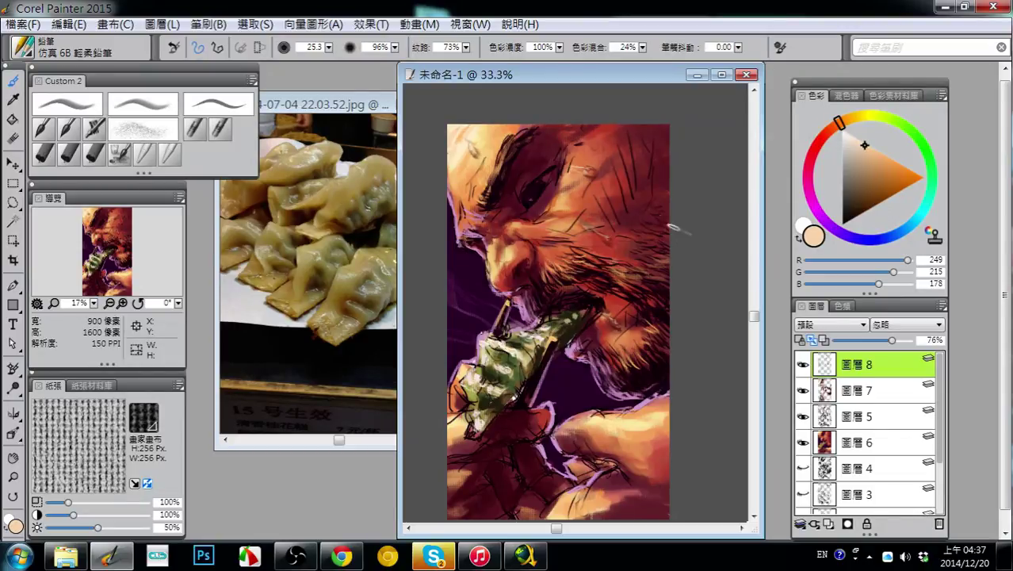
# - Paint a small spot beside the eye with sampled maroon, RGB 84, 23, 38, and cream, RGB 255, 238, 207, then sample the cheek's reddish brown
pyautogui.keyDown('alt'); pyautogui.click(529, 179); pyautogui.keyUp('alt')
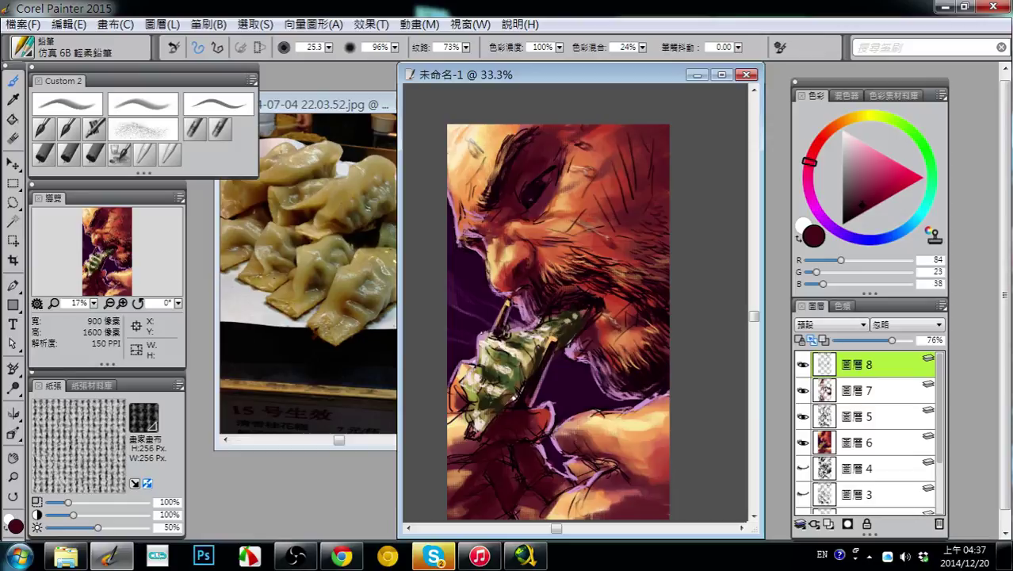
pyautogui.keyDown('alt'); pyautogui.click(473, 151); pyautogui.keyUp('alt')
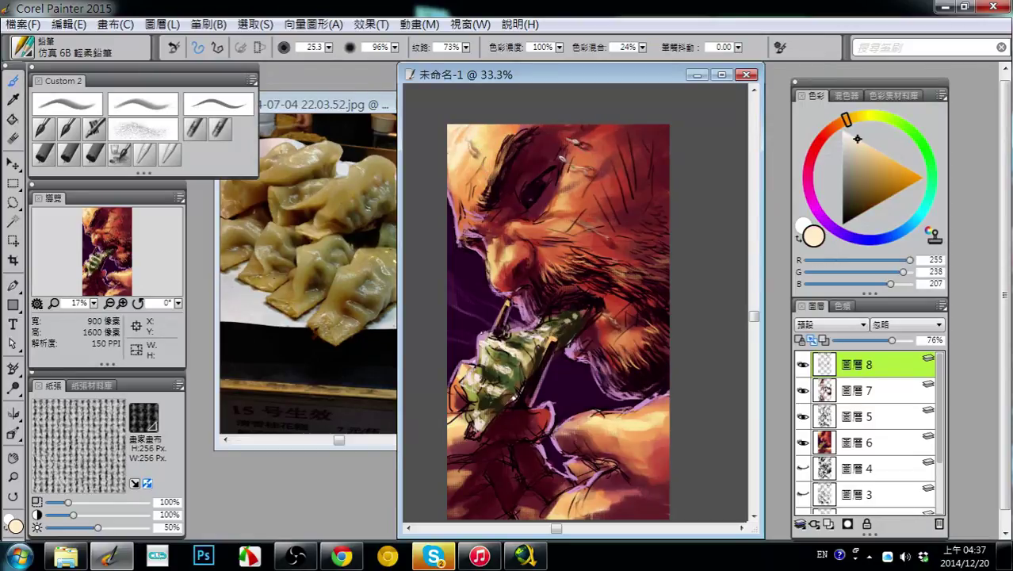
pyautogui.moveTo(586, 147); pyautogui.dragTo(567, 137)
pyautogui.keyDown('alt'); pyautogui.click(600, 181); pyautogui.keyUp('alt')
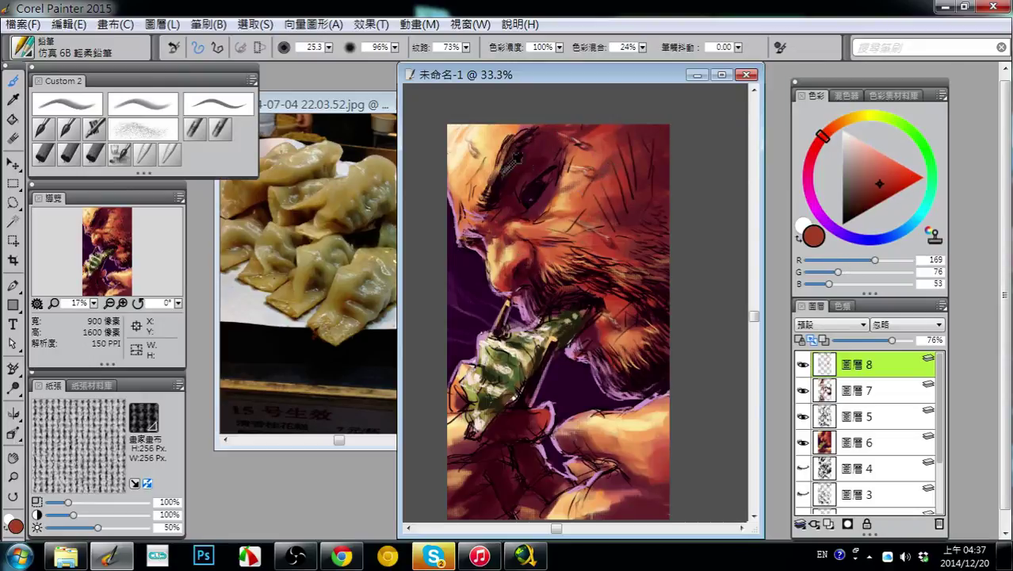
# - Refine the spots near the eye and cheek with sampled browns, RGB 173, 116, 82 and 144, 67, 53, and tan, RGB 207, 172, 143
pyautogui.keyDown('alt'); pyautogui.click(475, 166); pyautogui.keyUp('alt')
pyautogui.keyDown('alt'); pyautogui.click(475, 166); pyautogui.keyUp('alt')
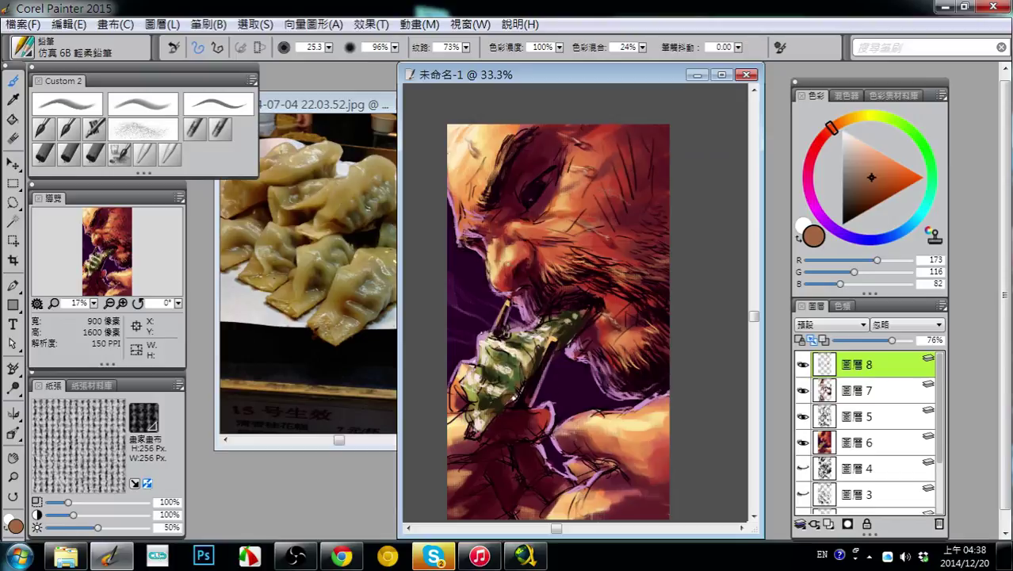
pyautogui.keyDown('alt'); pyautogui.click(485, 152); pyautogui.keyUp('alt')
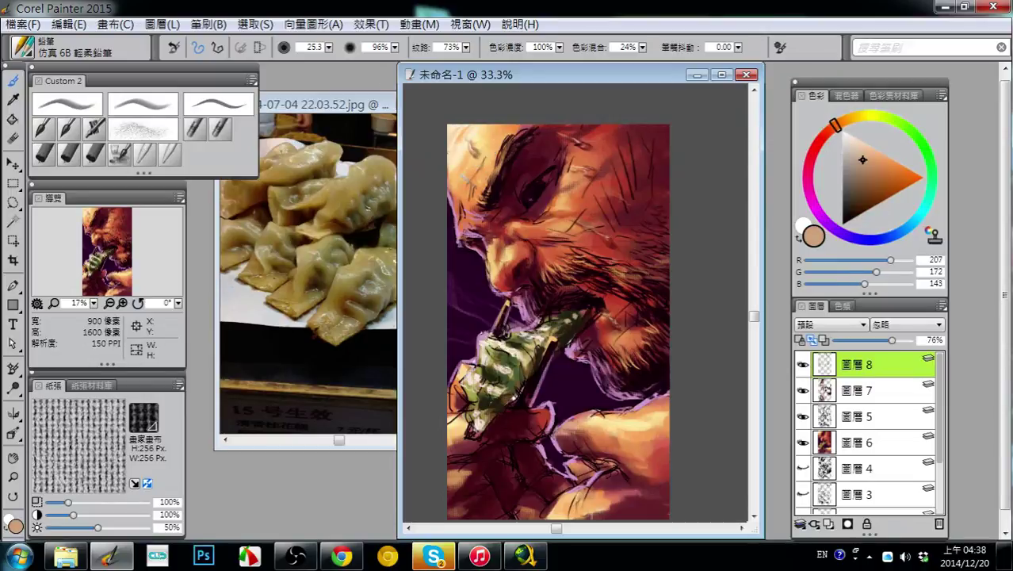
pyautogui.keyDown('alt'); pyautogui.click(594, 188); pyautogui.keyUp('alt')
pyautogui.keyDown('alt'); pyautogui.click(595, 188); pyautogui.keyUp('alt')
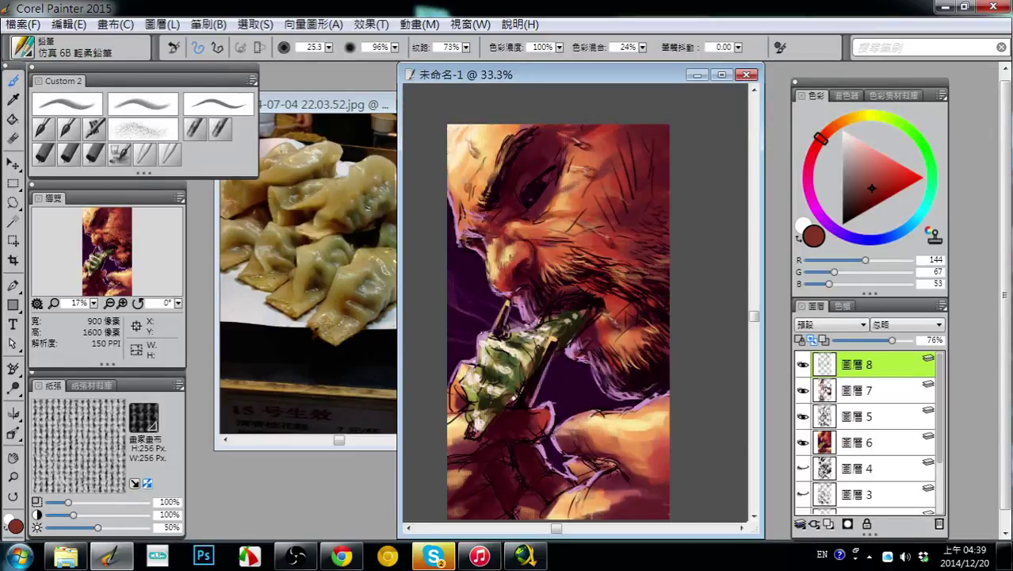
# - Sample a light orange, RGB 252, 208, 143, from the forehead and paint fine light hairs through the beard and moustache
pyautogui.keyDown('alt'); pyautogui.click(474, 170); pyautogui.keyUp('alt')
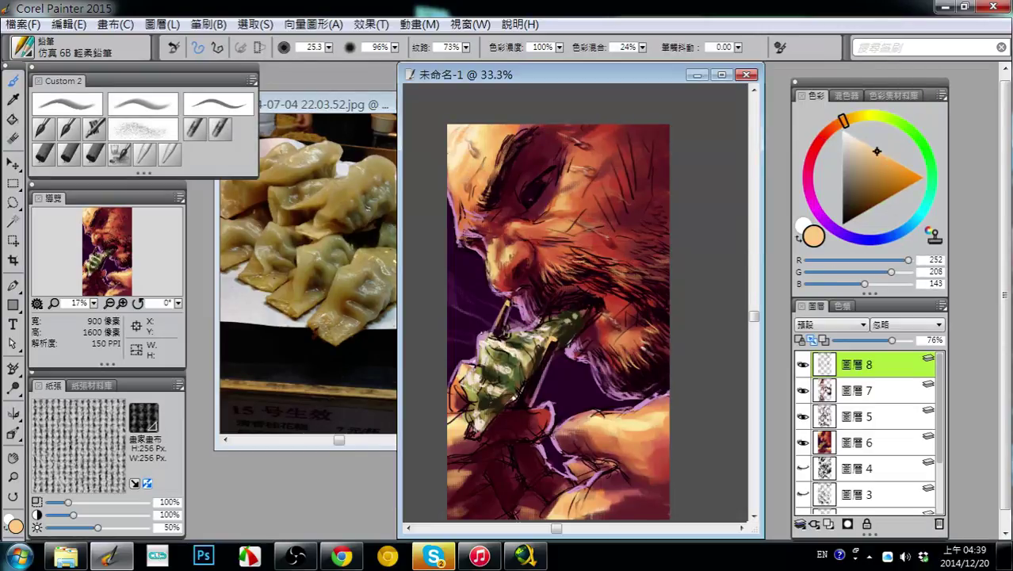
pyautogui.moveTo(653, 349); pyautogui.dragTo(659, 360)
pyautogui.moveTo(628, 278); pyautogui.dragTo(660, 293)
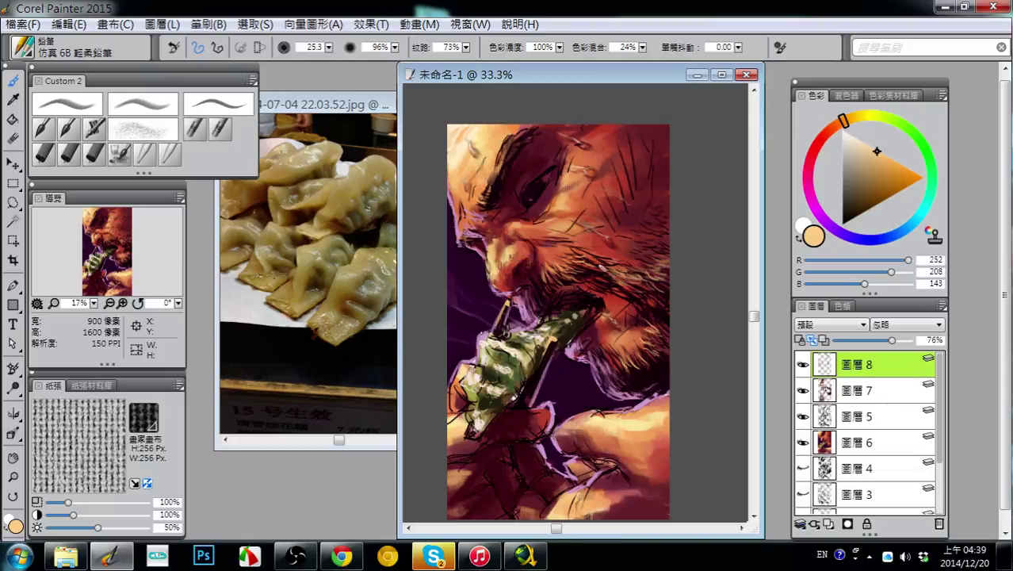
pyautogui.moveTo(594, 273)
pyautogui.mouseDown()
pyautogui.moveTo(612, 281)
pyautogui.moveTo(600, 289)
pyautogui.mouseUp()
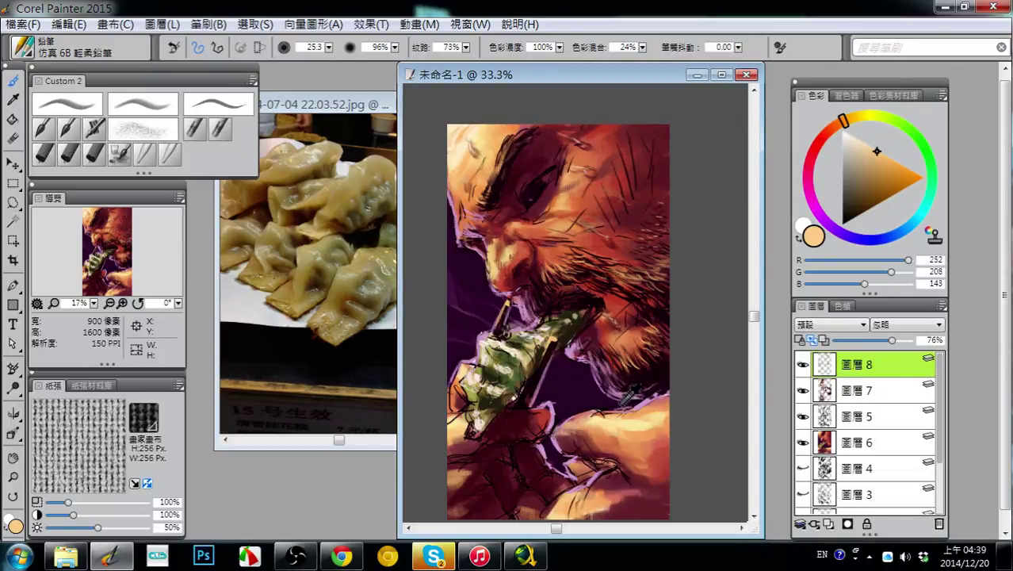
# - Touch up the beard hairs with sampled mauve, RGB 206, 150, 190, near-black, RGB 35, 6, 20, and light orange, RGB 249, 201, 128
pyautogui.keyDown('alt'); pyautogui.click(632, 390); pyautogui.keyUp('alt')
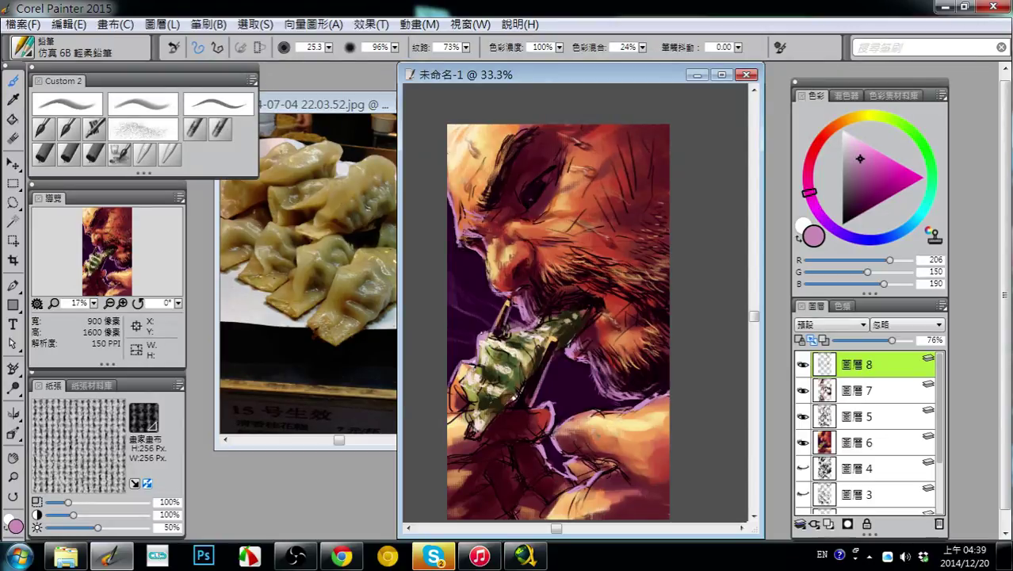
pyautogui.keyDown('alt'); pyautogui.click(594, 265); pyautogui.keyUp('alt')
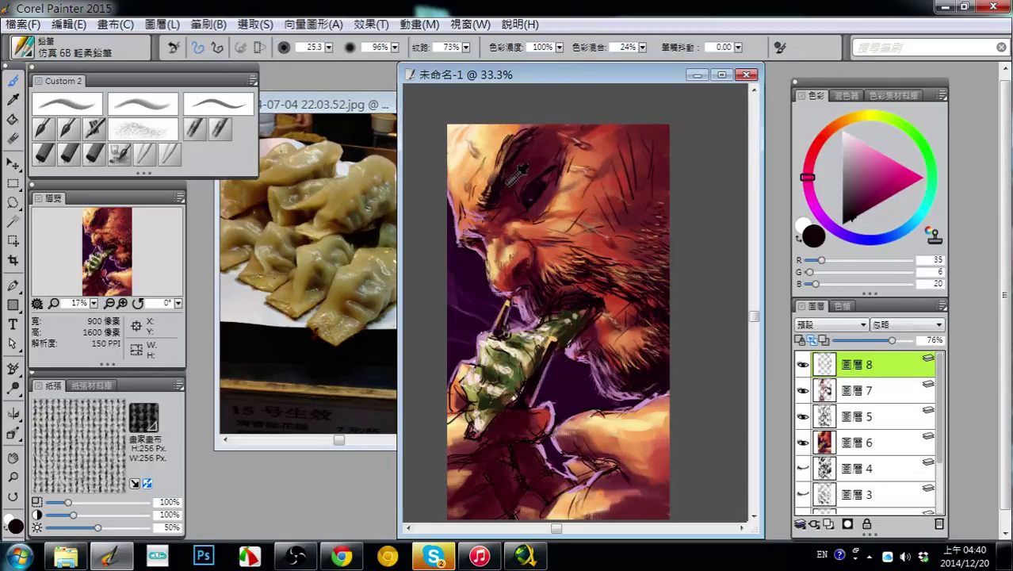
pyautogui.keyDown('alt'); pyautogui.click(506, 158); pyautogui.keyUp('alt')
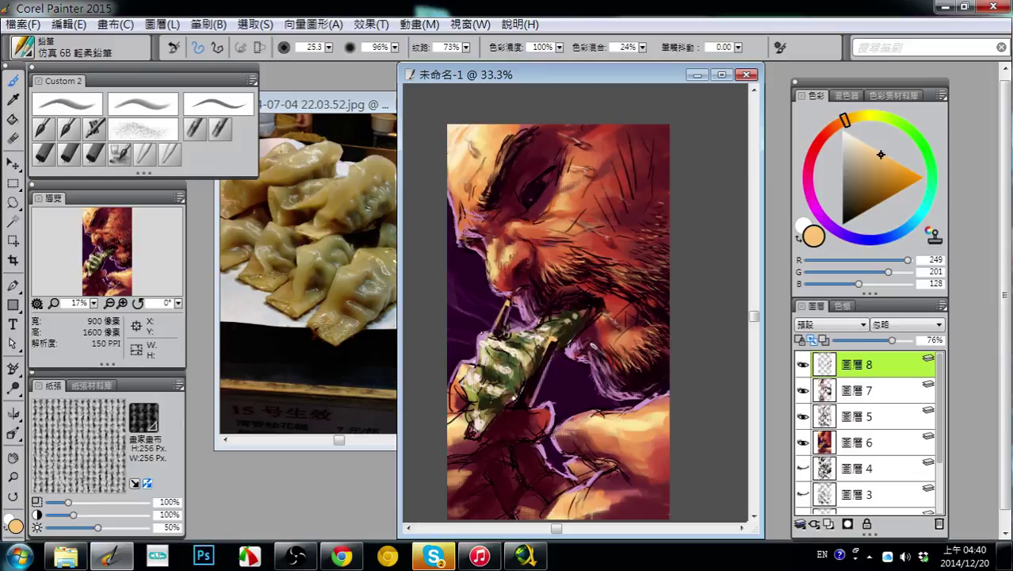
pyautogui.click(296, 557)
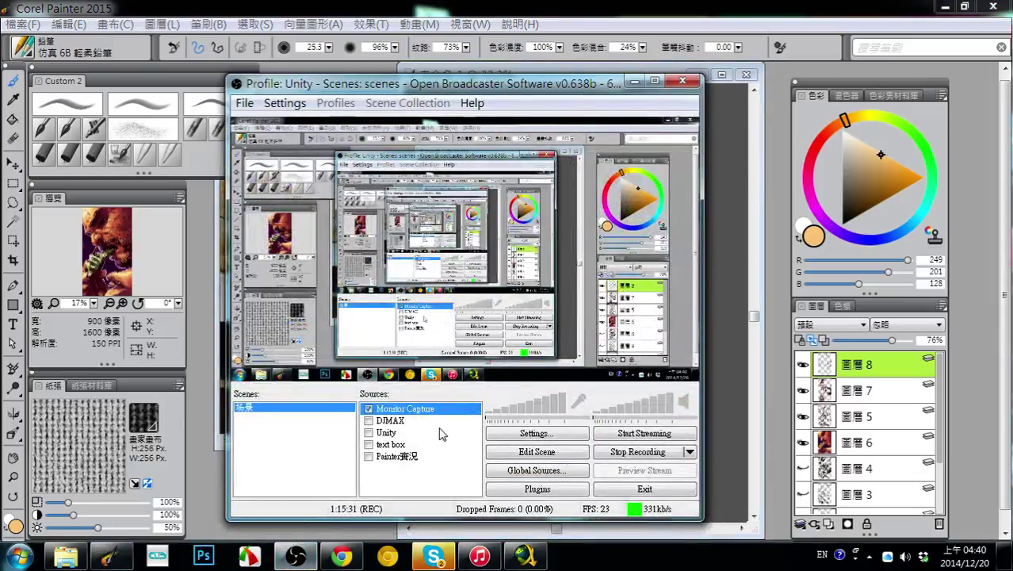